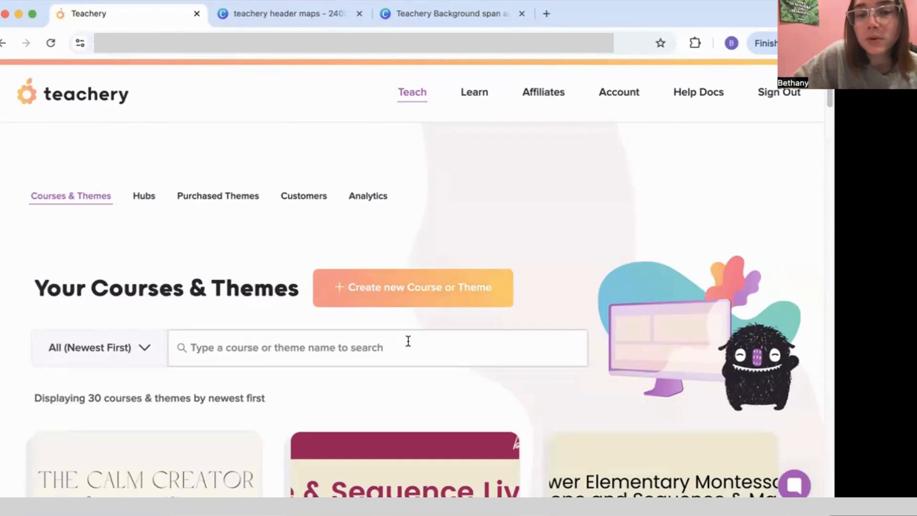
Step: Browse the Your Courses & Themes list, then start a new course or theme
scroll(408, 340, down, 20)
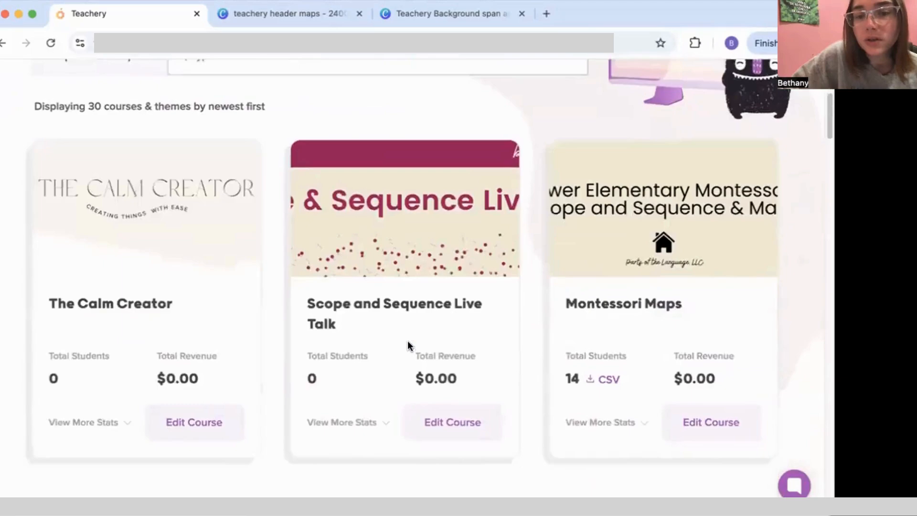
scroll(407, 341, down, 2)
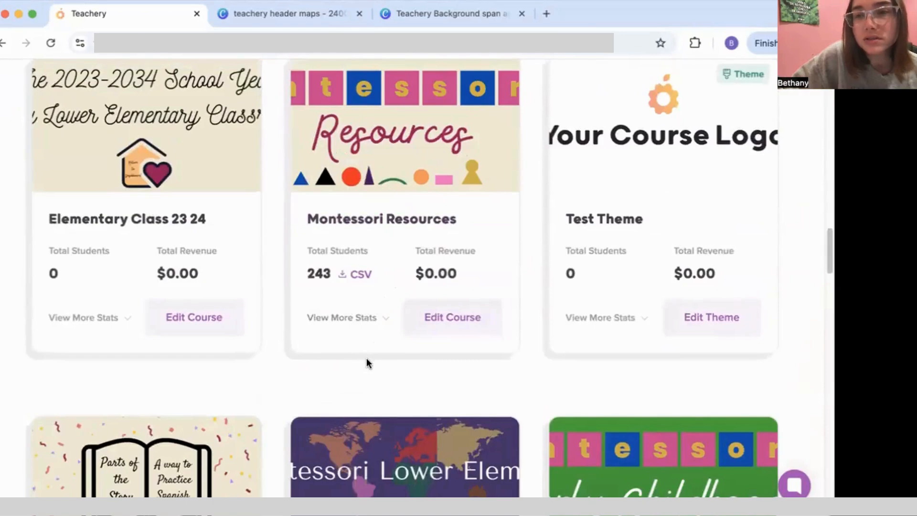
scroll(366, 357, up, 15)
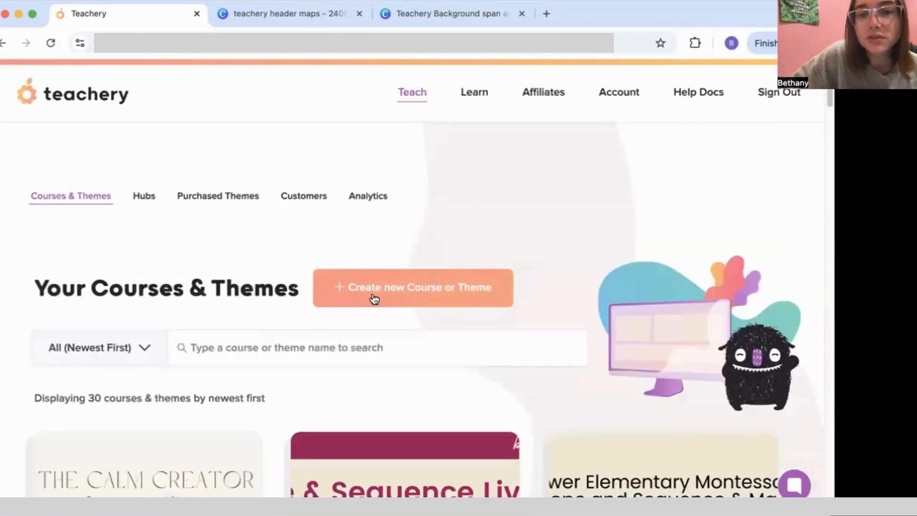
click(342, 295)
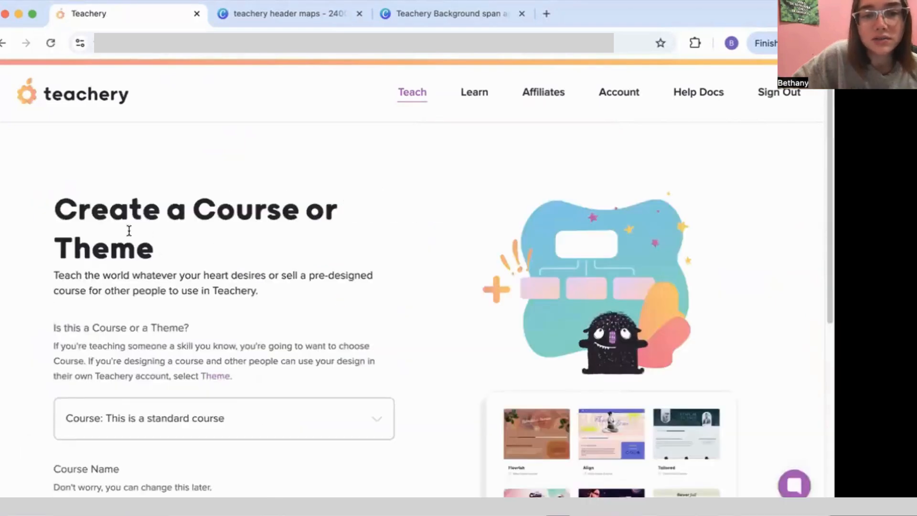
Step: Keep the standard course type and enter the course name 'Activities Through the Months'
scroll(344, 303, down, 3)
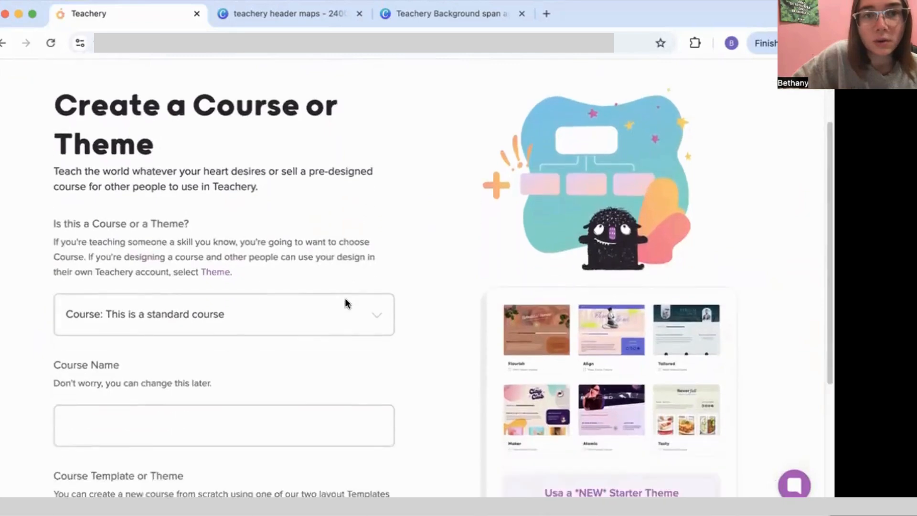
click(357, 293)
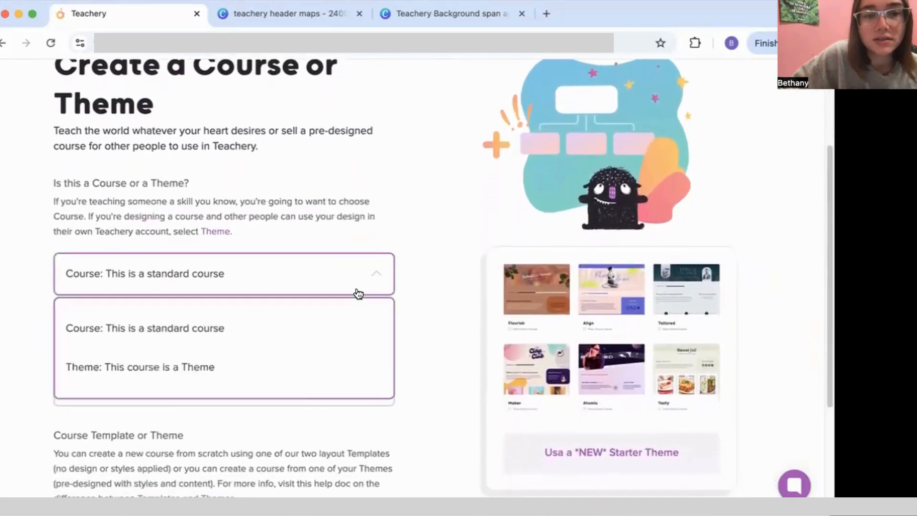
click(358, 293)
scroll(373, 306, down, 3)
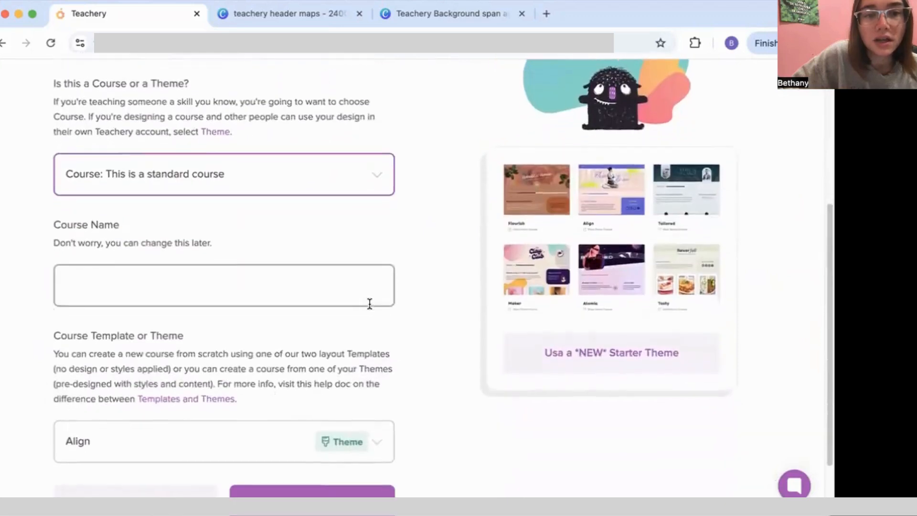
click(291, 285)
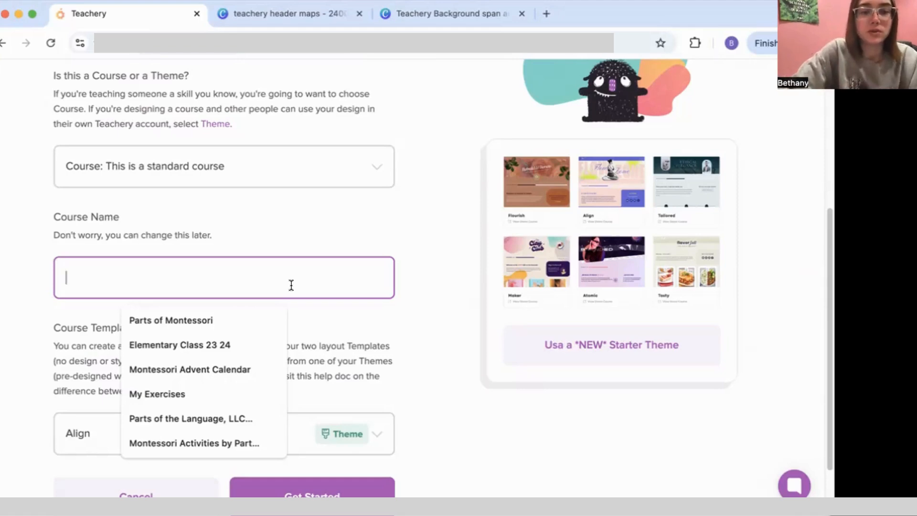
text(A)
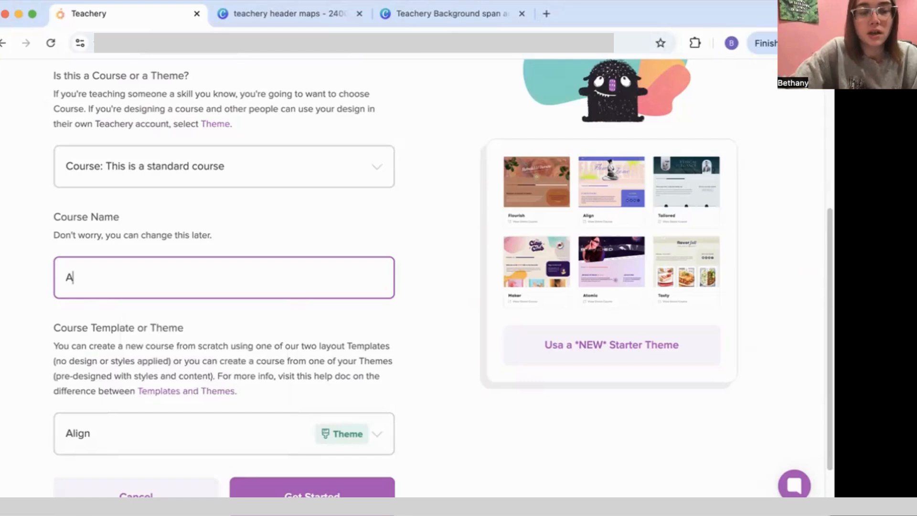
text(c)
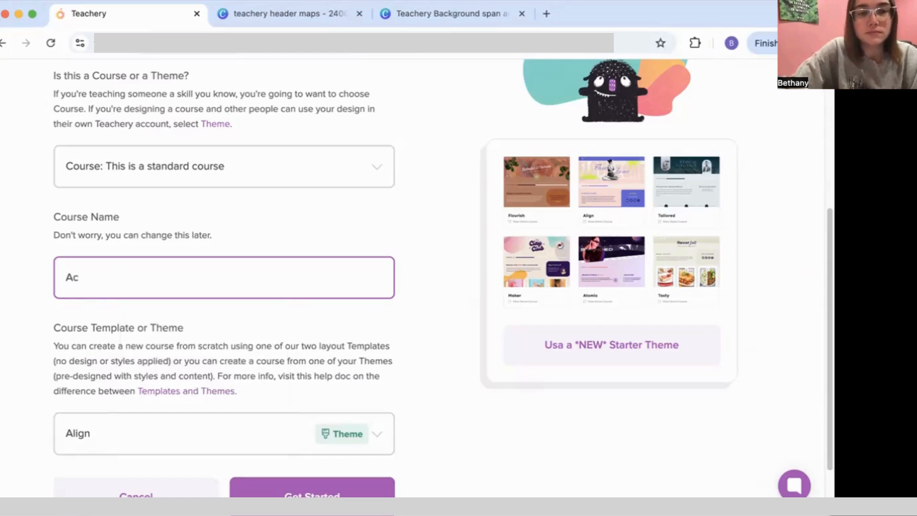
key(BackSpace)
key(BackSpace)
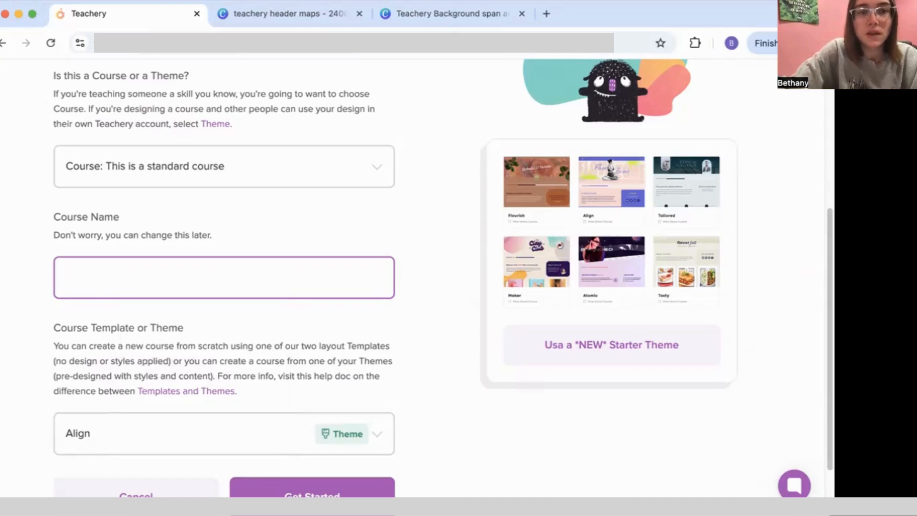
text(Activit)
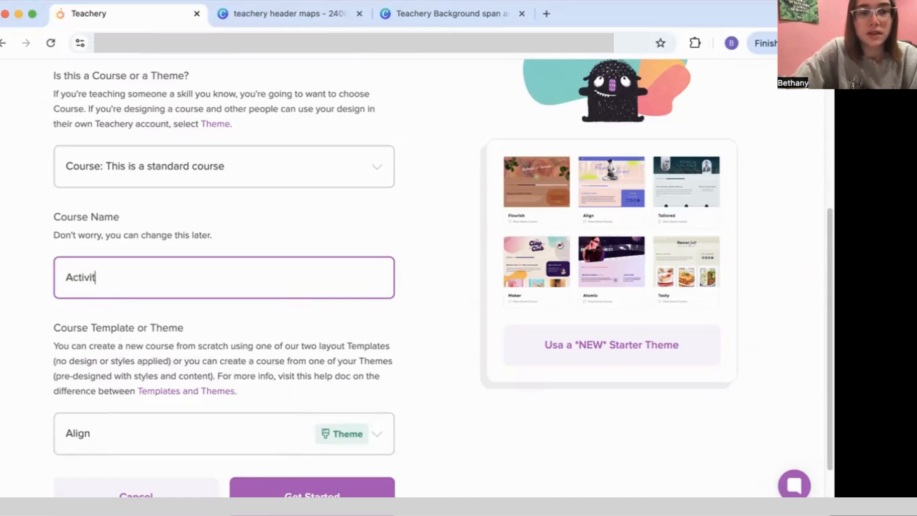
text(ies Through th)
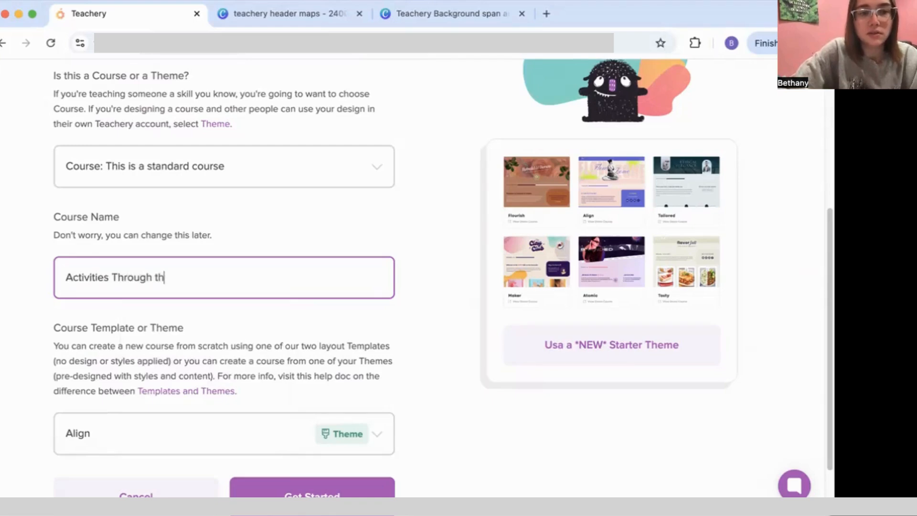
text(e Months)
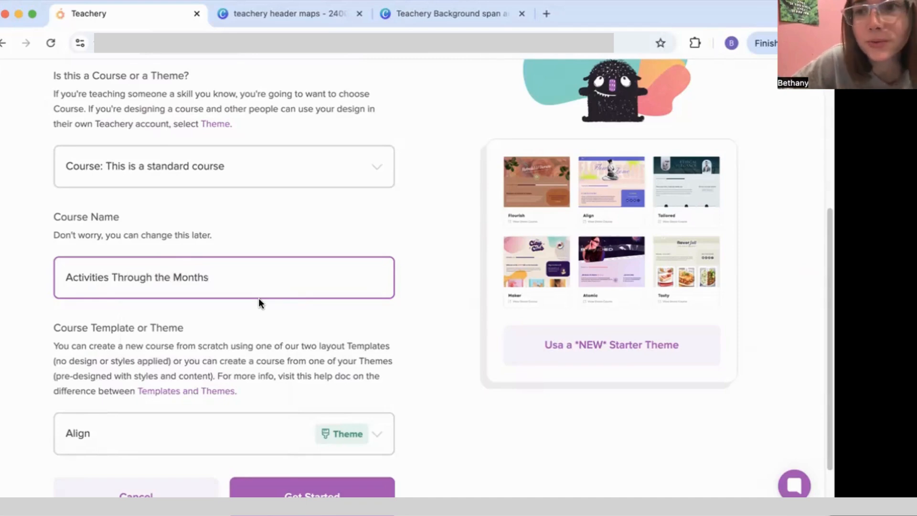
scroll(273, 362, down, 3)
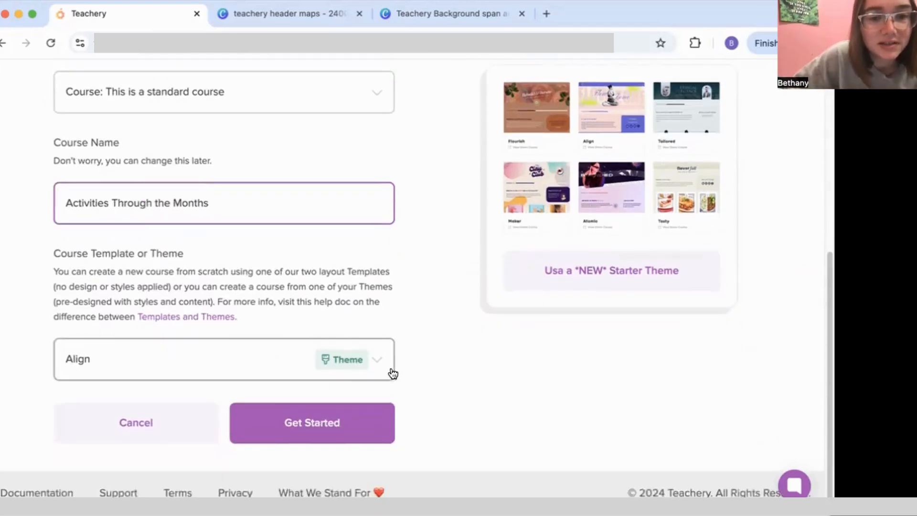
Step: Choose Minimal Template under From Scratch with Template as the course template
click(369, 364)
scroll(251, 288, down, 3)
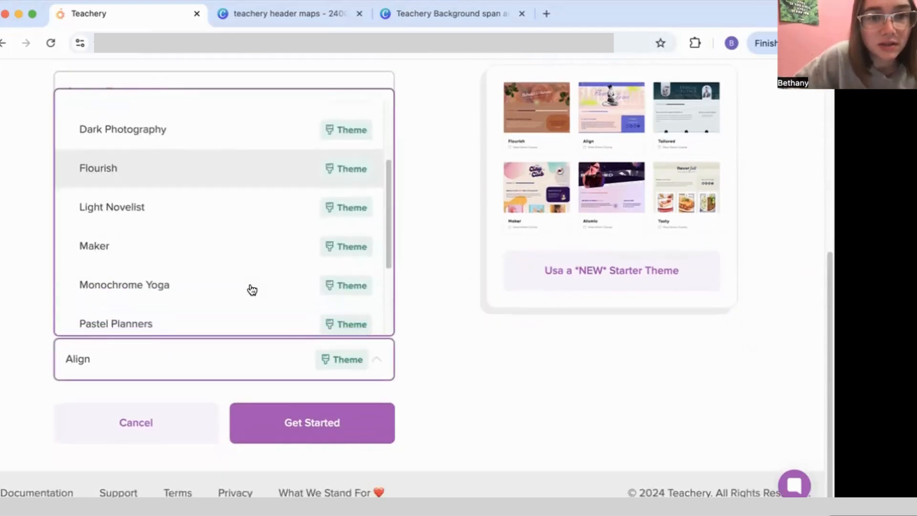
scroll(252, 289, up, 3)
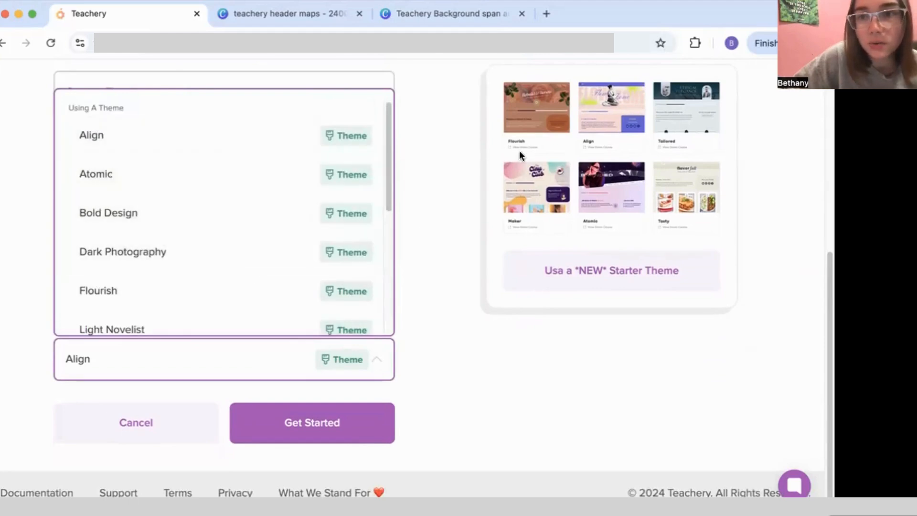
scroll(270, 235, down, 6)
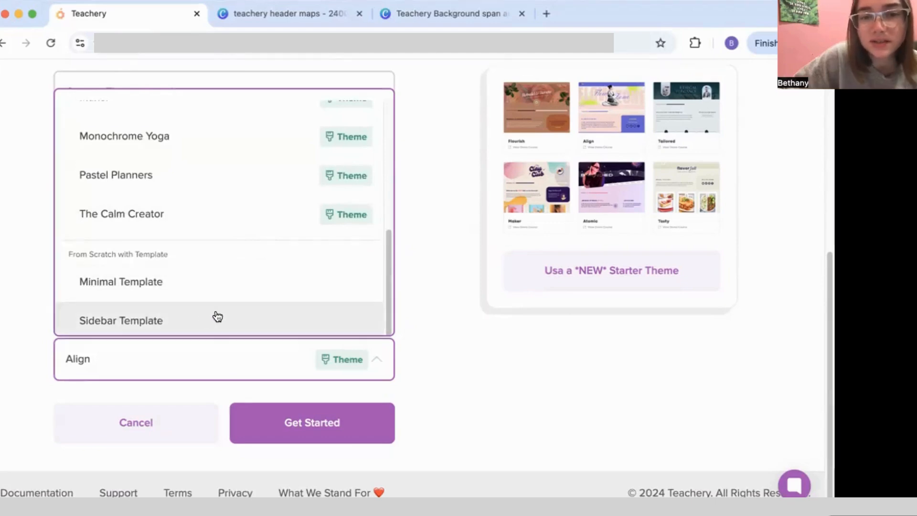
click(226, 285)
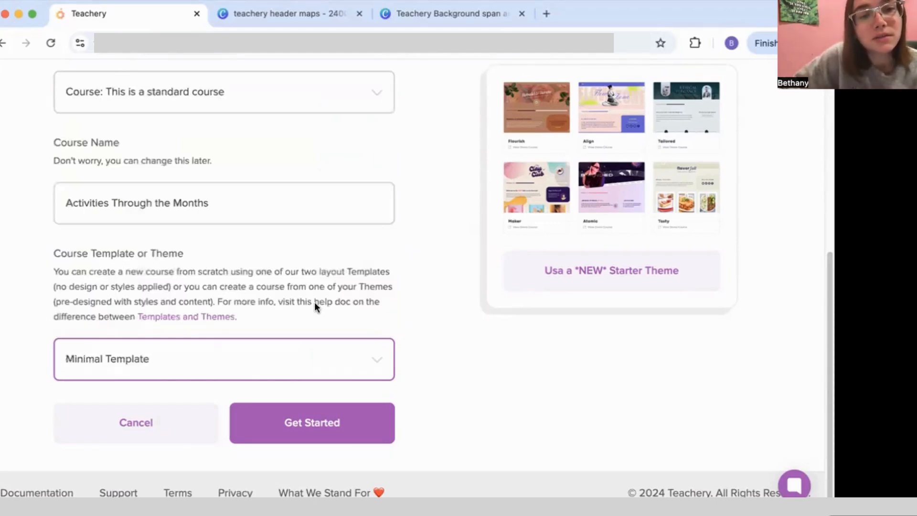
scroll(314, 301, up, 6)
scroll(314, 301, down, 4)
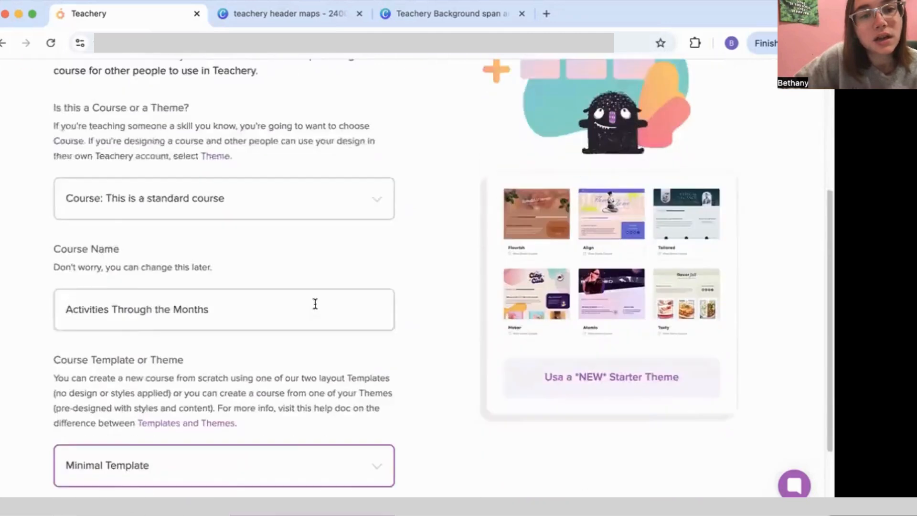
scroll(314, 304, down, 3)
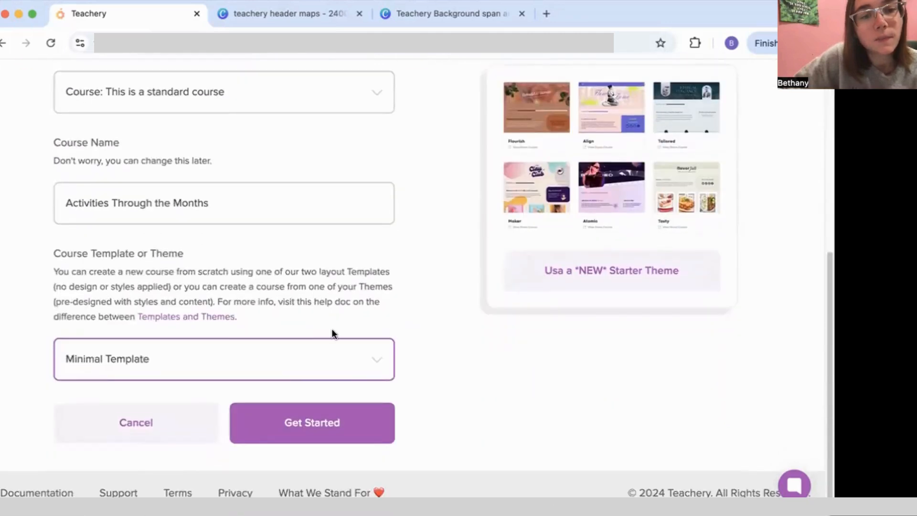
Step: Create the course and scroll through its new Overview page
click(315, 435)
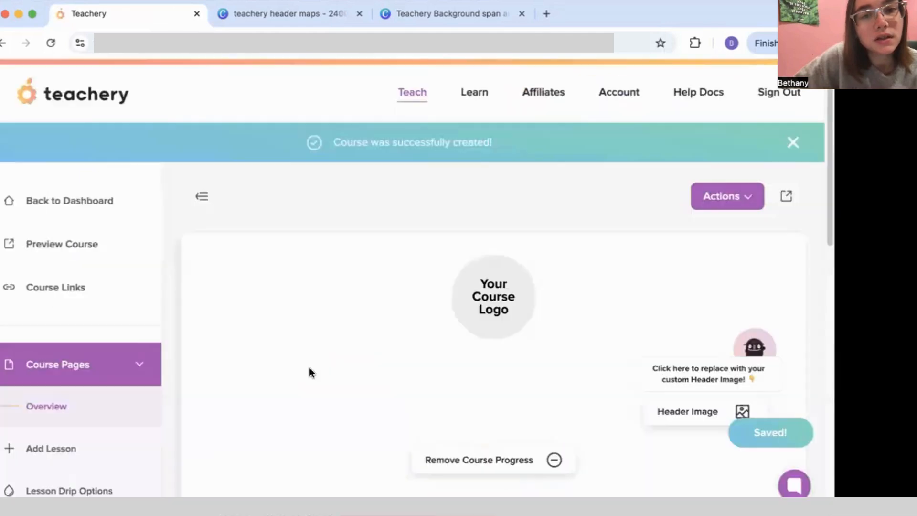
scroll(412, 301, down, 13)
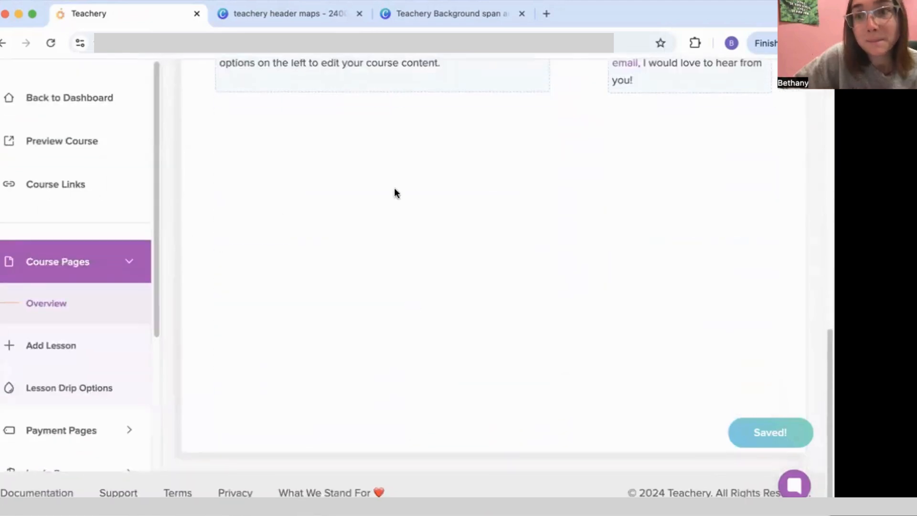
scroll(395, 192, up, 13)
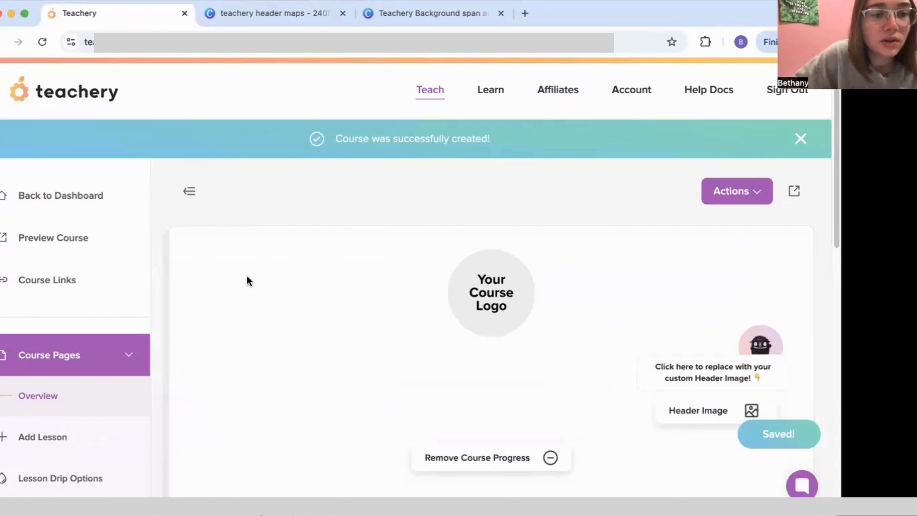
scroll(247, 277, down, 5)
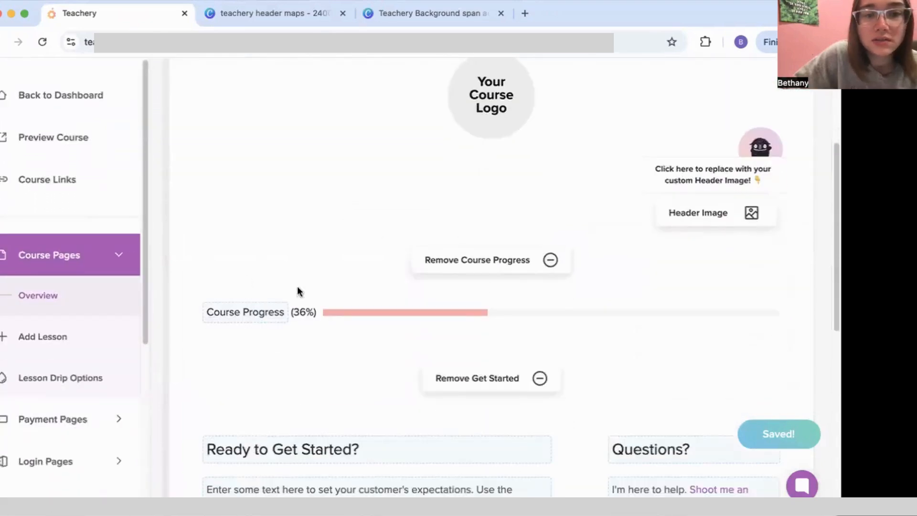
scroll(462, 236, up, 5)
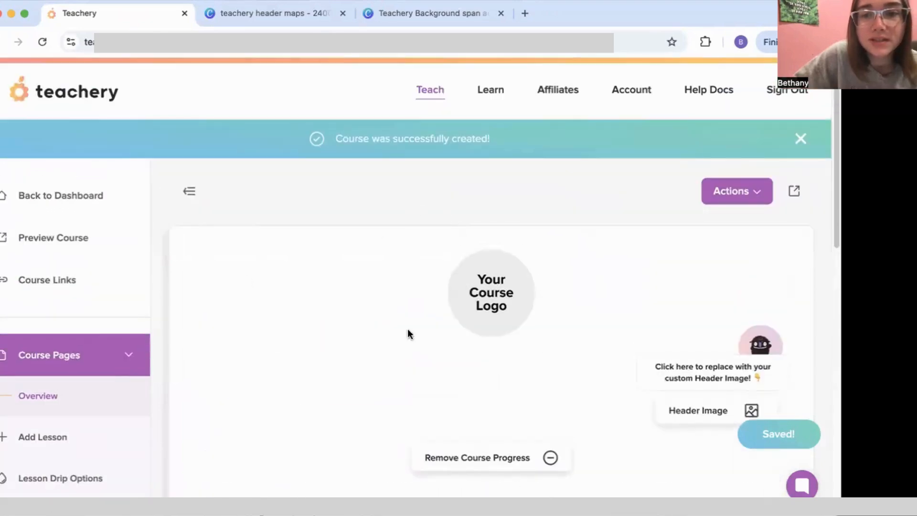
scroll(538, 328, down, 10)
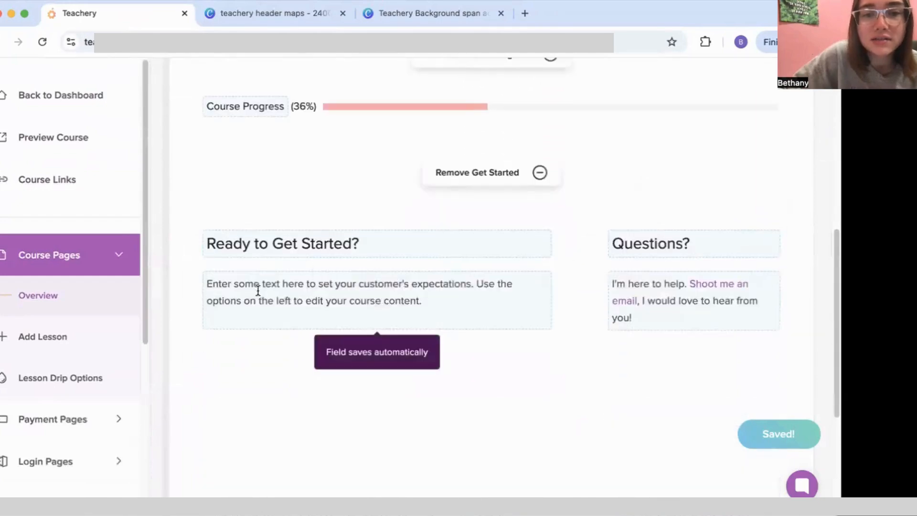
scroll(453, 248, up, 3)
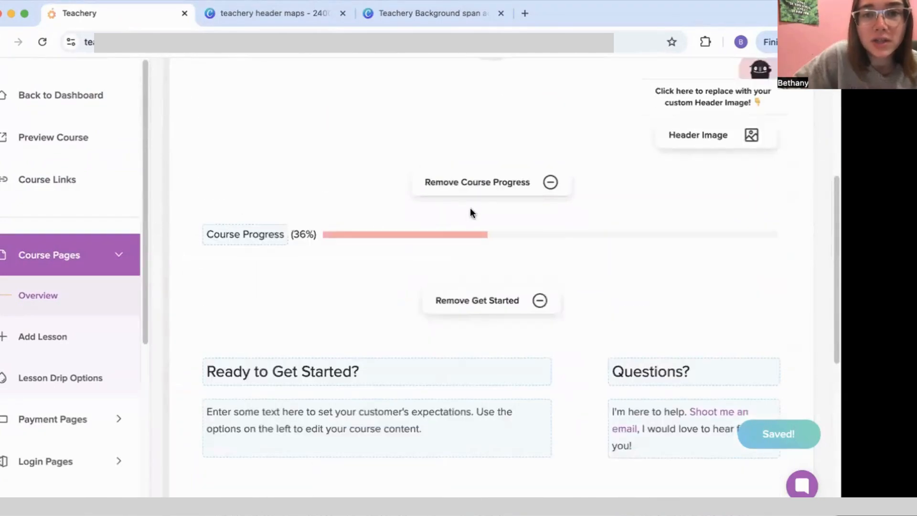
Step: Toggle the Course Progress bar and Ready to Get Started section off and back on
click(475, 189)
click(475, 187)
click(486, 298)
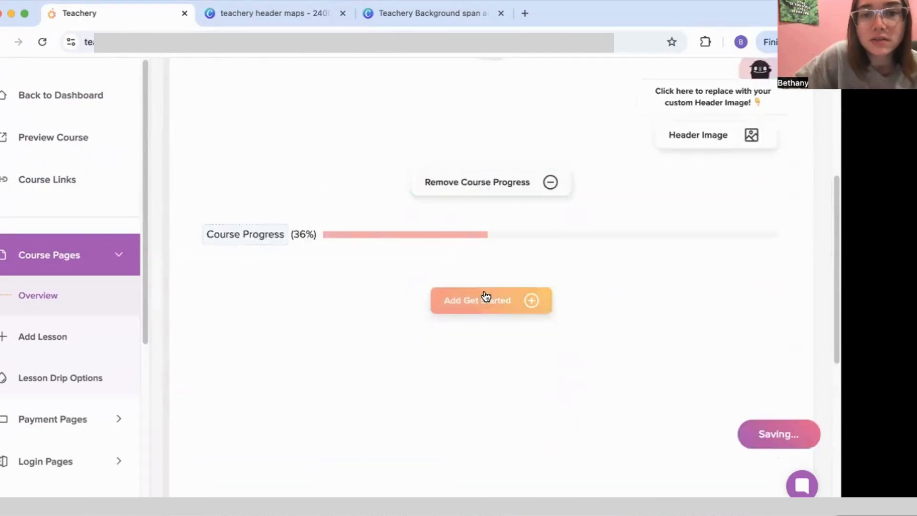
click(486, 297)
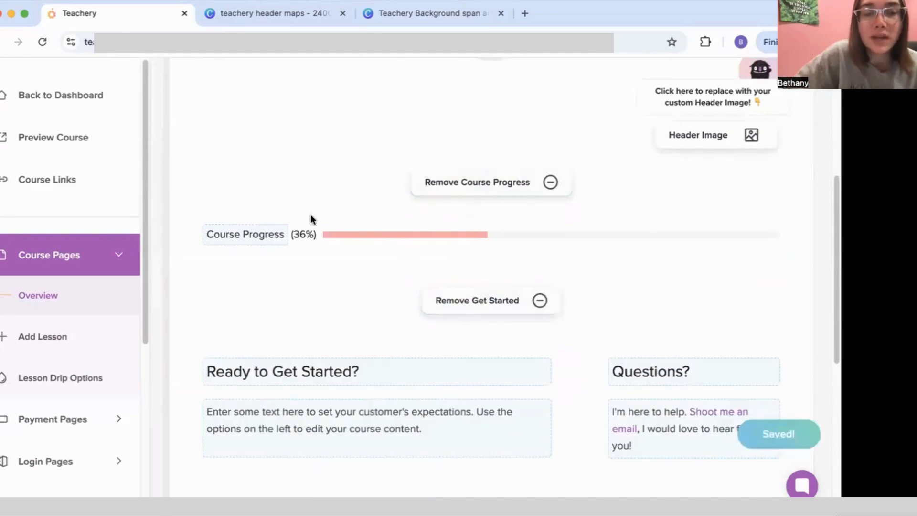
scroll(373, 311, up, 5)
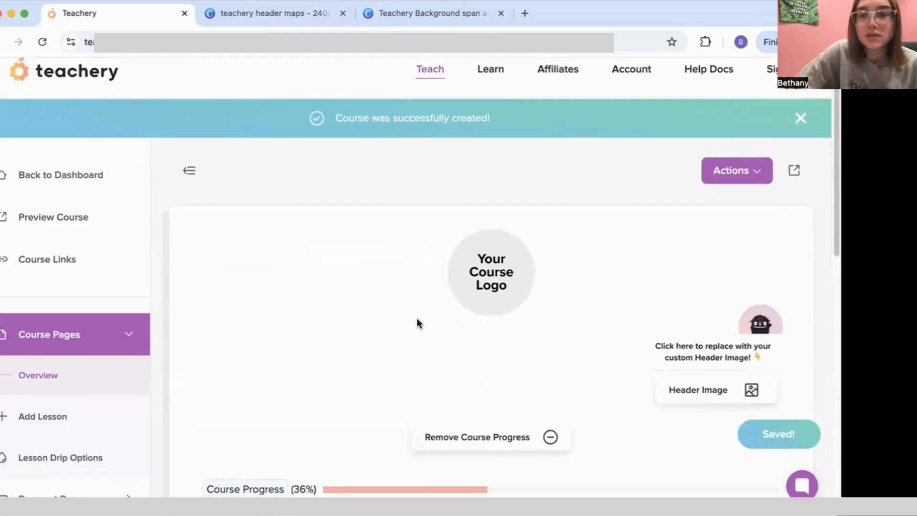
scroll(417, 325, down, 1)
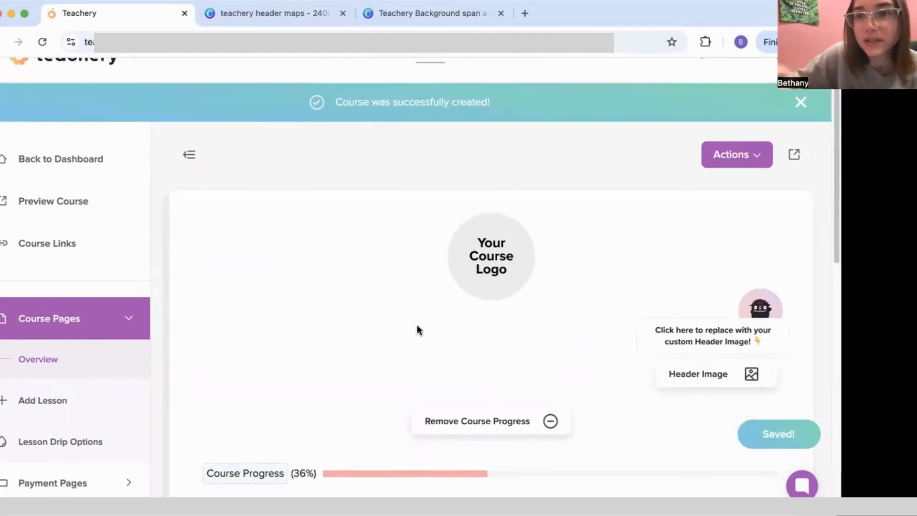
scroll(418, 329, down, 1)
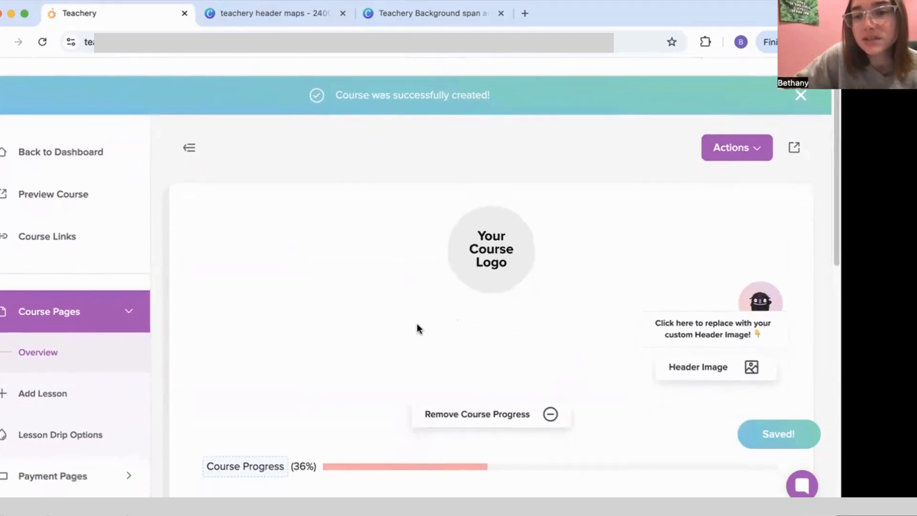
scroll(417, 329, down, 1)
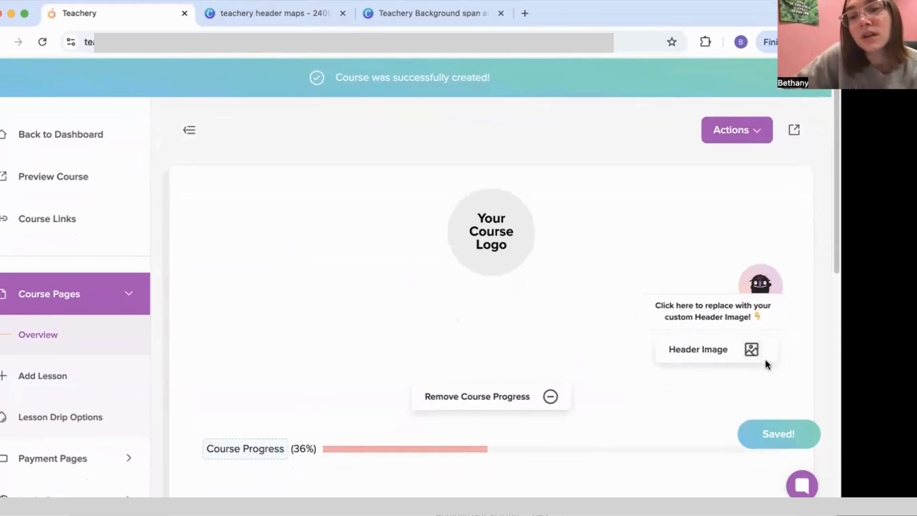
click(751, 351)
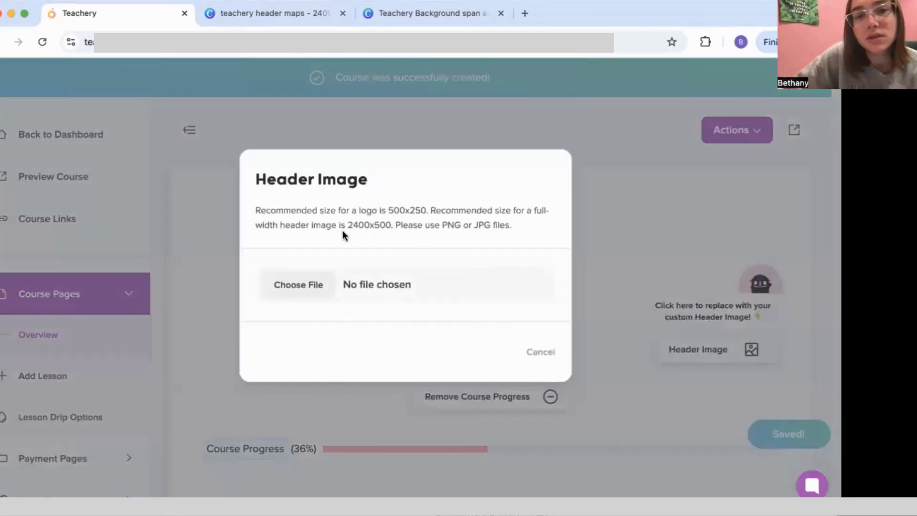
drag(344, 223, 379, 228)
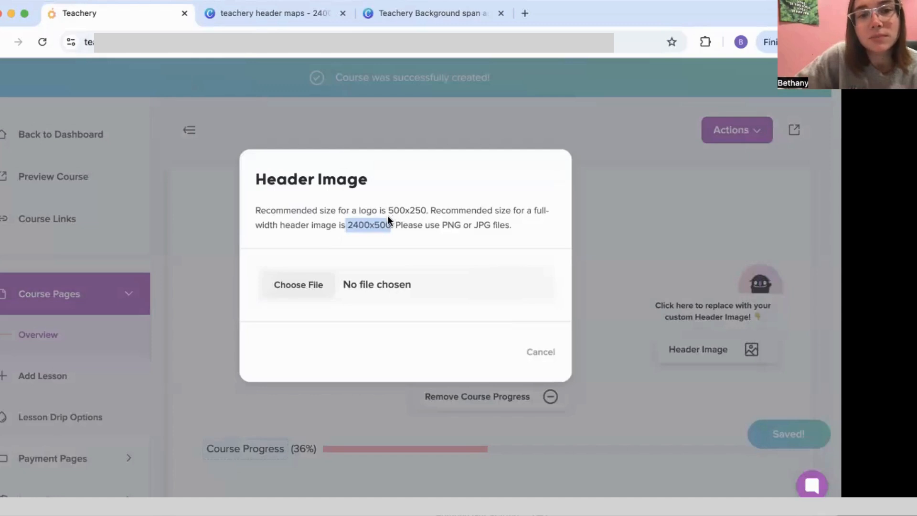
drag(388, 211, 424, 213)
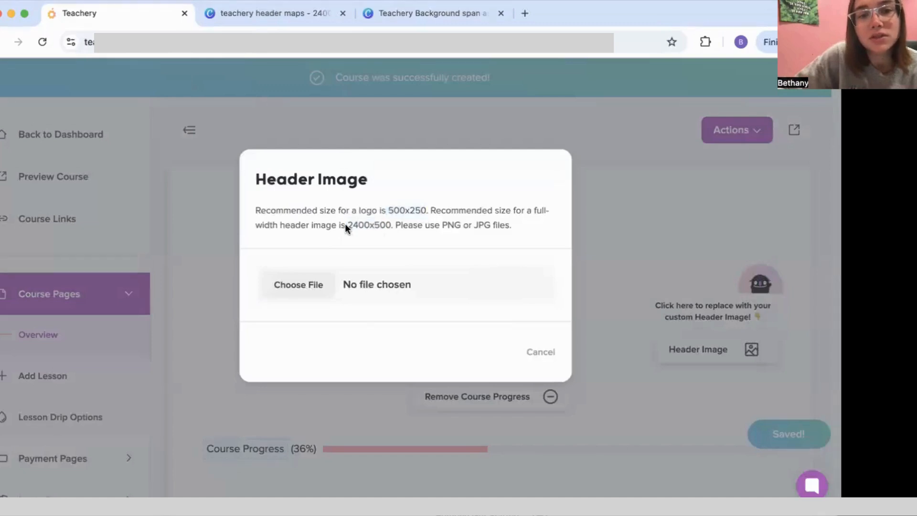
click(544, 354)
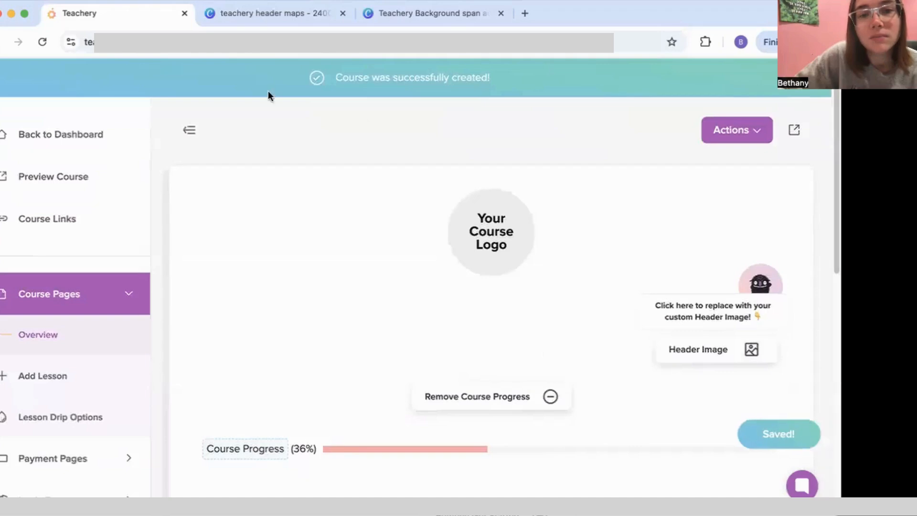
click(236, 16)
Step: Scroll through the header maps pages, zoom out, then return to the Teachery course page
scroll(318, 222, up, 2)
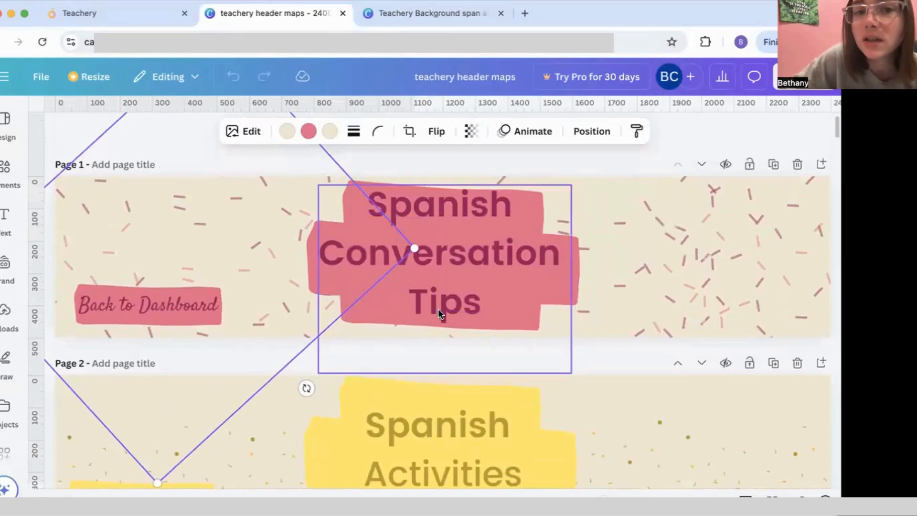
scroll(431, 308, down, 1)
scroll(432, 309, down, 12)
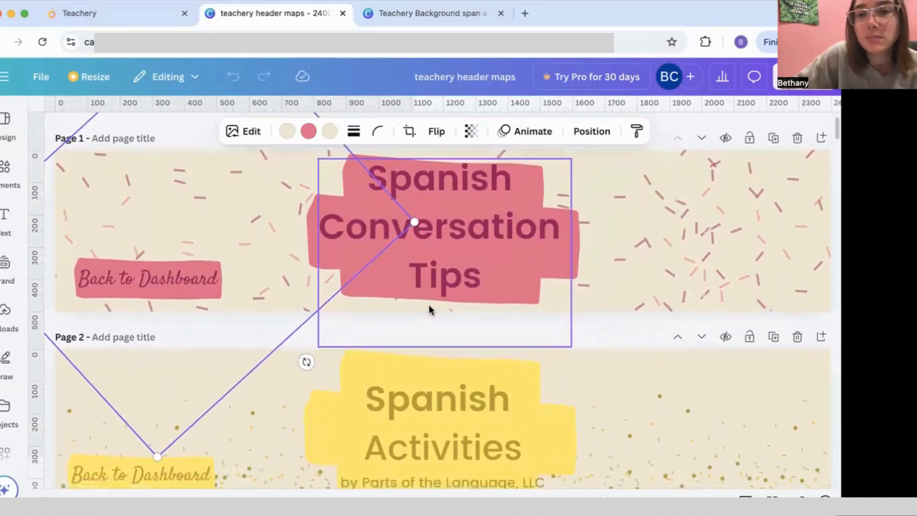
scroll(429, 309, down, 20)
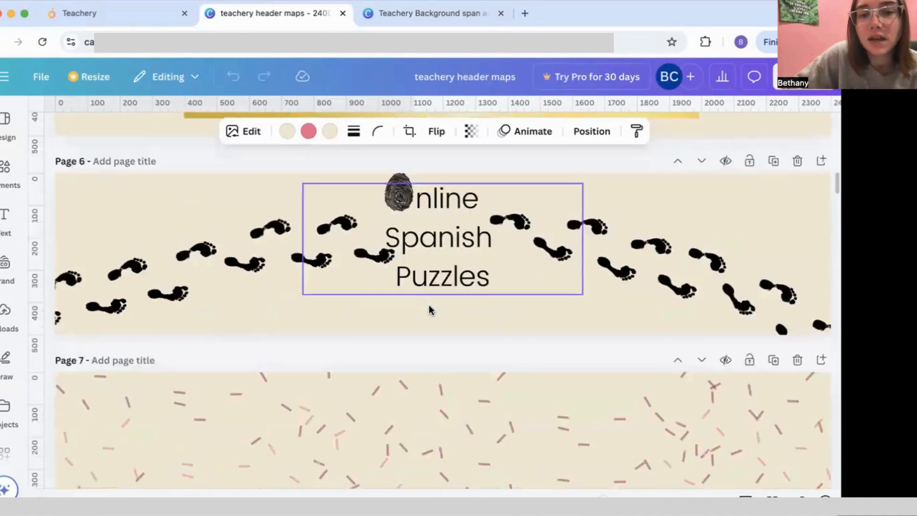
scroll(429, 308, down, 15)
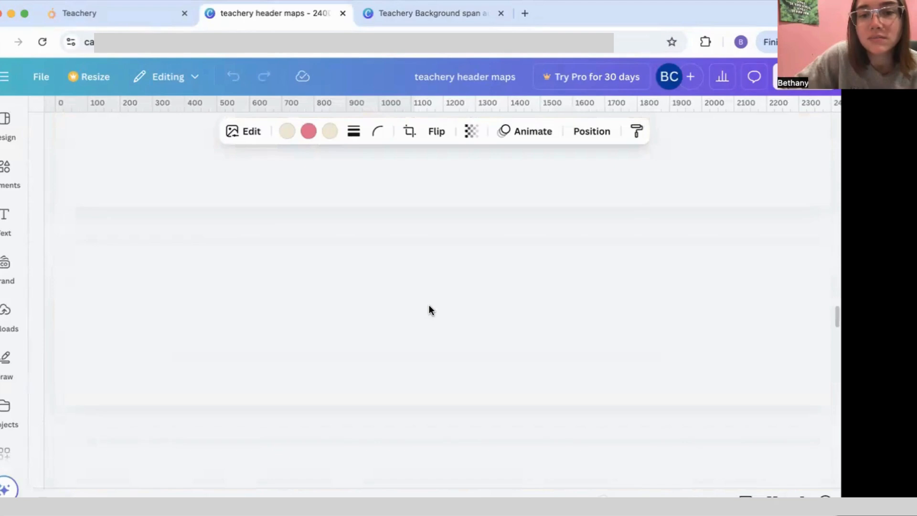
scroll(429, 308, up, 10)
scroll(429, 308, up, 20)
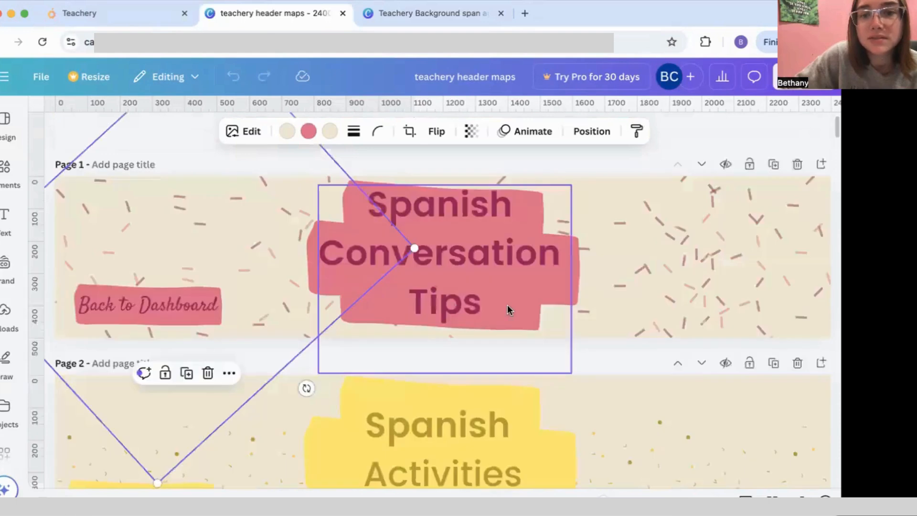
drag(603, 497, 591, 497)
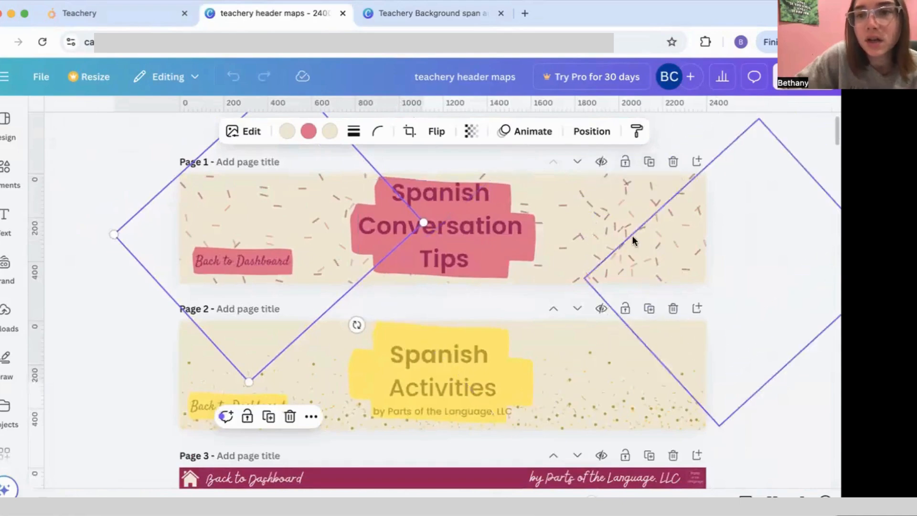
click(119, 12)
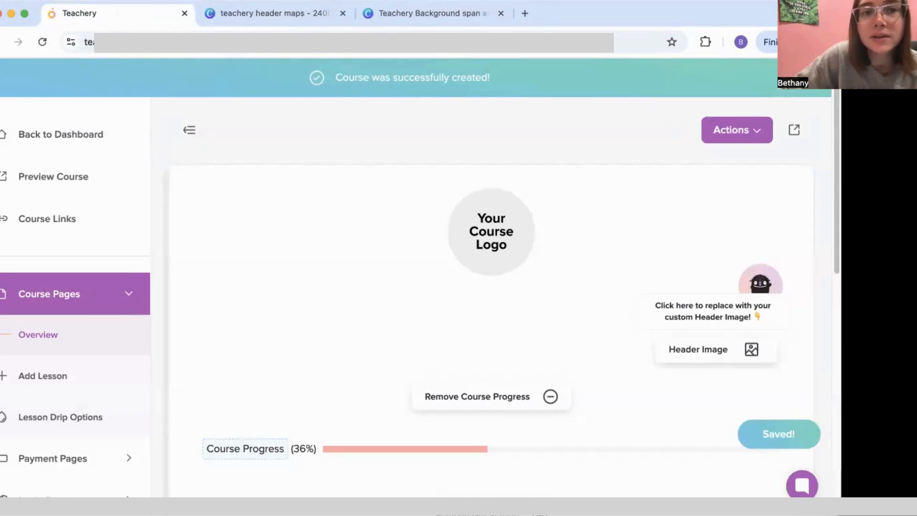
click(244, 17)
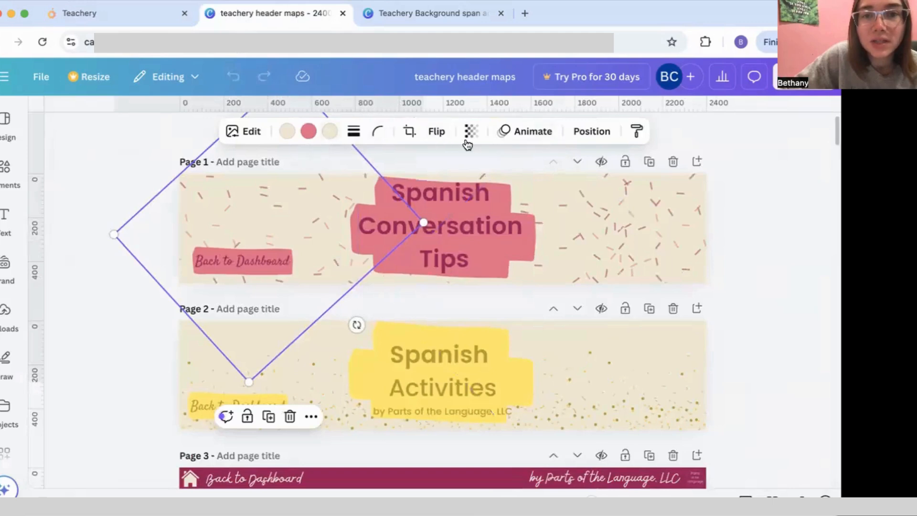
Step: Duplicate Page 1 and delete all its elements to leave a blank Page 2
click(644, 163)
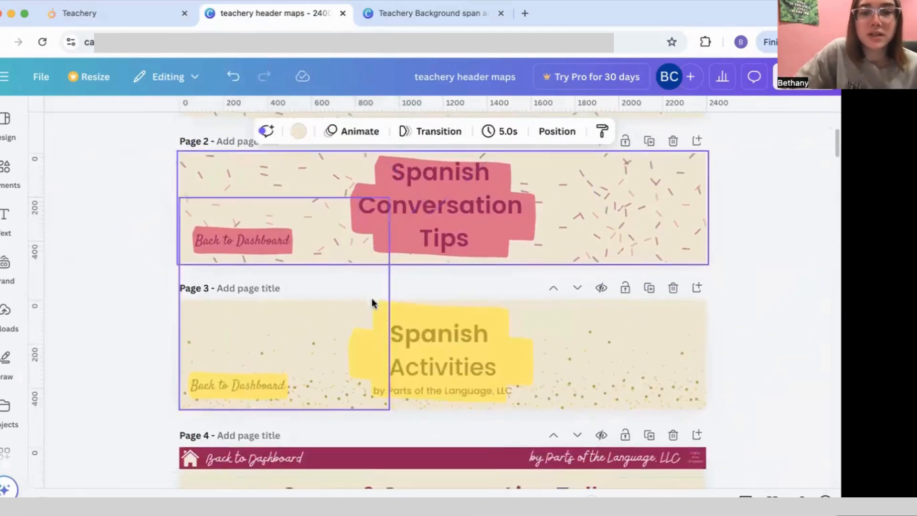
drag(153, 214, 765, 302)
key(Delete)
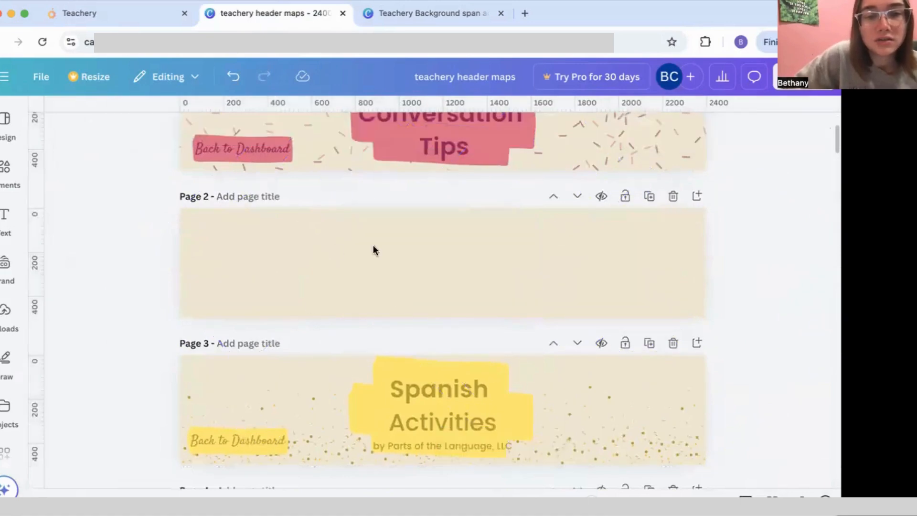
click(242, 273)
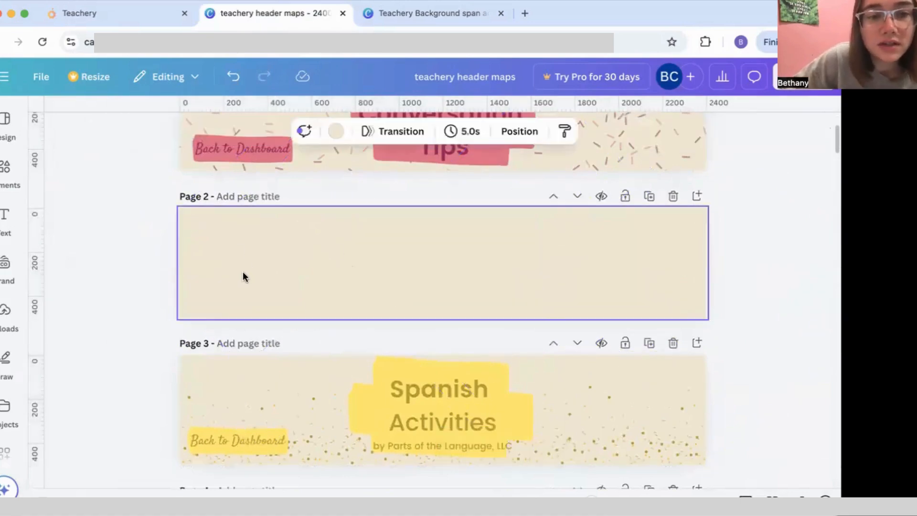
Step: Try a light yellow background on Page 2 from the colour swatches
click(337, 131)
scroll(182, 288, down, 5)
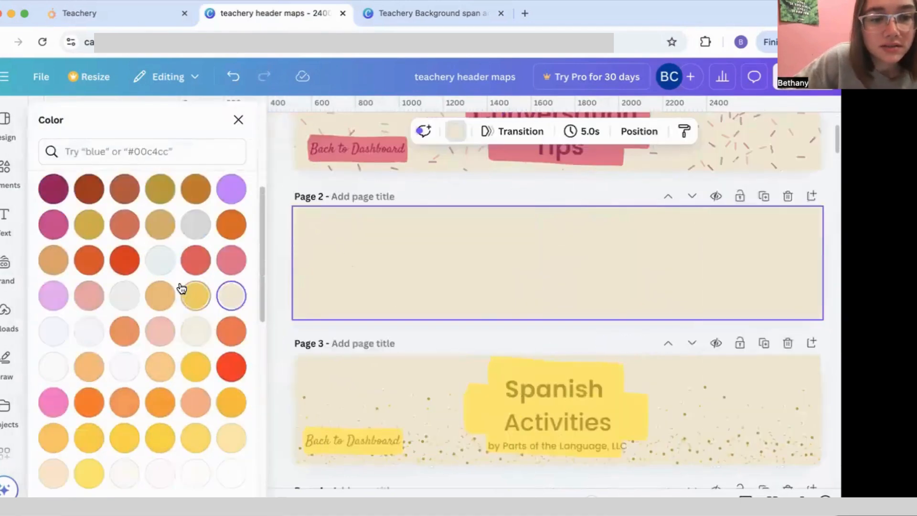
scroll(181, 288, down, 1)
click(231, 413)
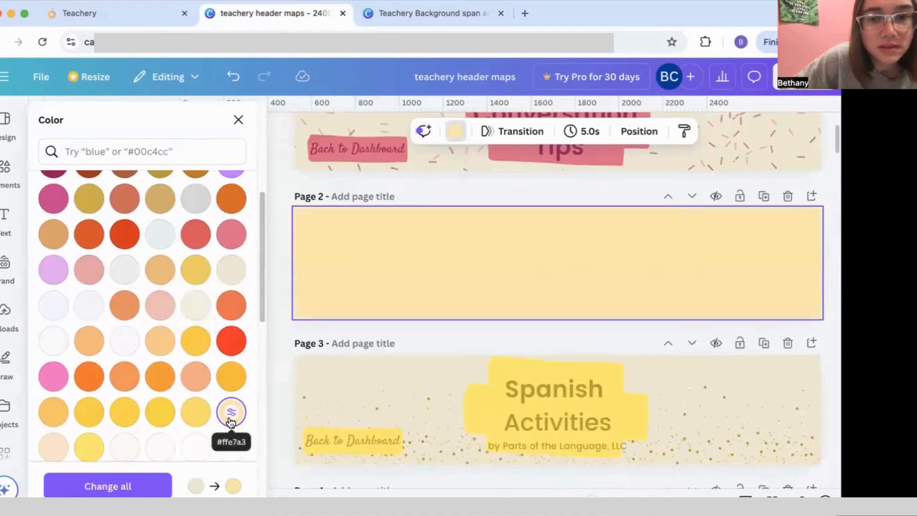
scroll(175, 371, down, 3)
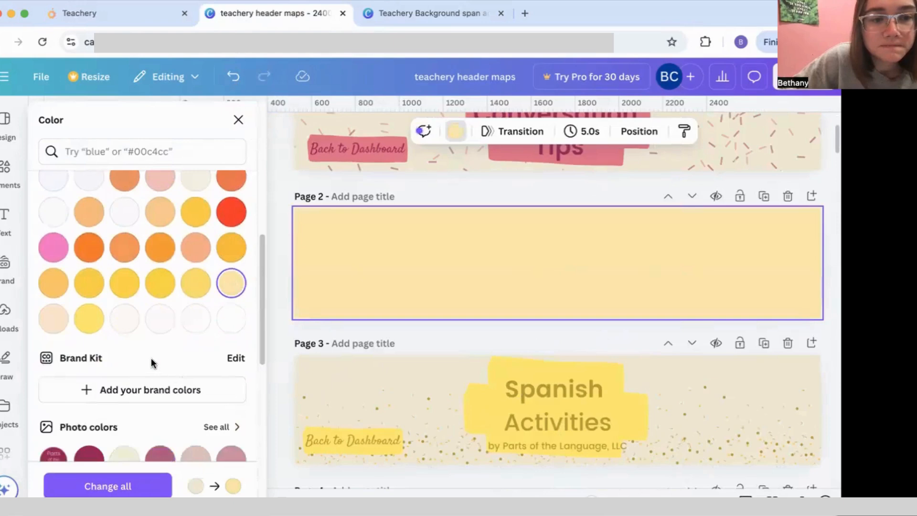
scroll(143, 355, up, 1)
scroll(139, 355, up, 10)
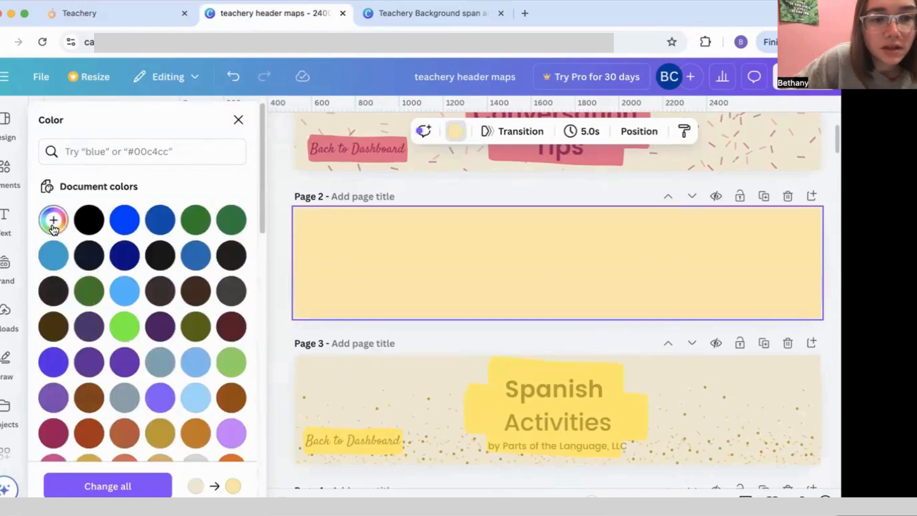
Step: Settle Page 2's background on the medium blue #186AB4 after trying other blues
click(54, 224)
drag(115, 287, 89, 289)
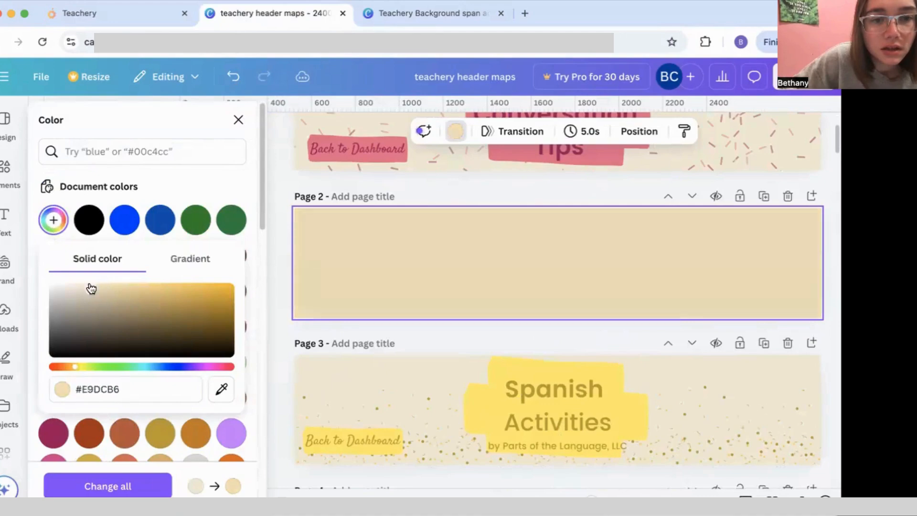
click(125, 220)
click(195, 257)
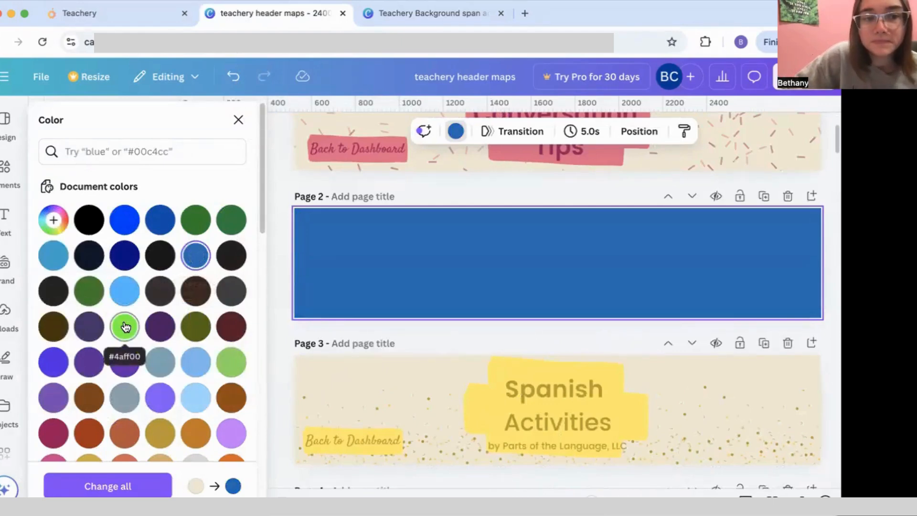
click(125, 291)
click(196, 255)
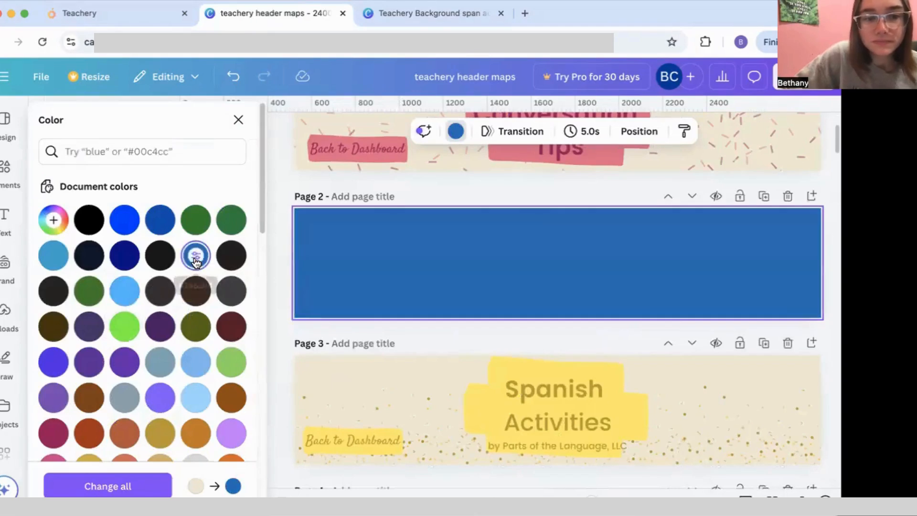
scroll(196, 363, down, 1)
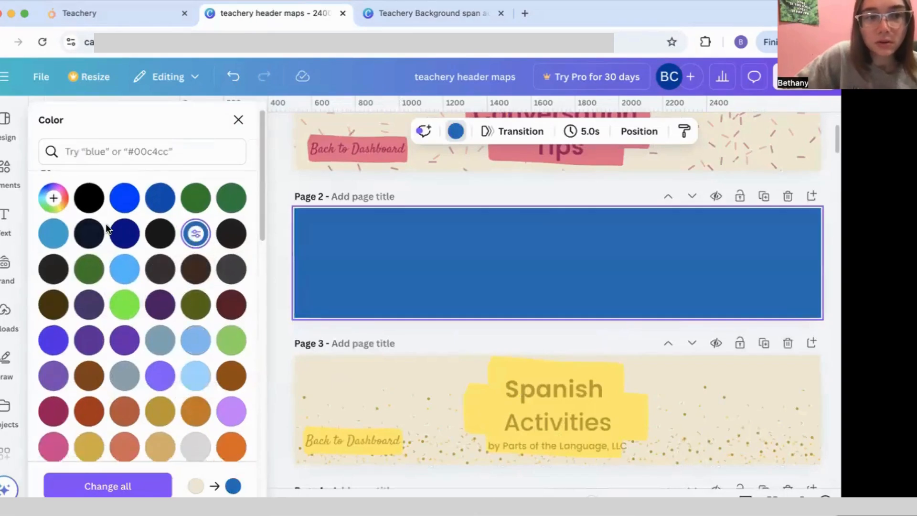
click(60, 203)
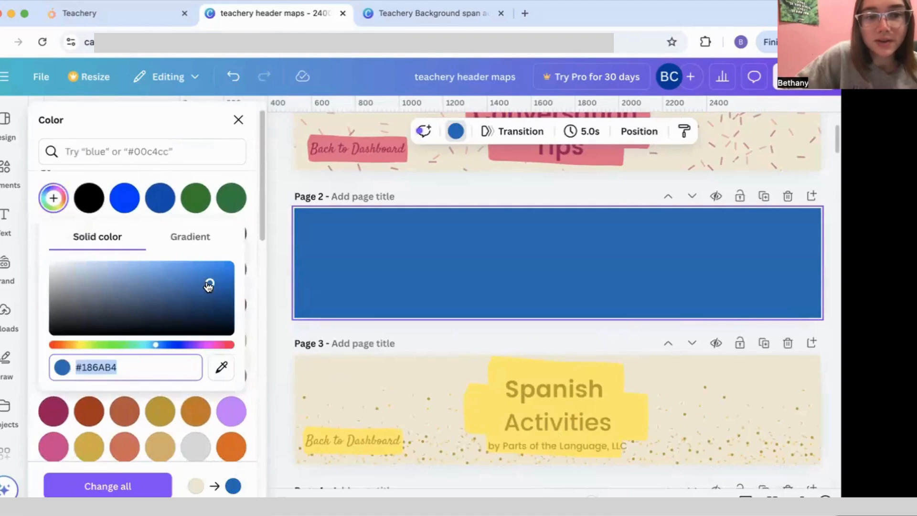
Step: Lighten Page 2's background to #A4D4FF and copy that hex code
drag(208, 285, 116, 251)
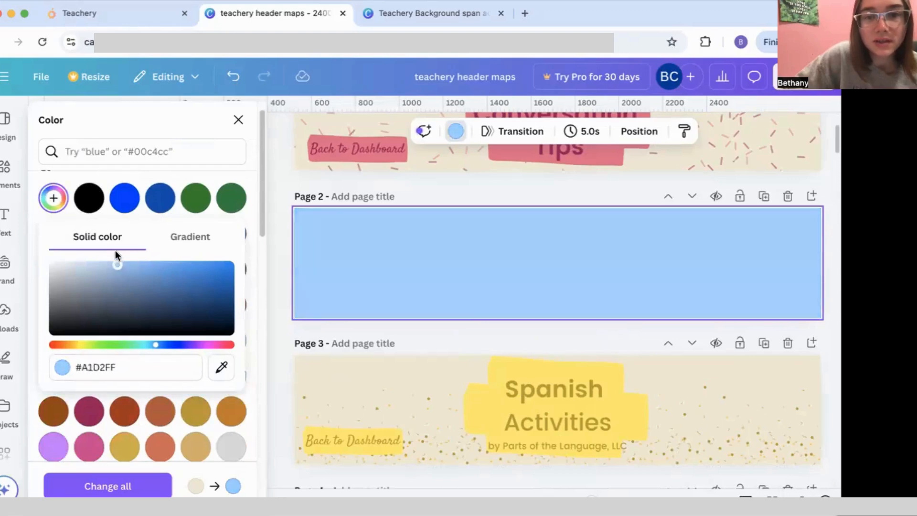
click(327, 258)
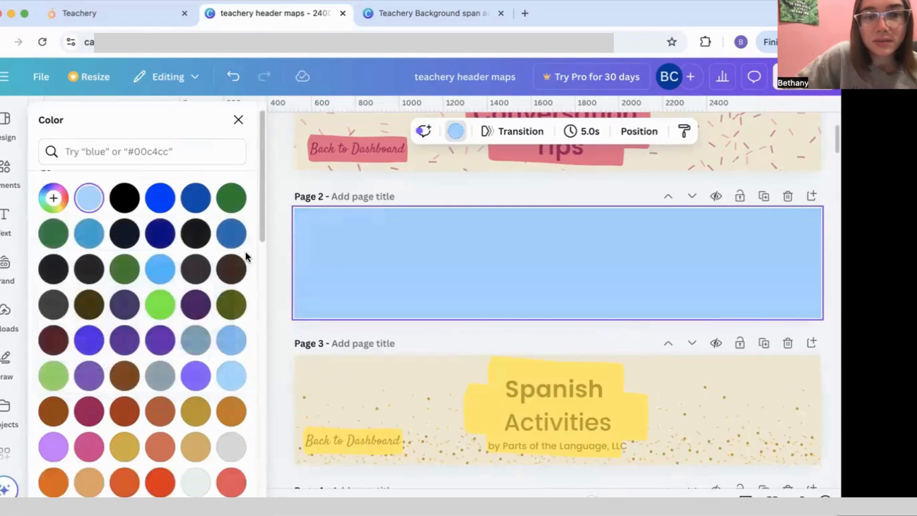
click(95, 200)
drag(130, 362, 96, 368)
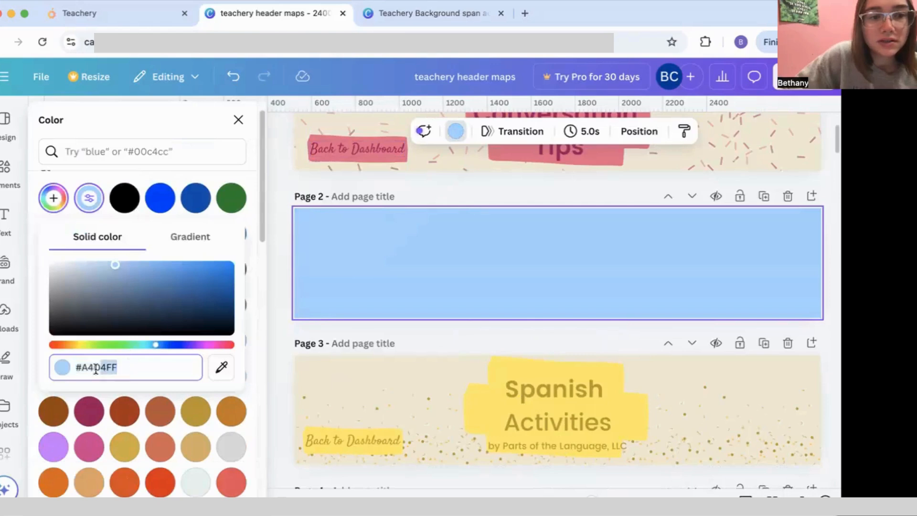
right_click(90, 365)
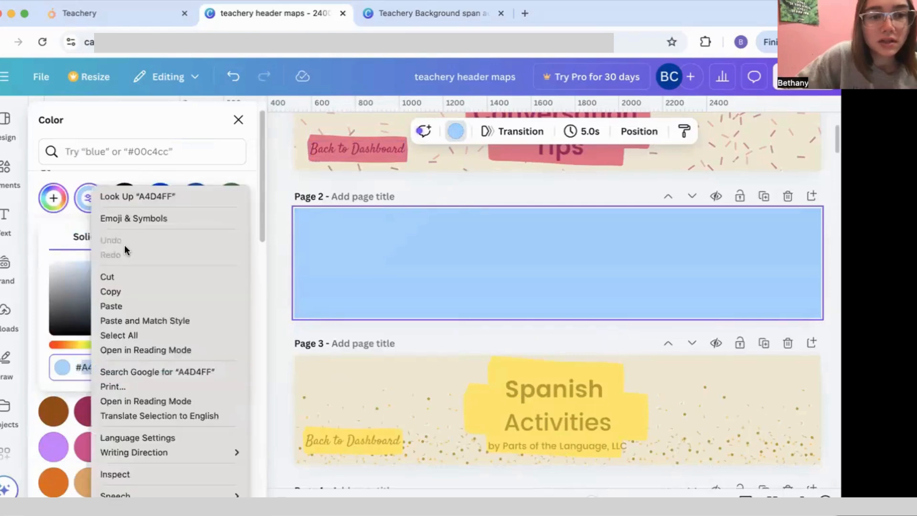
click(62, 373)
drag(127, 368, 50, 362)
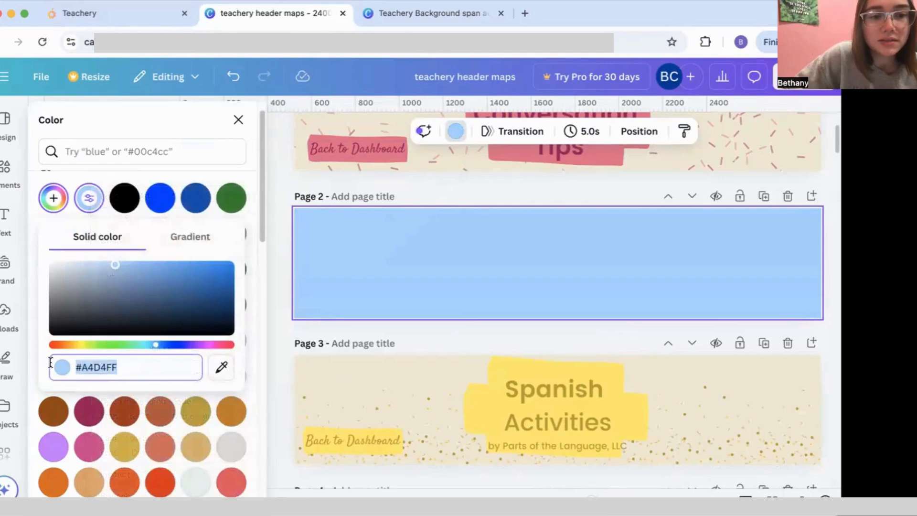
right_click(90, 365)
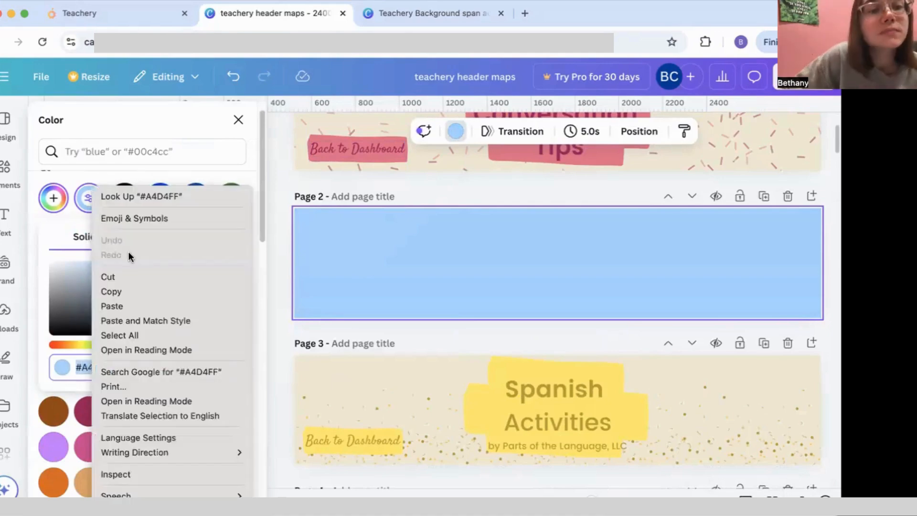
click(136, 292)
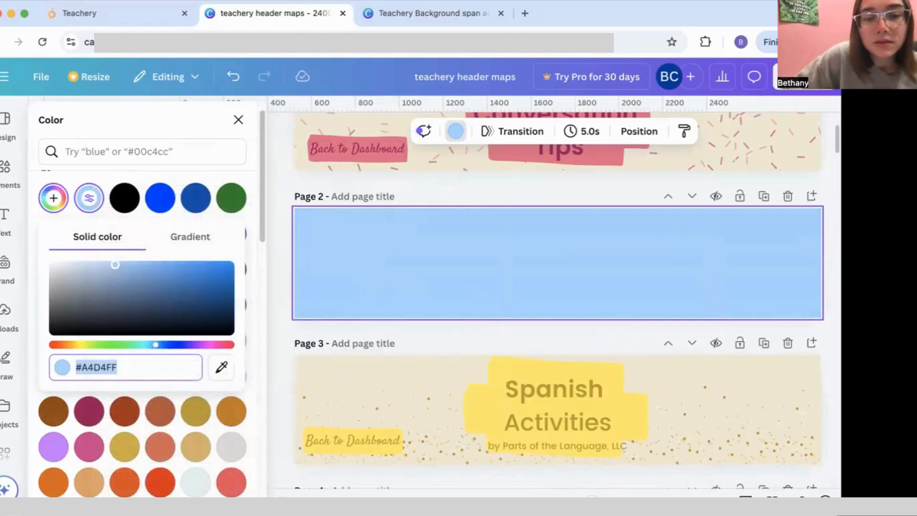
Step: Return focus to the browser and close the custom colour picker
key(super+Tab)
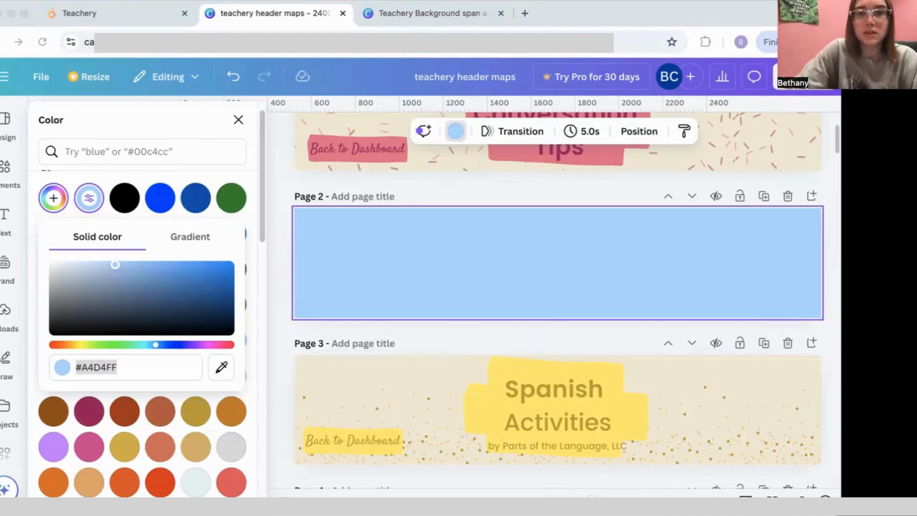
click(571, 21)
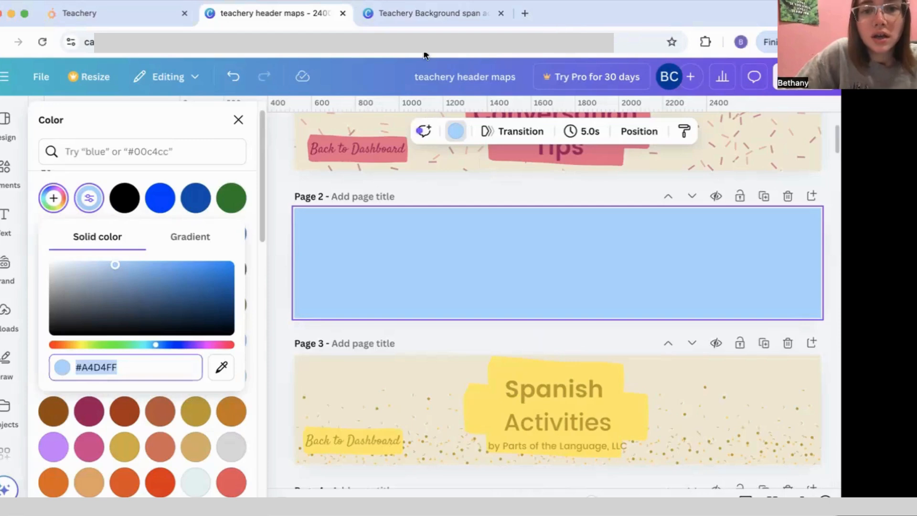
click(405, 274)
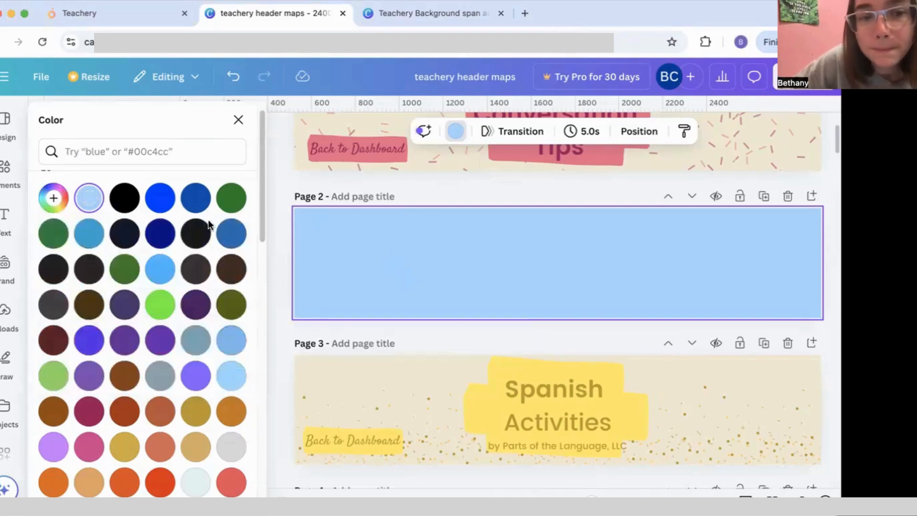
scroll(154, 308, down, 5)
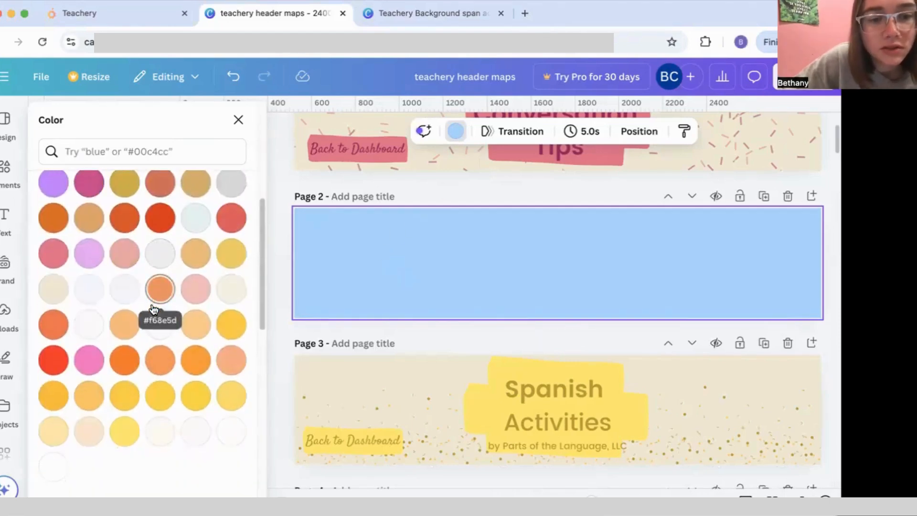
scroll(153, 310, down, 1)
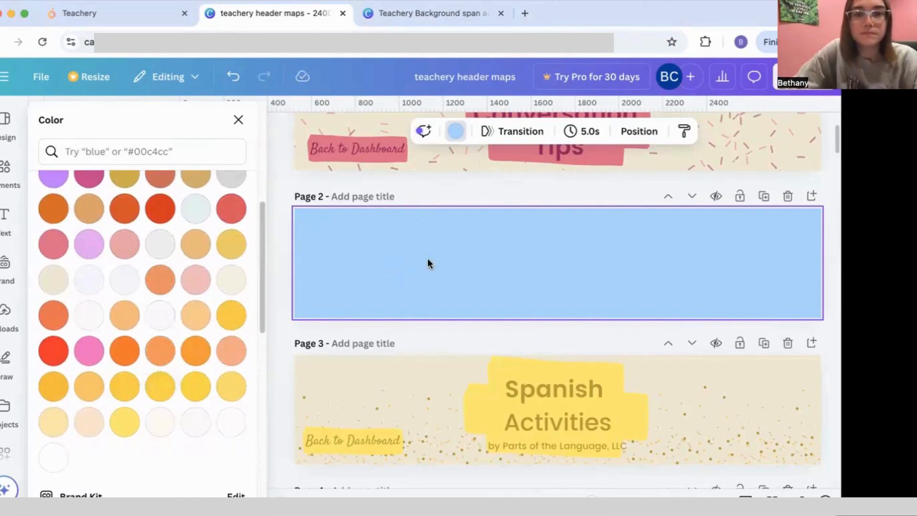
Step: Add a text box to Page 2, enlarge it, apply Sweet Apricot and centre it
key(t)
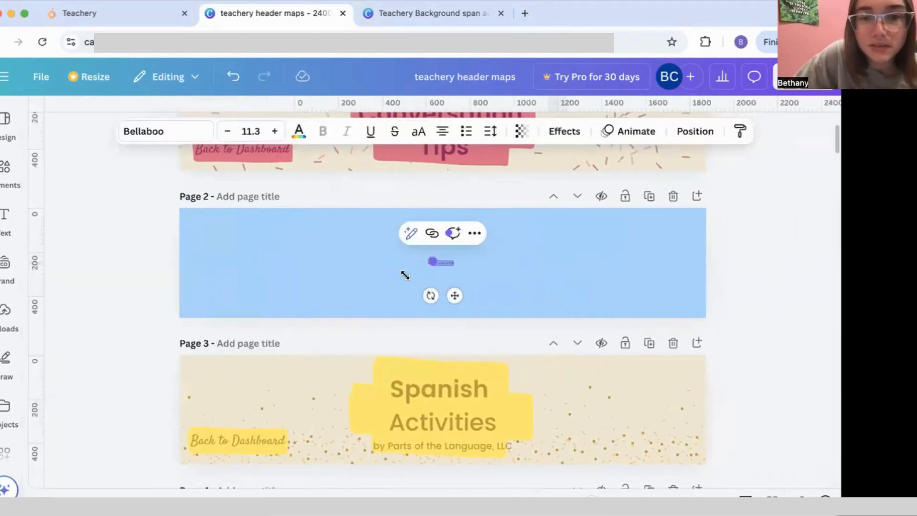
drag(405, 276, 272, 215)
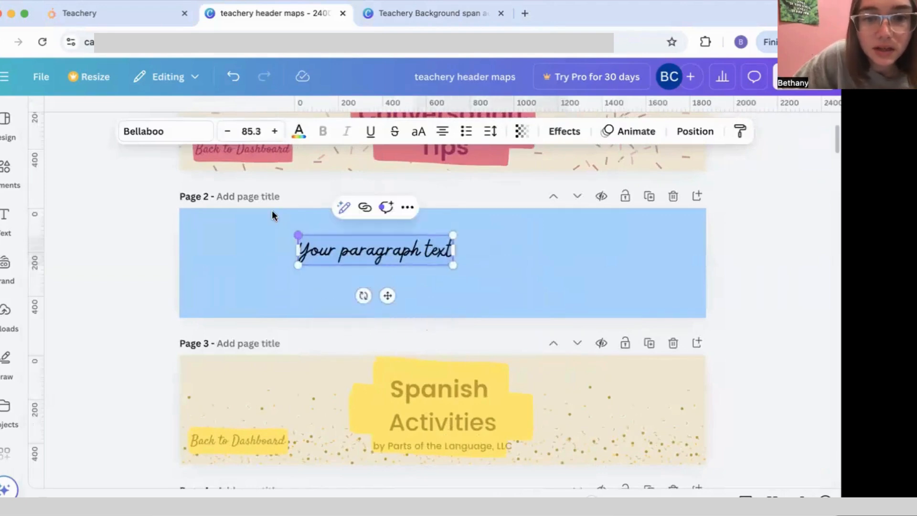
click(181, 131)
scroll(175, 334, down, 3)
scroll(174, 337, down, 4)
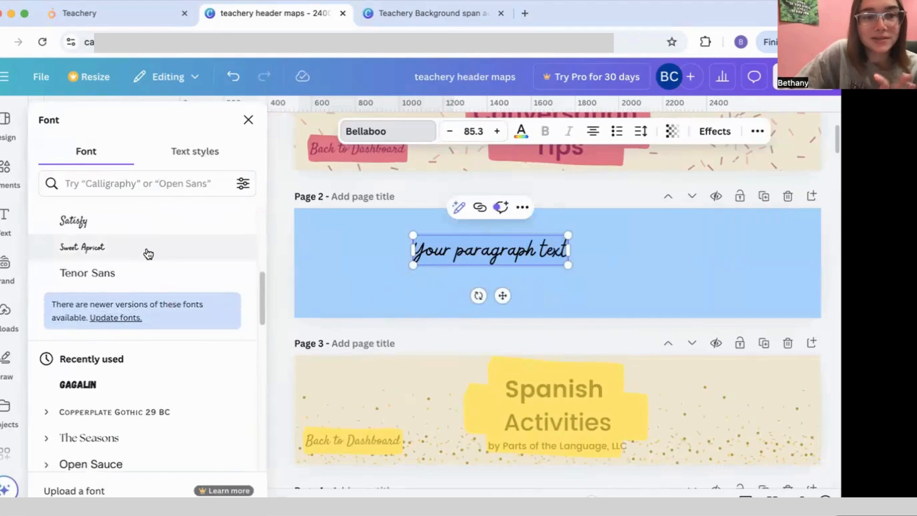
click(148, 253)
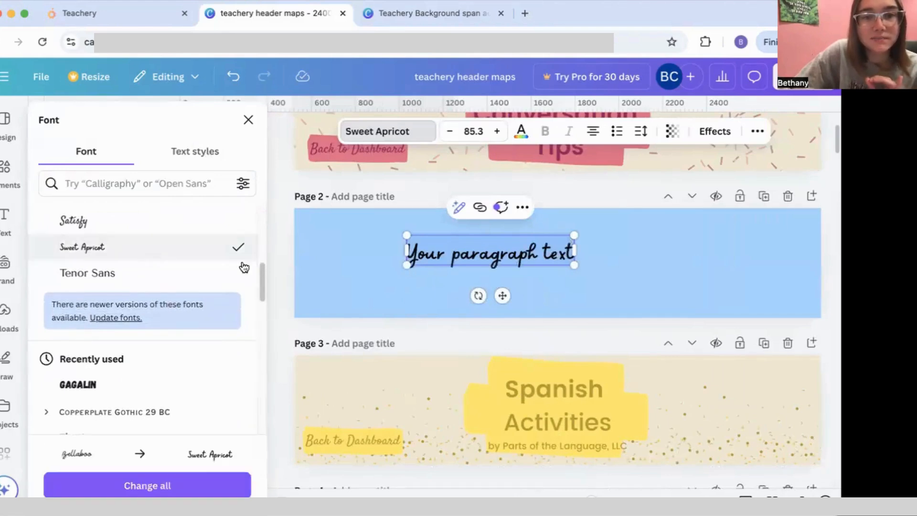
drag(506, 300, 572, 311)
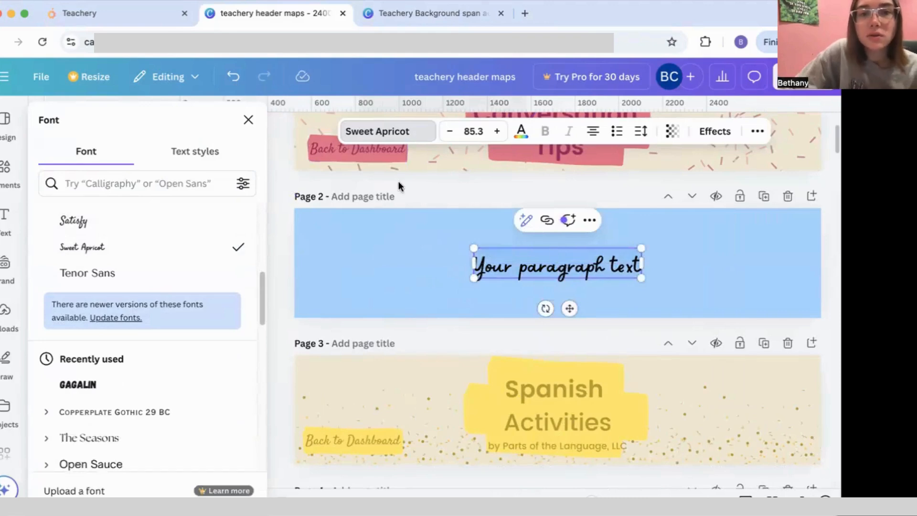
Step: Colour the placeholder text burnt orange #CC4E00 after trying several orange swatches
click(522, 131)
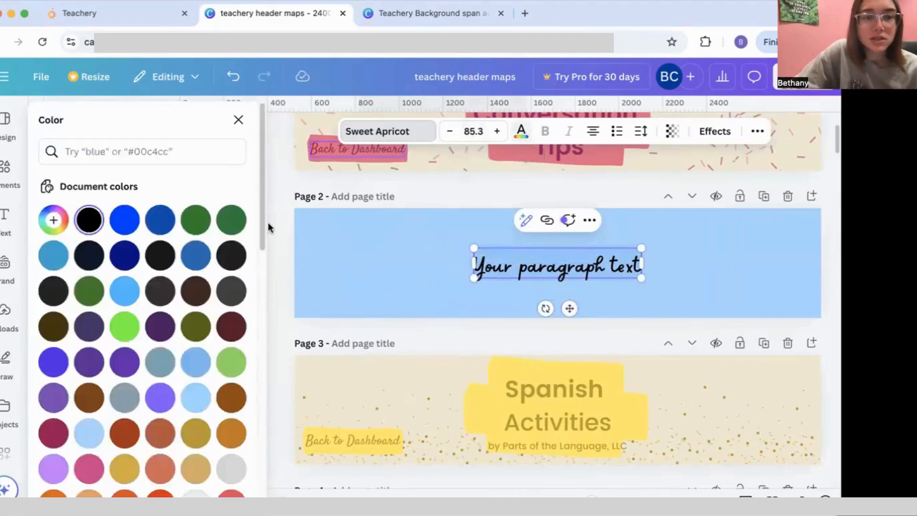
scroll(205, 302, down, 2)
scroll(221, 362, down, 3)
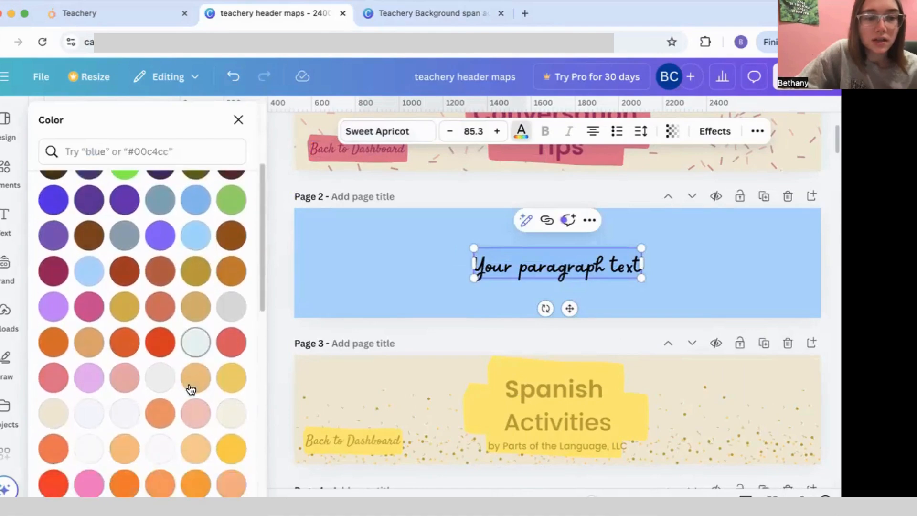
click(171, 393)
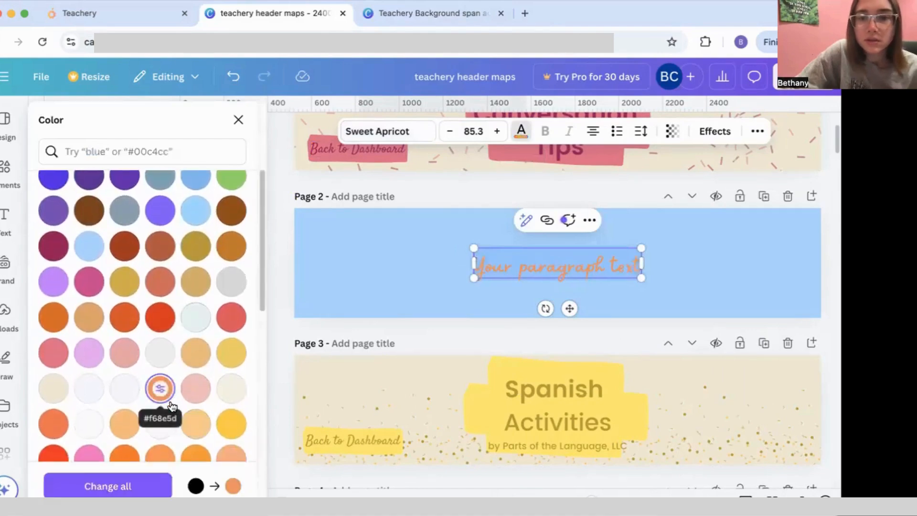
scroll(172, 405, down, 4)
click(125, 279)
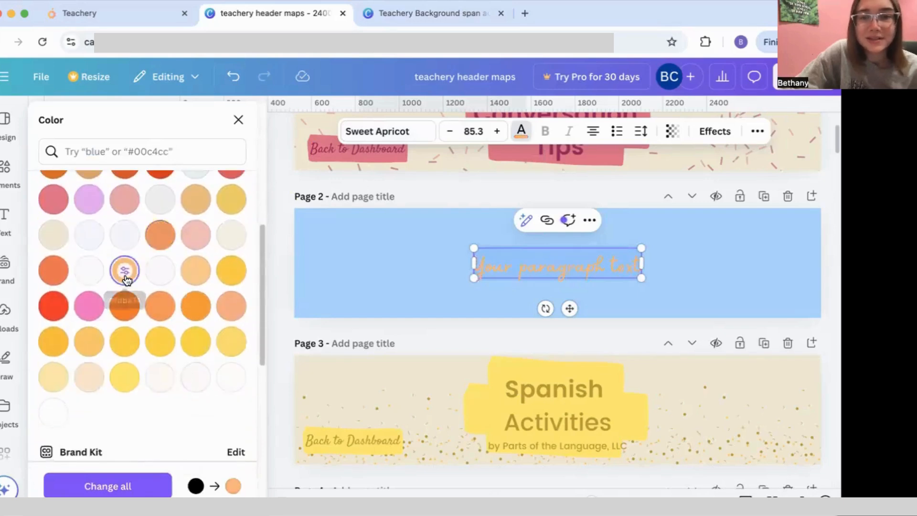
click(160, 306)
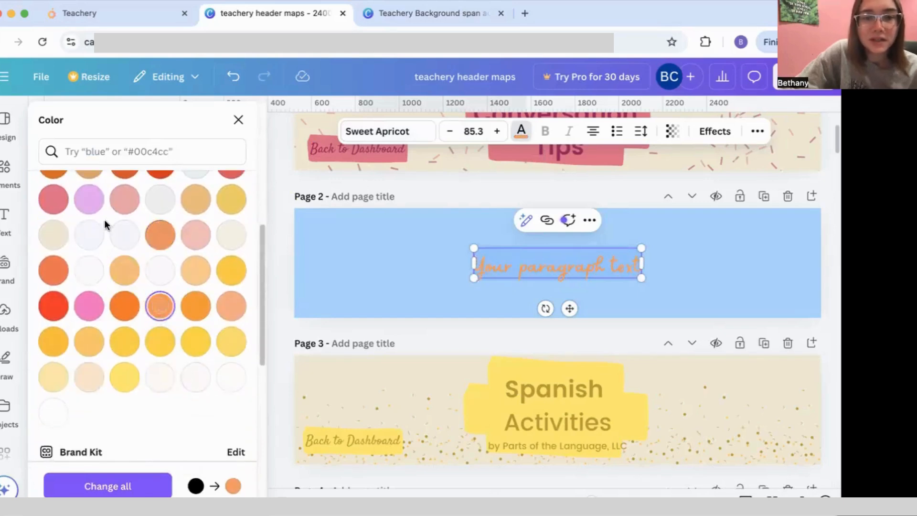
scroll(90, 241, up, 5)
click(56, 222)
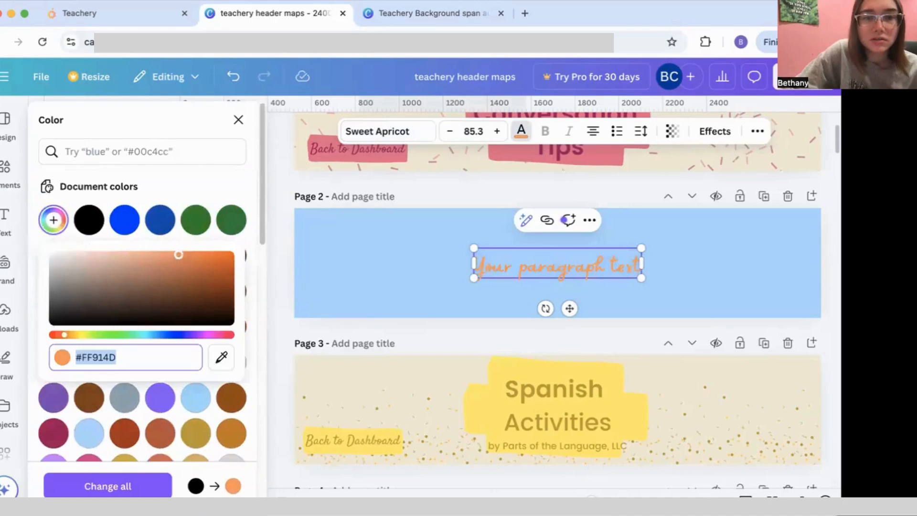
drag(205, 285, 230, 257)
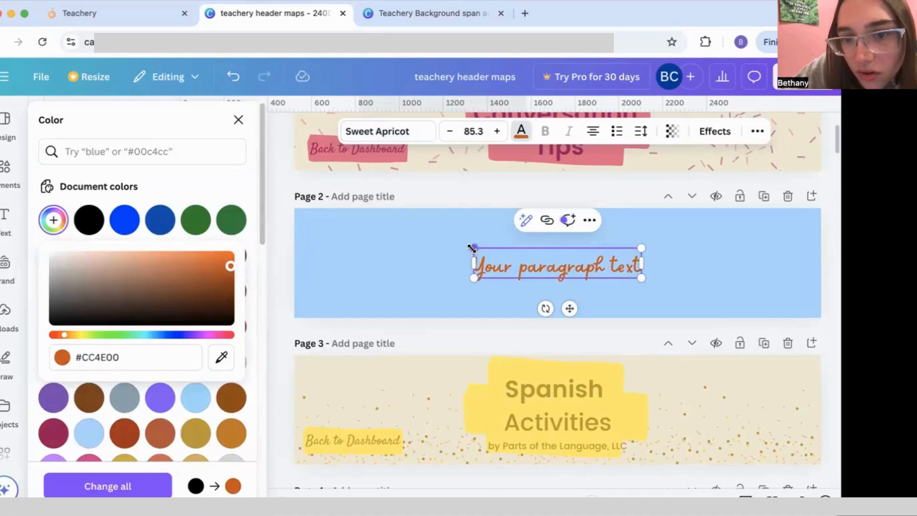
Step: Enlarge the placeholder text to size 141
drag(472, 248, 364, 230)
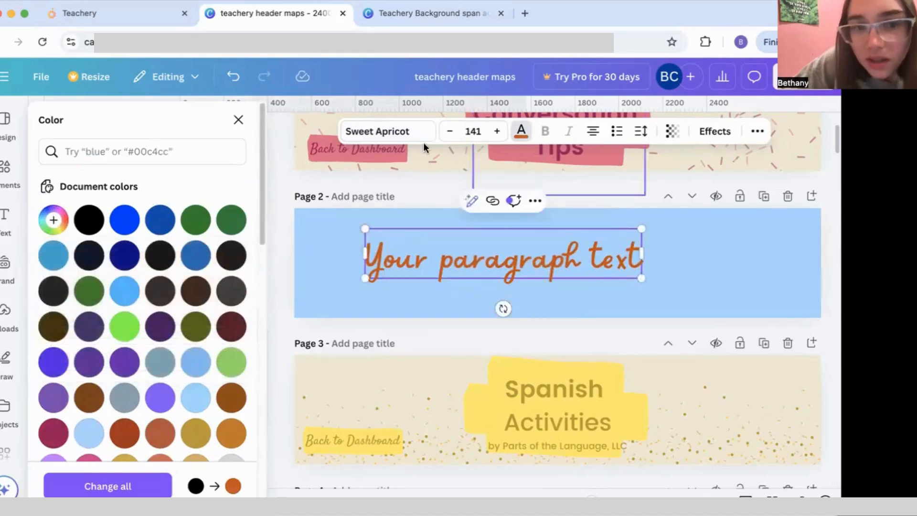
scroll(127, 236, down, 5)
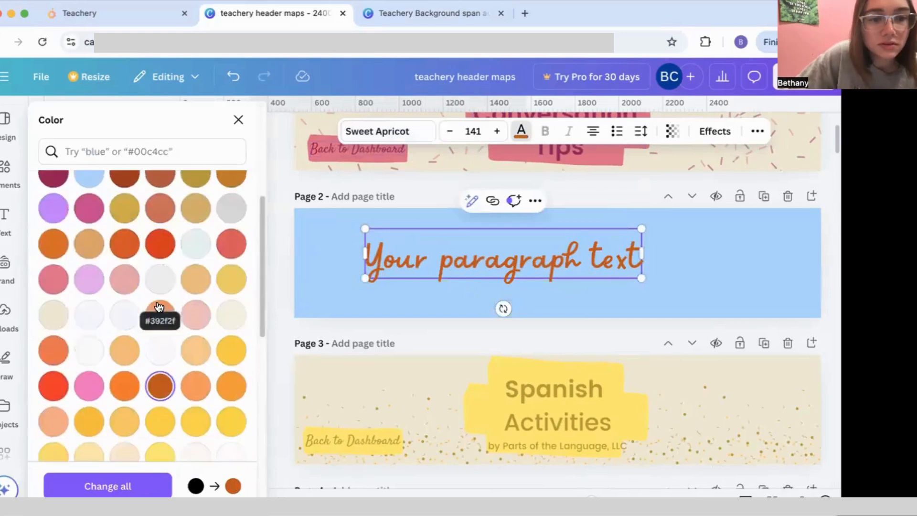
right_click(163, 386)
click(150, 364)
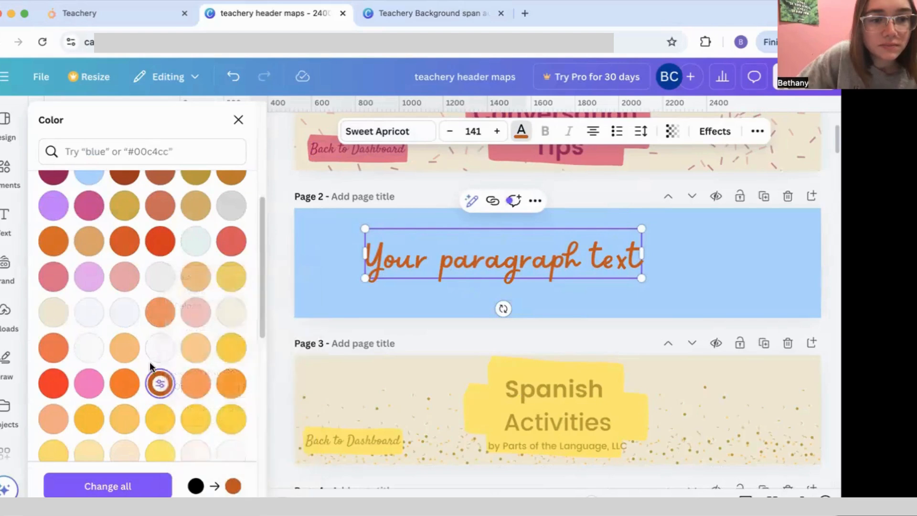
scroll(153, 367, down, 5)
scroll(153, 368, up, 6)
scroll(153, 367, up, 6)
scroll(154, 363, down, 7)
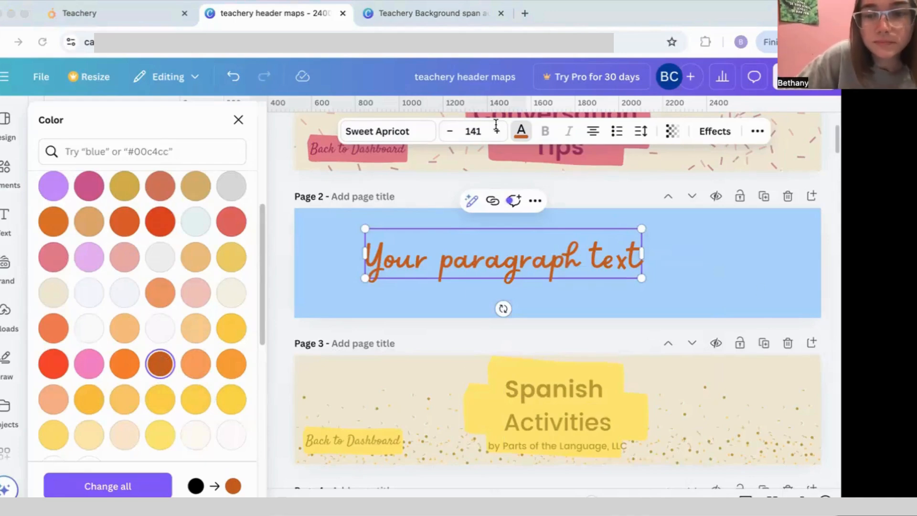
click(128, 238)
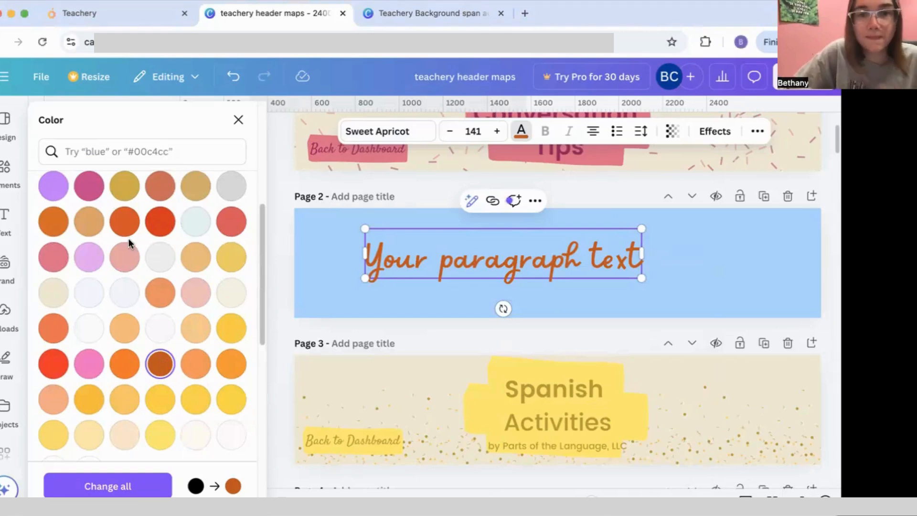
Step: Retype the centred heading as 'Activities Through the Months', then open Elements
click(528, 288)
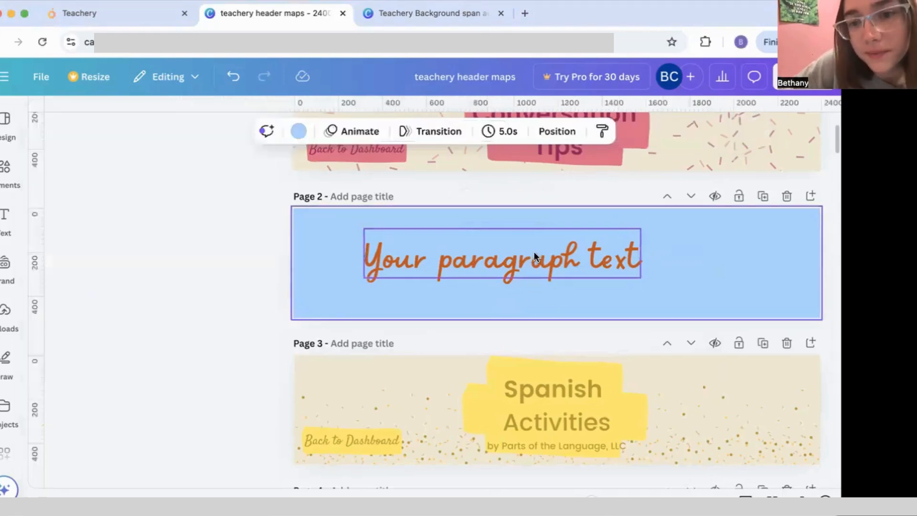
drag(534, 251, 582, 260)
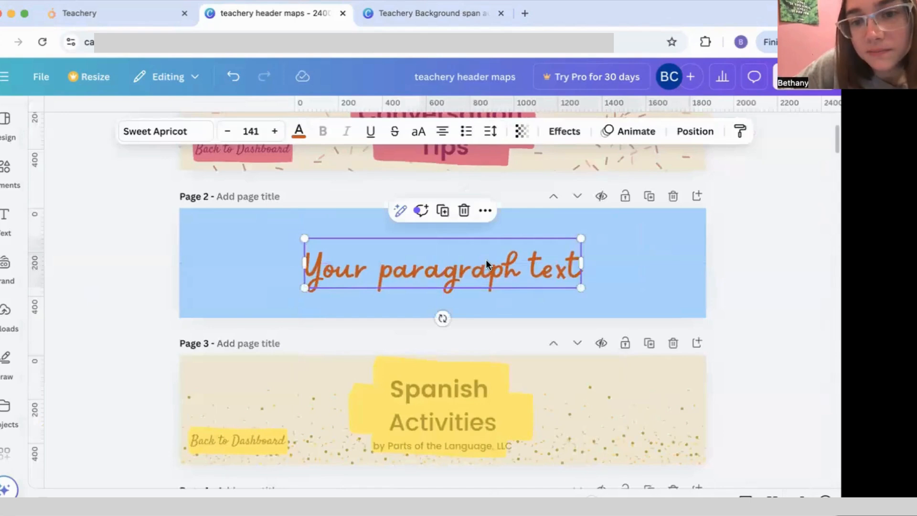
text(A)
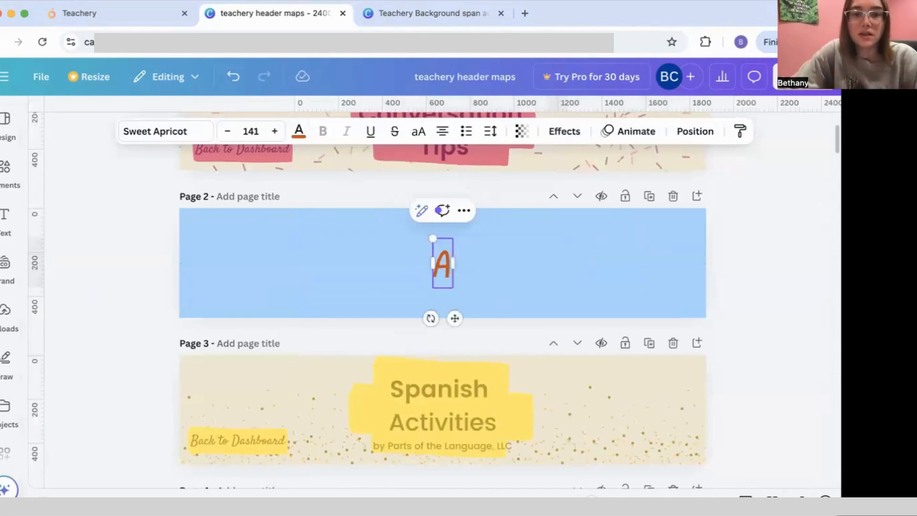
text(ctivities)
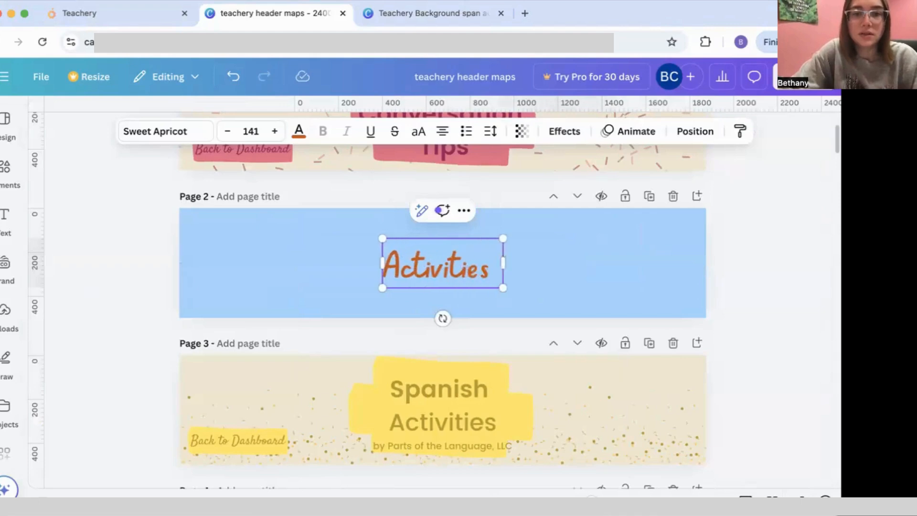
text( Through the Months)
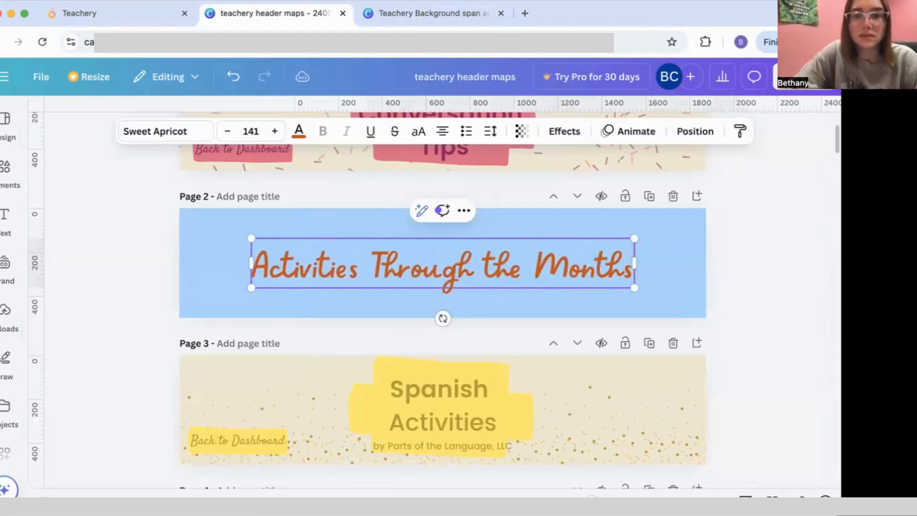
click(727, 265)
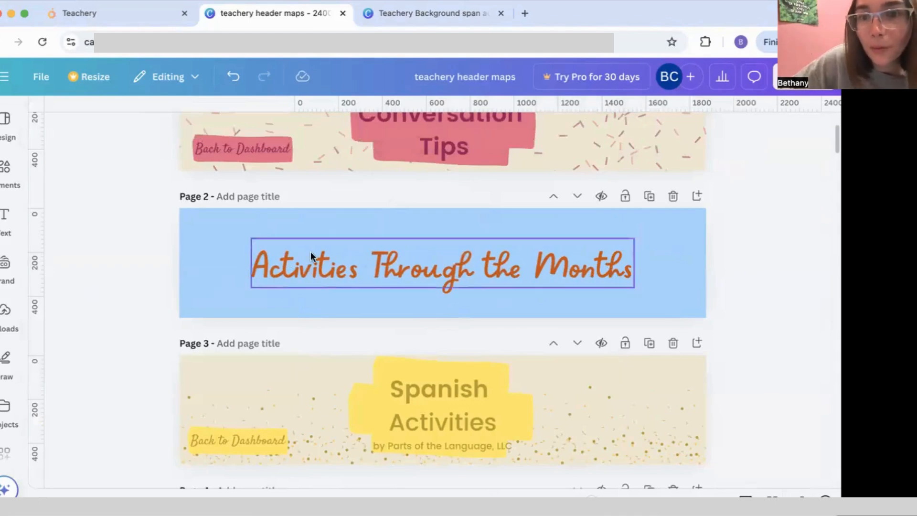
click(6, 170)
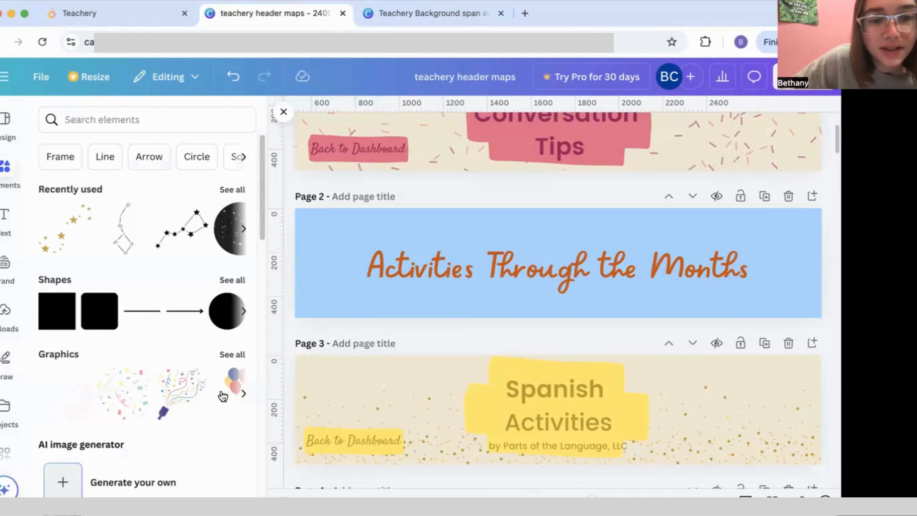
Step: Add the confetti-popper graphic to Page 2, sized and placed left of the heading
click(195, 382)
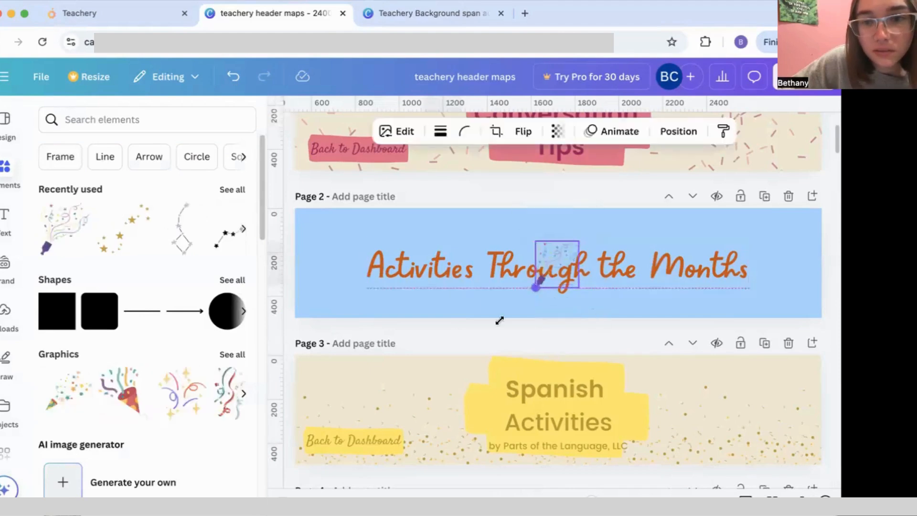
drag(500, 321, 492, 331)
drag(536, 301, 330, 294)
click(446, 295)
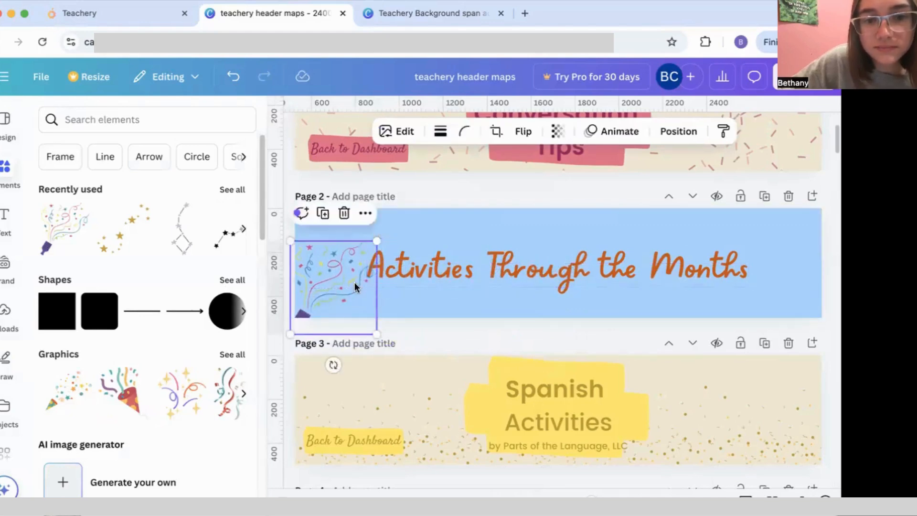
drag(377, 241, 336, 286)
click(402, 300)
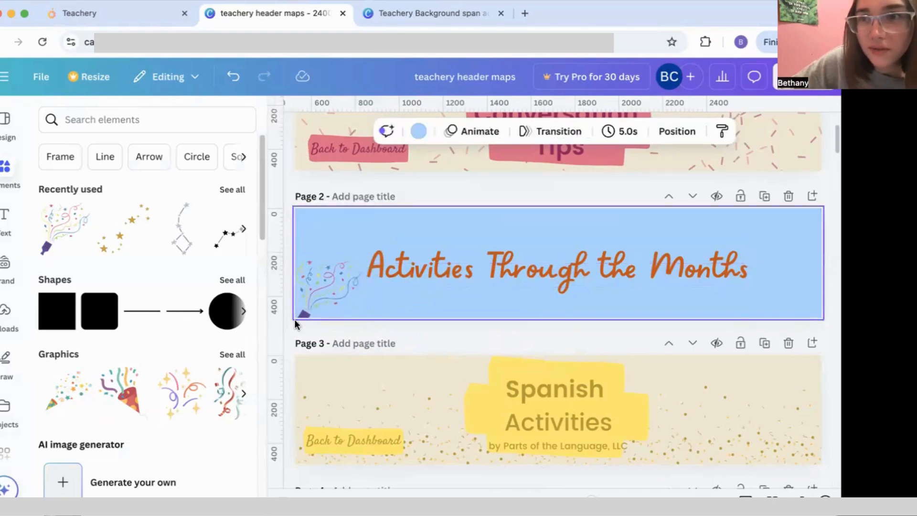
Step: Duplicate the confetti, flip the copy horizontally, and align it at the banner's right end
click(341, 304)
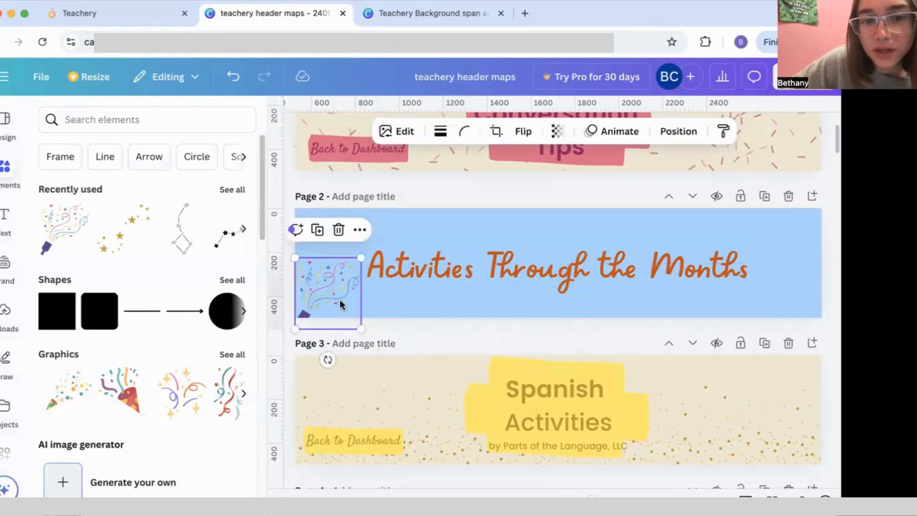
click(317, 231)
drag(325, 284, 798, 291)
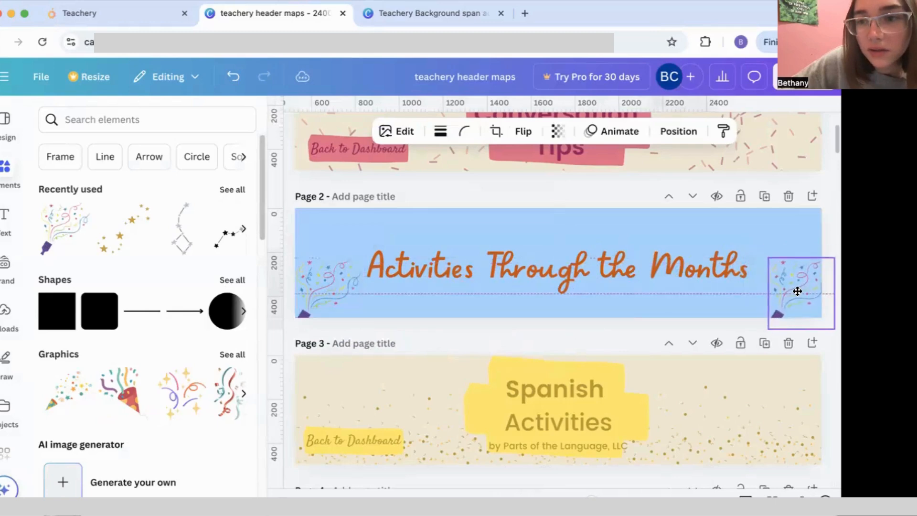
click(517, 133)
click(508, 173)
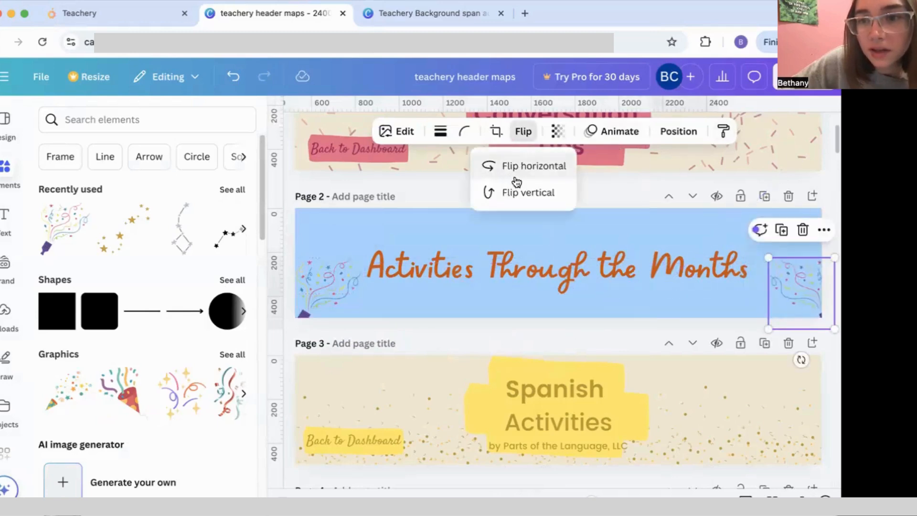
click(710, 295)
drag(770, 310, 784, 296)
drag(782, 297, 778, 301)
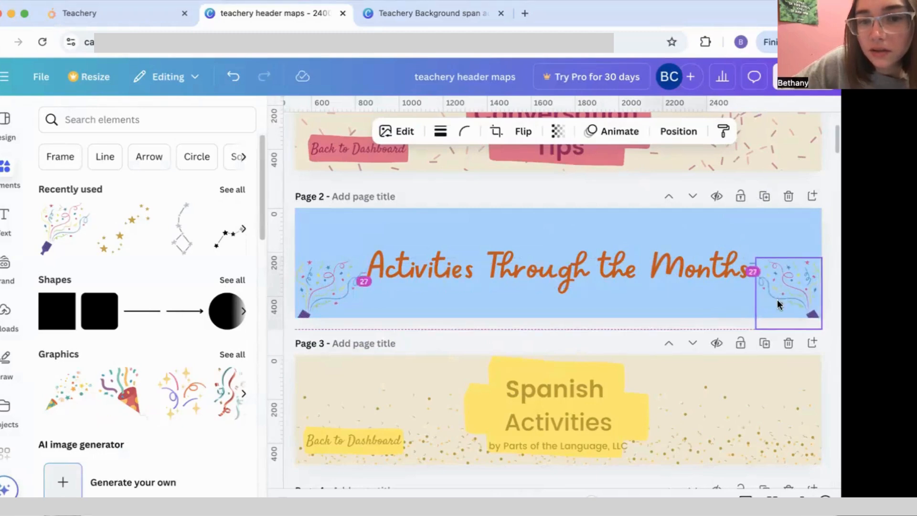
click(687, 326)
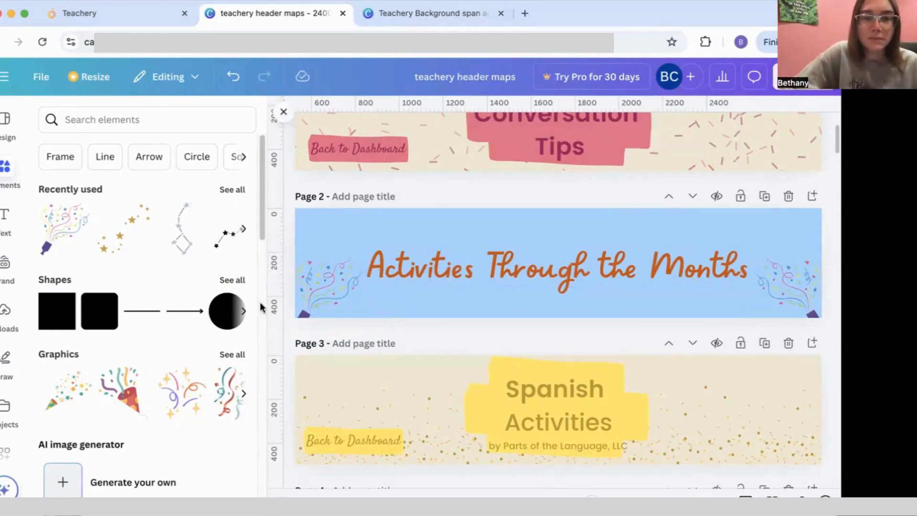
Step: Search the Elements library for 'labels'
scroll(191, 267, down, 3)
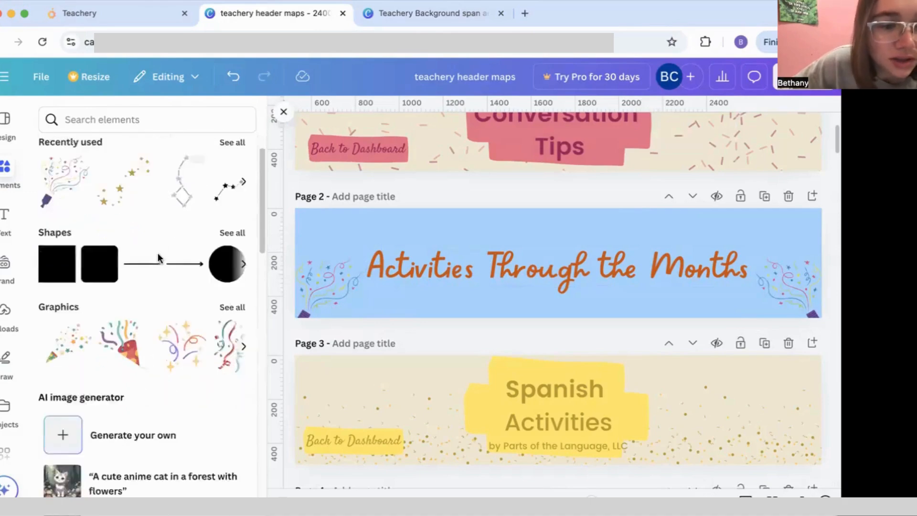
click(127, 121)
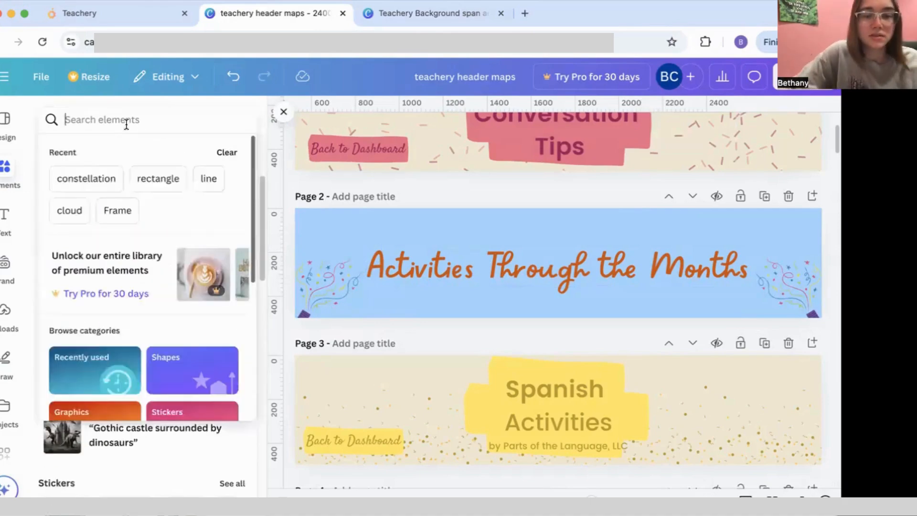
text(labels)
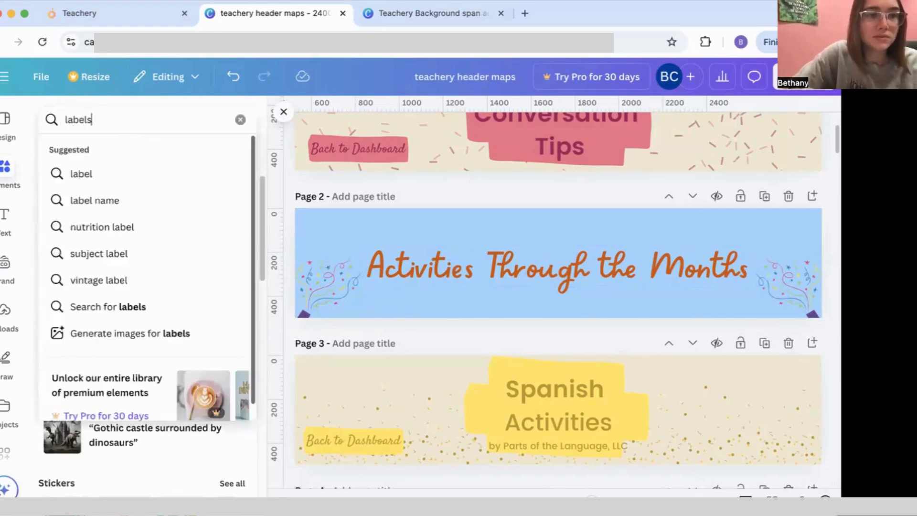
key(Return)
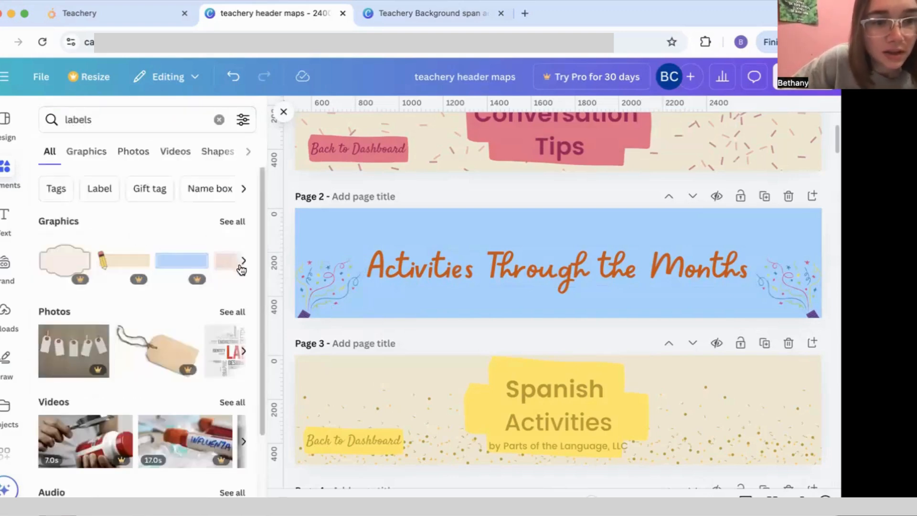
Step: Browse all label graphics and add the white ribbon graphic to Page 2
click(245, 262)
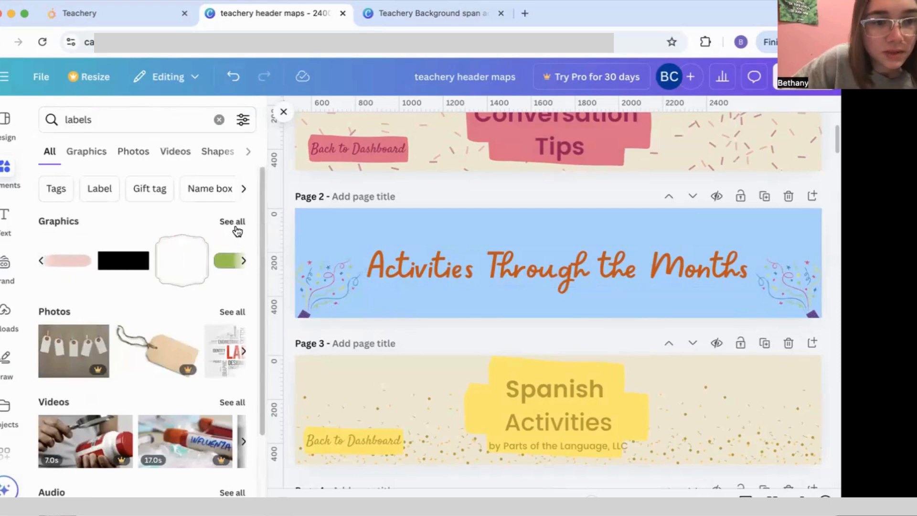
click(40, 262)
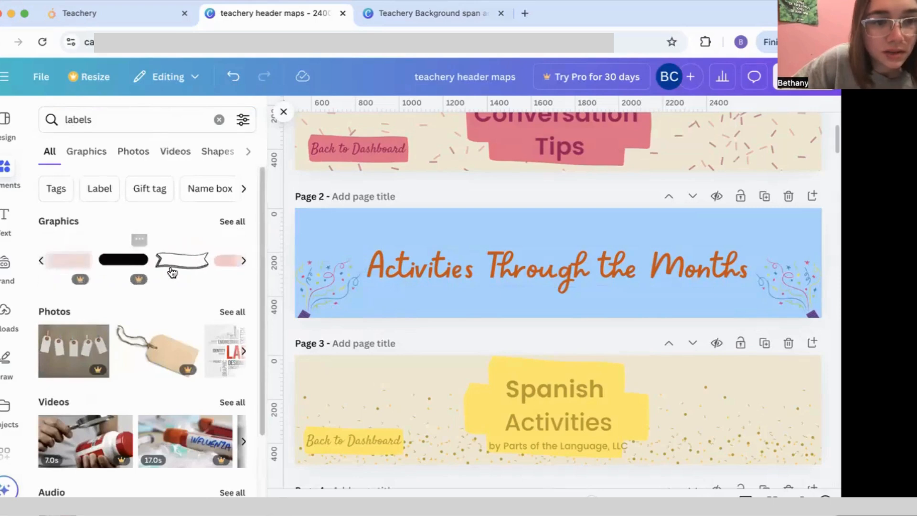
click(242, 264)
click(240, 263)
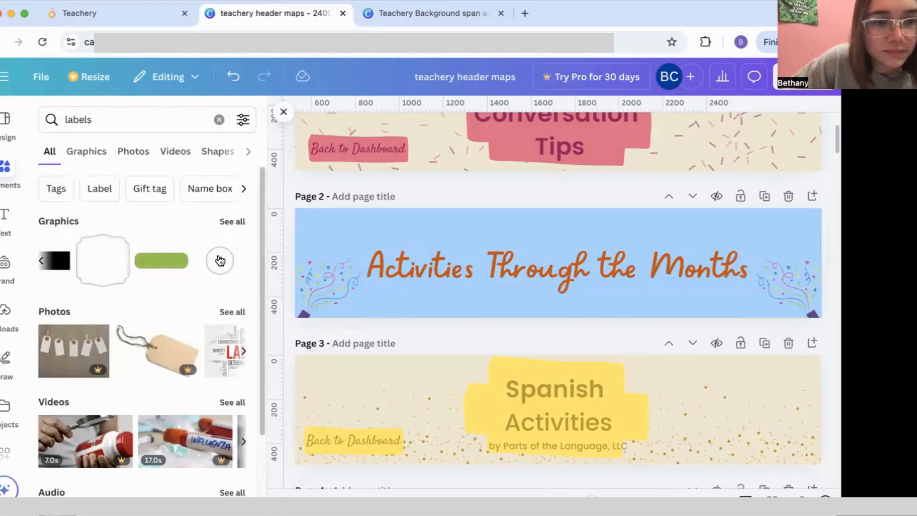
click(220, 260)
scroll(180, 307, down, 3)
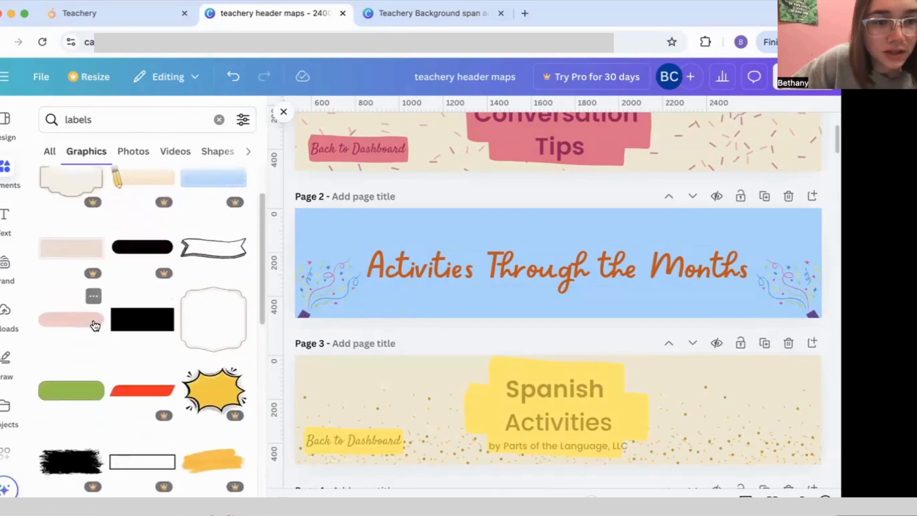
scroll(95, 326, down, 3)
scroll(95, 326, down, 3)
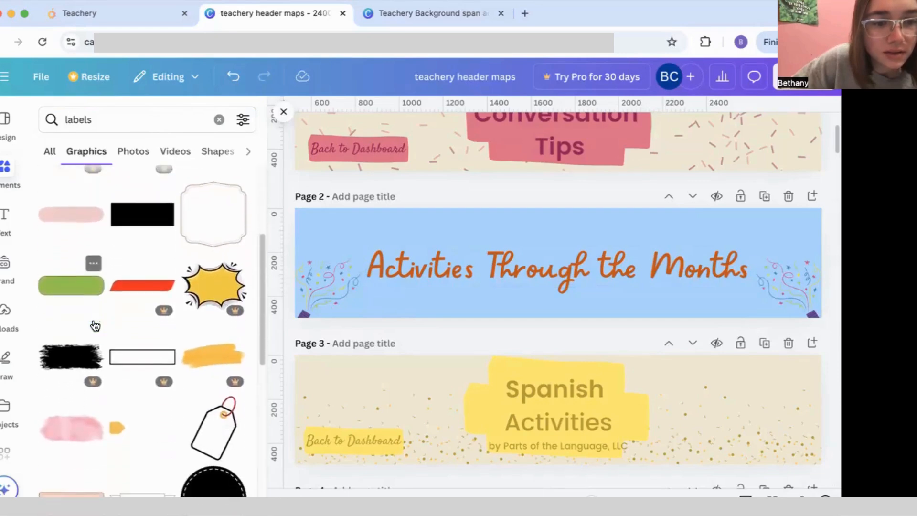
scroll(96, 325, down, 2)
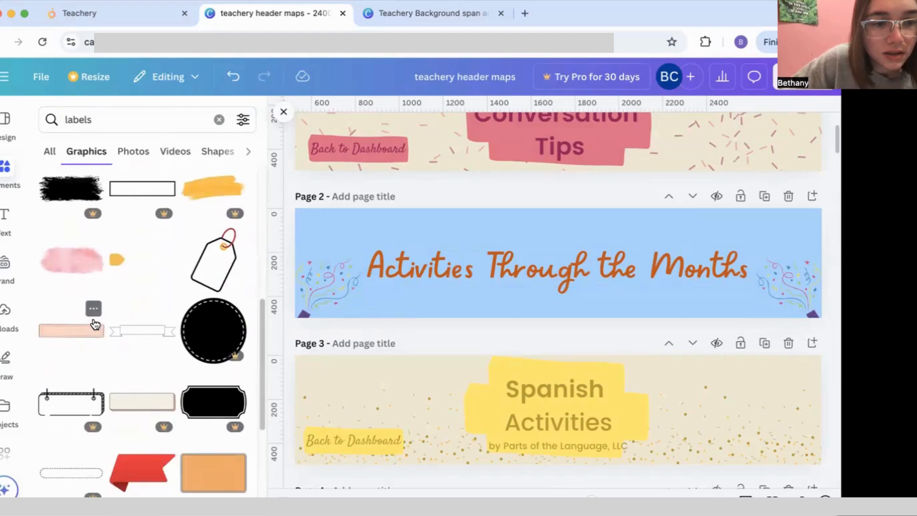
click(121, 330)
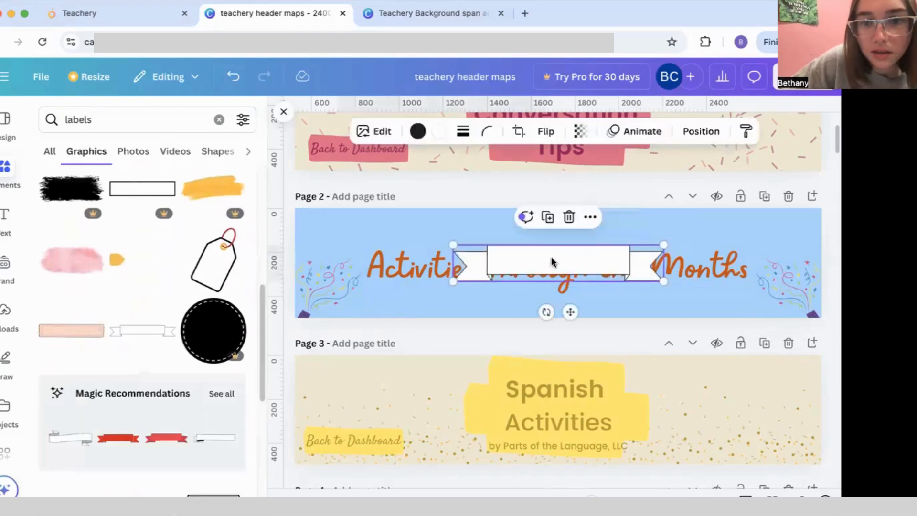
Step: Recolour the ribbon dark purple and copy its hex code #62279B
click(443, 130)
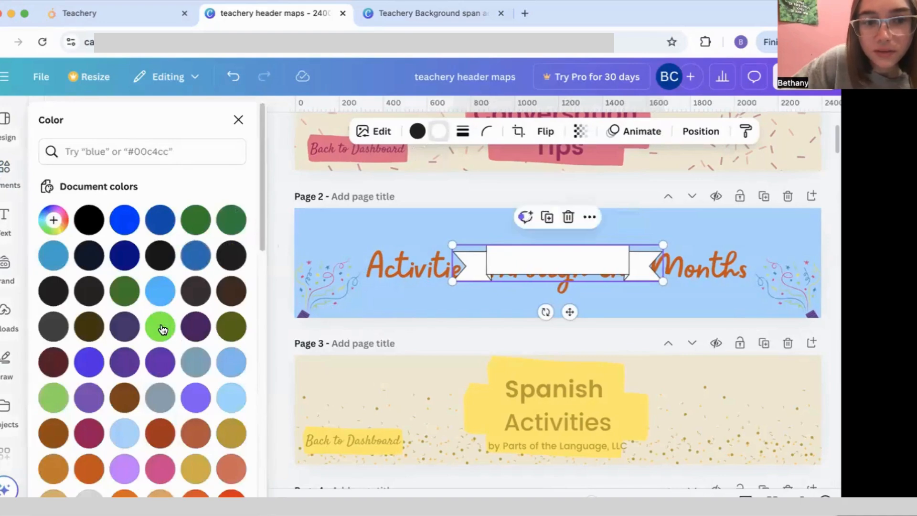
scroll(193, 353, down, 3)
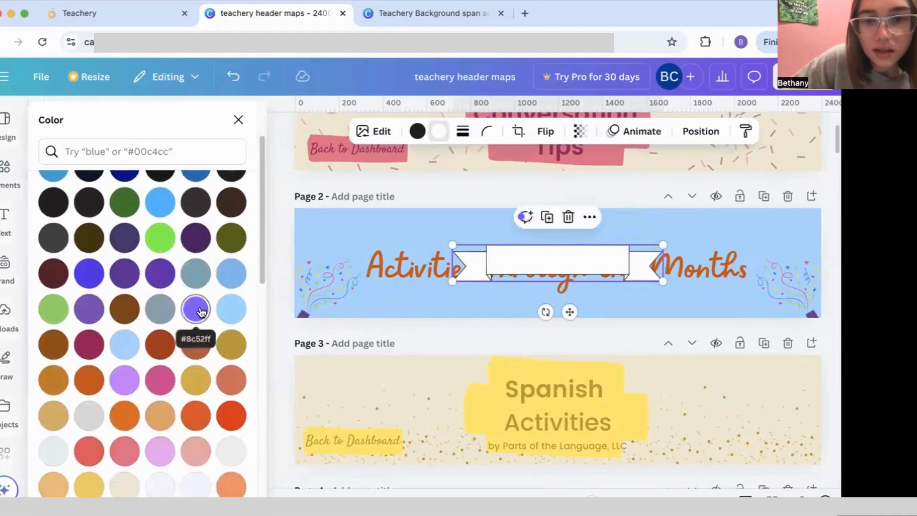
click(200, 310)
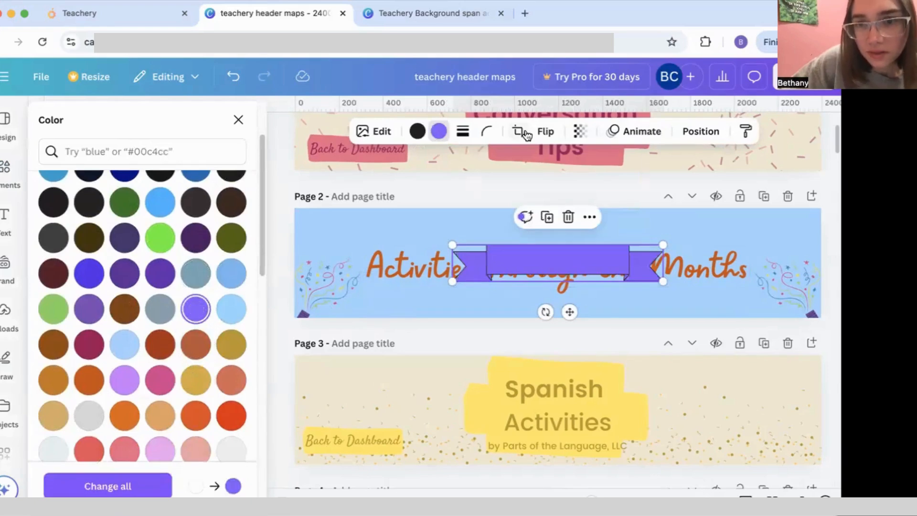
click(124, 274)
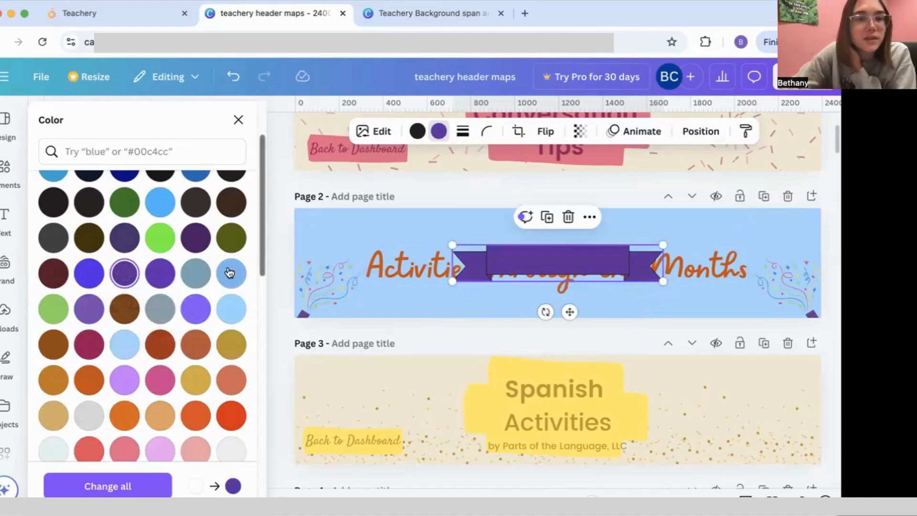
click(126, 280)
click(125, 356)
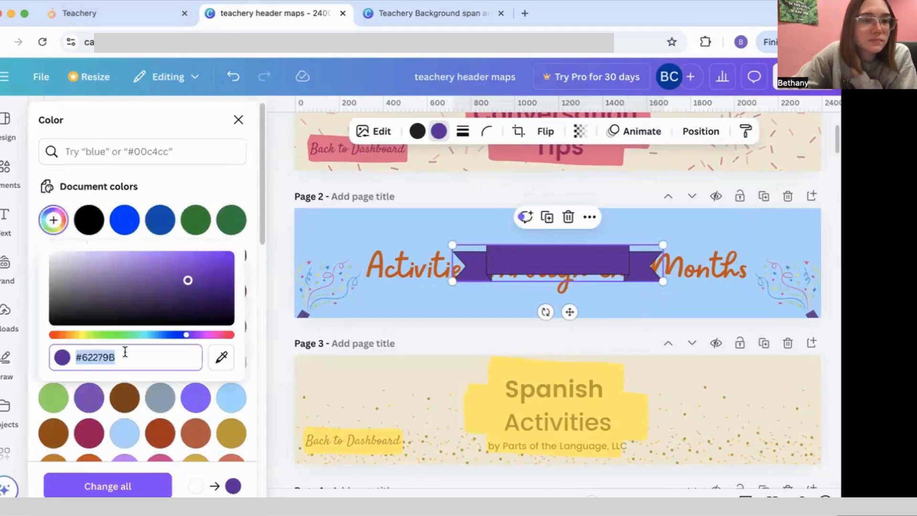
right_click(106, 357)
click(150, 307)
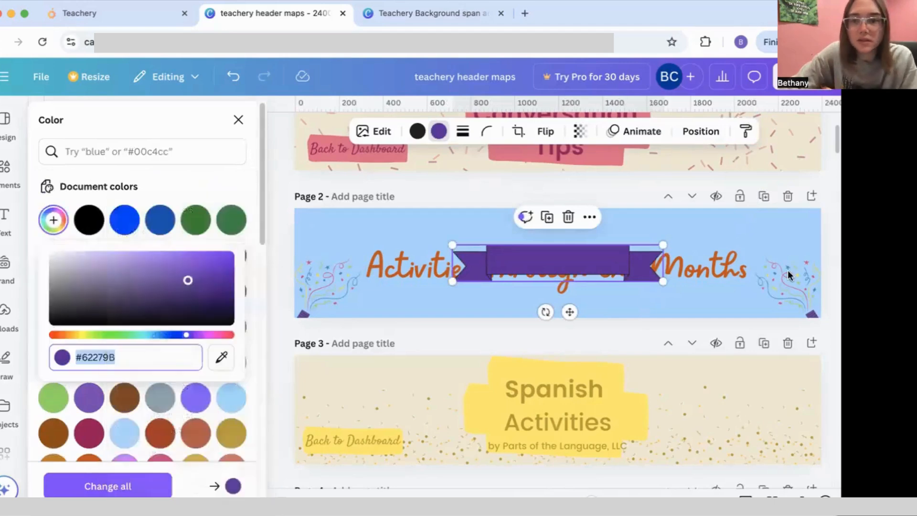
key(super+Tab)
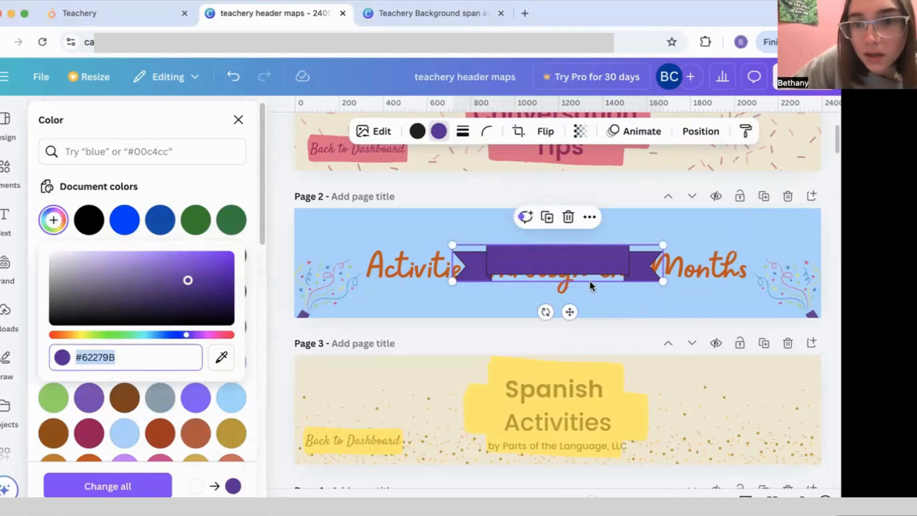
click(701, 130)
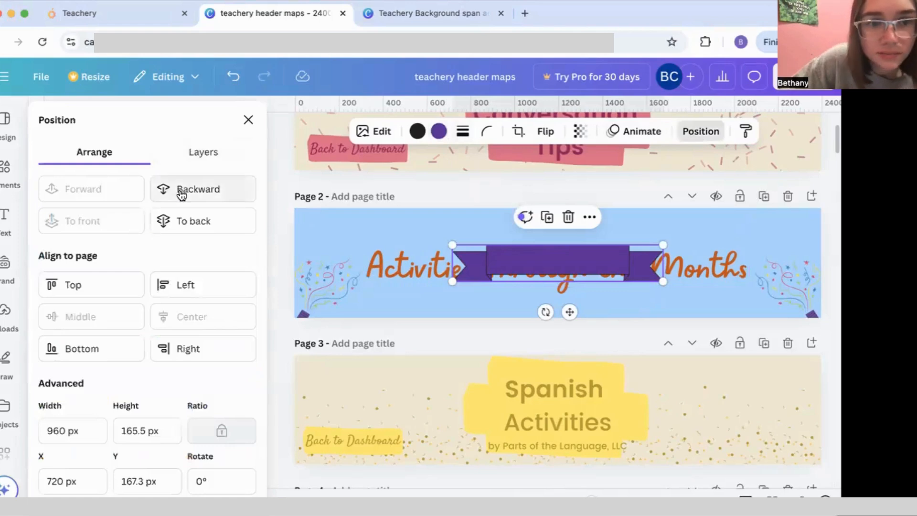
Step: Send the ribbon backward, then enlarge and centre it across the banner
click(187, 218)
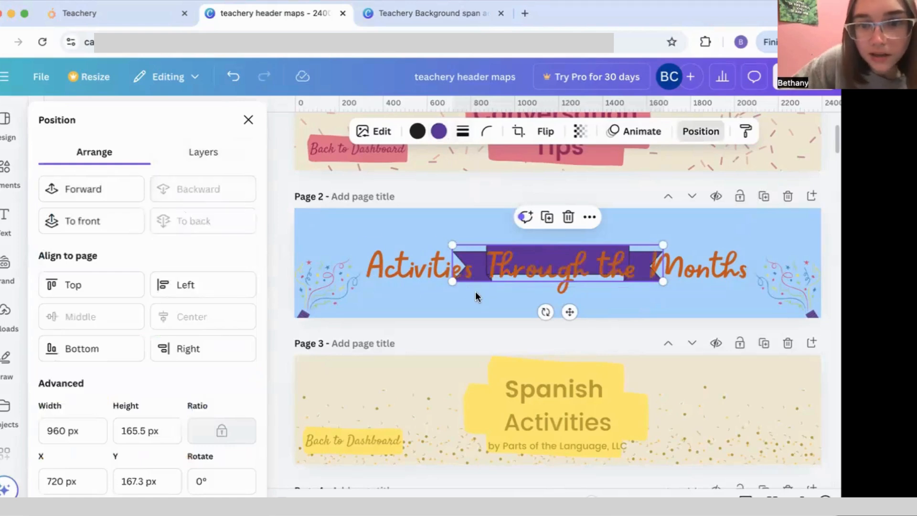
drag(452, 281, 303, 306)
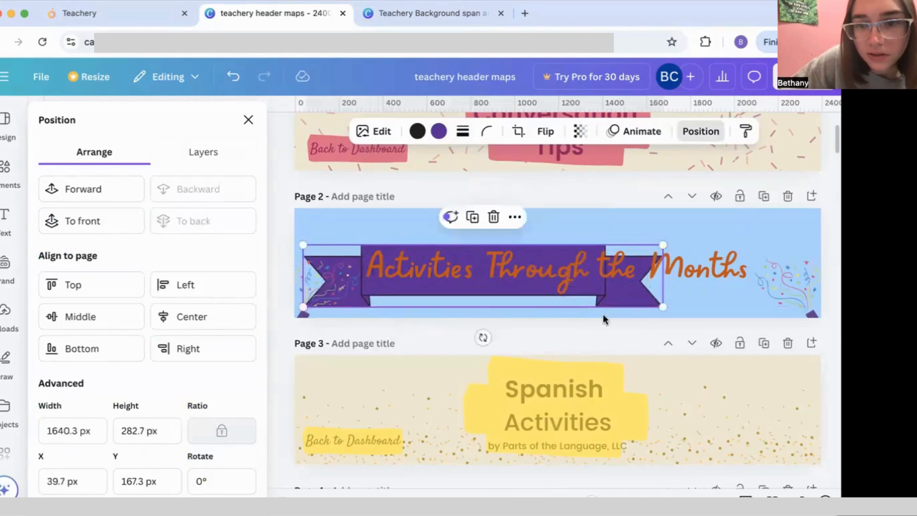
drag(664, 306, 819, 329)
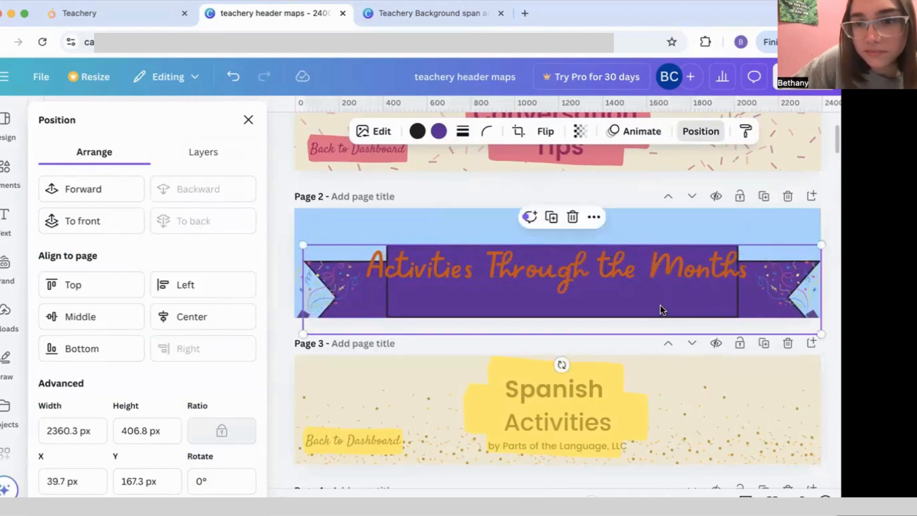
drag(662, 309, 661, 270)
drag(820, 308, 738, 292)
drag(616, 237, 636, 244)
Step: Shrink the Activities Through the Months title to size 106 and centre it on the ribbon
click(597, 272)
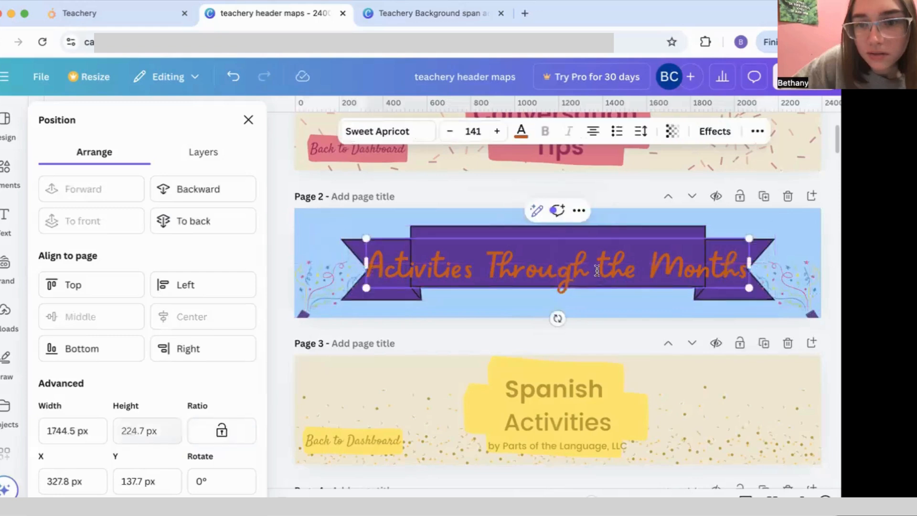
drag(734, 285, 640, 273)
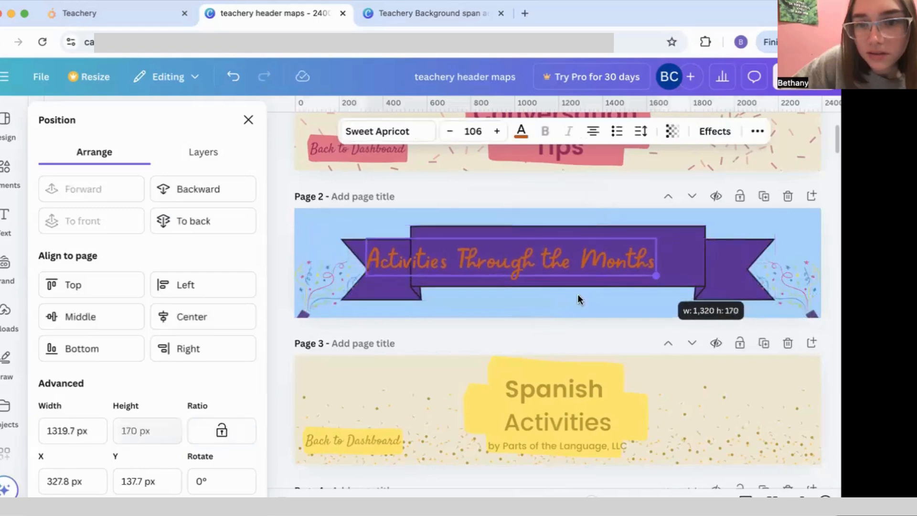
drag(524, 303, 573, 303)
Step: Add the pink rounded label to Page 2 behind the title
click(563, 341)
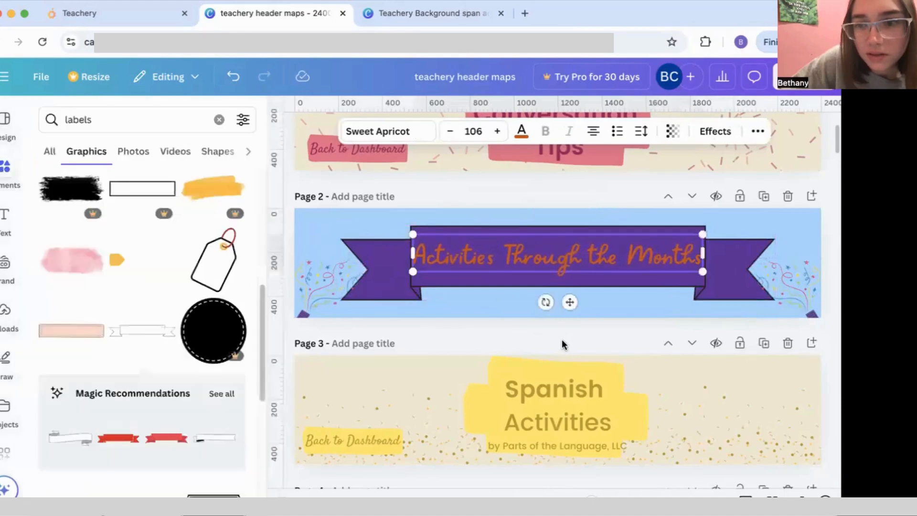
click(550, 328)
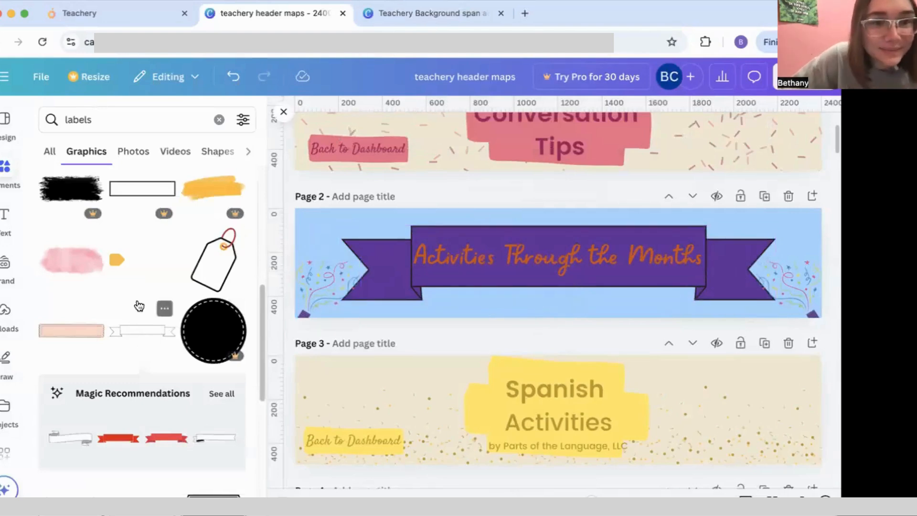
scroll(139, 303, up, 5)
click(76, 378)
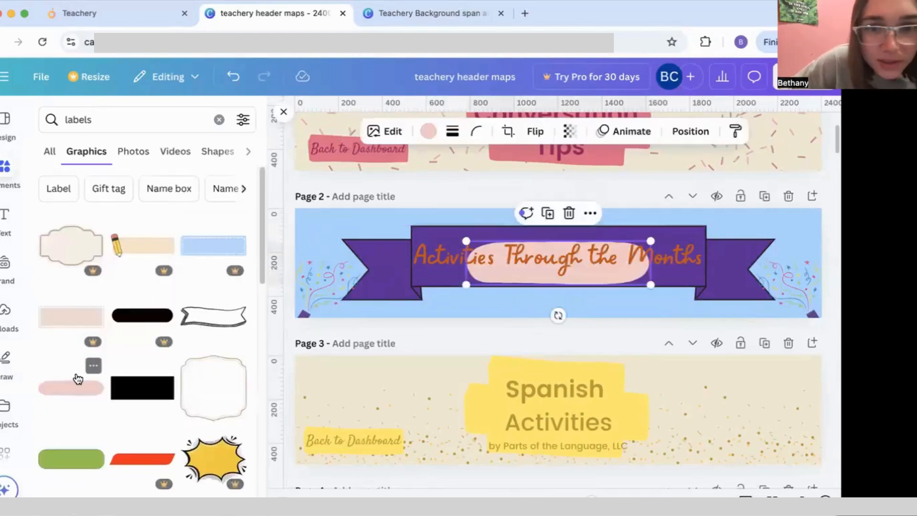
click(531, 285)
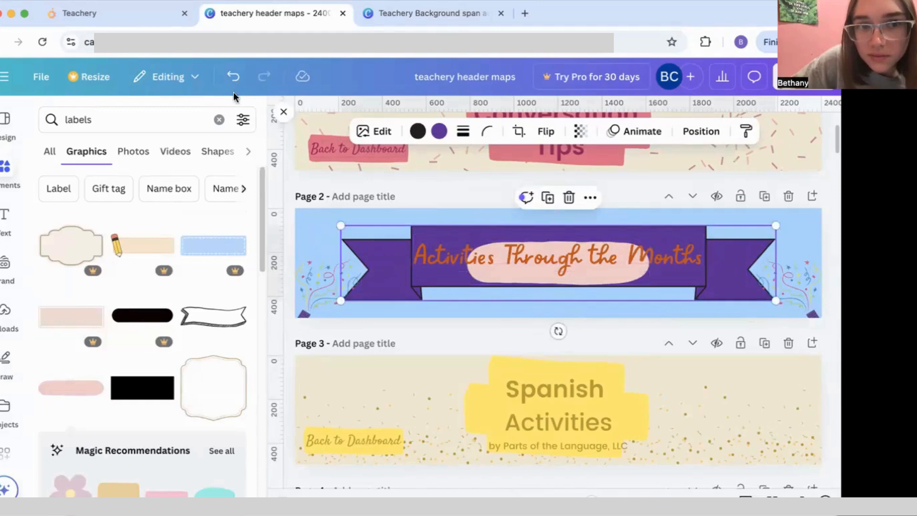
click(233, 77)
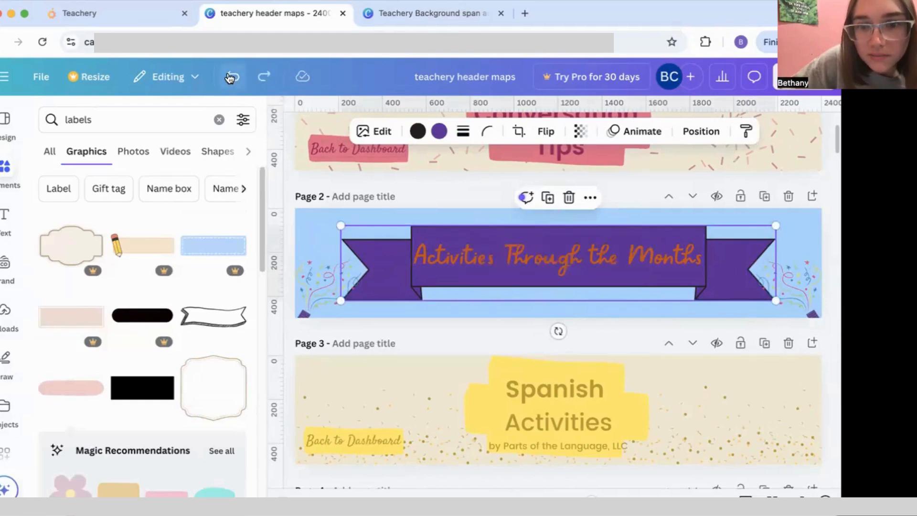
click(69, 388)
Step: Tilt and reposition the pink label, then drag it off Page 2
drag(557, 315, 556, 336)
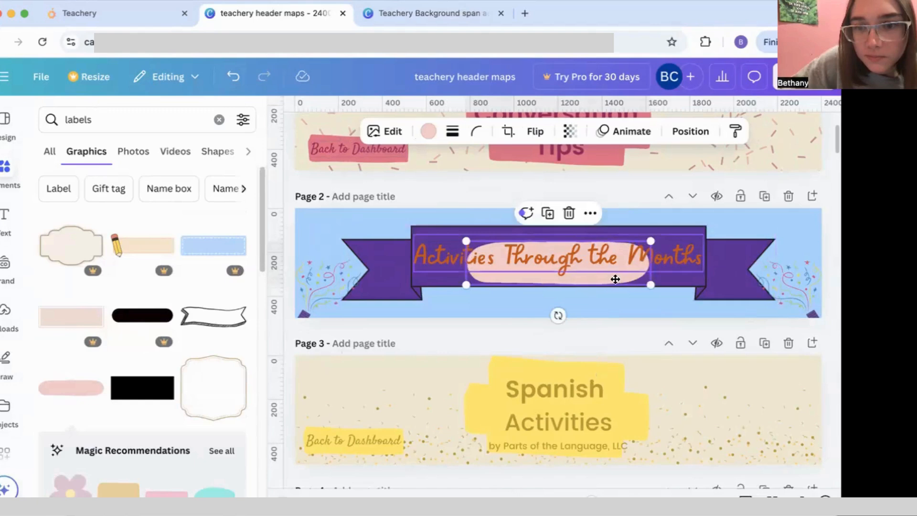
drag(615, 275, 512, 285)
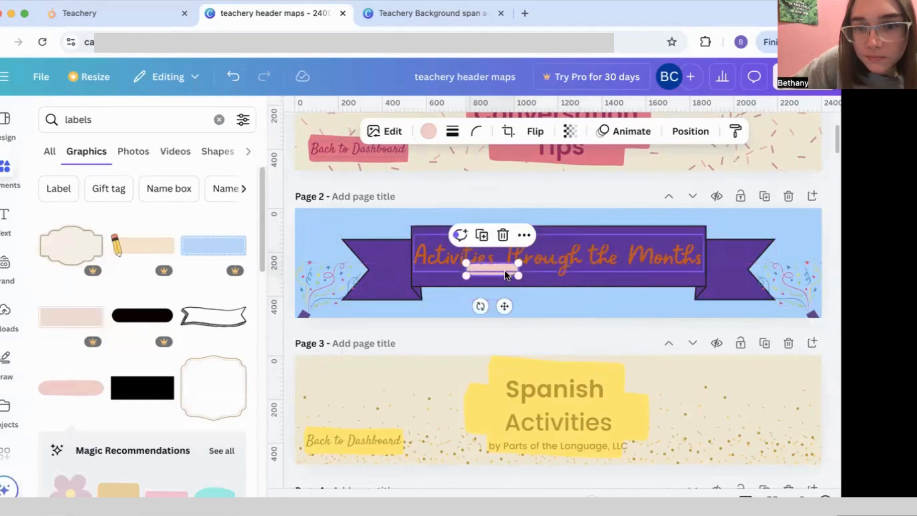
click(504, 273)
click(494, 273)
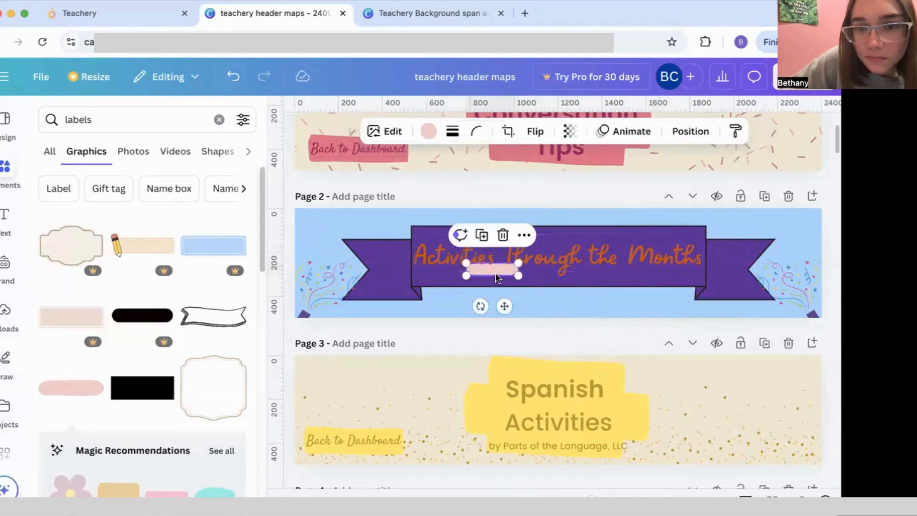
drag(506, 301, 479, 375)
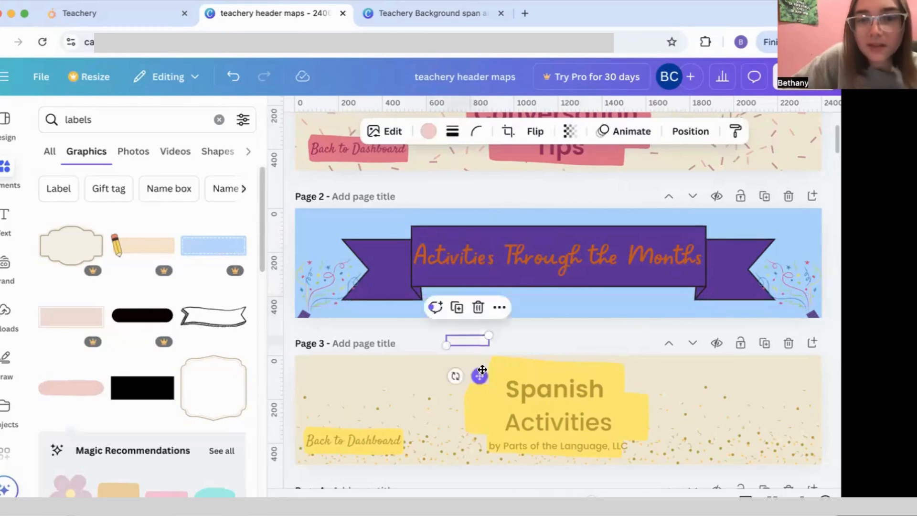
click(558, 330)
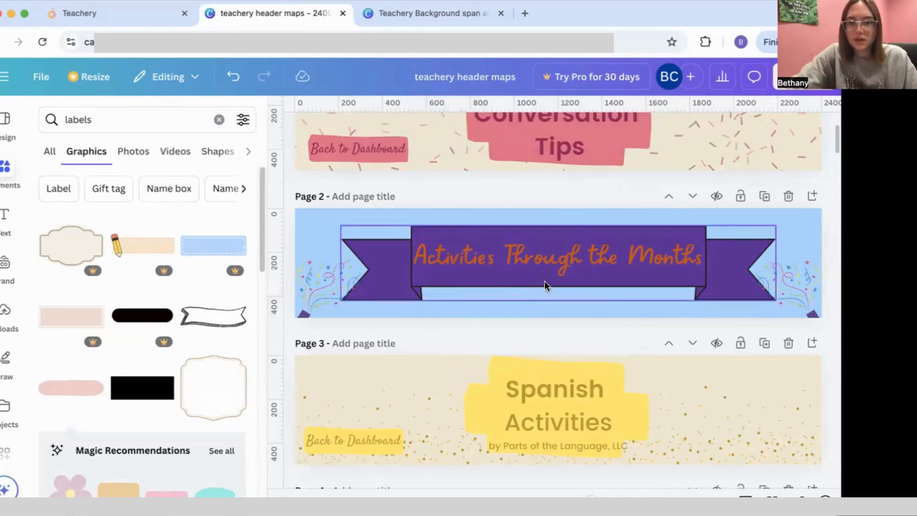
Step: Title Page 2 'act months' and rename the design 'teachery header activities through the months'
click(378, 200)
text(acti)
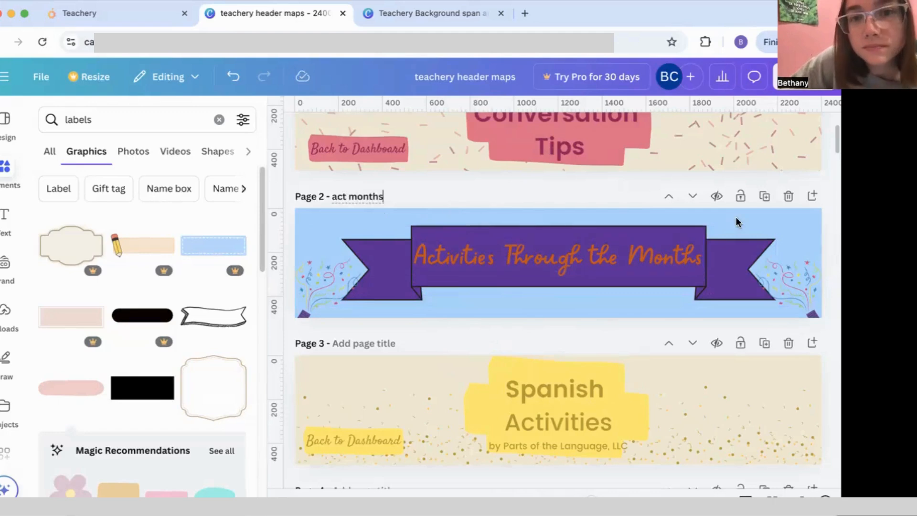
click(508, 73)
key(BackSpace)
key(BackSpace)
key(BackSpace)
key(BackSpace)
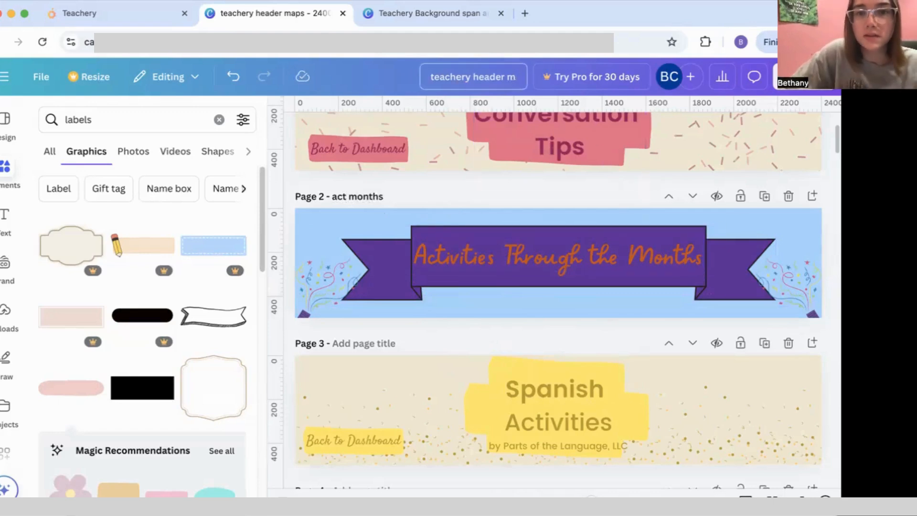
text(activities throught he)
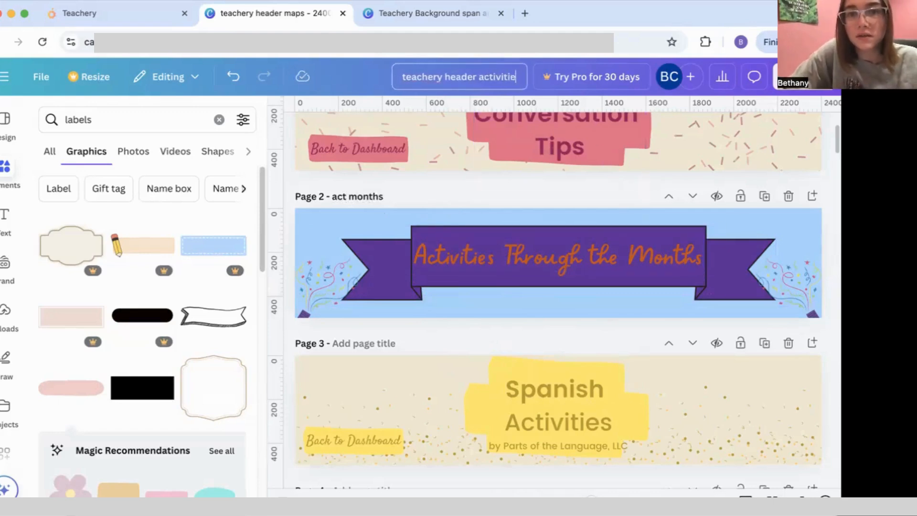
key(BackSpace)
key(BackSpace)
key(BackSpace)
key(BackSpace)
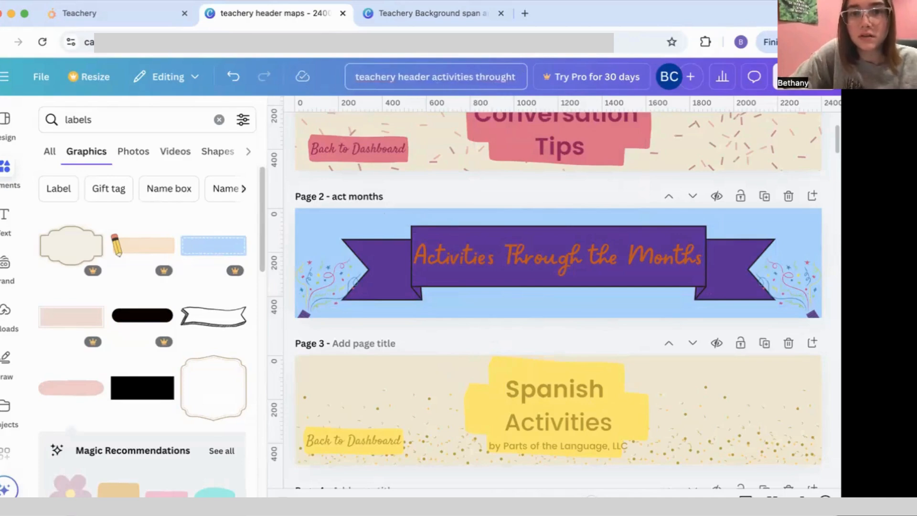
text(the months)
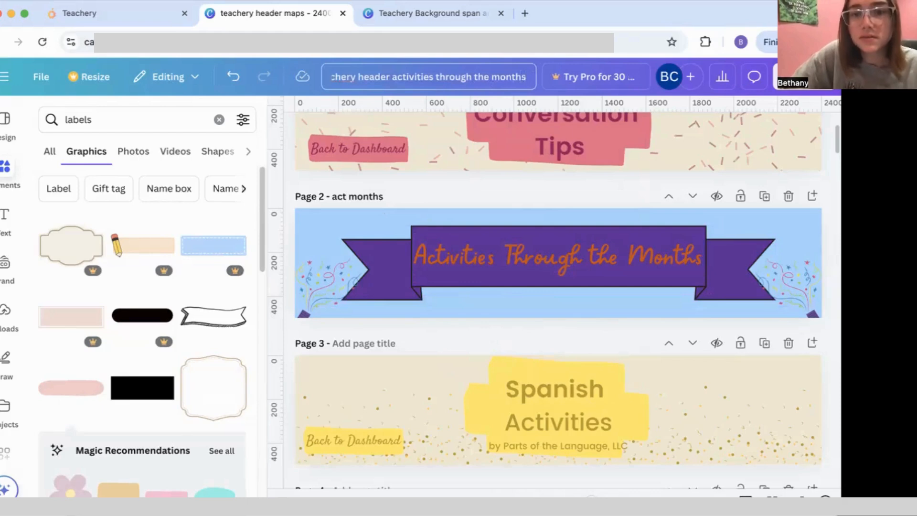
scroll(789, 126, up, 3)
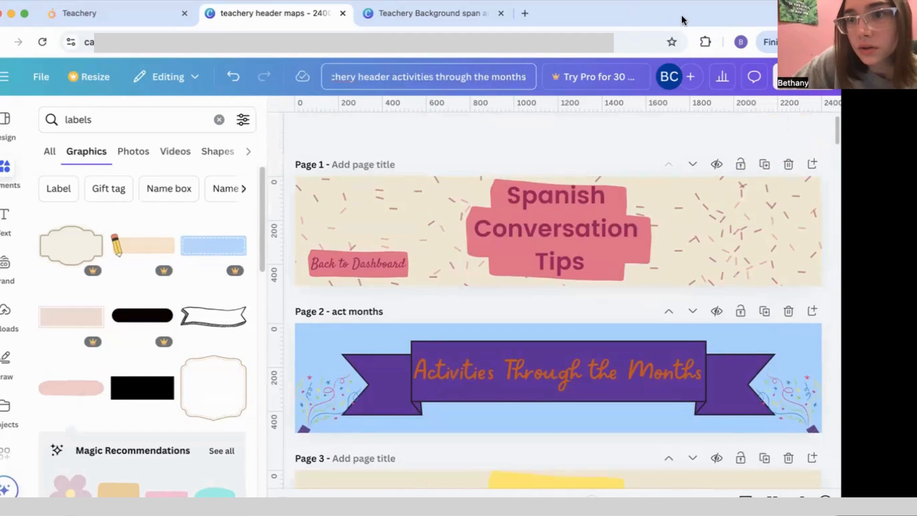
Step: Download only Page 2 as a 2,400 × 500 px PNG
click(803, 82)
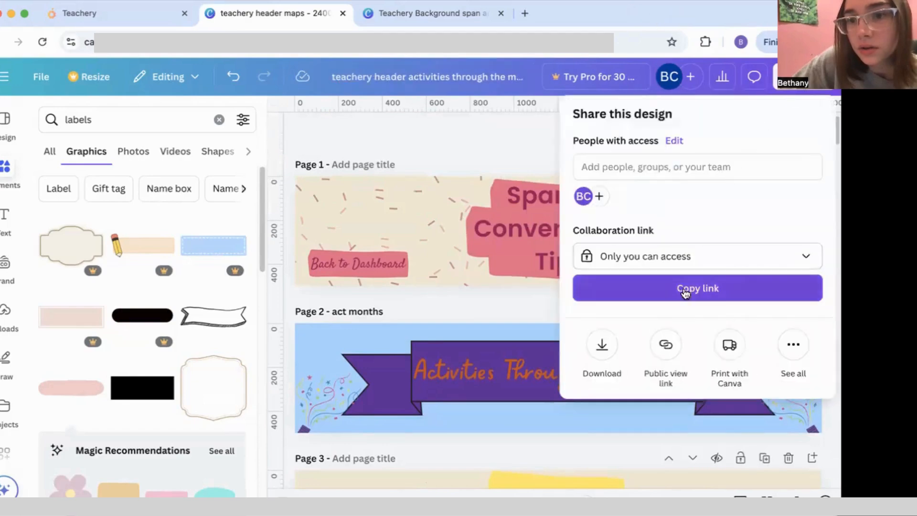
click(603, 347)
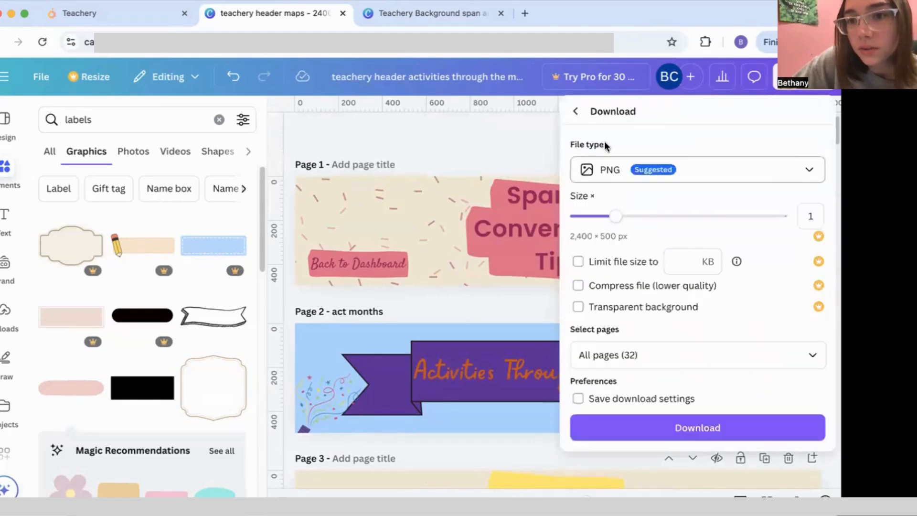
click(761, 346)
click(804, 143)
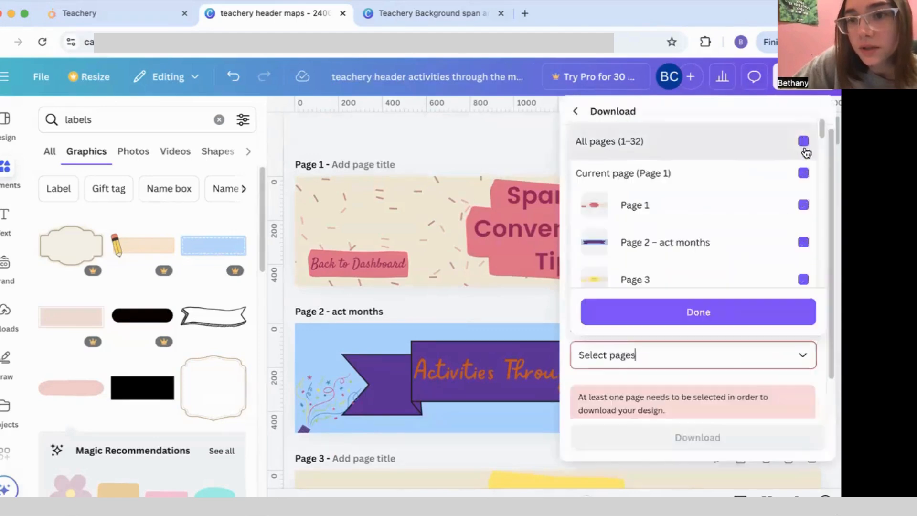
click(797, 246)
click(745, 312)
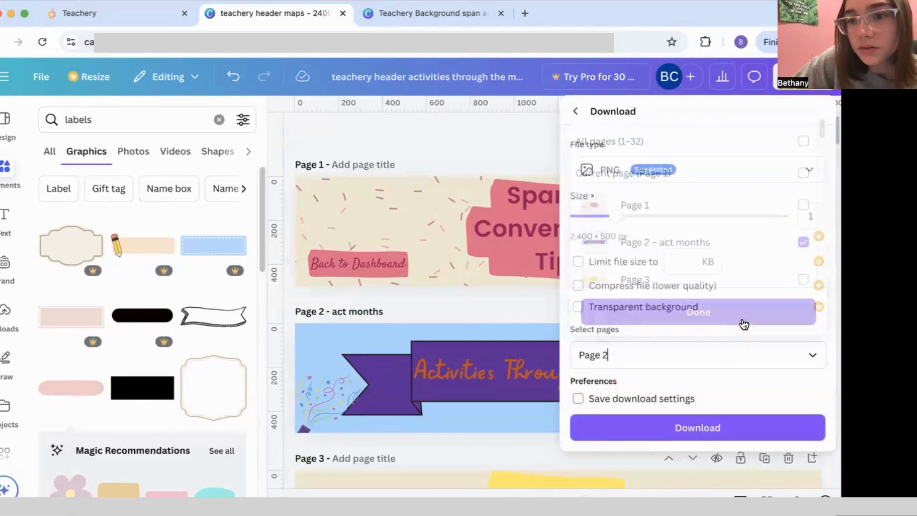
click(714, 428)
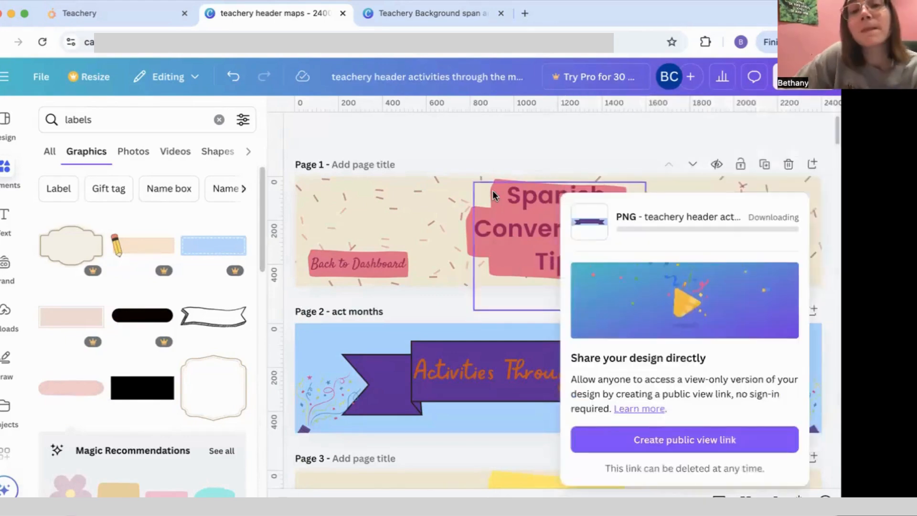
Step: Upload act months.png as the Teachery course header image
click(127, 14)
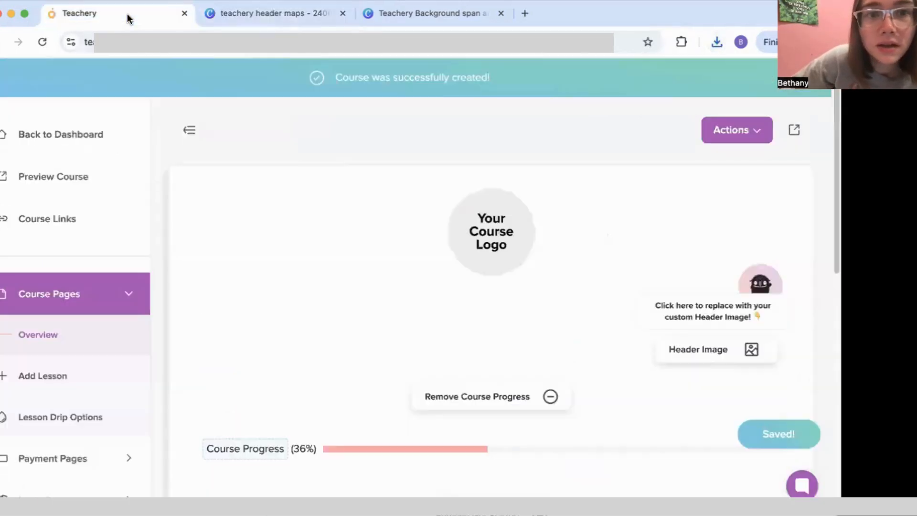
click(376, 20)
click(170, 17)
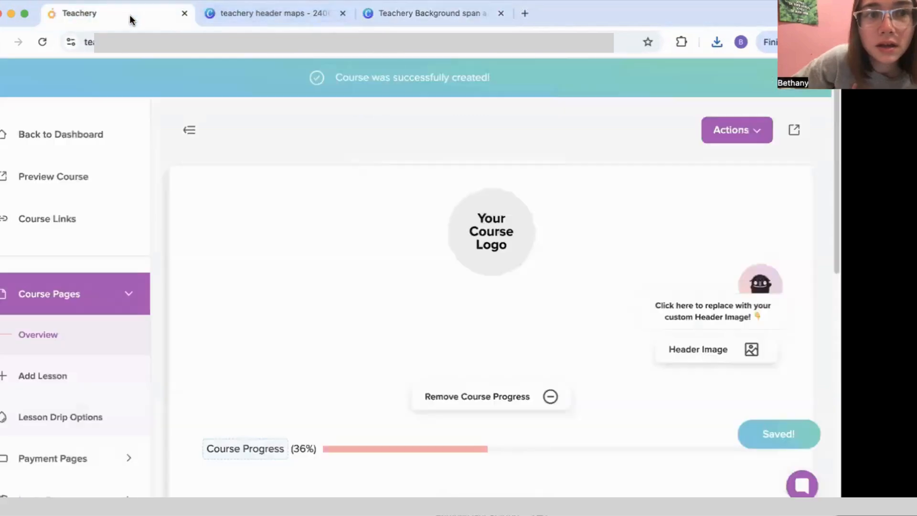
click(755, 352)
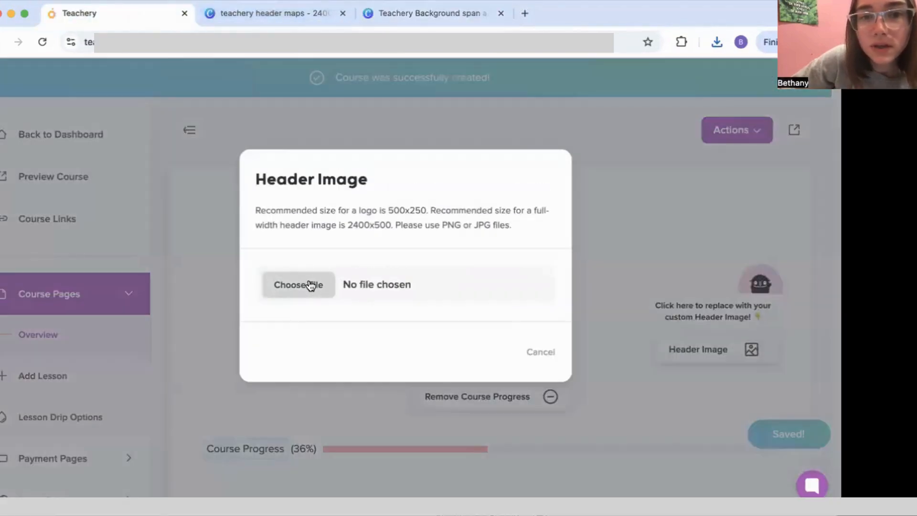
click(311, 285)
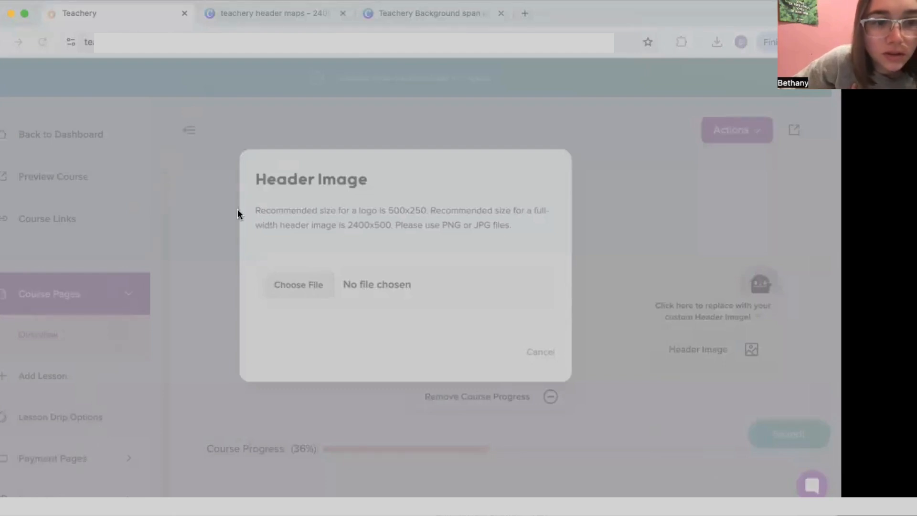
click(763, 471)
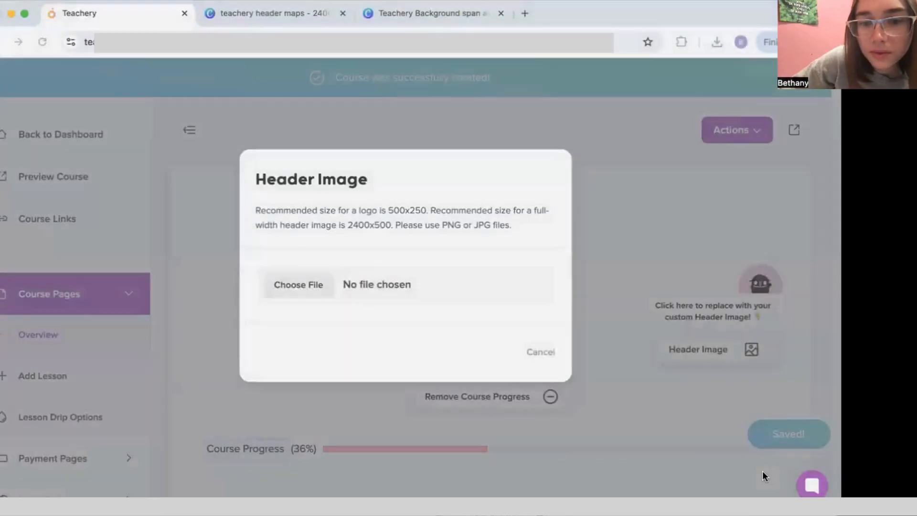
click(516, 354)
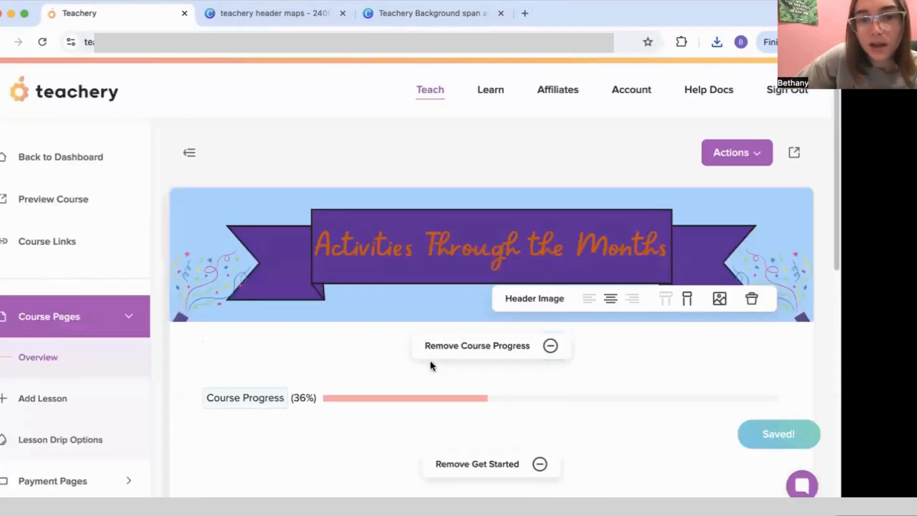
Step: Open the course preview in a new tab and compare it with the editor
click(114, 201)
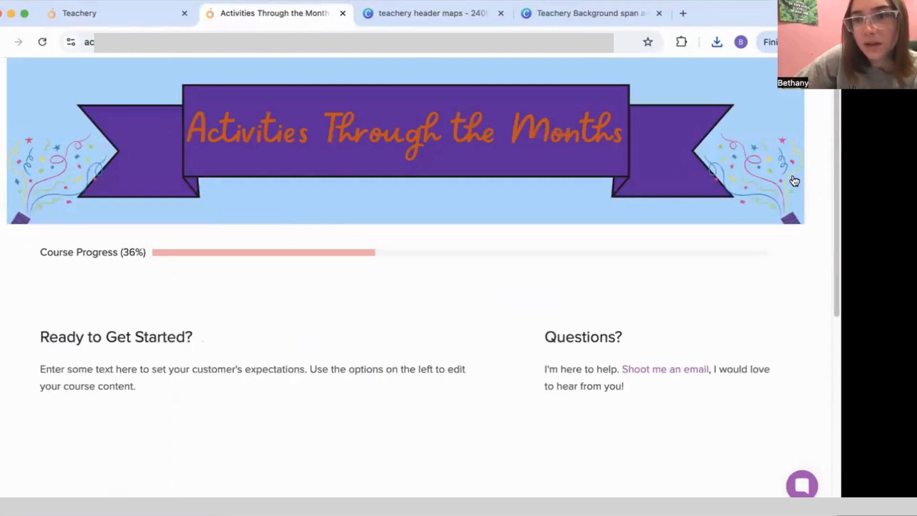
click(143, 15)
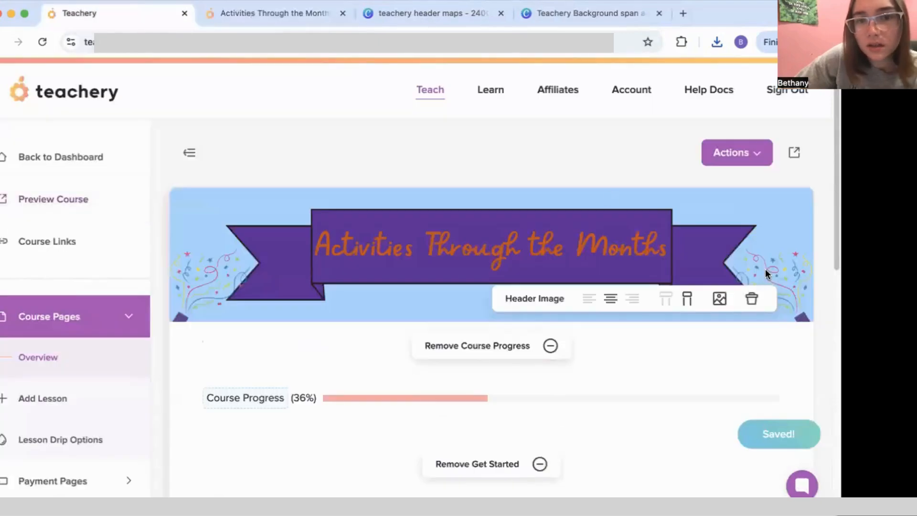
click(213, 19)
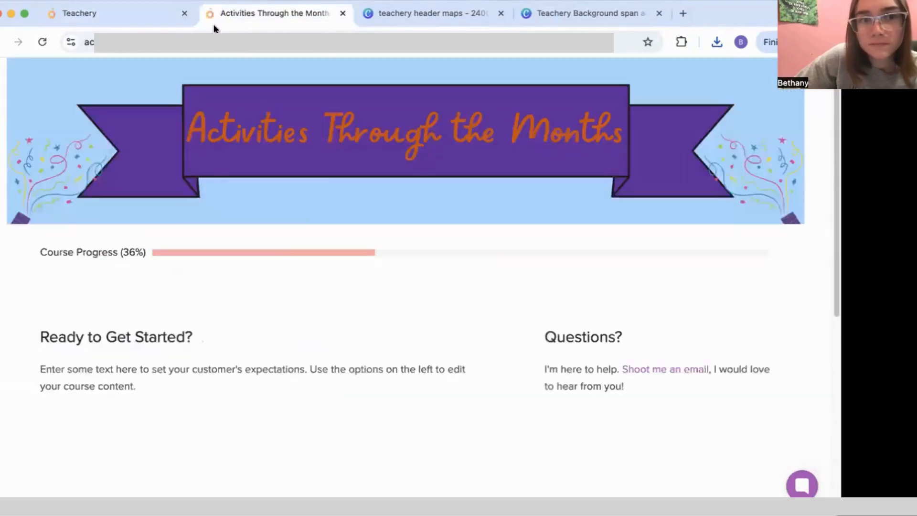
scroll(170, 222, down, 3)
scroll(169, 222, up, 3)
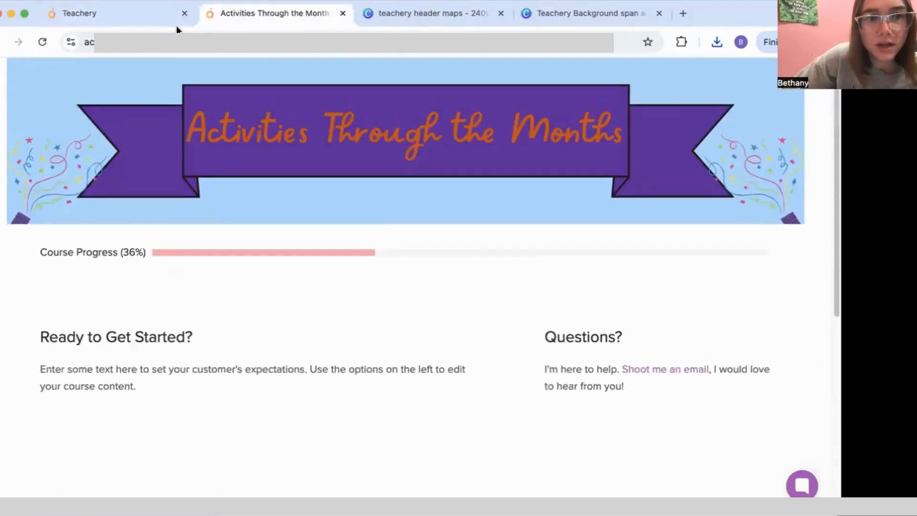
click(97, 17)
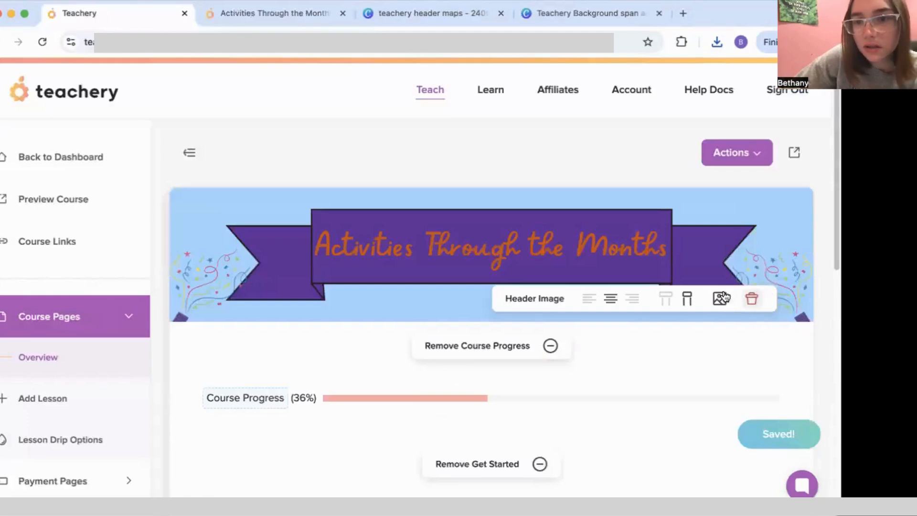
Step: Make the header image full width and reload the preview to check the wider banner
click(668, 301)
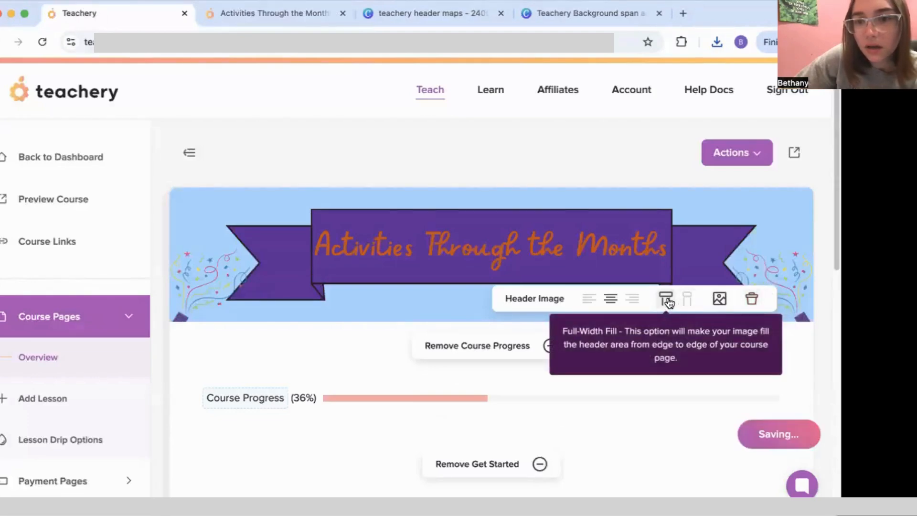
click(254, 18)
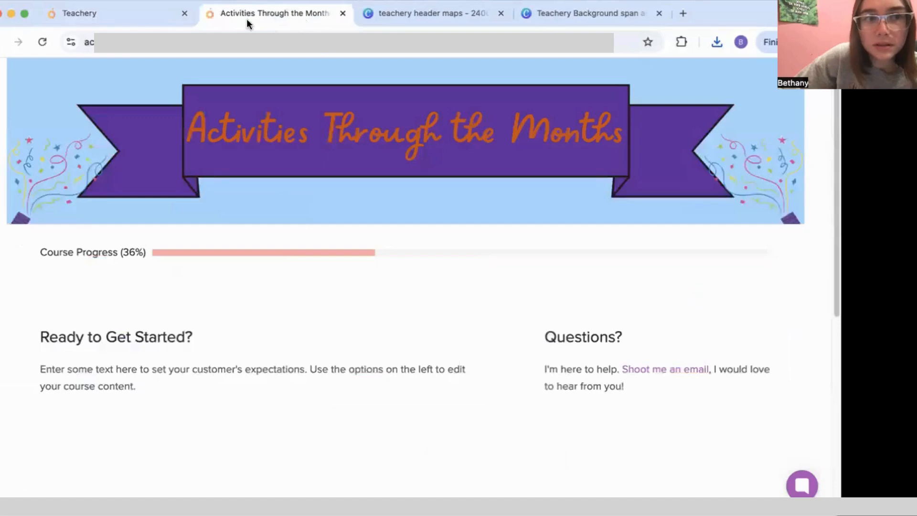
click(46, 38)
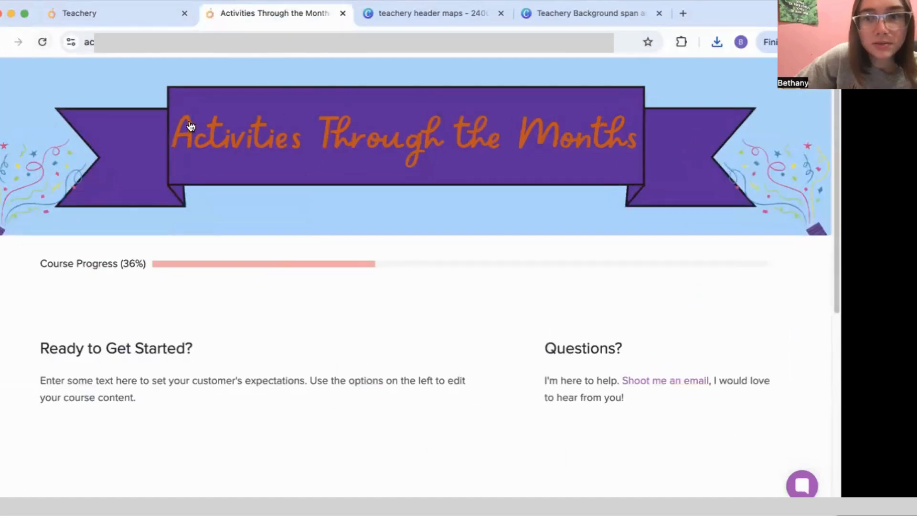
click(149, 7)
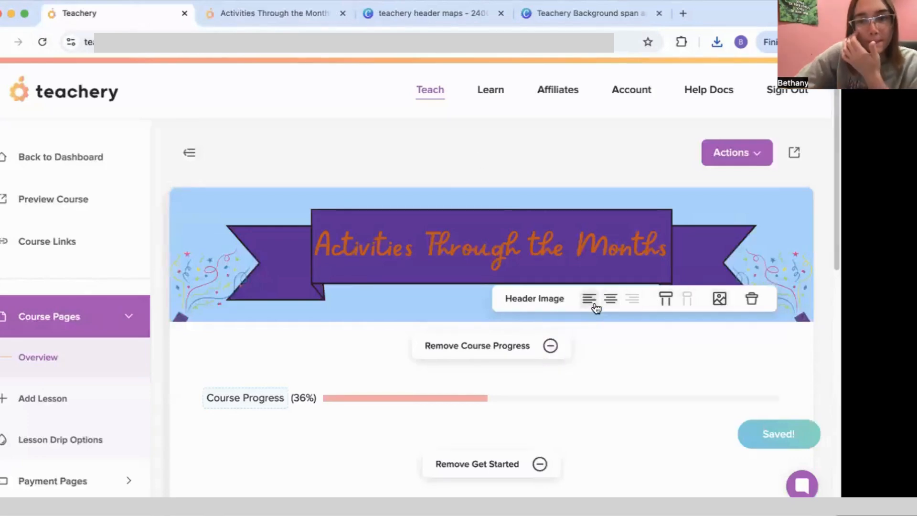
click(265, 14)
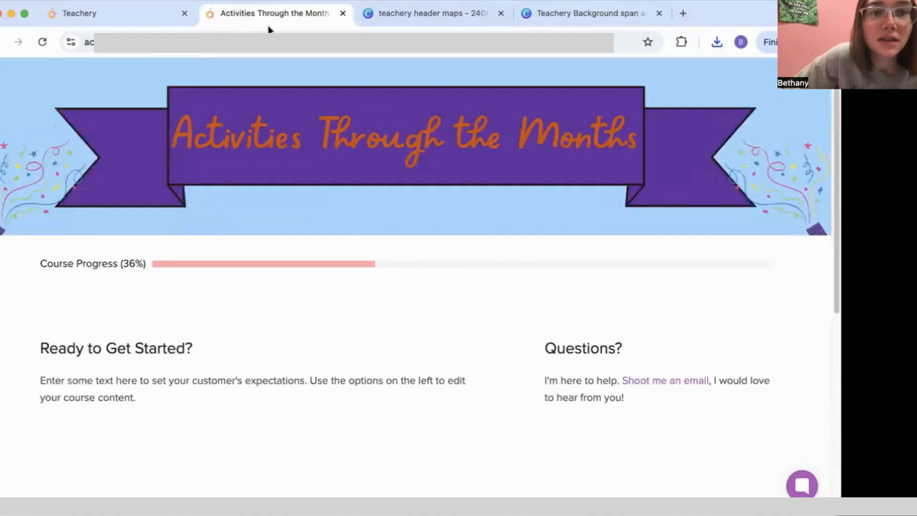
scroll(462, 249, down, 4)
scroll(454, 239, up, 4)
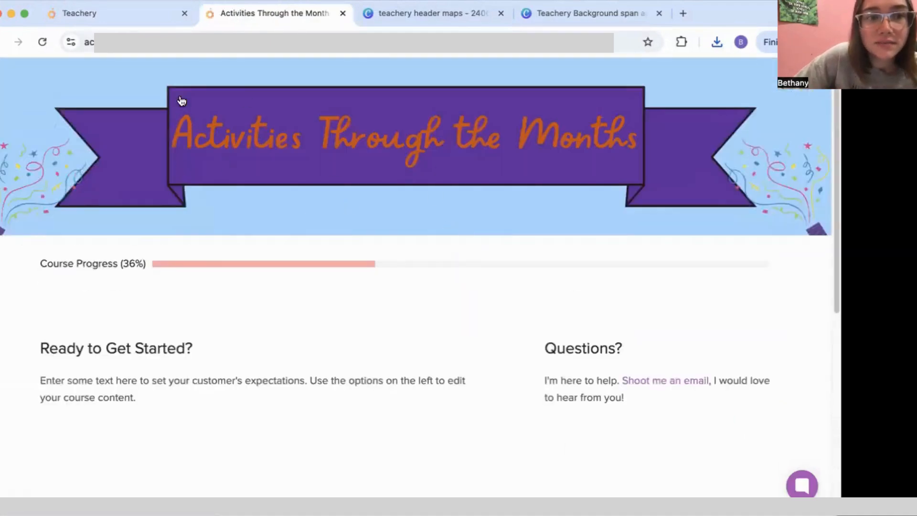
click(90, 11)
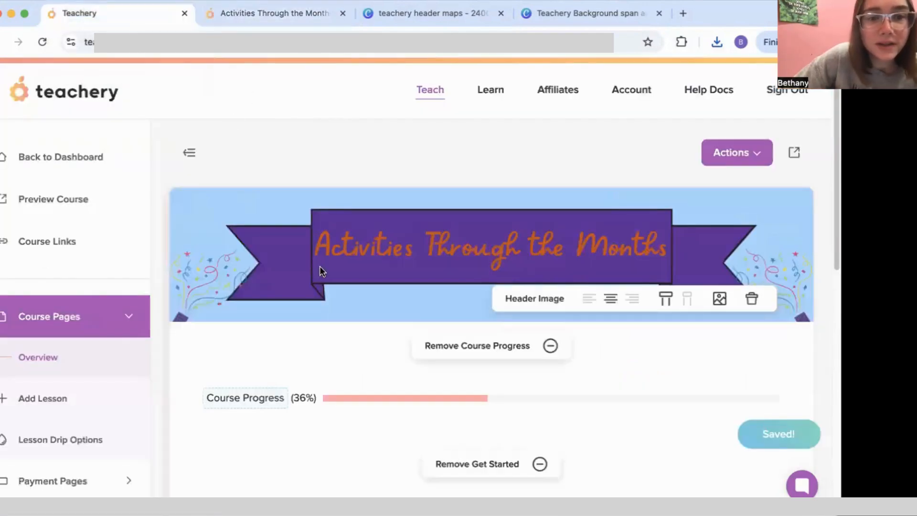
click(267, 14)
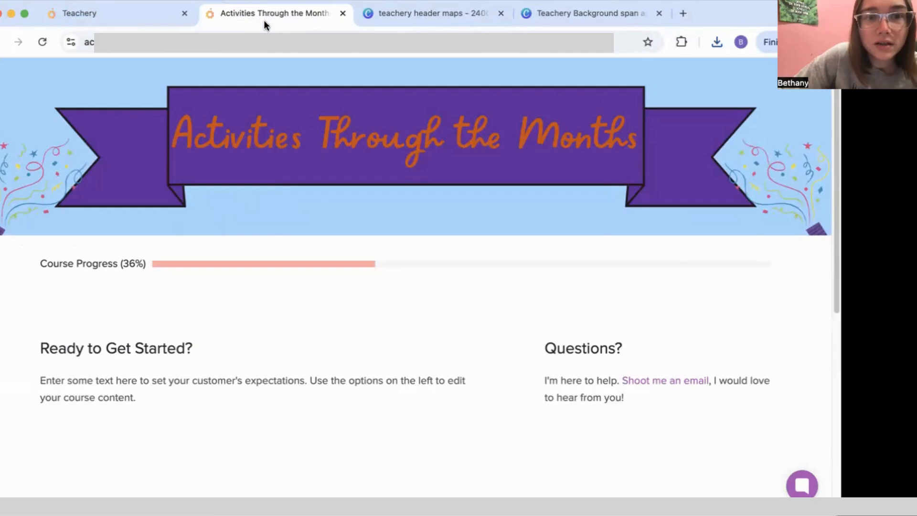
scroll(279, 267, down, 5)
scroll(273, 251, up, 6)
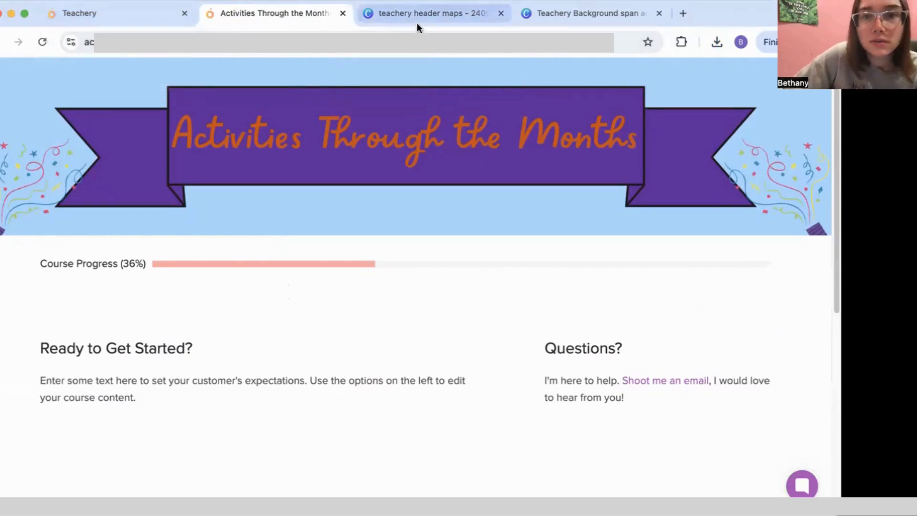
Step: Close the header design and duplicate the autumn-leaves page in the background design
click(450, 16)
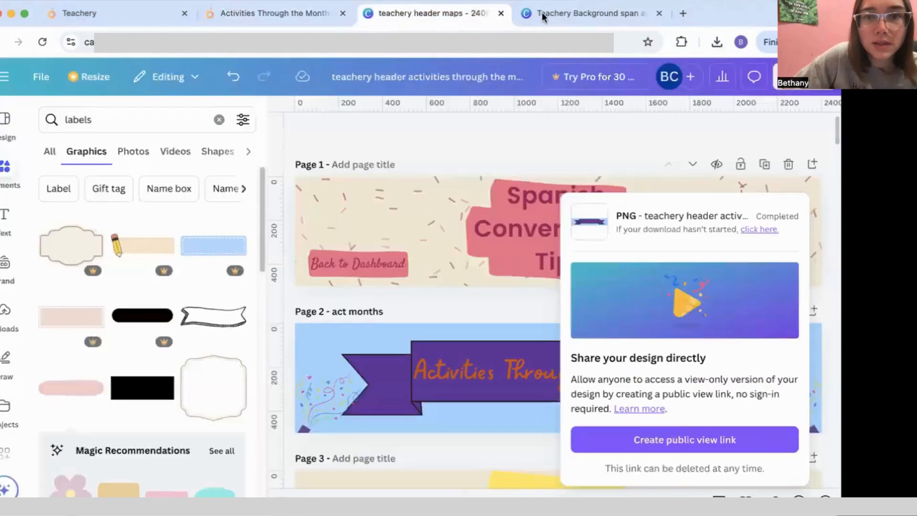
click(501, 14)
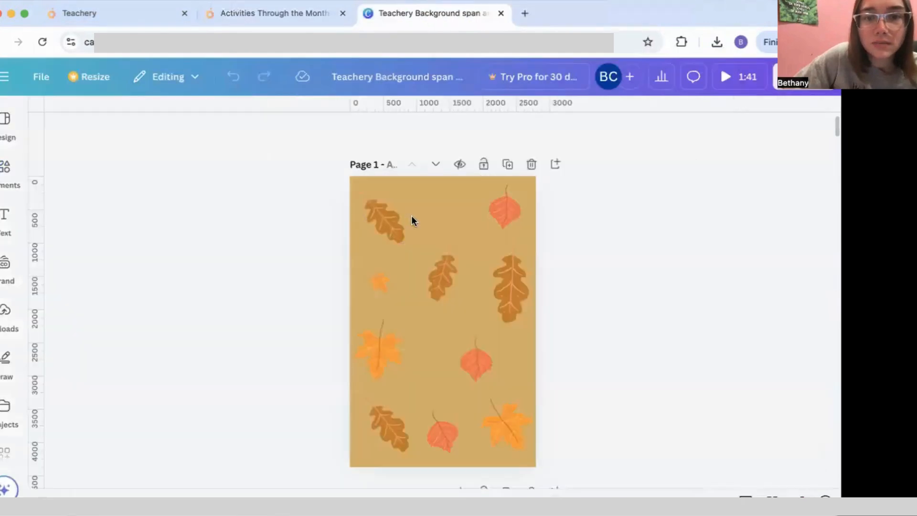
scroll(460, 297, down, 1)
scroll(460, 297, down, 10)
scroll(461, 297, up, 10)
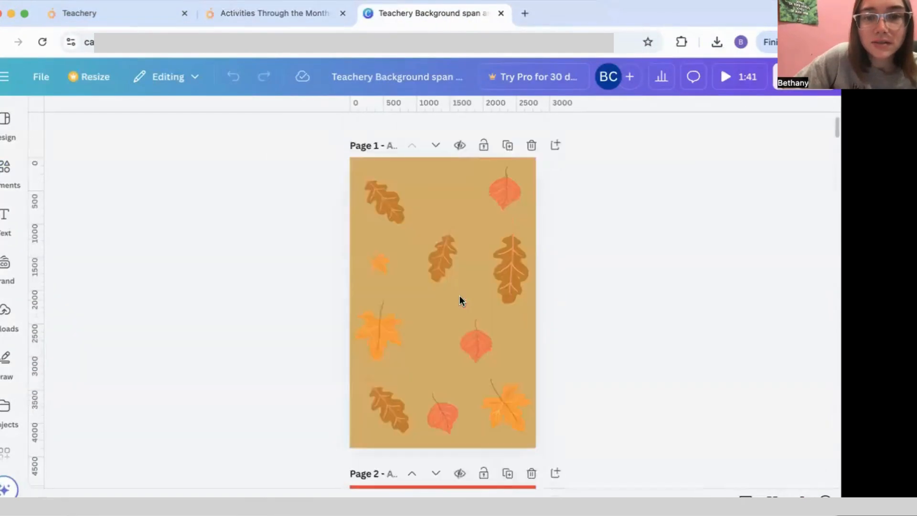
click(508, 164)
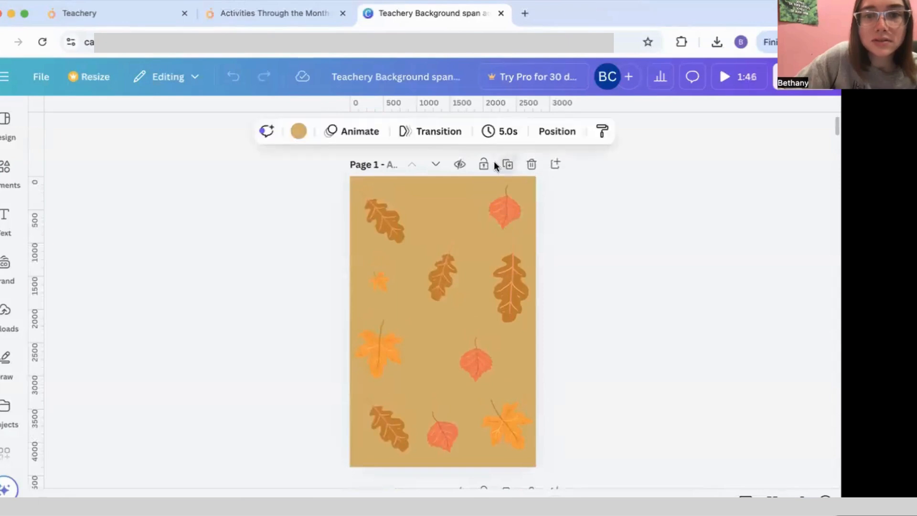
Step: Duplicate Page 18, the faded script Spanish words page, as Page 19
click(254, 18)
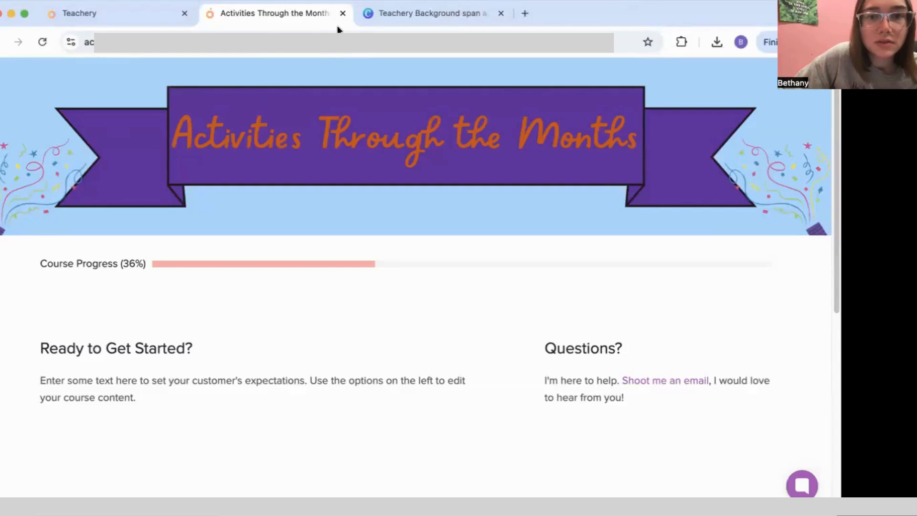
click(424, 14)
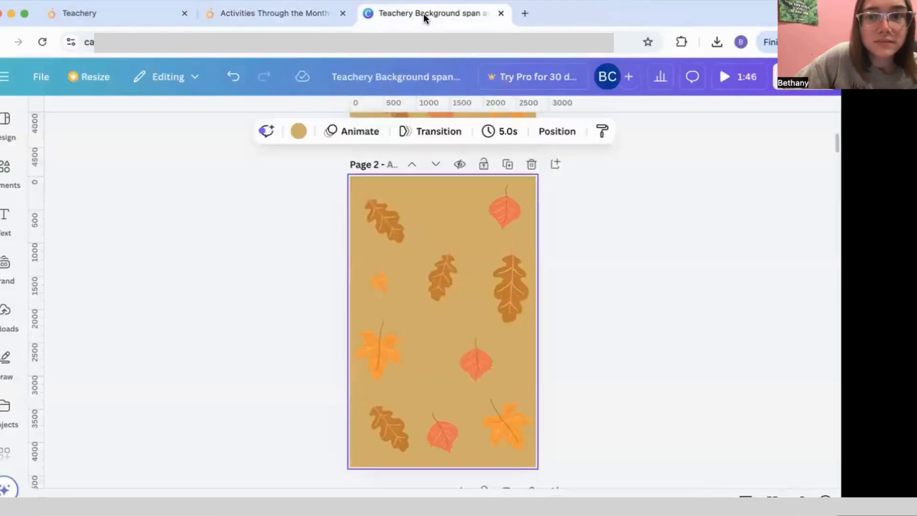
scroll(346, 227, down, 10)
scroll(348, 229, down, 20)
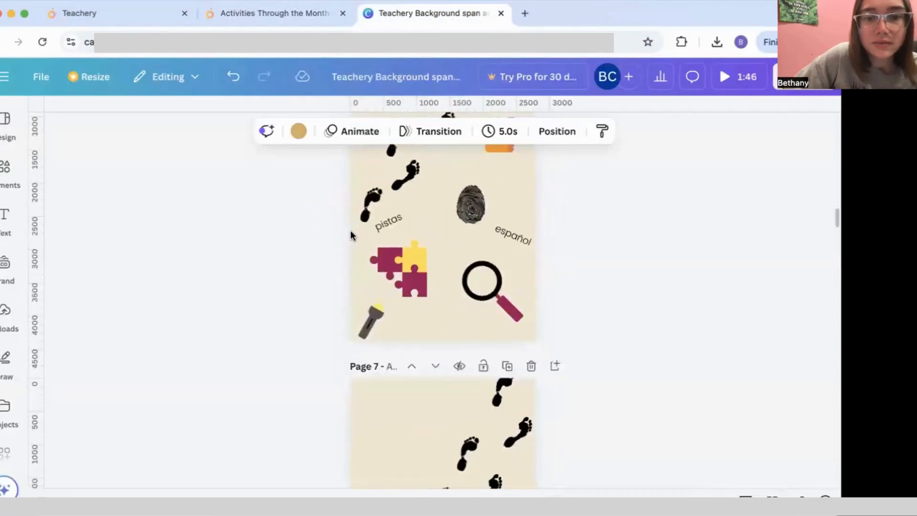
scroll(352, 234, down, 20)
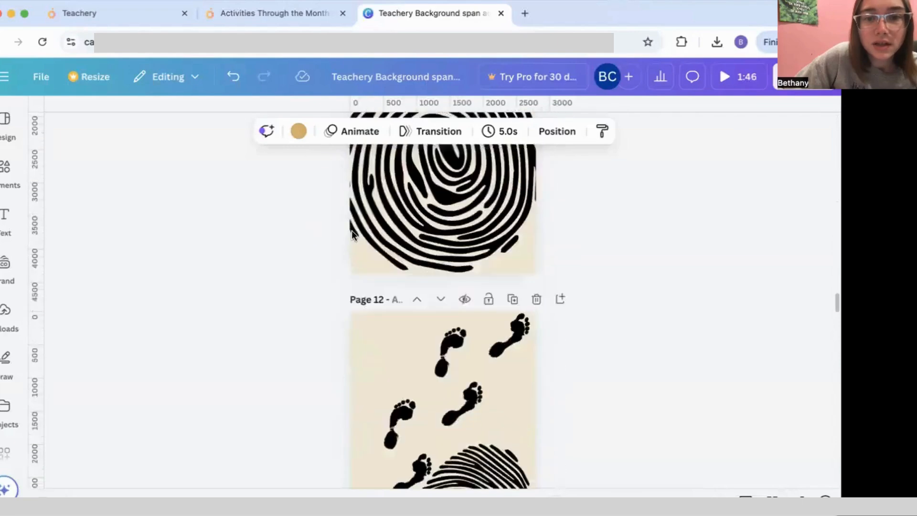
scroll(351, 231, down, 15)
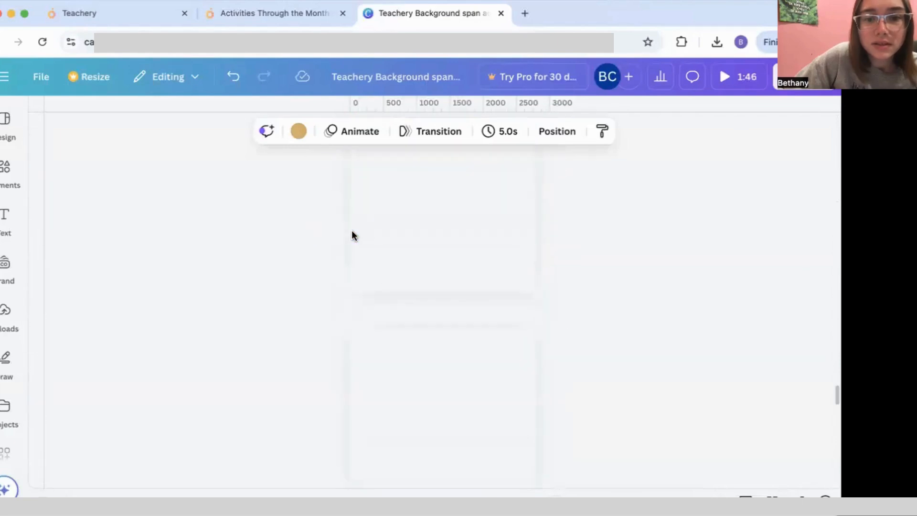
scroll(435, 258, down, 5)
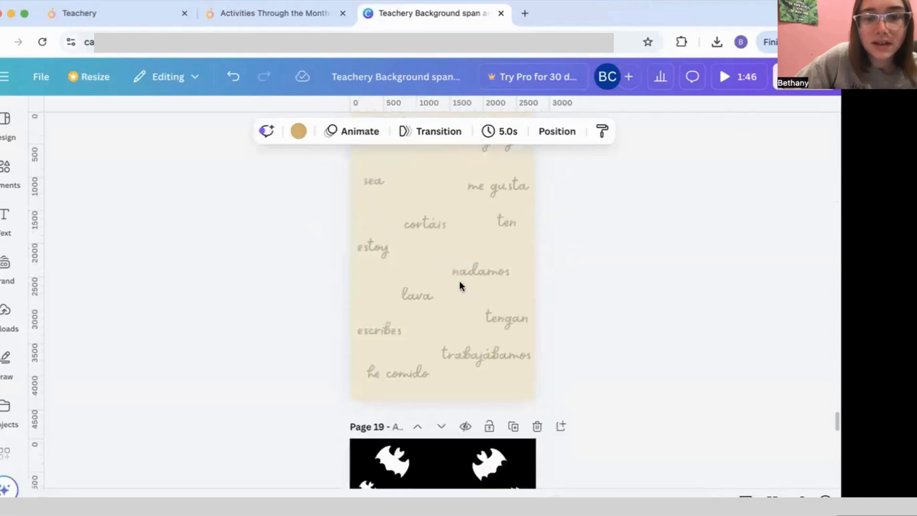
scroll(466, 281, up, 3)
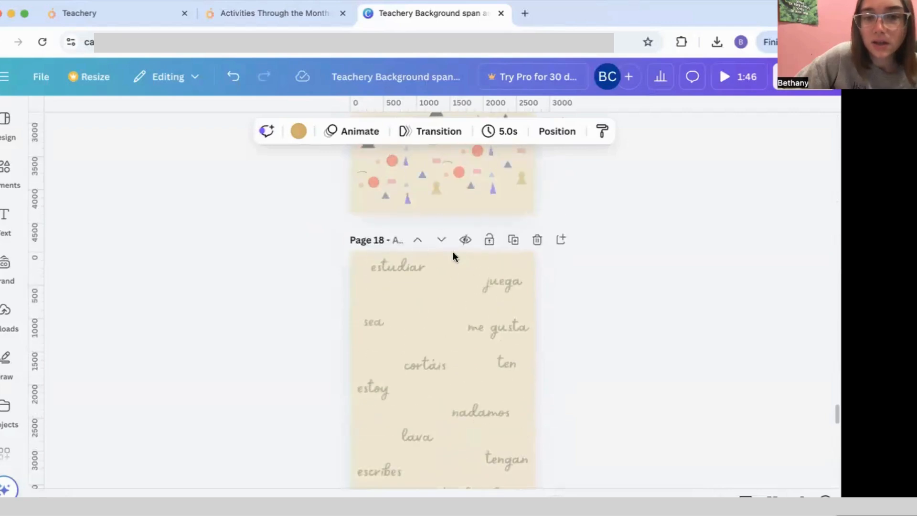
click(523, 241)
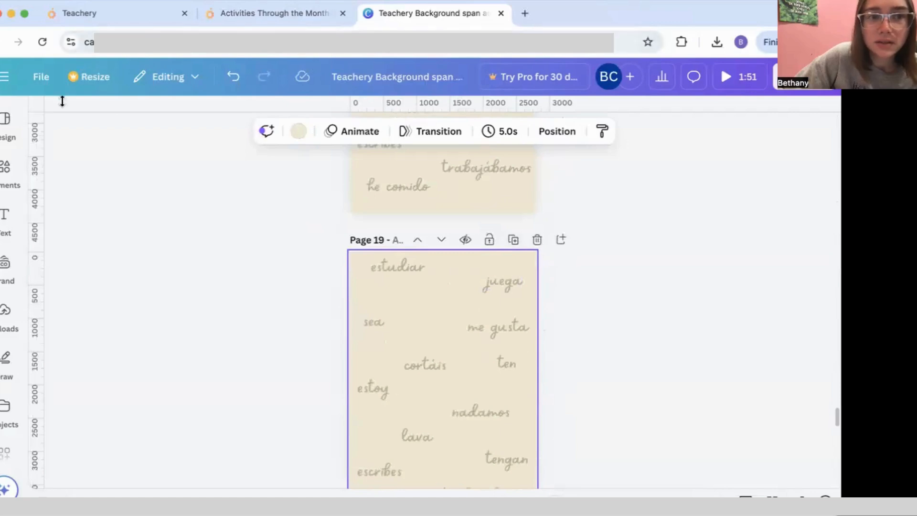
Step: Replace the copied page's cream #F1E9D2 background with a pasted light-blue hex colour
click(306, 139)
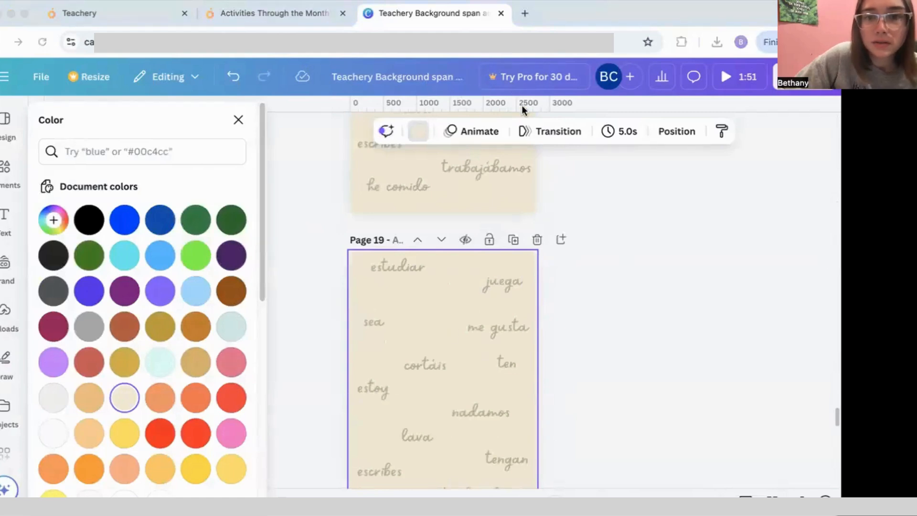
click(108, 152)
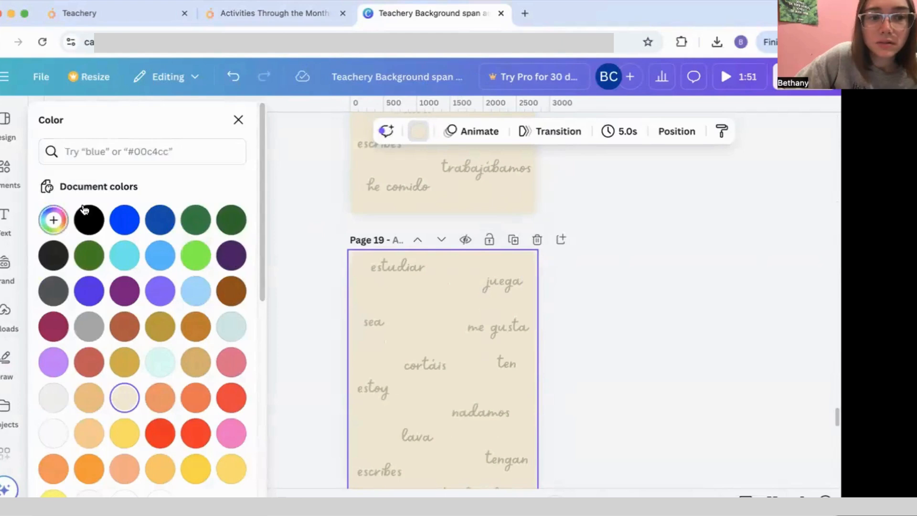
click(53, 220)
right_click(122, 384)
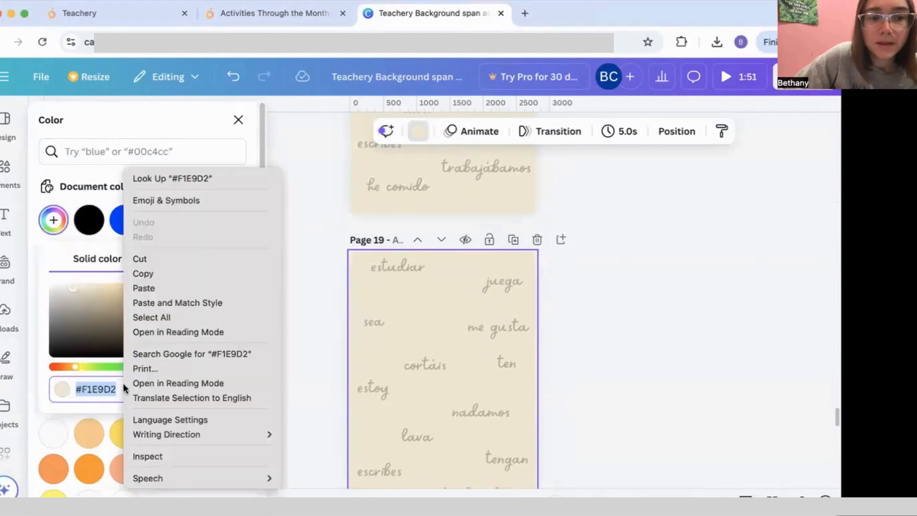
click(173, 287)
click(426, 282)
Step: Replace the words estudiar, juega and sea with January, February and March
click(404, 266)
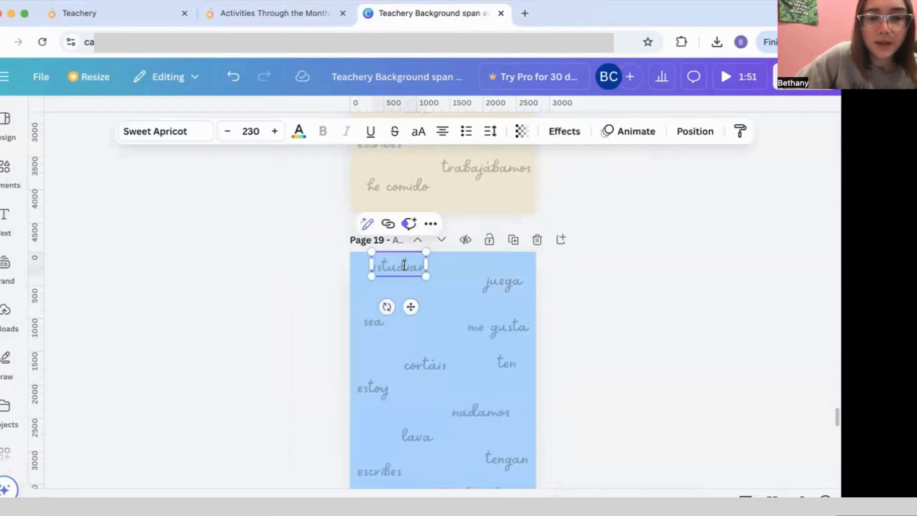
double_click(404, 266)
key(BackSpace)
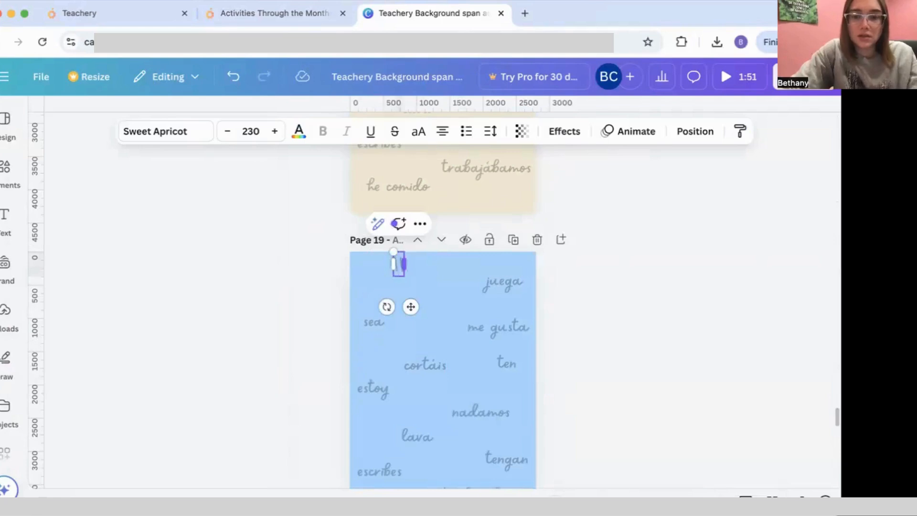
text(g)
key(BackSpace)
text(ganamos)
key(BackSpace)
key(BackSpace)
key(BackSpace)
key(BackSpace)
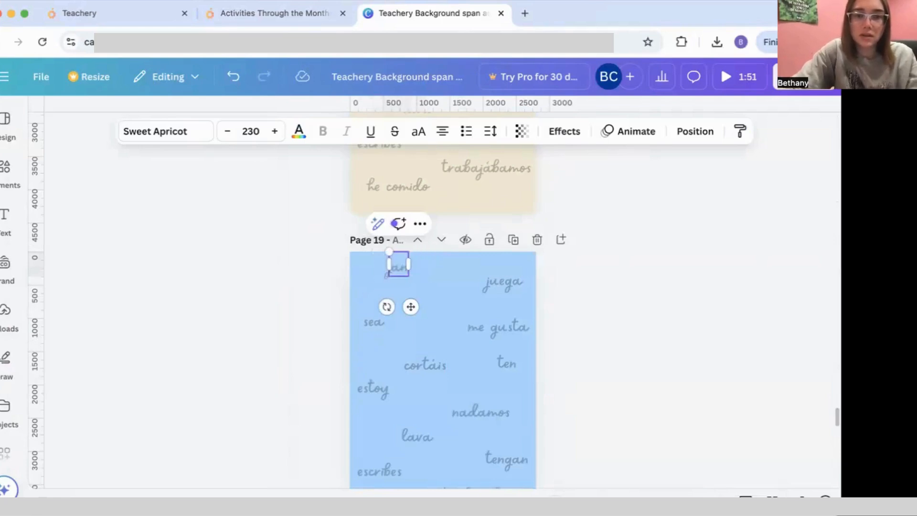
text(uary)
double_click(501, 279)
key(BackSpace)
text(fe)
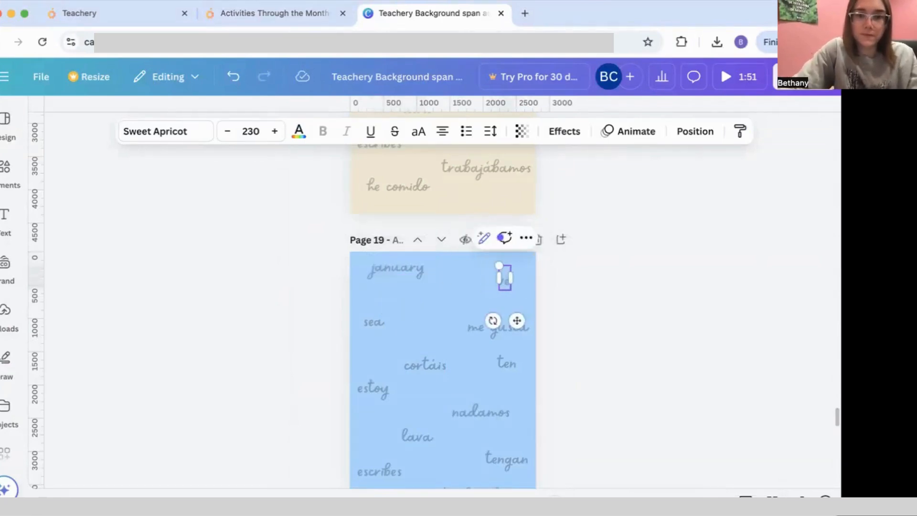
text(February)
click(414, 268)
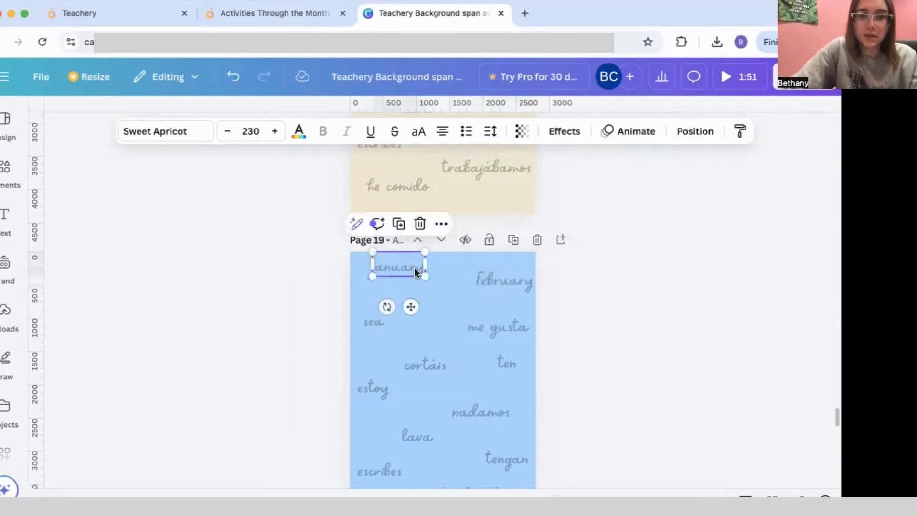
double_click(366, 319)
key(BackSpace)
text(March)
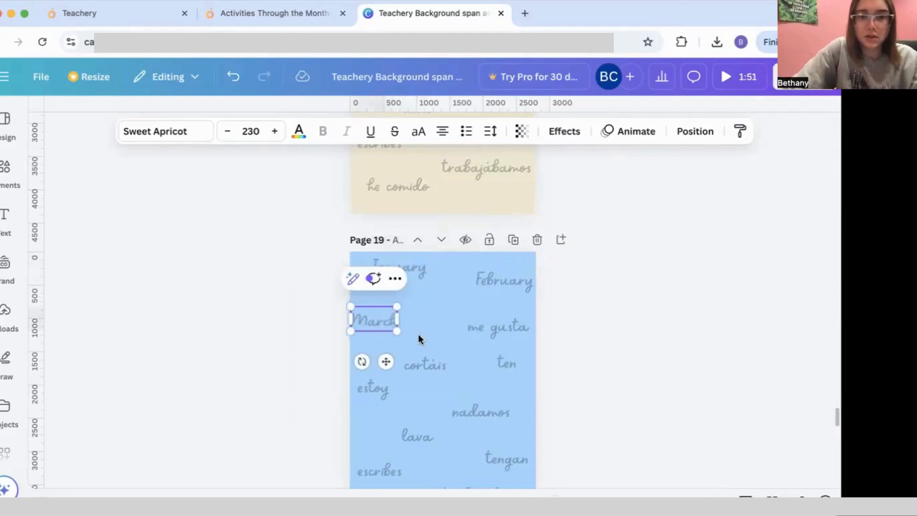
Step: Replace me gusta, cortáis, ten and estoy with April, May, June and July
double_click(498, 328)
key(BackSpace)
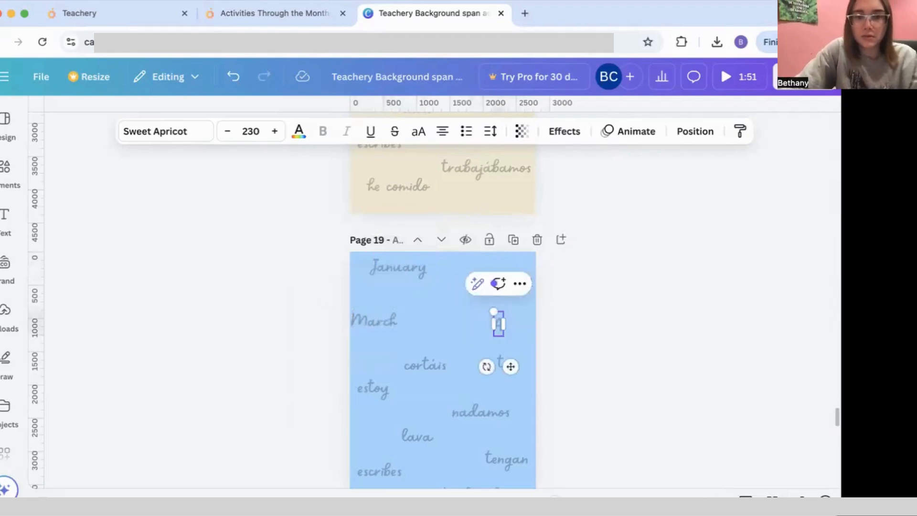
text(April)
double_click(425, 366)
key(BackSpace)
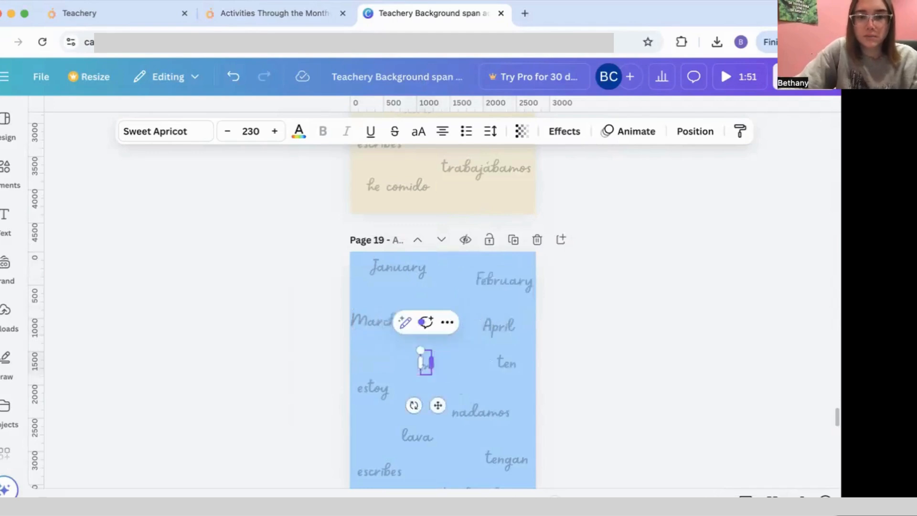
text(May)
scroll(450, 359, down, 2)
scroll(450, 359, down, 2)
double_click(507, 256)
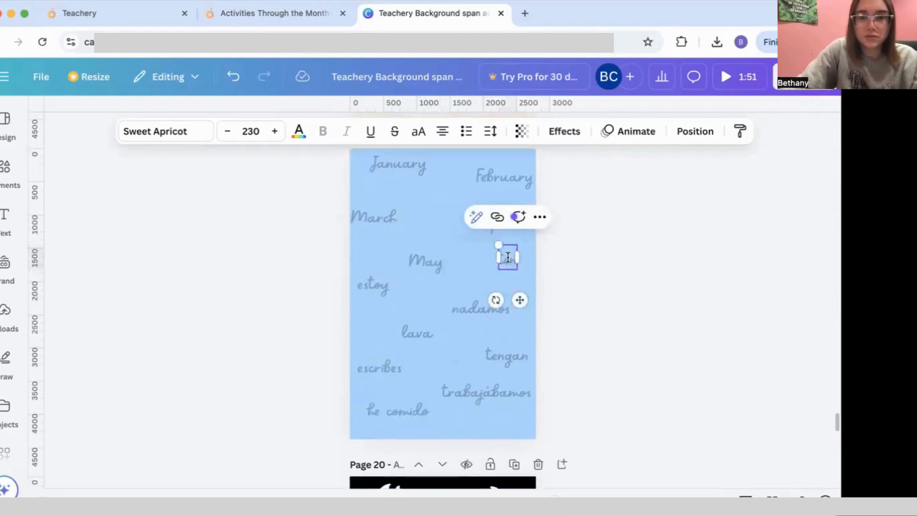
key(BackSpace)
text(June)
click(377, 282)
double_click(377, 281)
key(BackSpace)
text(July)
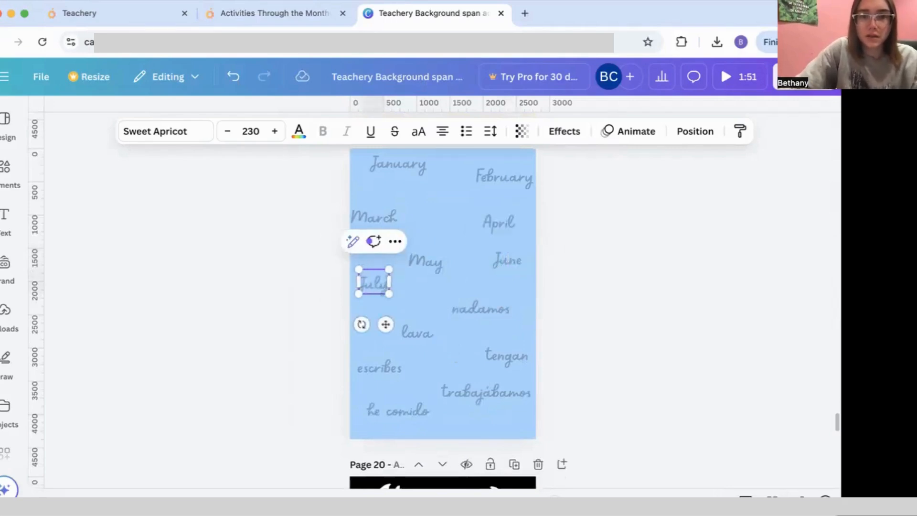
Step: Replace hablamos, lava, tengan, escribes and trabajabamos with August through December
click(468, 314)
double_click(468, 313)
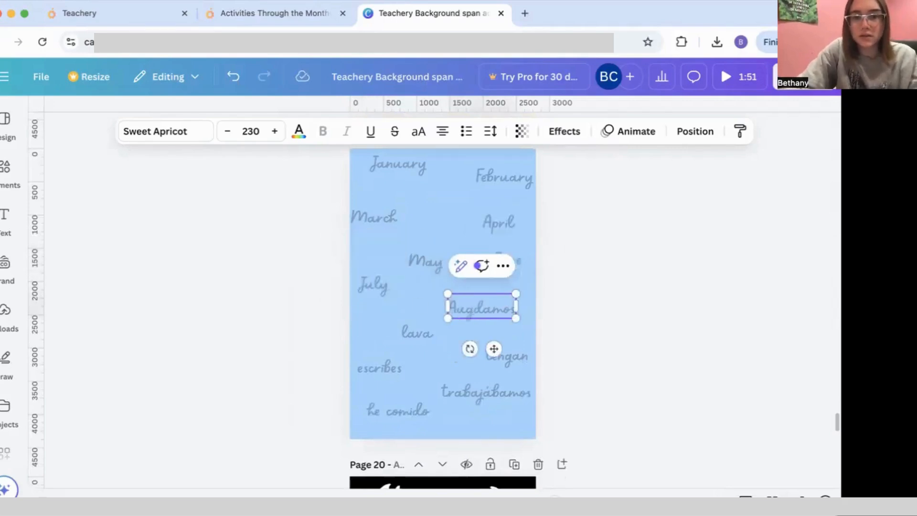
key(BackSpace)
text(August)
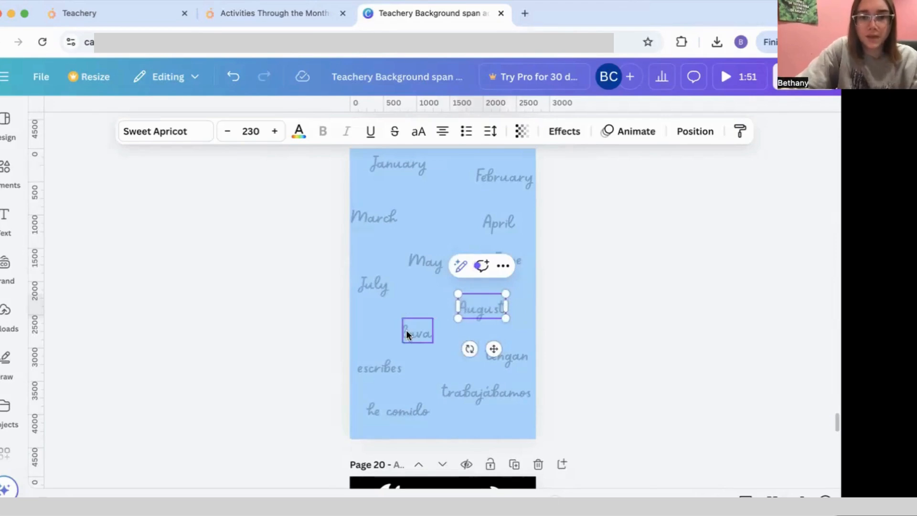
click(417, 332)
double_click(417, 332)
key(BackSpace)
text(September)
double_click(506, 356)
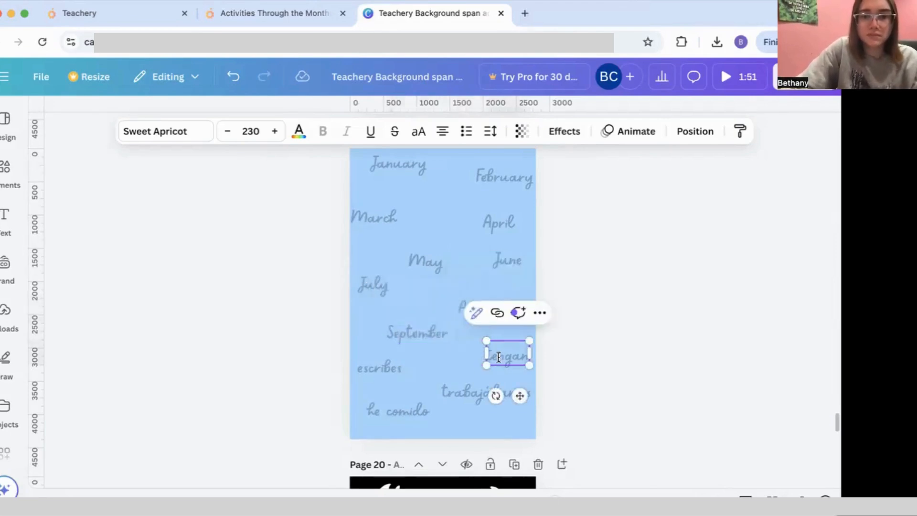
key(BackSpace)
text(October)
click(374, 367)
double_click(374, 366)
key(BackSpace)
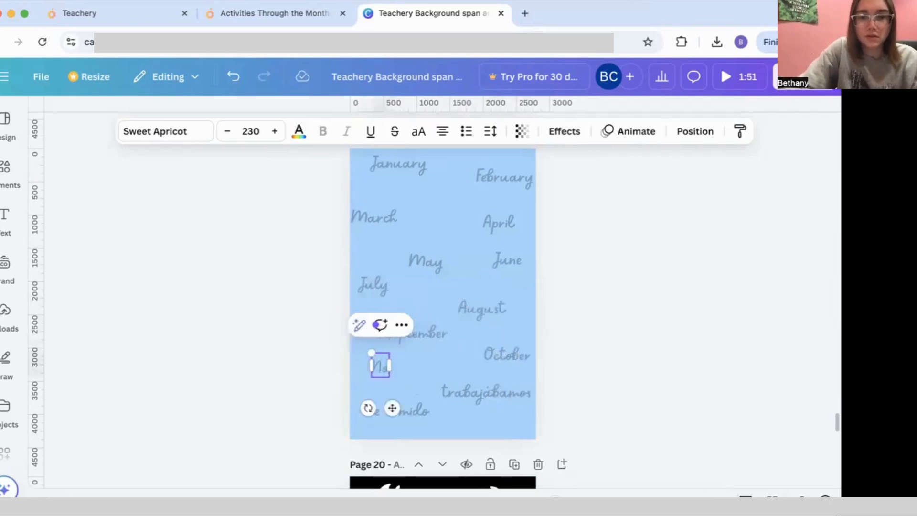
text(November)
click(474, 397)
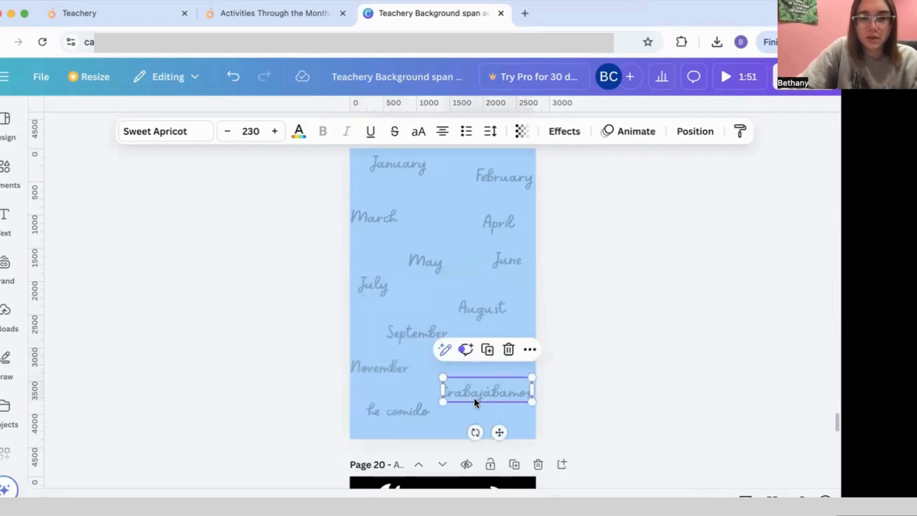
double_click(474, 397)
key(BackSpace)
text(Decem)
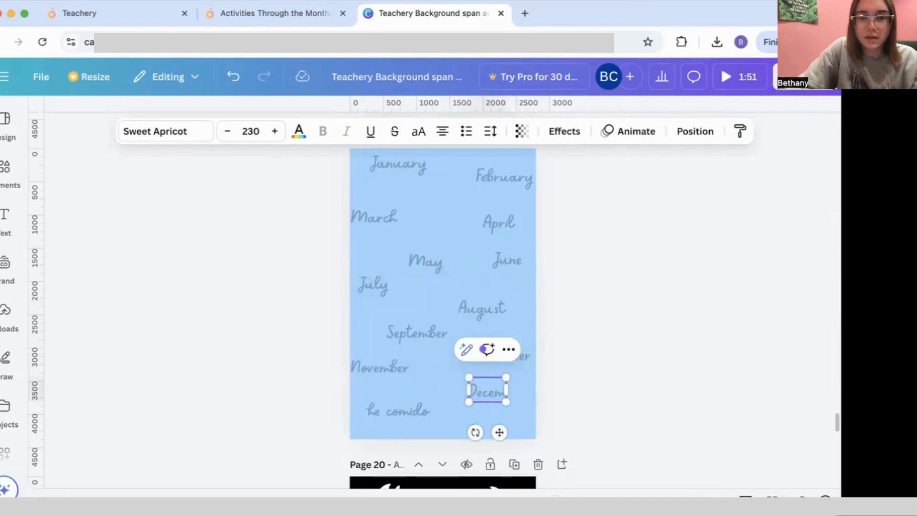
text(ber)
Step: Delete the 'he comido' phrase, reposition November, December and October, and add the confetti graphic
click(394, 408)
key(Delete)
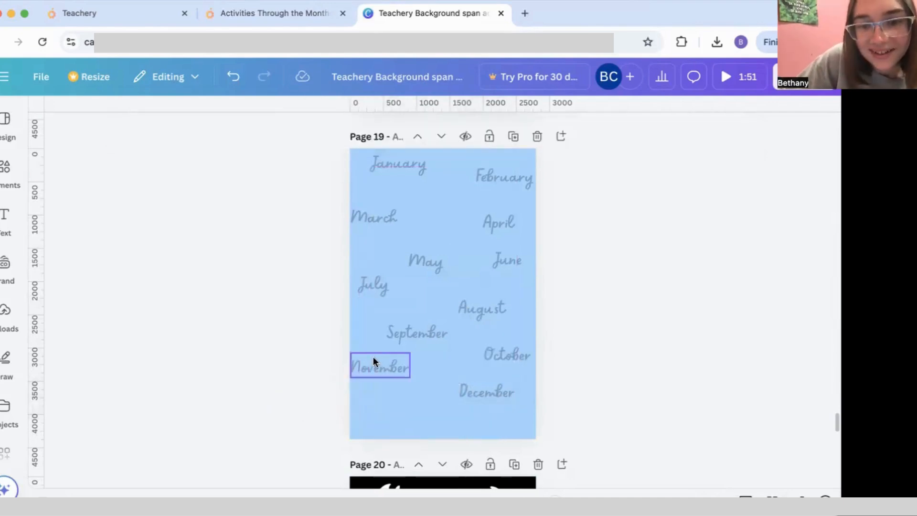
drag(373, 361, 380, 378)
drag(472, 399, 483, 414)
drag(496, 352, 497, 356)
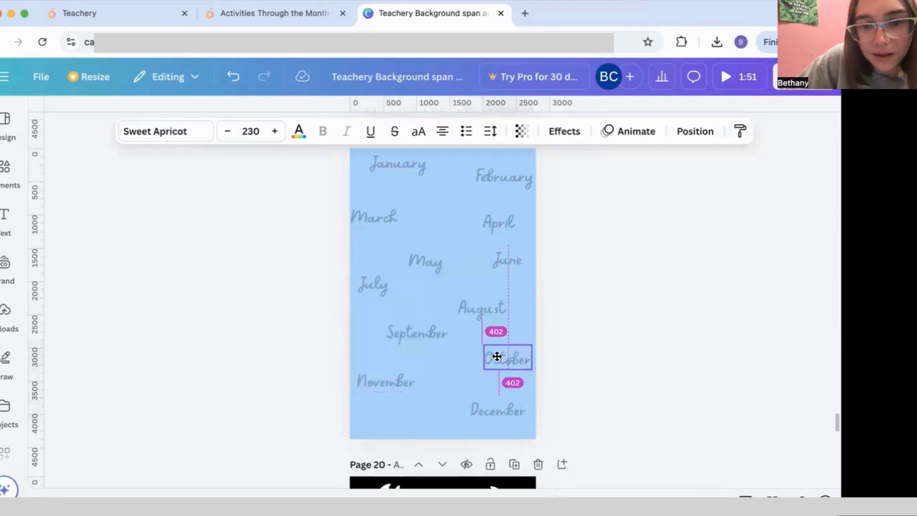
mouse_move(8, 172)
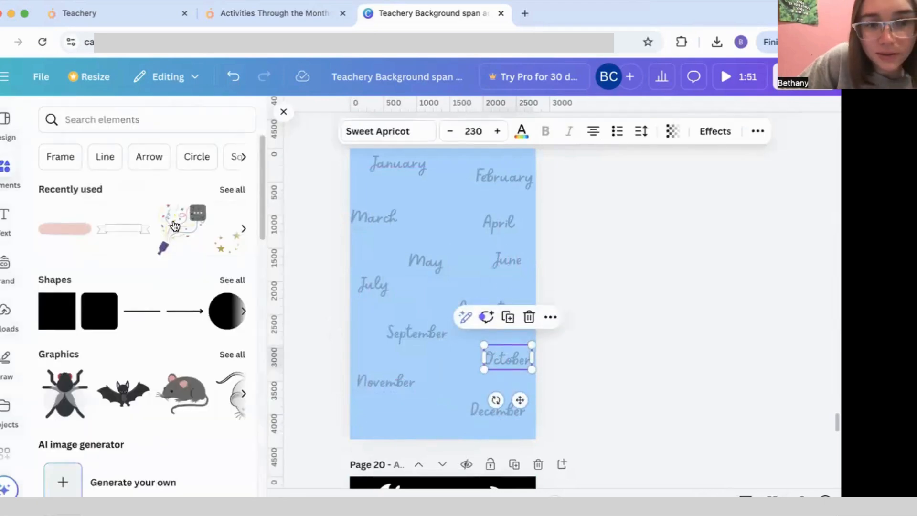
click(175, 225)
Step: Crop the confetti graphic, shrink it into the bottom-left corner, and fade it to about 50% transparency
drag(406, 337, 380, 322)
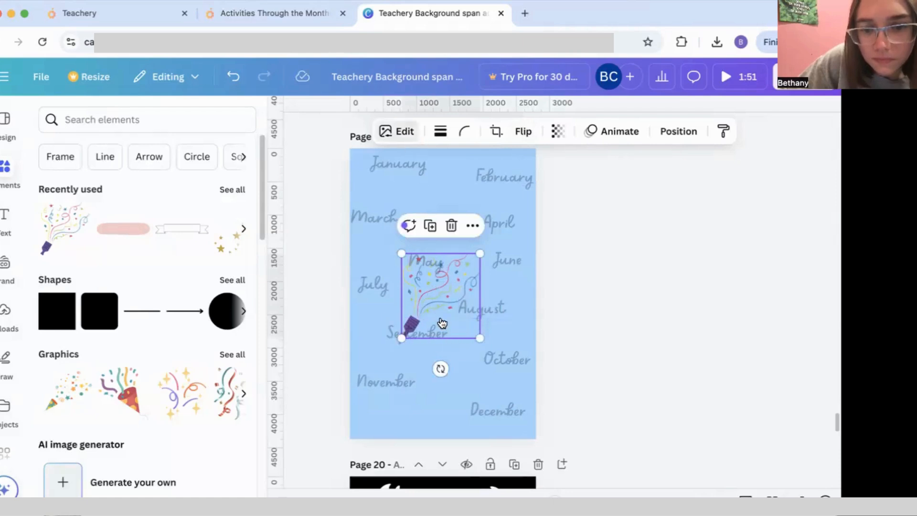
click(396, 131)
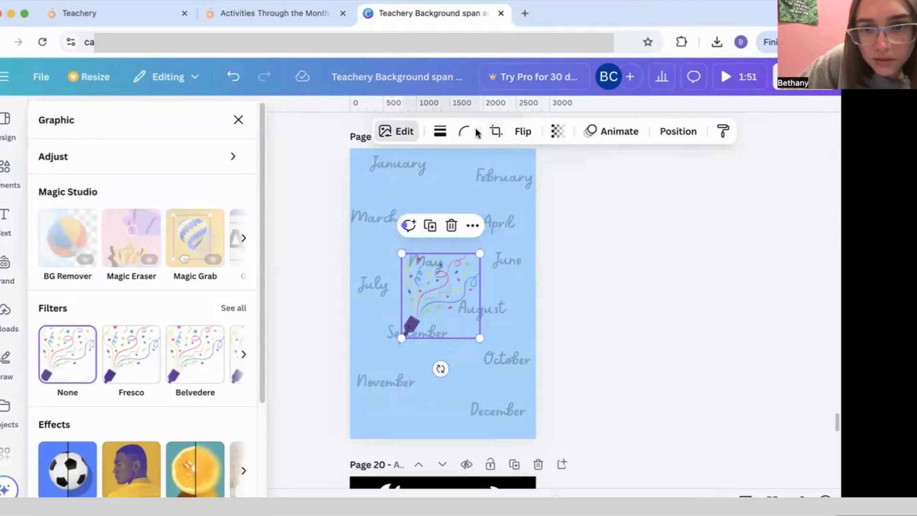
click(492, 133)
drag(401, 338, 424, 392)
click(608, 249)
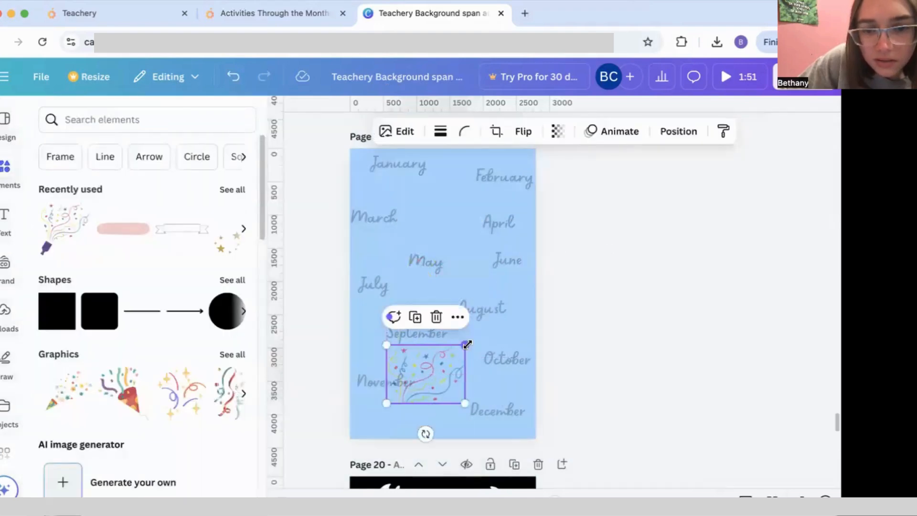
drag(467, 344, 391, 416)
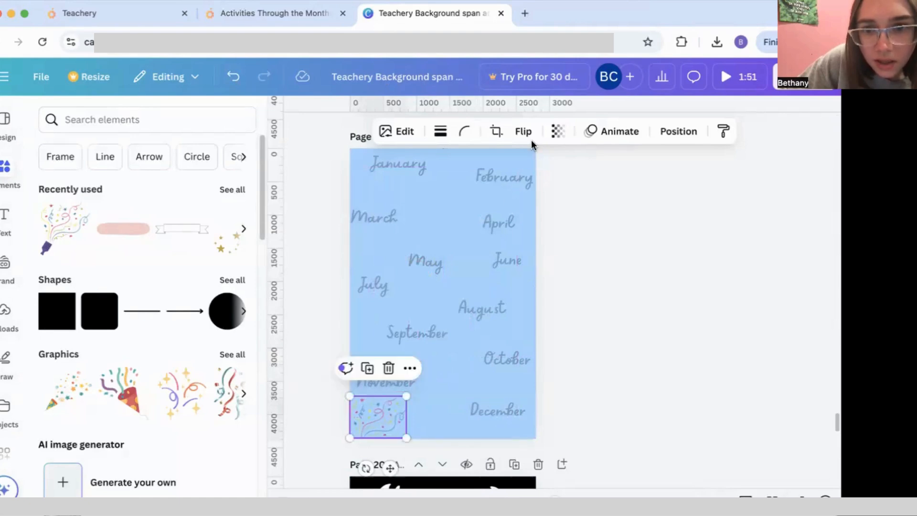
click(568, 133)
drag(590, 185, 545, 191)
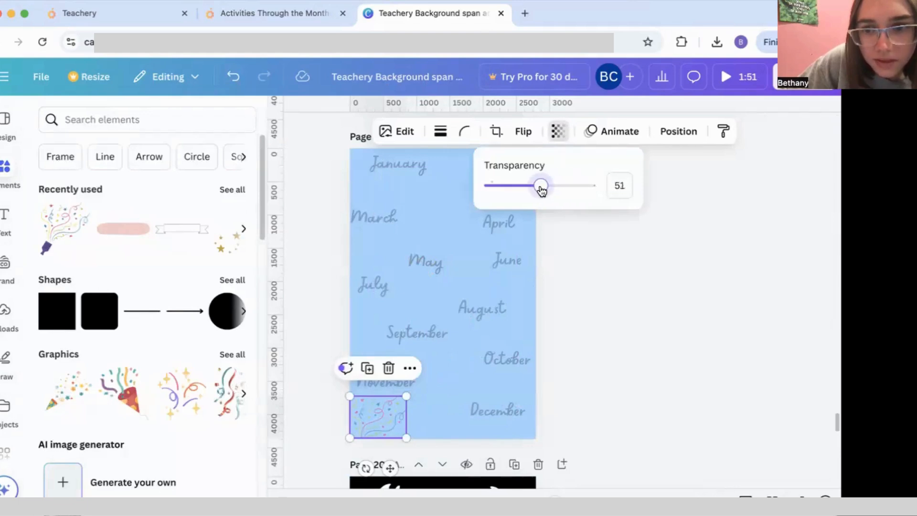
click(452, 354)
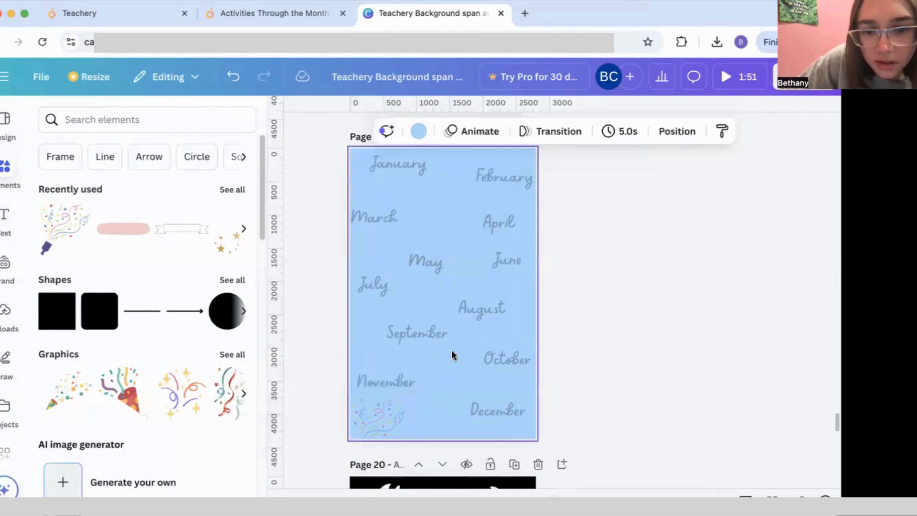
Step: Duplicate the confetti twice and arrange the copies along the bottom, one in the left corner
click(377, 421)
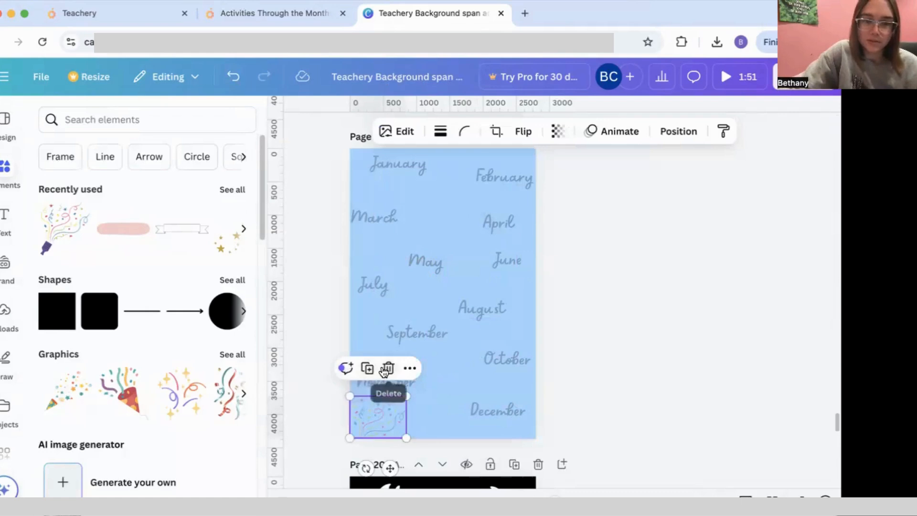
click(376, 371)
drag(391, 426, 465, 392)
click(428, 369)
click(457, 402)
drag(411, 415, 352, 415)
drag(411, 392, 407, 394)
click(306, 418)
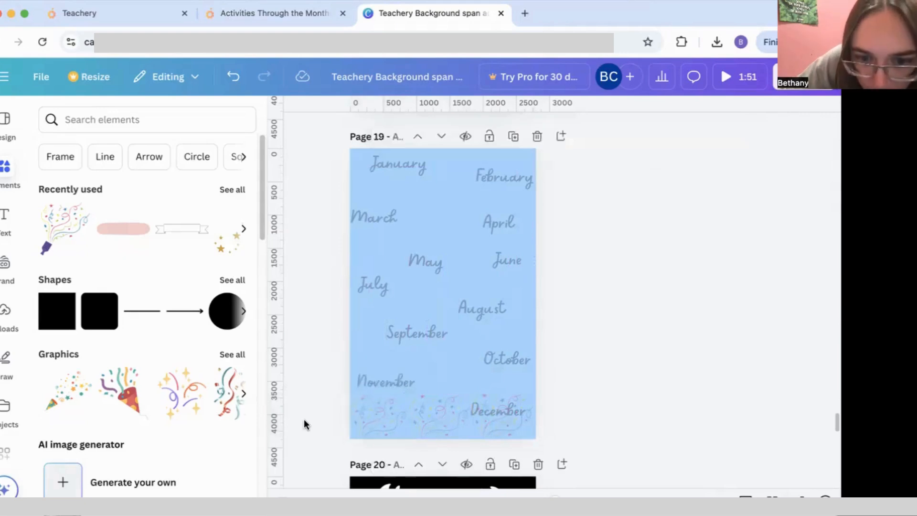
Step: Shrink and reposition the confetti copy under December within the bottom row
drag(299, 423, 560, 429)
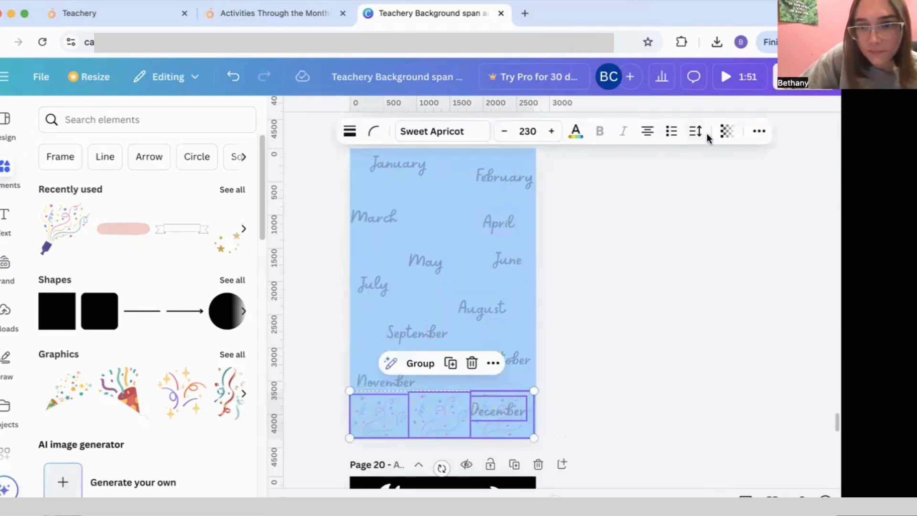
click(749, 134)
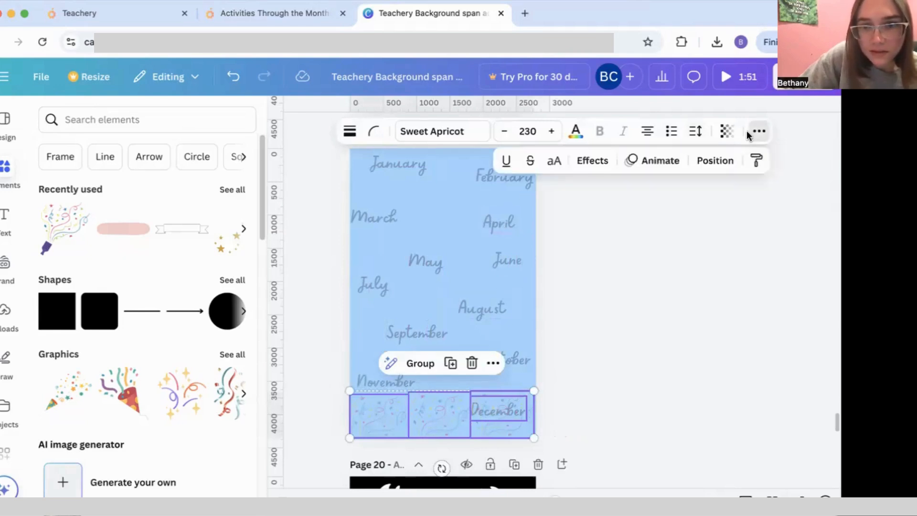
click(601, 265)
click(627, 386)
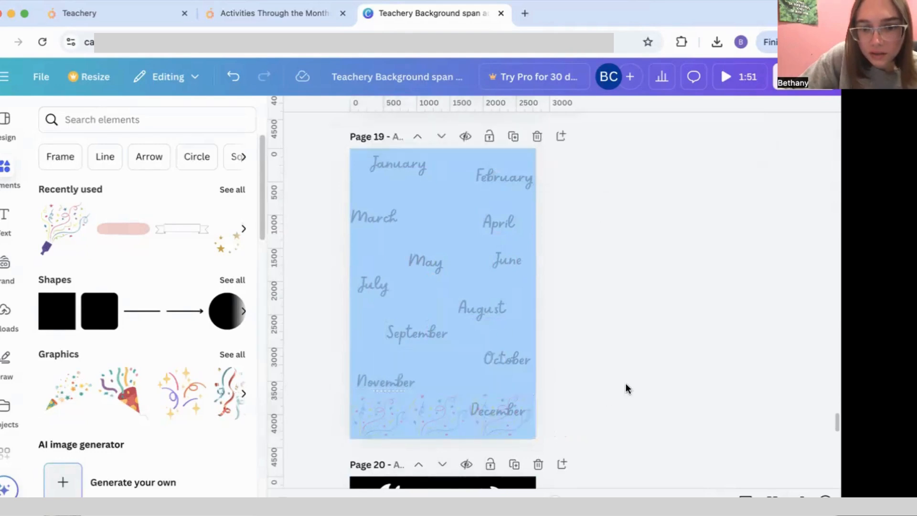
click(410, 410)
click(403, 408)
click(466, 397)
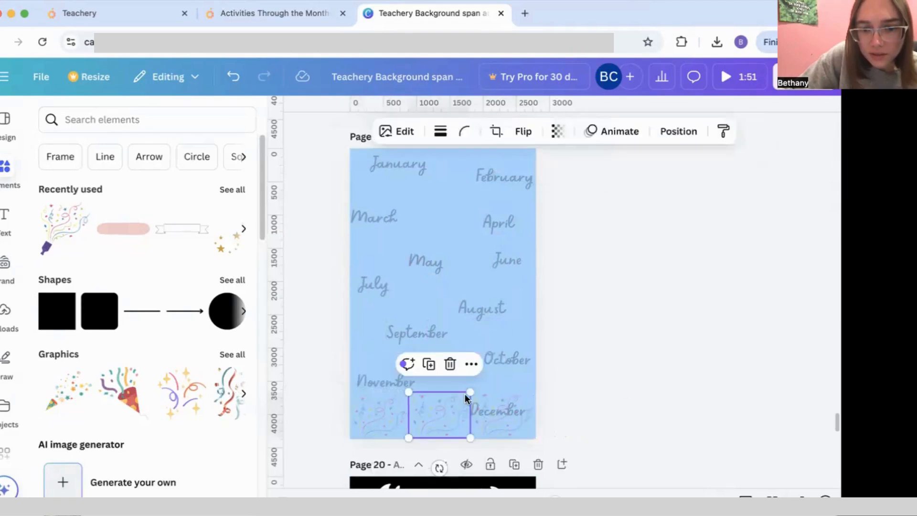
click(519, 407)
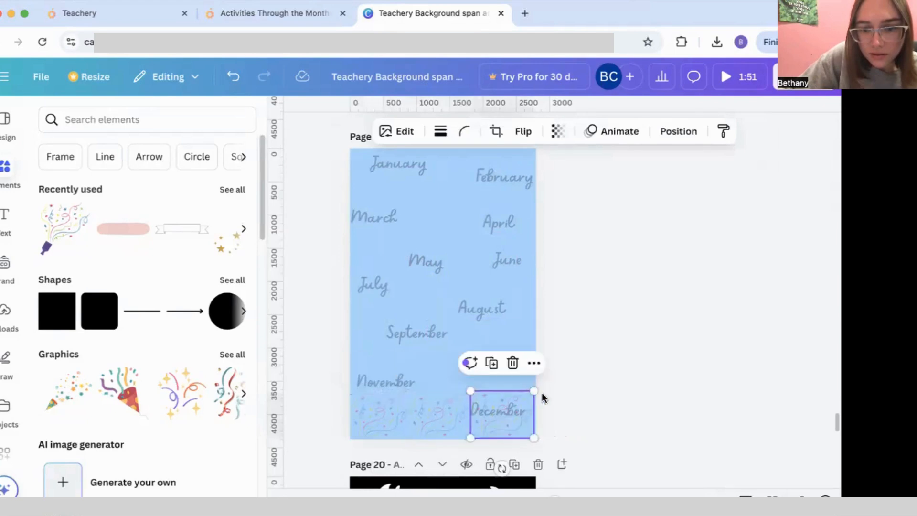
drag(533, 392, 438, 411)
Step: Add three more confetti copies and delete the duplicate December text sitting over October
click(374, 372)
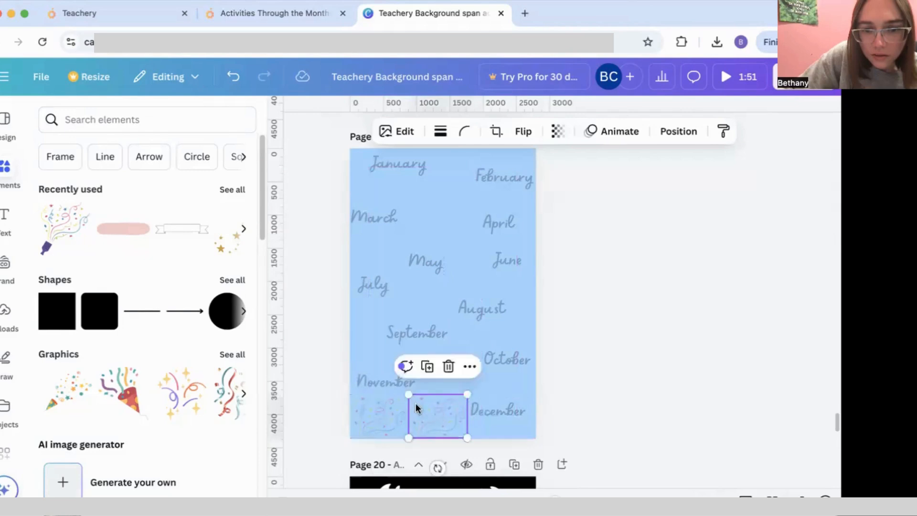
click(433, 368)
click(486, 366)
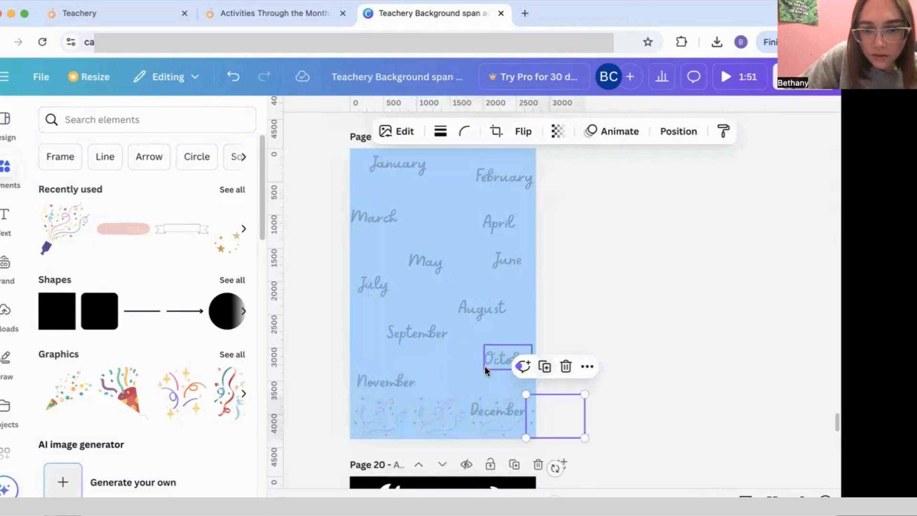
click(686, 352)
drag(326, 419, 500, 387)
click(493, 368)
click(493, 361)
key(BackSpace)
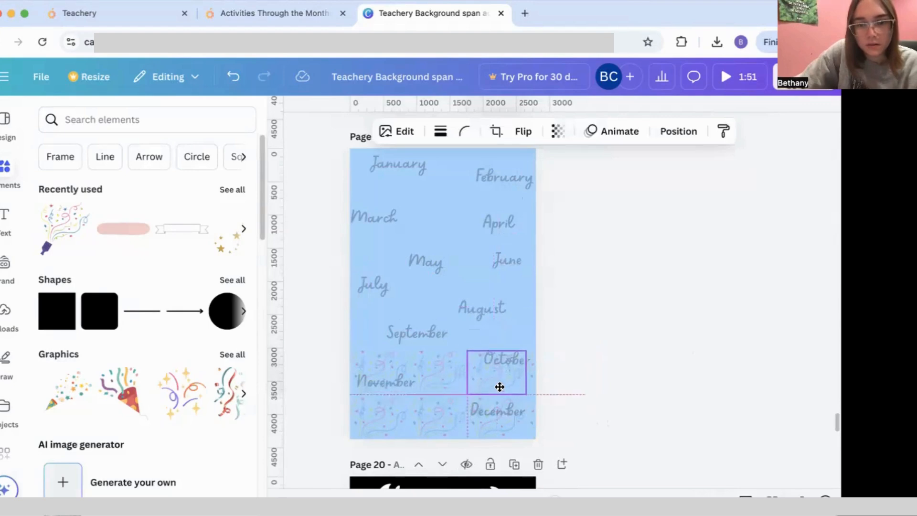
click(608, 382)
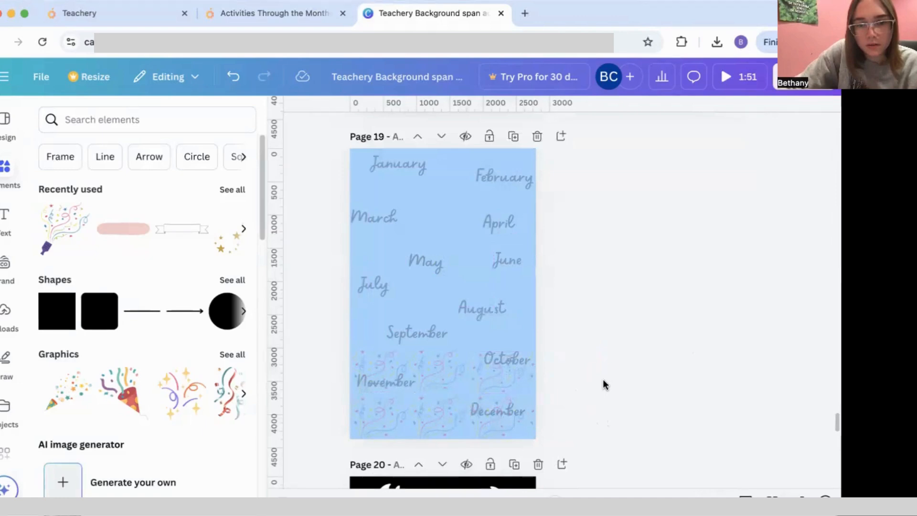
Step: Undo the recent changes to remove the extra raised confetti row
key(super+z)
key(super+z)
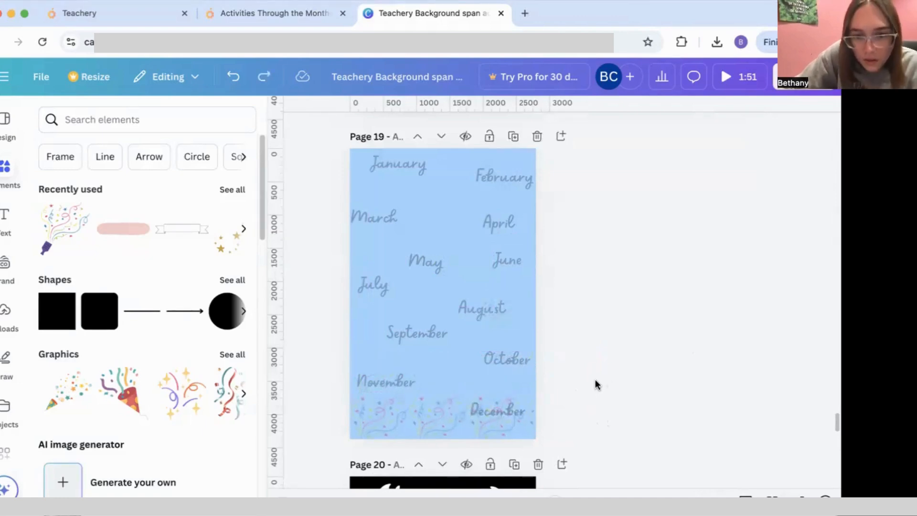
key(super+v)
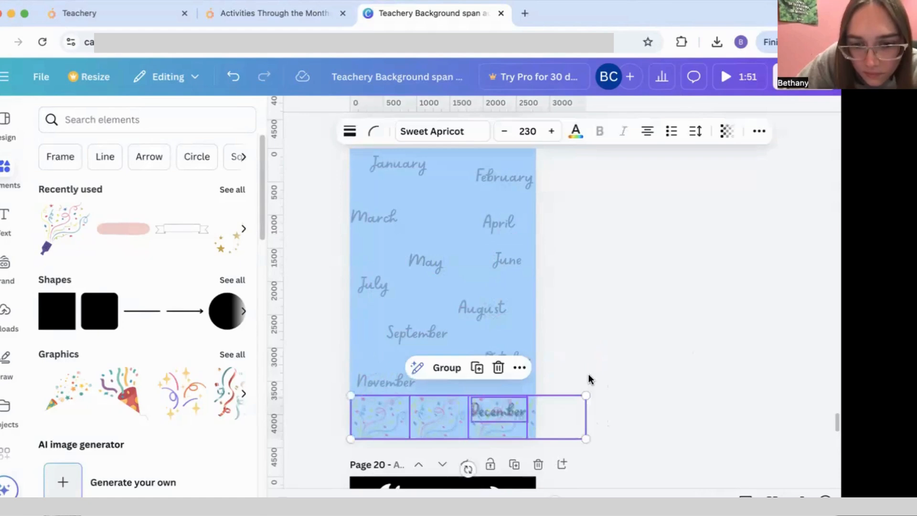
key(super+z)
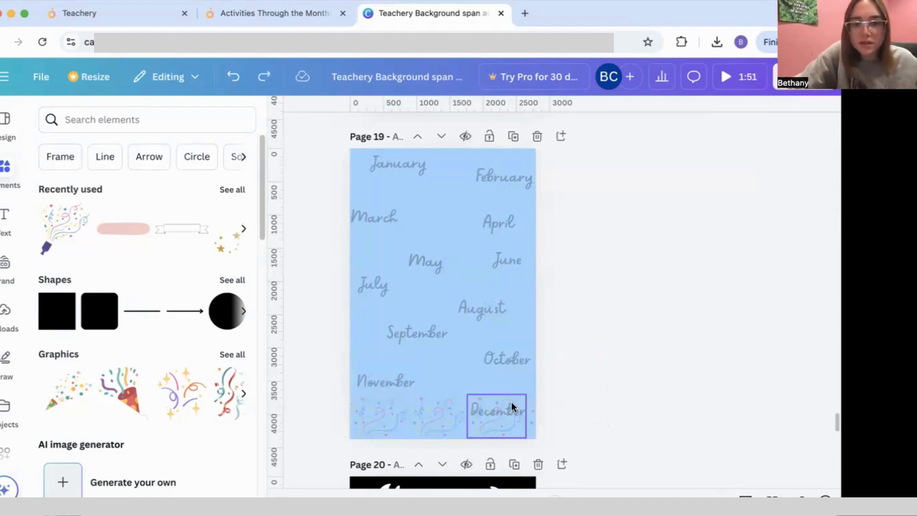
Step: Move December above the confetti, nudge November up, align October with September, and fill the confetti row
click(503, 414)
drag(501, 415, 494, 345)
drag(386, 383, 388, 369)
drag(499, 338, 500, 346)
drag(497, 426, 487, 401)
click(669, 378)
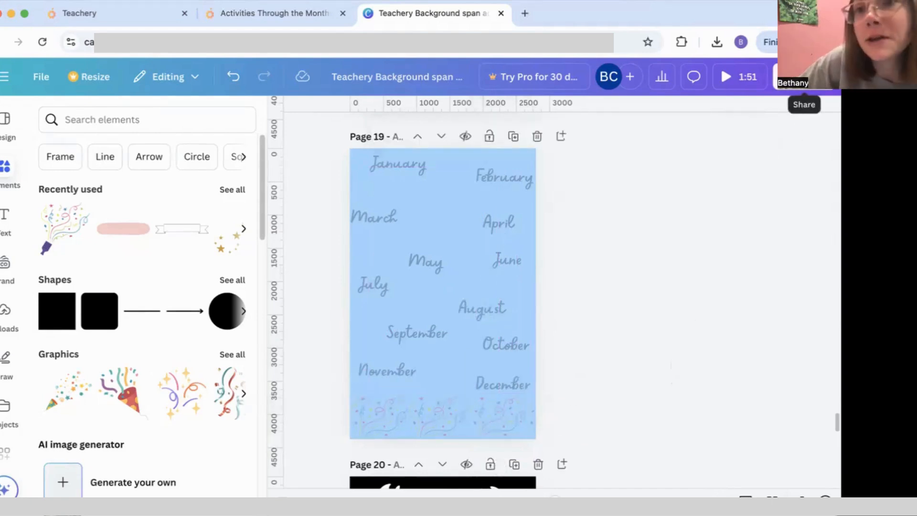
click(804, 77)
Step: Download only the current page 19 as a PNG, then return to the Teachery course
click(604, 355)
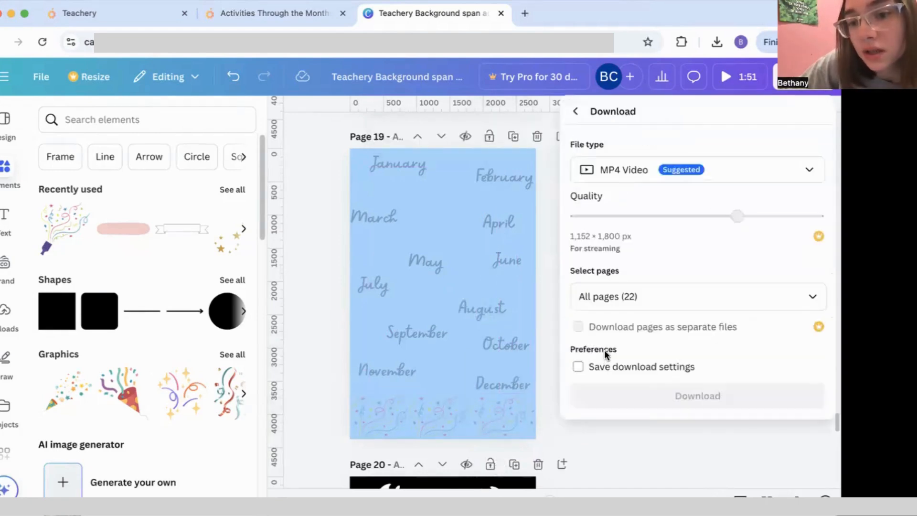
click(798, 173)
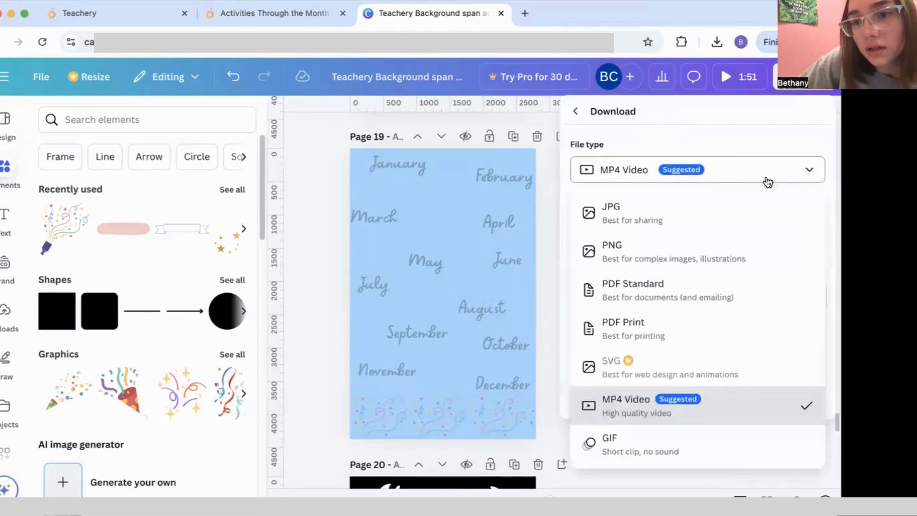
click(690, 248)
click(799, 354)
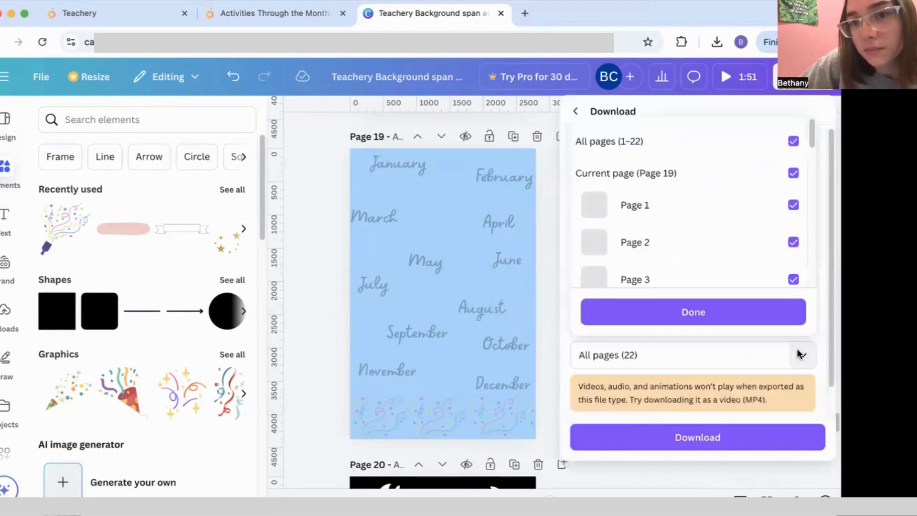
click(793, 141)
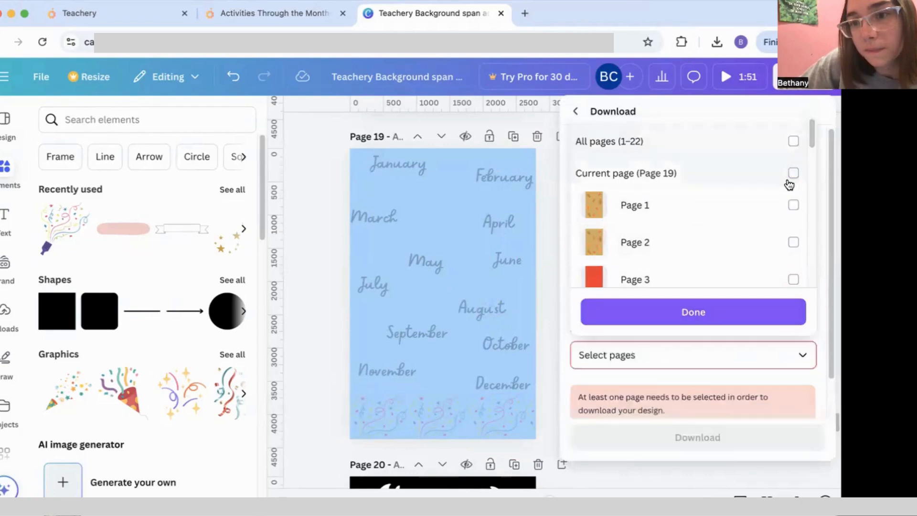
click(793, 173)
click(752, 311)
click(711, 436)
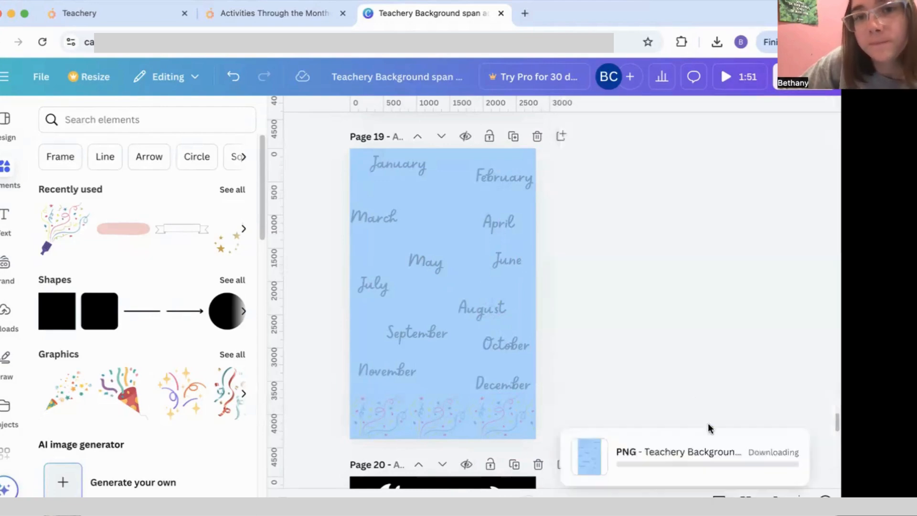
click(139, 14)
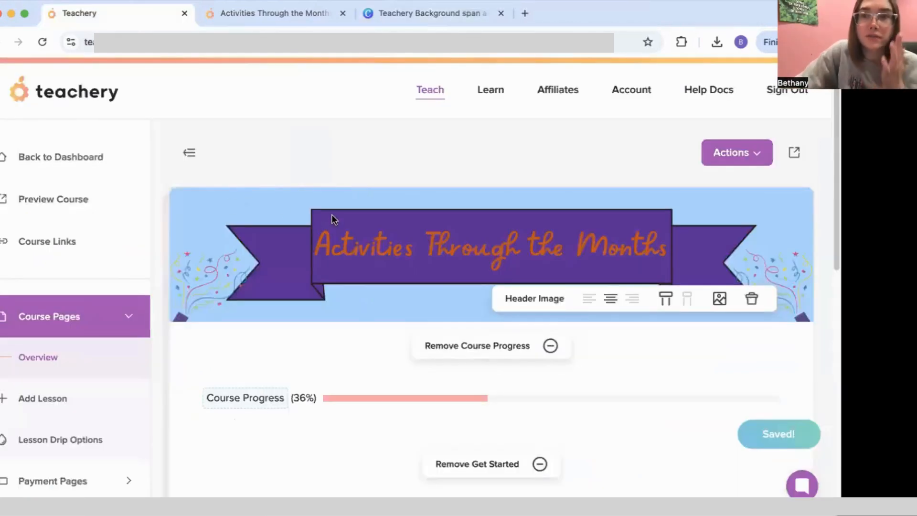
Step: Create a lesson named January, retitle New Lesson to January, and delete the JANUARY label
scroll(280, 256, down, 5)
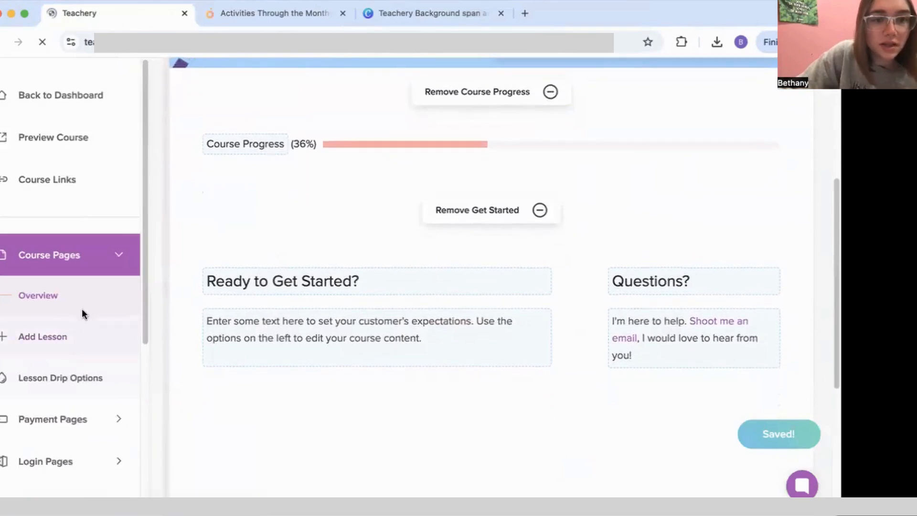
click(258, 298)
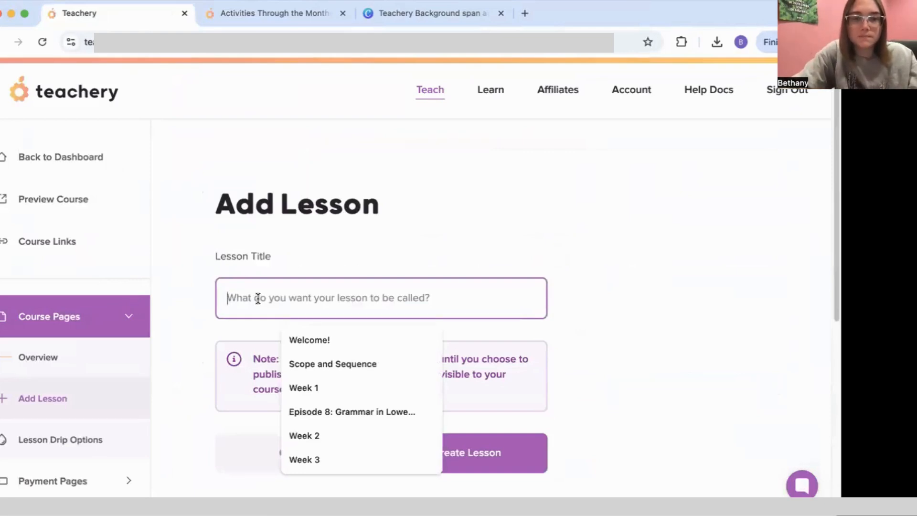
text(January)
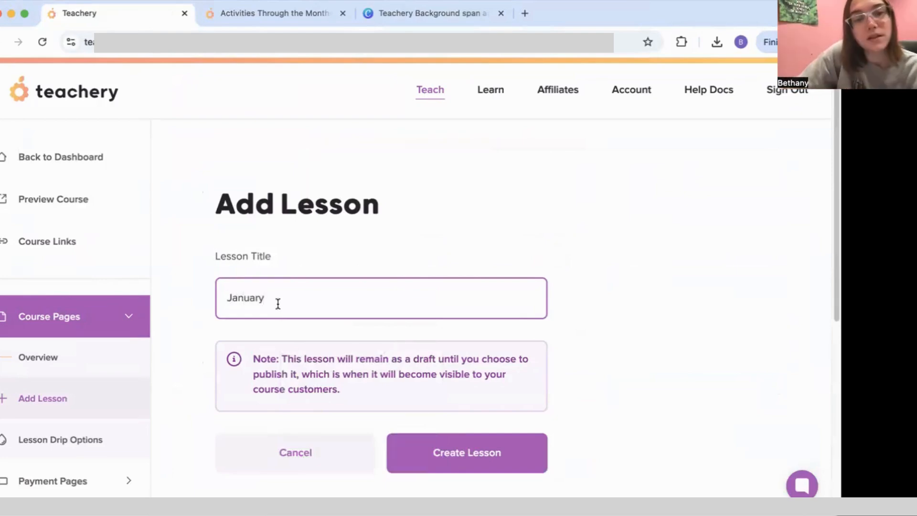
click(436, 455)
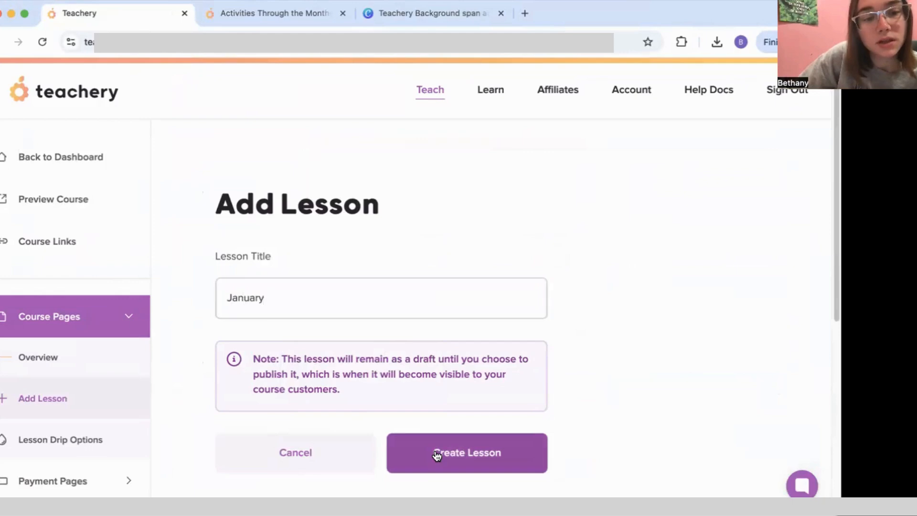
scroll(229, 335, down, 5)
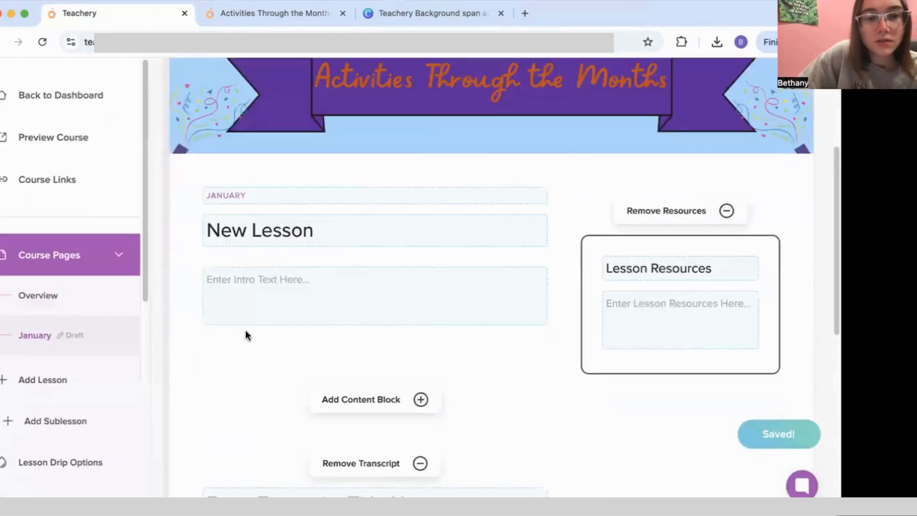
drag(245, 197, 191, 198)
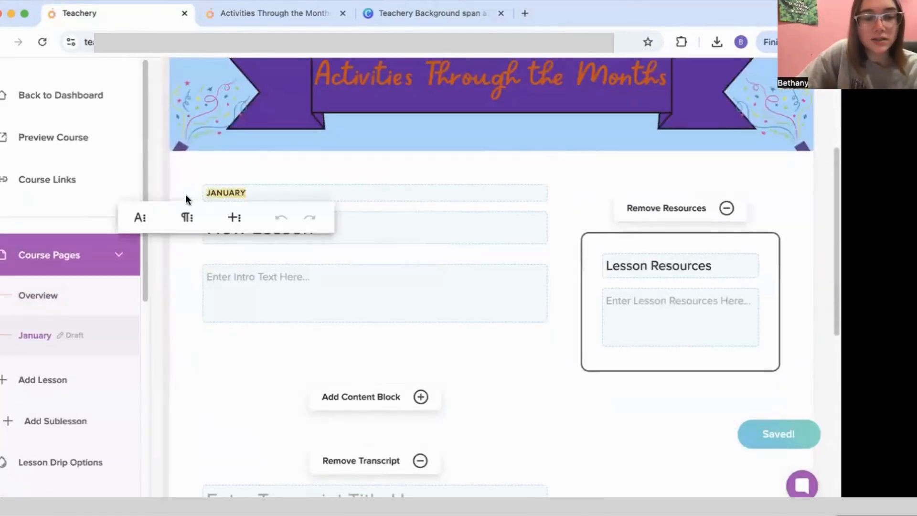
drag(335, 220, 149, 227)
text(January)
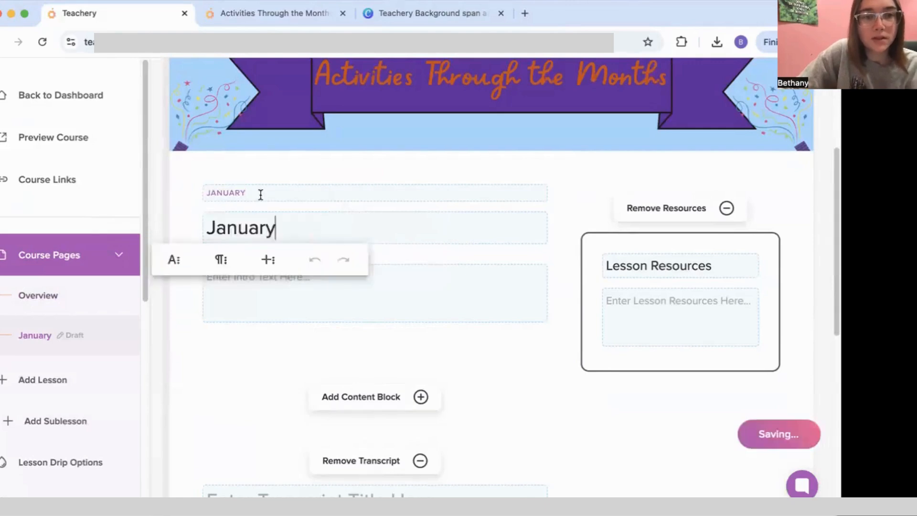
drag(260, 194, 181, 195)
key(BackSpace)
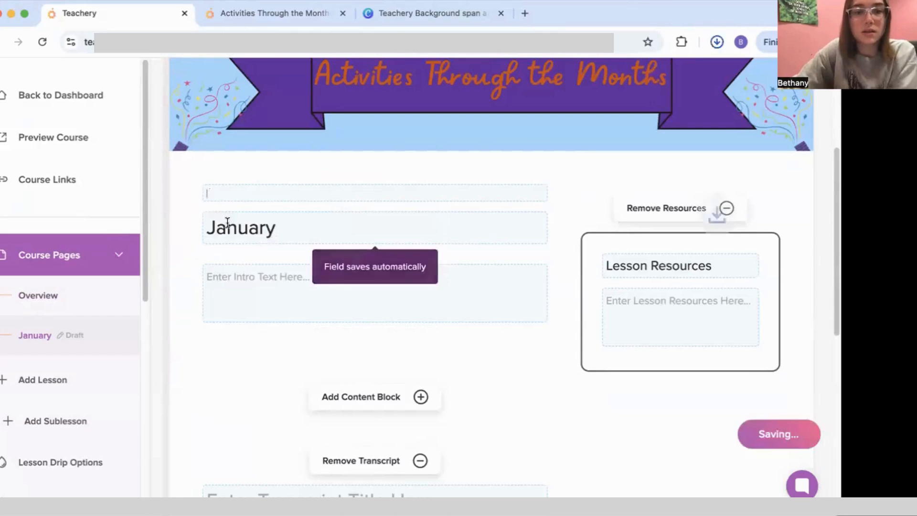
Step: Add a Text/Image content block to the lesson, cancelling the accidental embed-code choice, then return to Canva
click(340, 396)
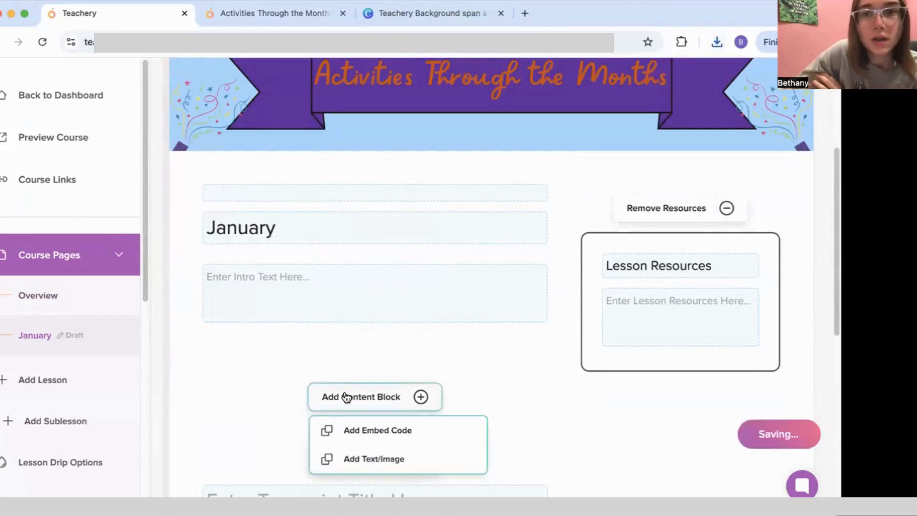
click(400, 442)
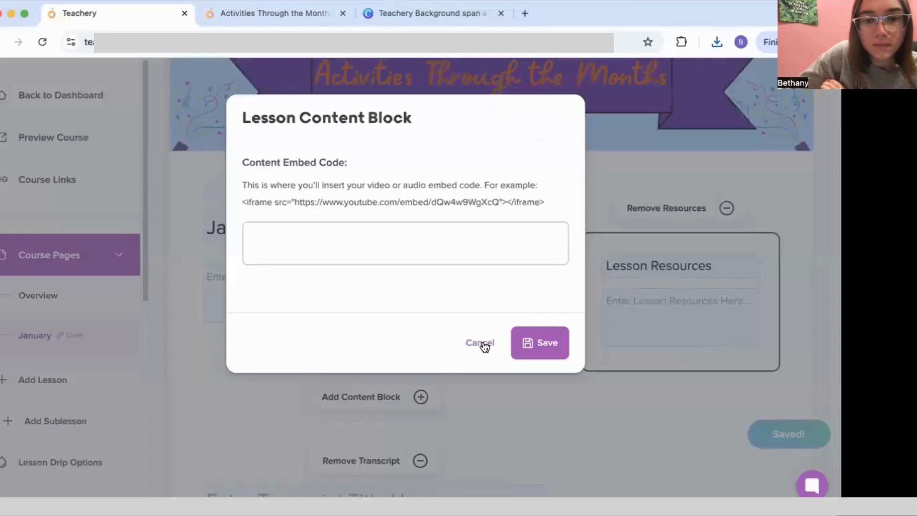
click(485, 346)
click(386, 407)
click(391, 455)
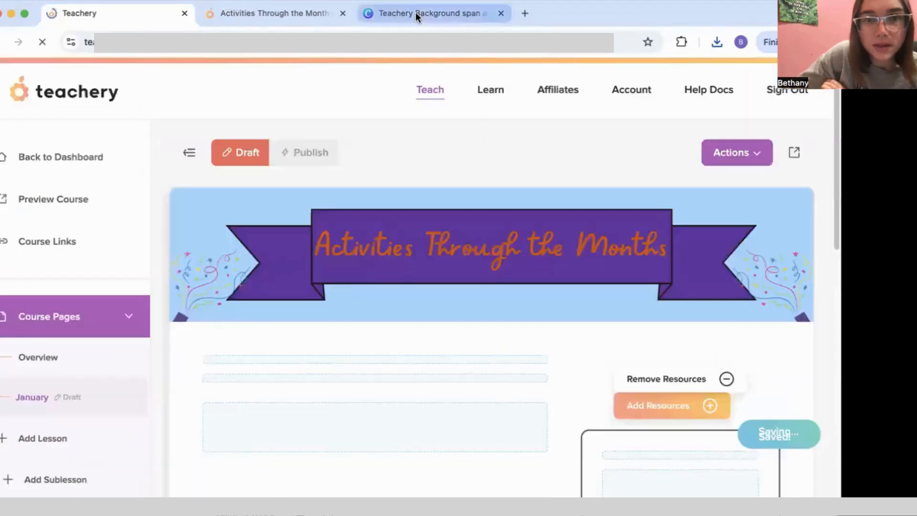
click(415, 13)
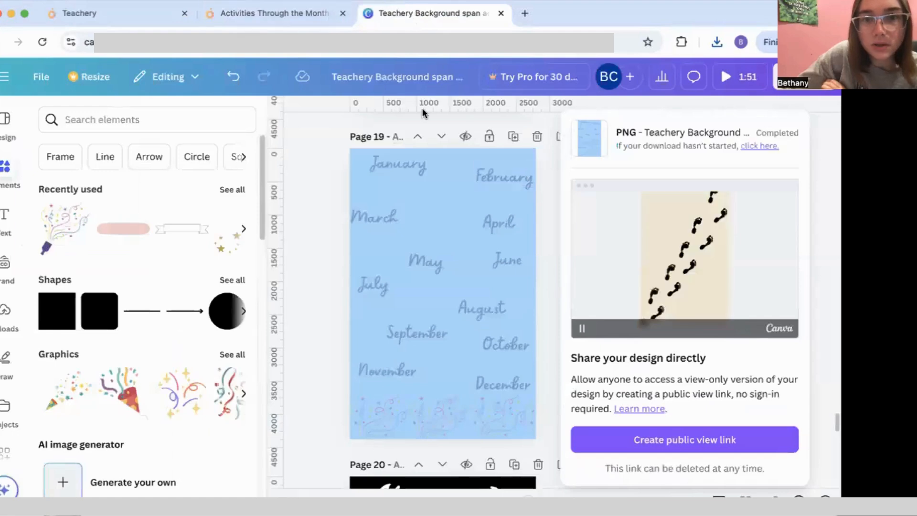
Step: Rename the design by replacing 'span act' with 'through the months' in its title
click(445, 78)
drag(428, 77, 495, 82)
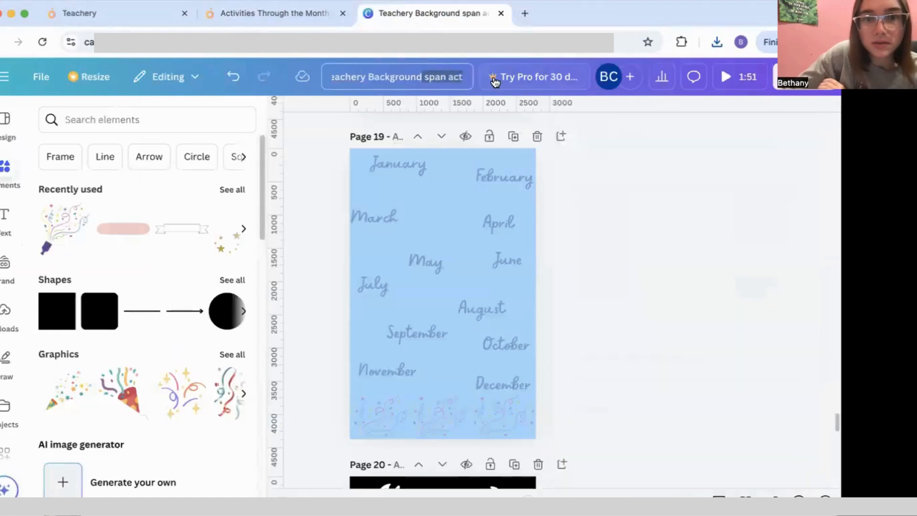
key(BackSpace)
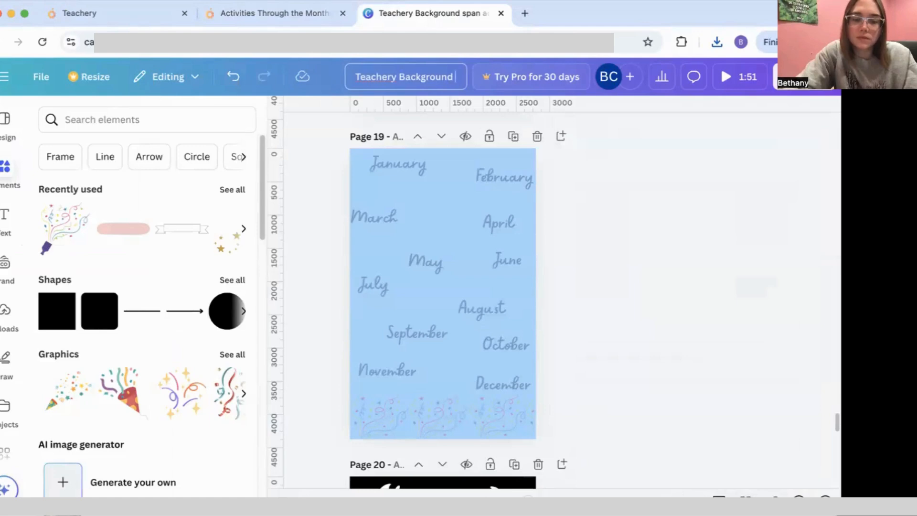
text(through the months)
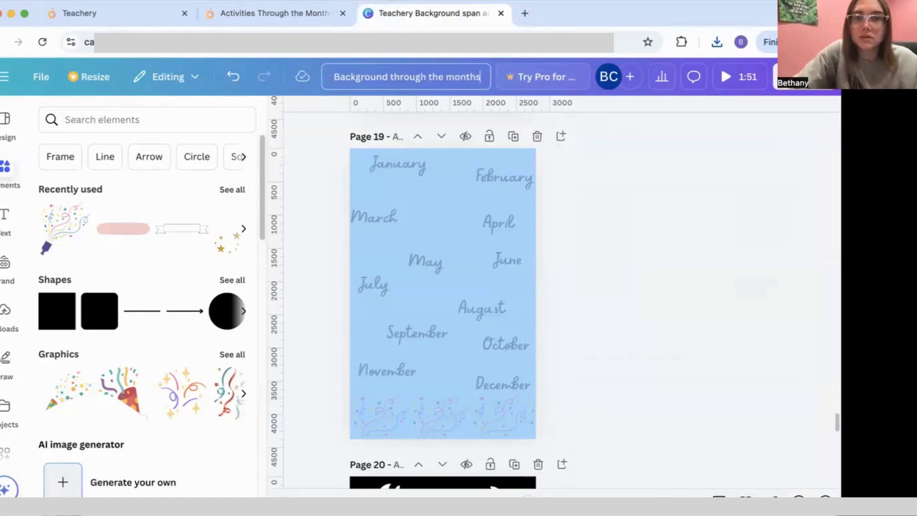
Step: Download only the current page 19 as a PNG
click(804, 77)
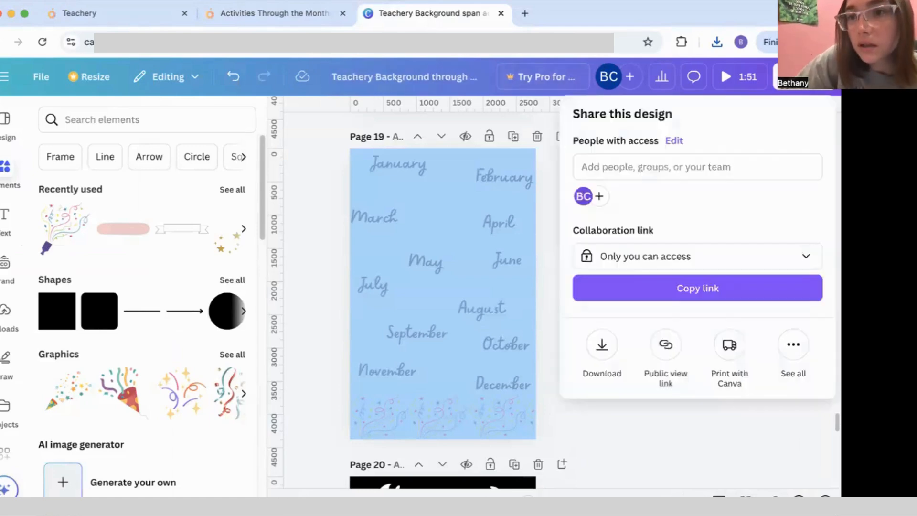
click(603, 345)
click(800, 174)
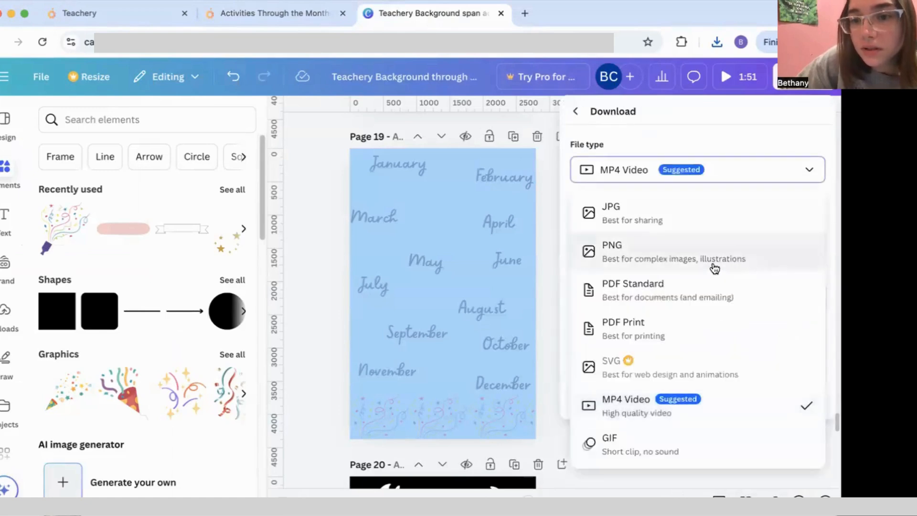
click(715, 269)
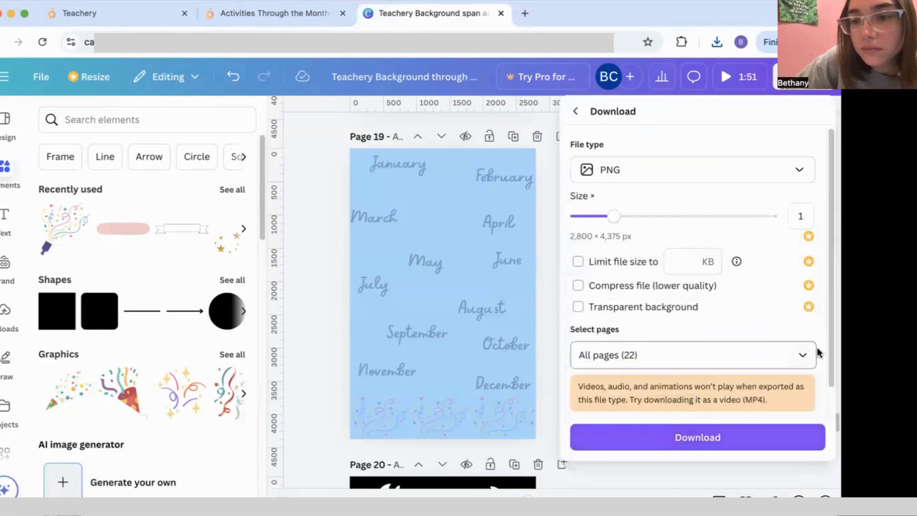
click(802, 356)
click(794, 142)
click(793, 173)
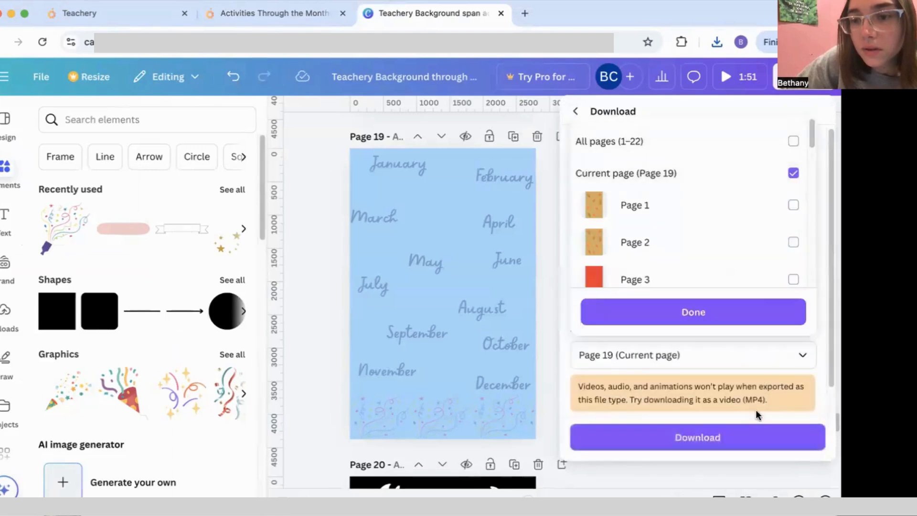
click(729, 308)
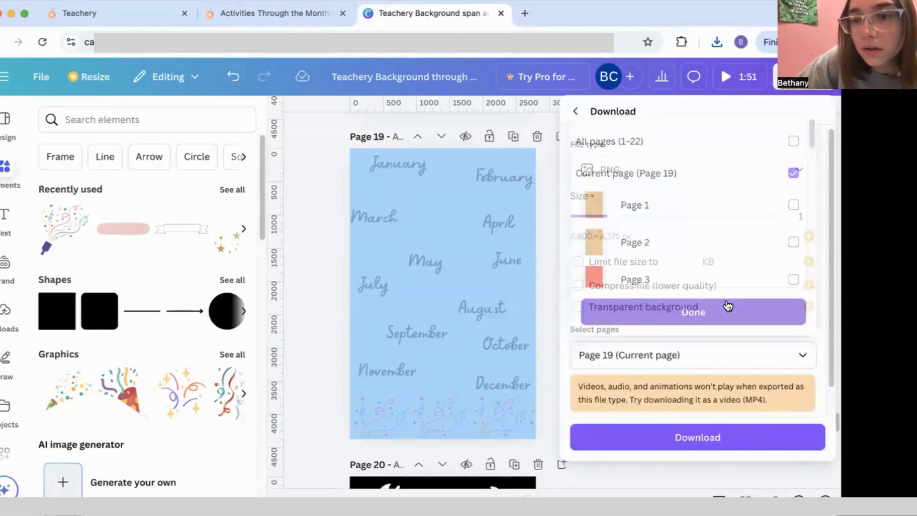
click(737, 442)
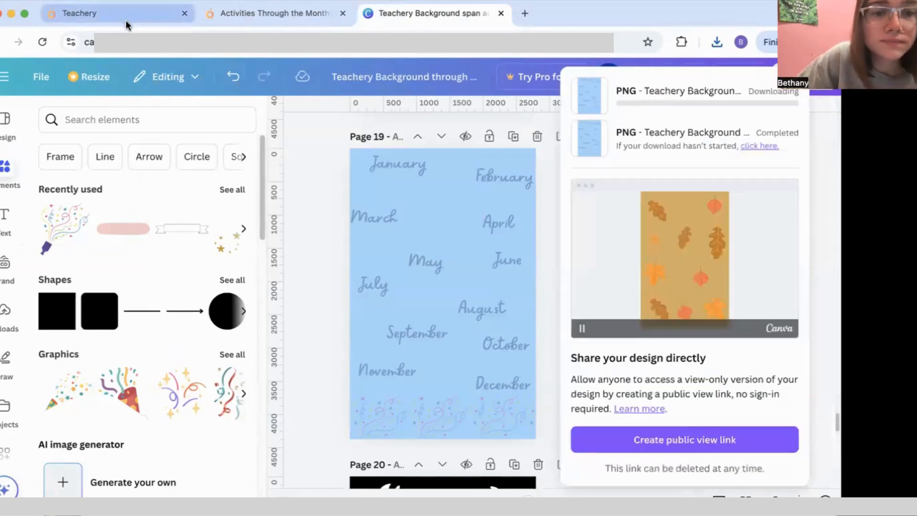
click(124, 20)
Step: Scroll the January lesson draft down to its empty text content block and click into it
scroll(266, 336, down, 3)
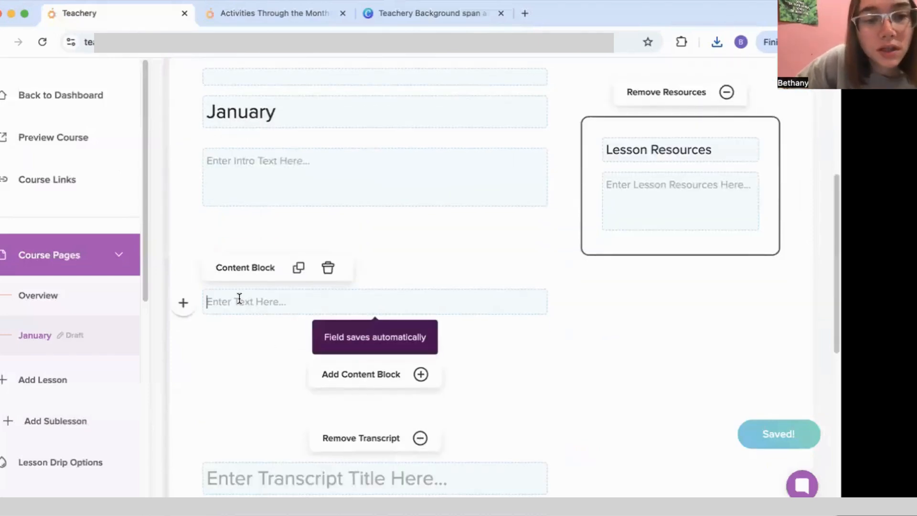
click(183, 302)
click(225, 307)
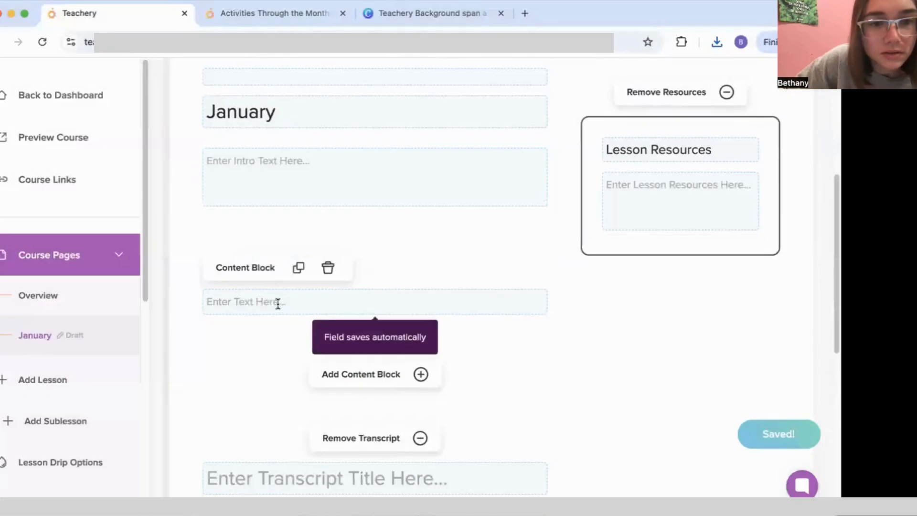
click(184, 304)
click(232, 312)
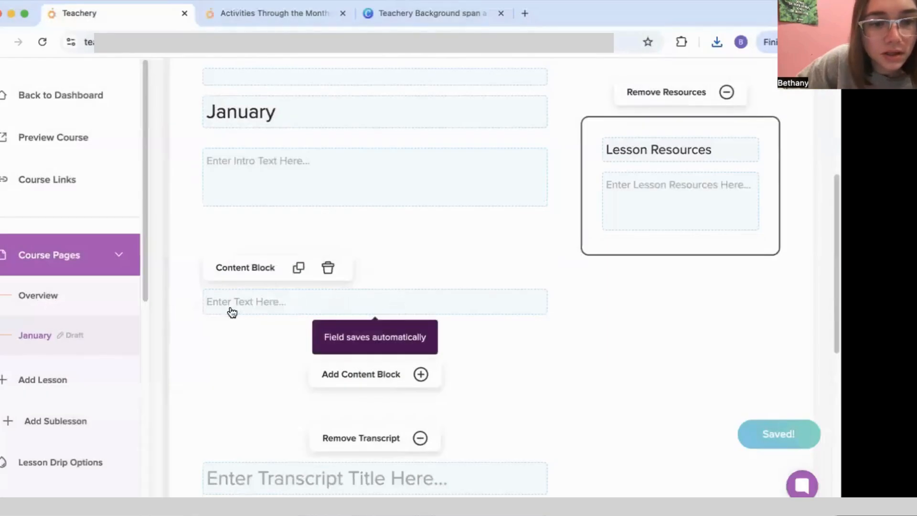
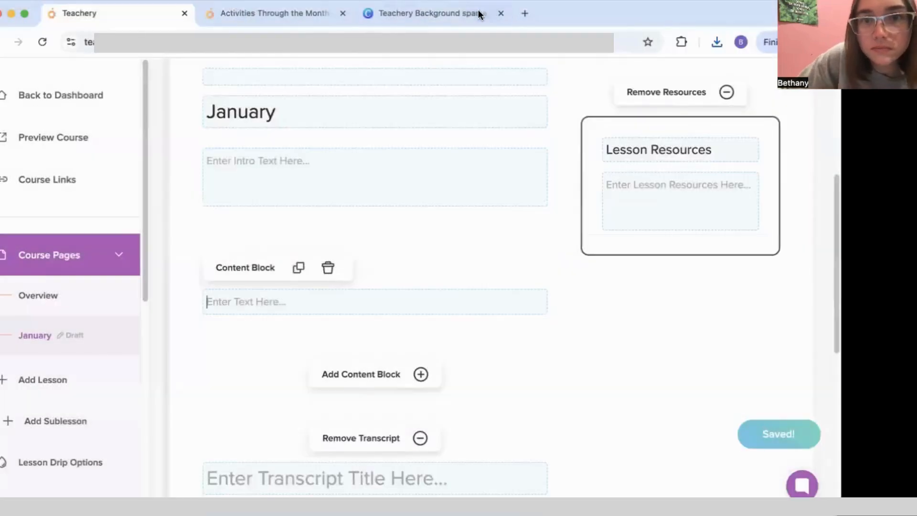
Step: Insert the blue months background image into the January lesson's empty content block
click(479, 14)
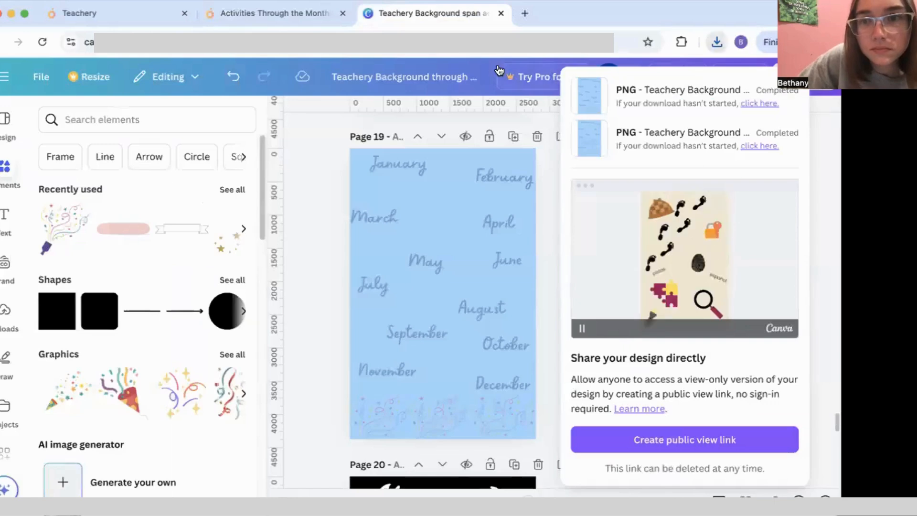
click(147, 23)
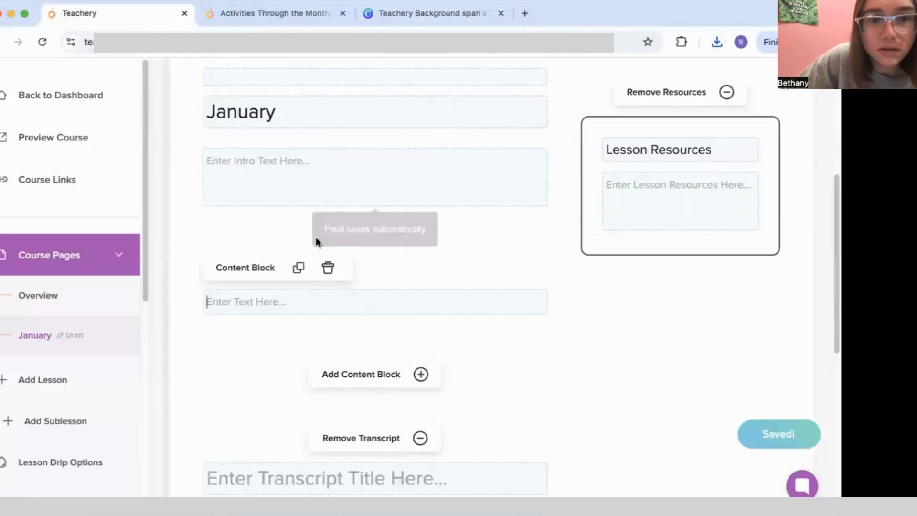
click(203, 298)
click(185, 303)
click(231, 304)
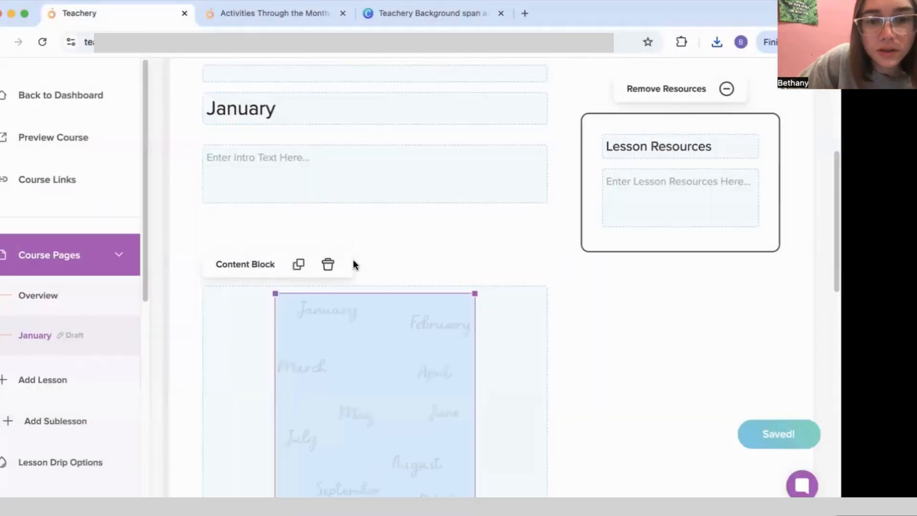
Step: Copy the months image's web address, then select the image in the lesson
scroll(375, 293, down, 3)
scroll(377, 296, down, 2)
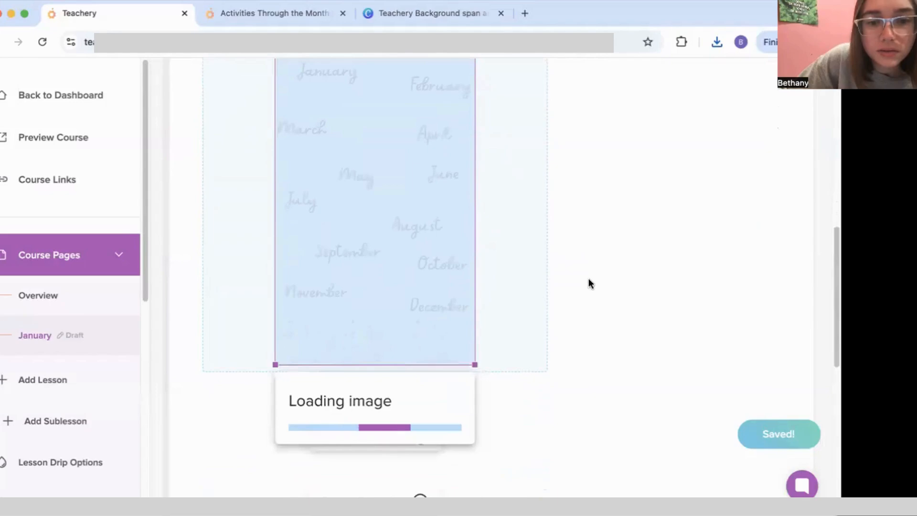
right_click(343, 261)
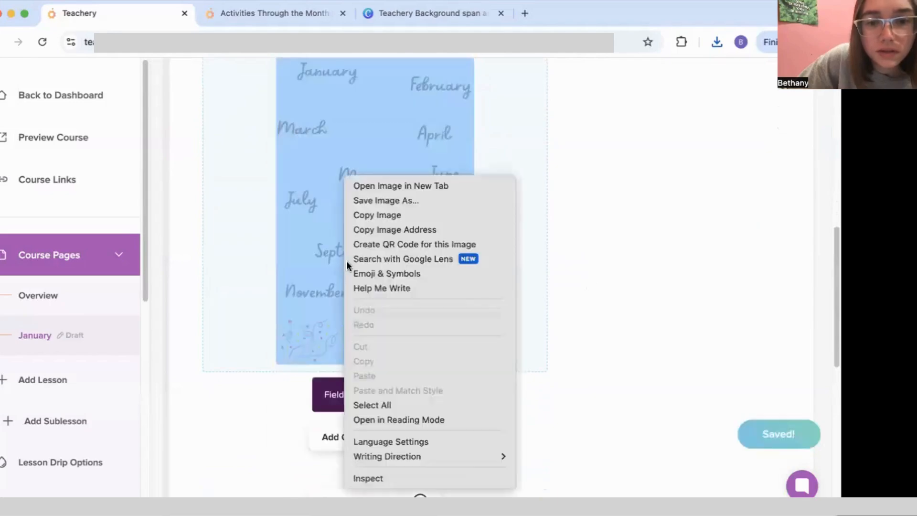
right_click(303, 277)
right_click(317, 272)
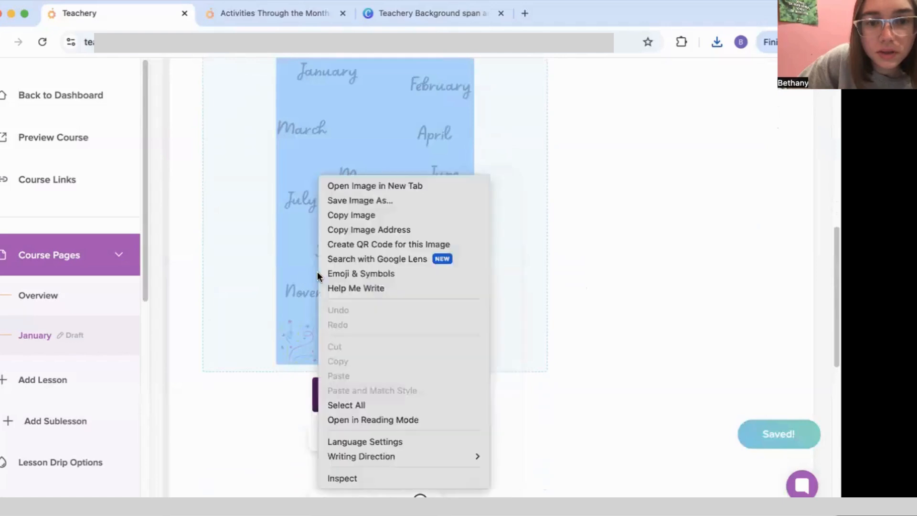
click(372, 224)
click(385, 297)
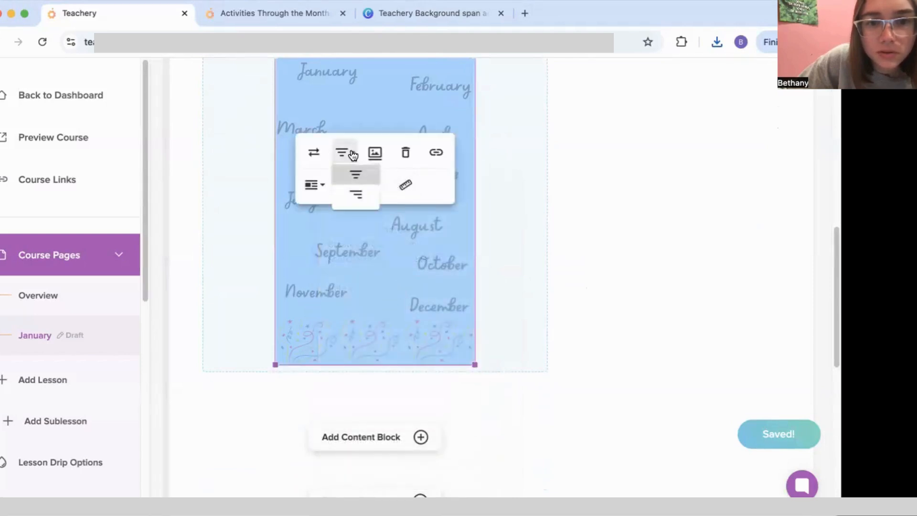
Step: Check the image's link settings, then close them without changes
click(434, 154)
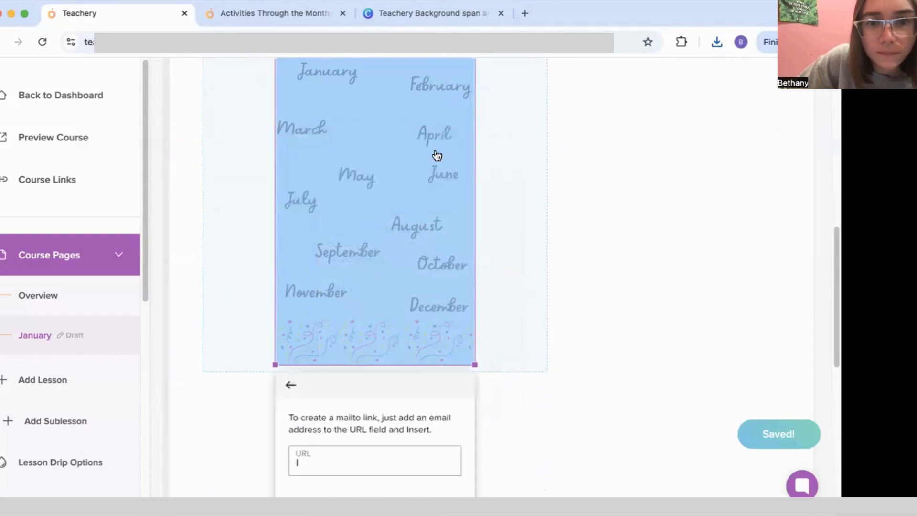
scroll(458, 296, down, 3)
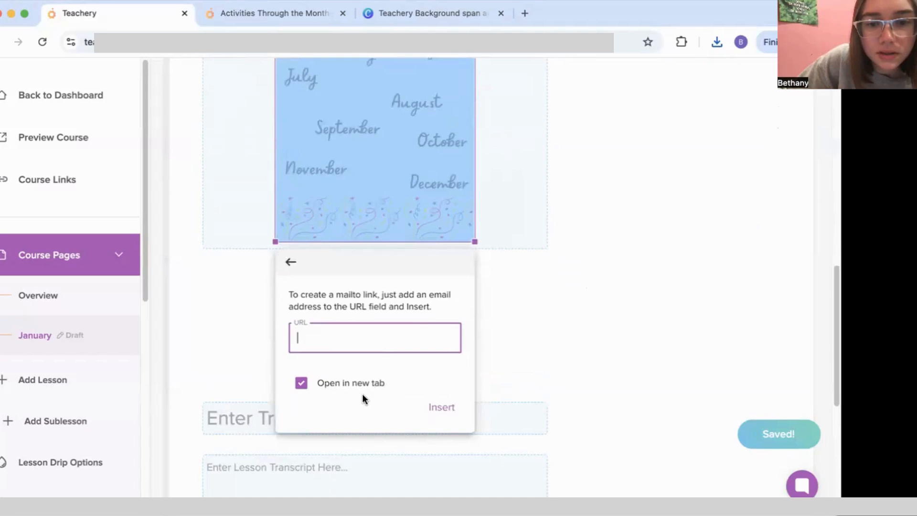
click(292, 261)
scroll(355, 191, up, 2)
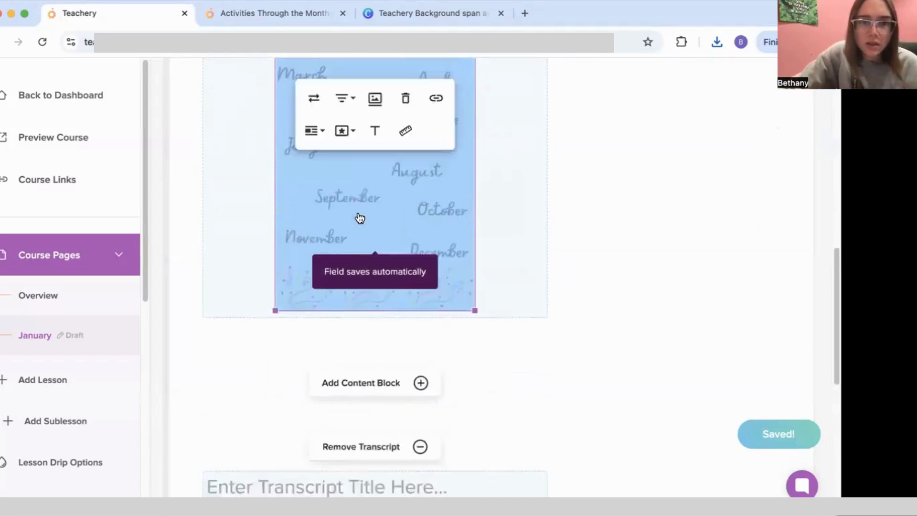
scroll(359, 218, up, 2)
Step: Copy the image's full URL from the Replace link field, then close the popup
click(312, 150)
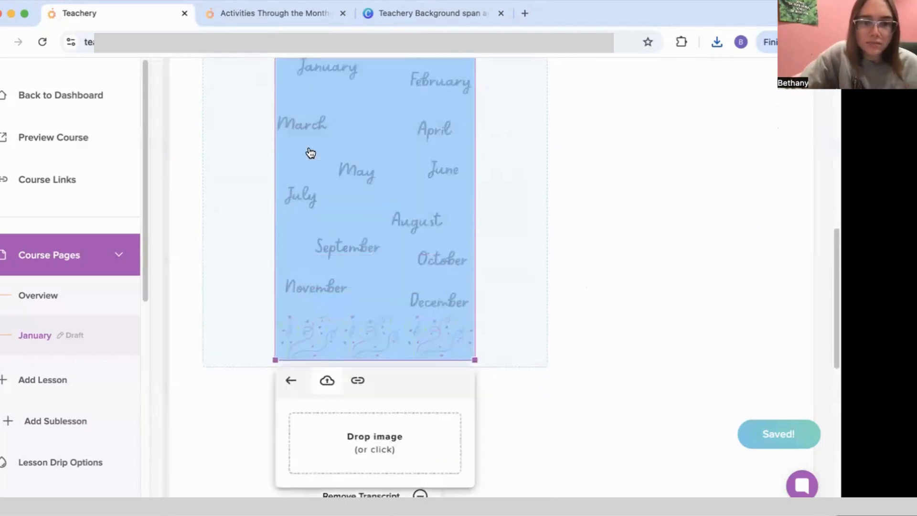
scroll(398, 319, down, 2)
click(357, 281)
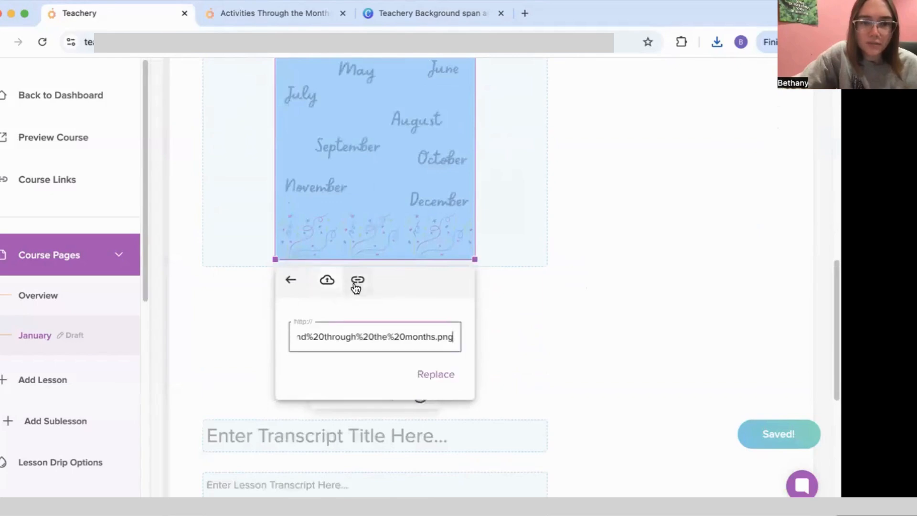
triple_click(368, 337)
right_click(368, 337)
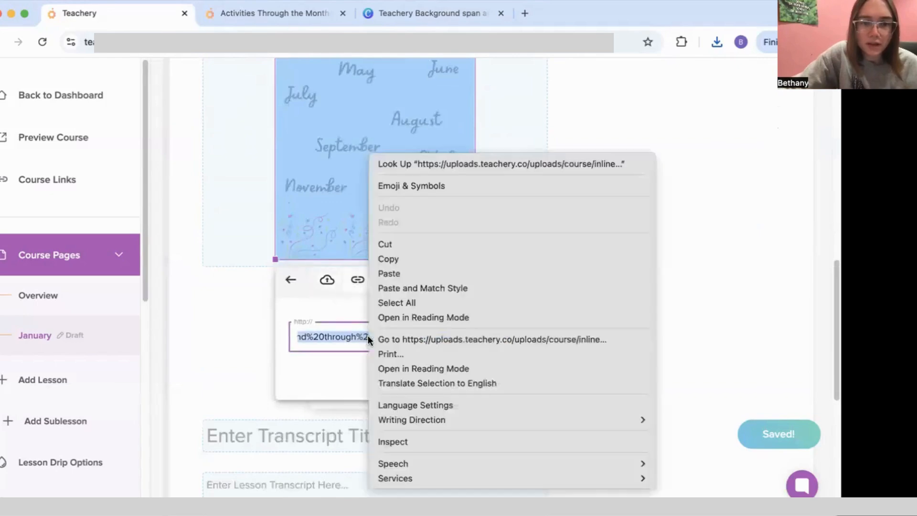
click(397, 260)
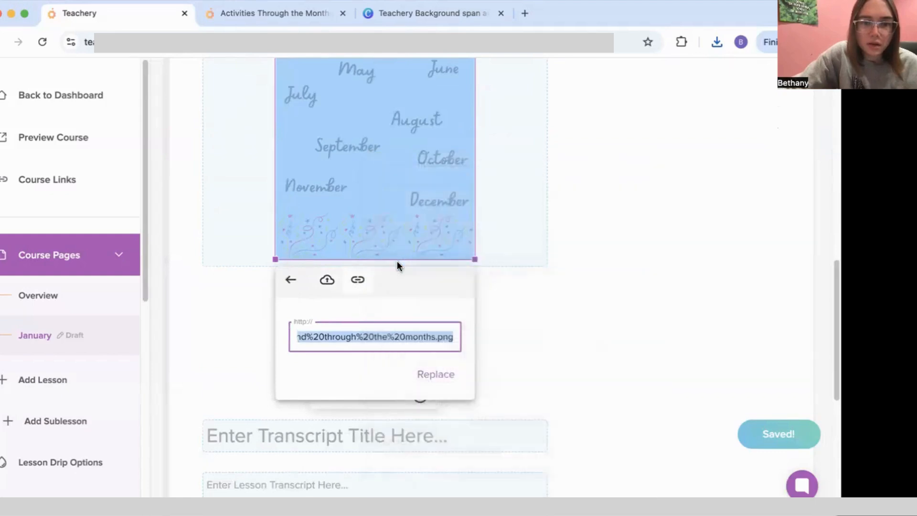
click(555, 379)
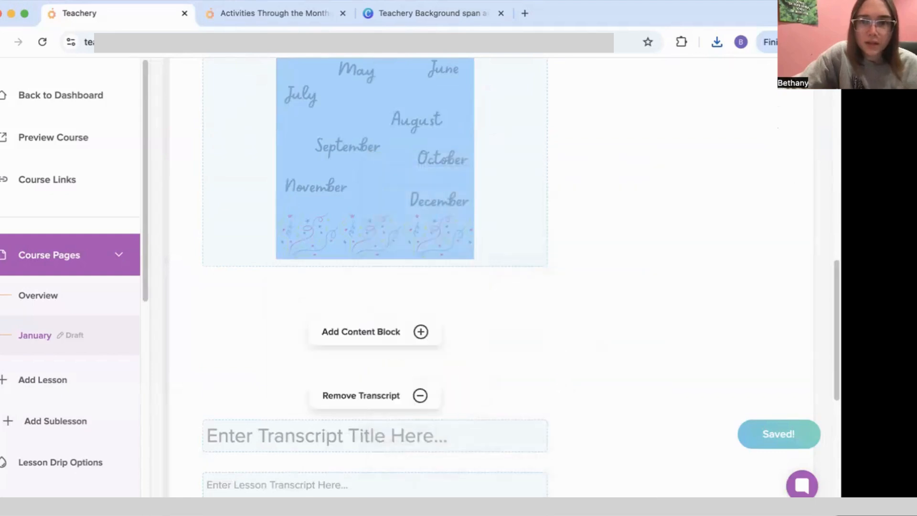
key(super+Tab)
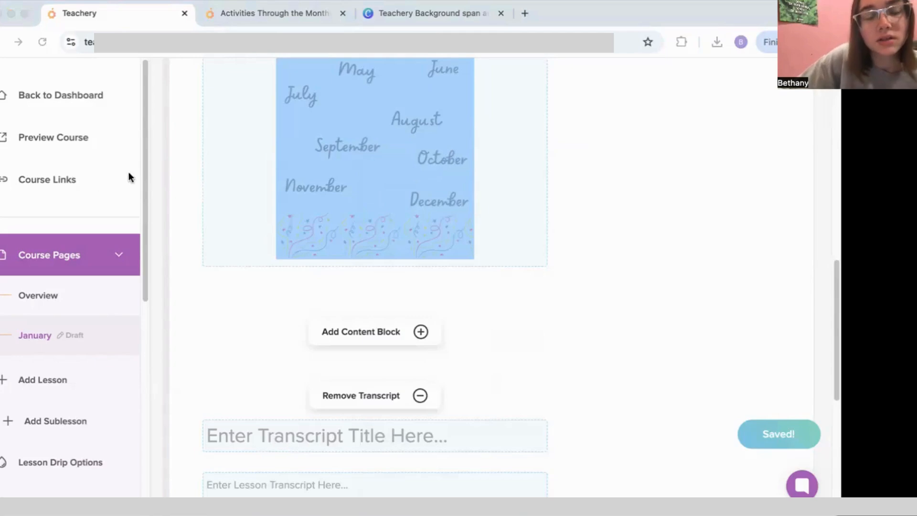
Step: Go to the course's Add Custom CSS page under Style Your Course
click(94, 181)
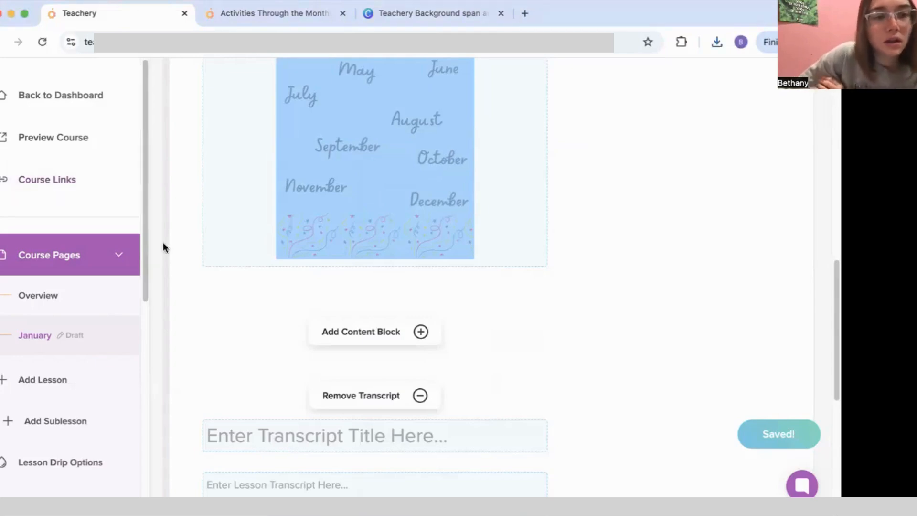
scroll(104, 233, down, 5)
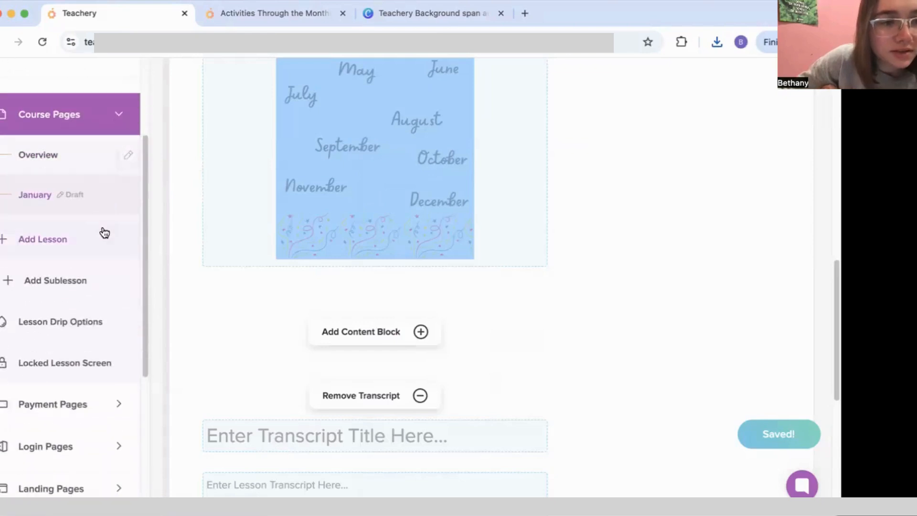
scroll(102, 233, down, 2)
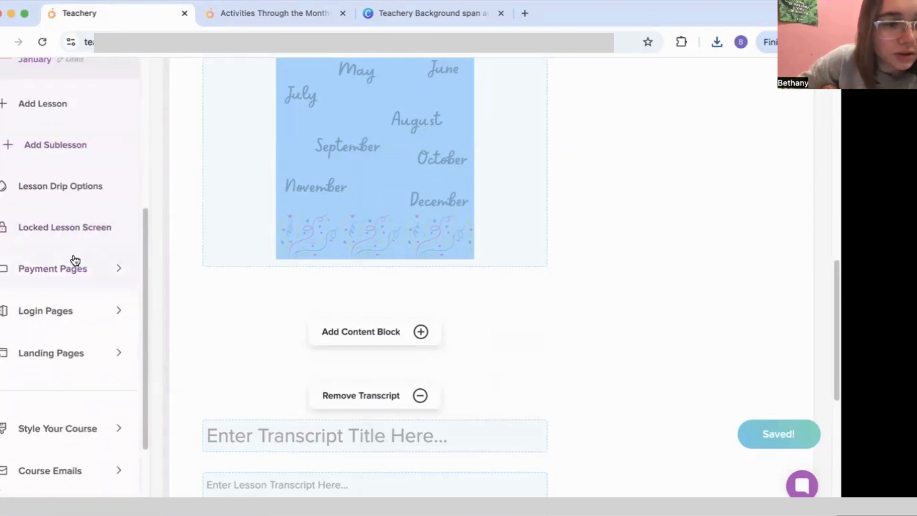
scroll(104, 327, down, 3)
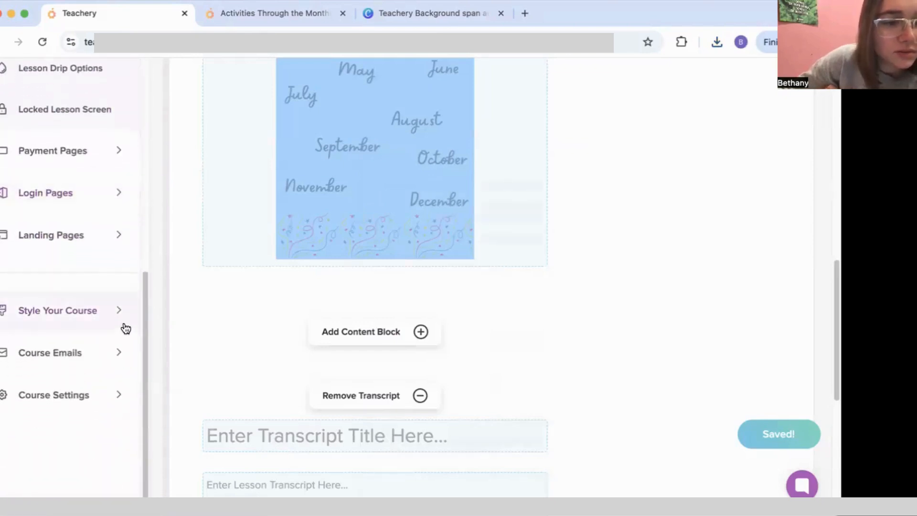
click(100, 316)
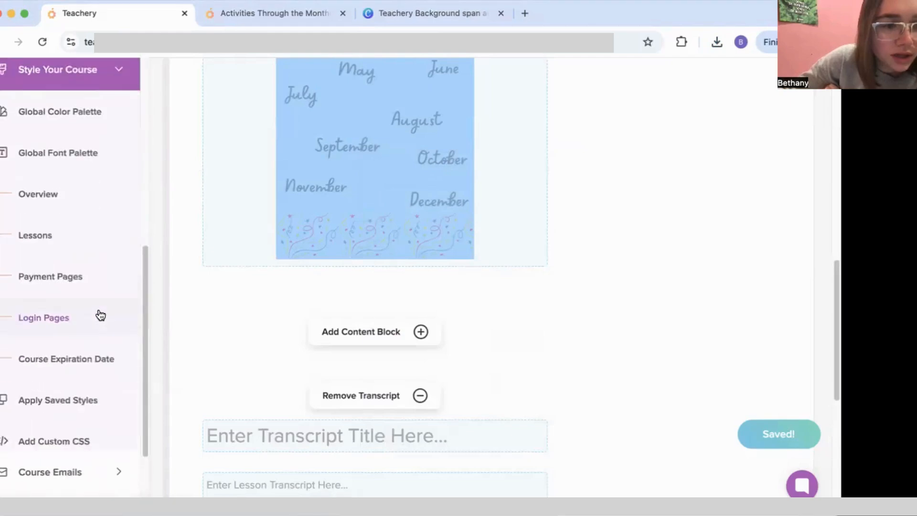
click(78, 443)
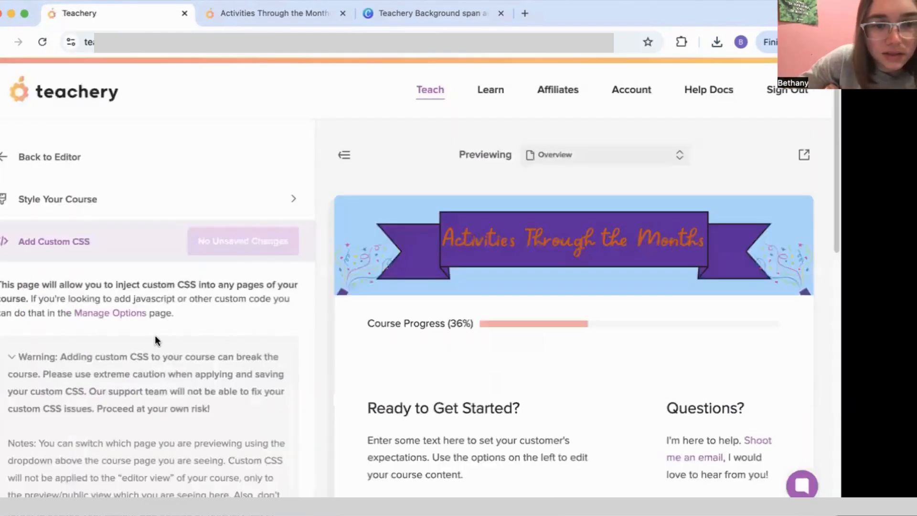
Step: Paste the CSS into the Code Injection editor and remove the blank trailing lines
scroll(155, 336, down, 10)
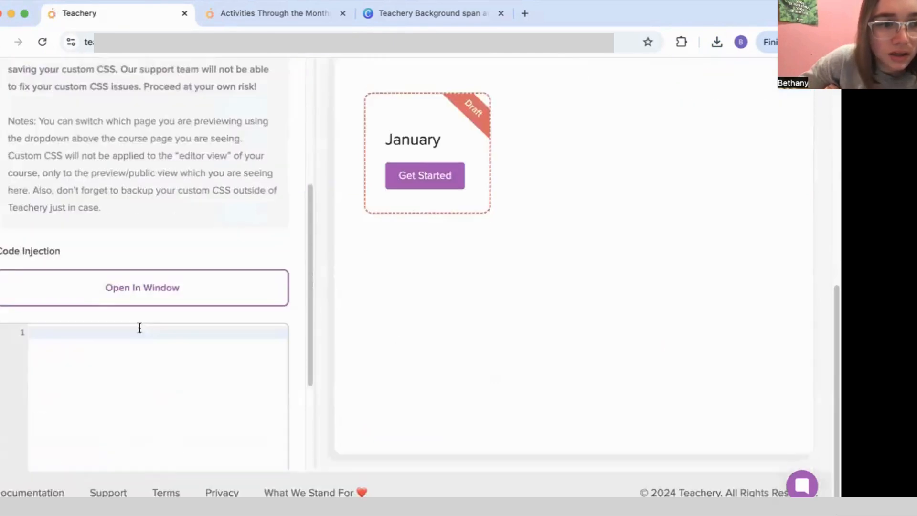
scroll(139, 327, down, 3)
right_click(62, 258)
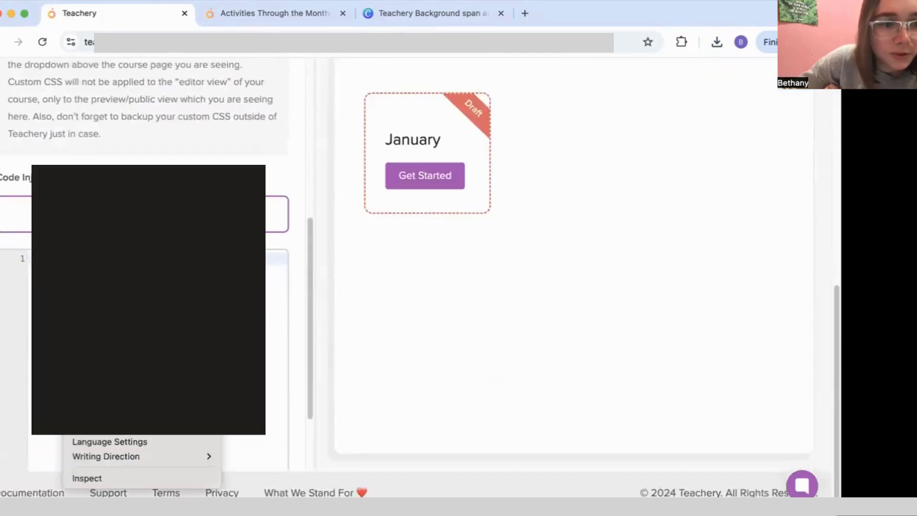
click(91, 377)
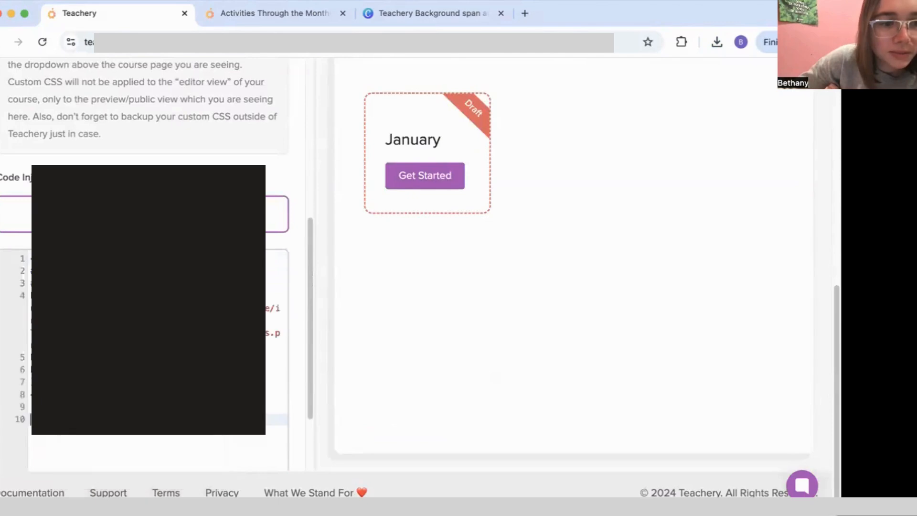
key(BackSpace)
key(BackSpace)
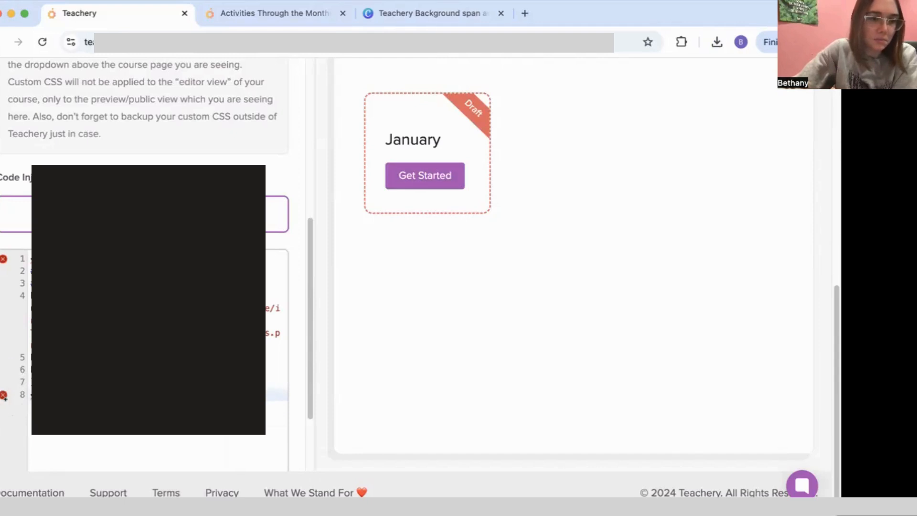
click(34, 259)
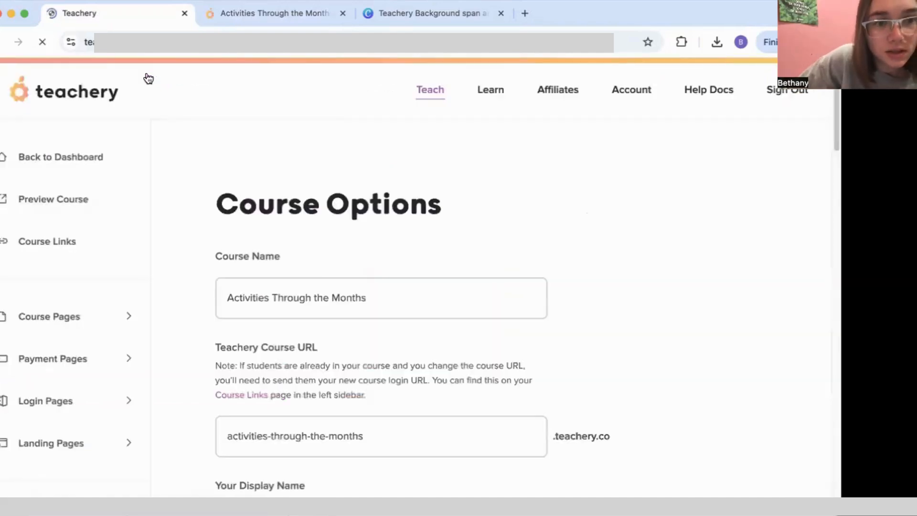
Step: Paste the custom style code into the Body Tag Code Injection box, then view the live course preview
scroll(323, 290, down, 15)
scroll(327, 296, down, 10)
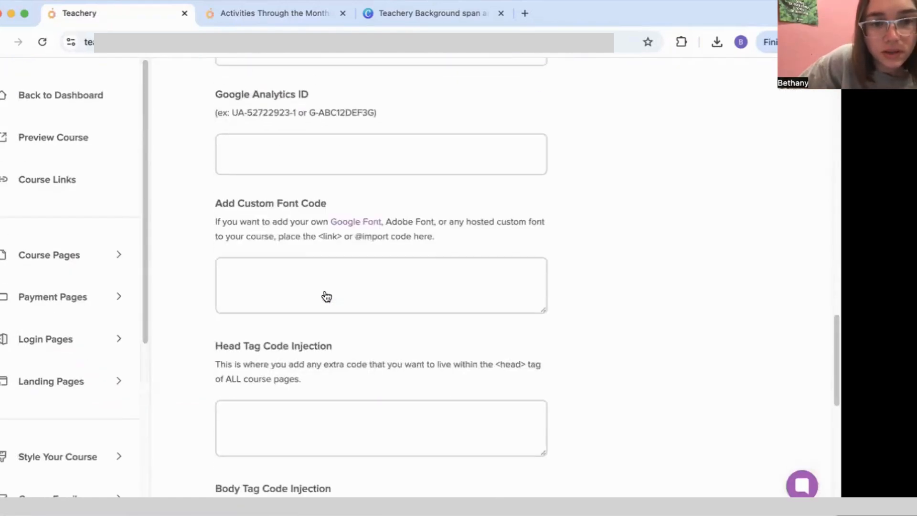
scroll(326, 290, down, 8)
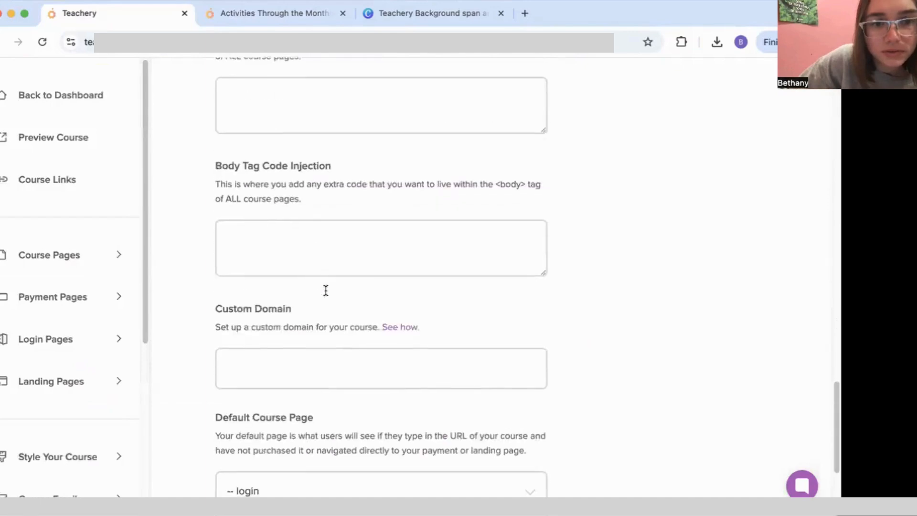
scroll(287, 244, up, 3)
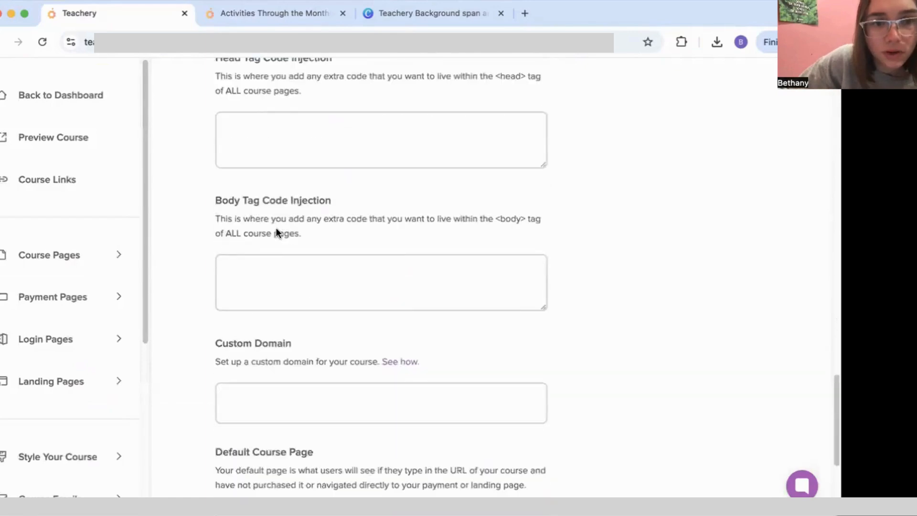
right_click(274, 271)
click(318, 377)
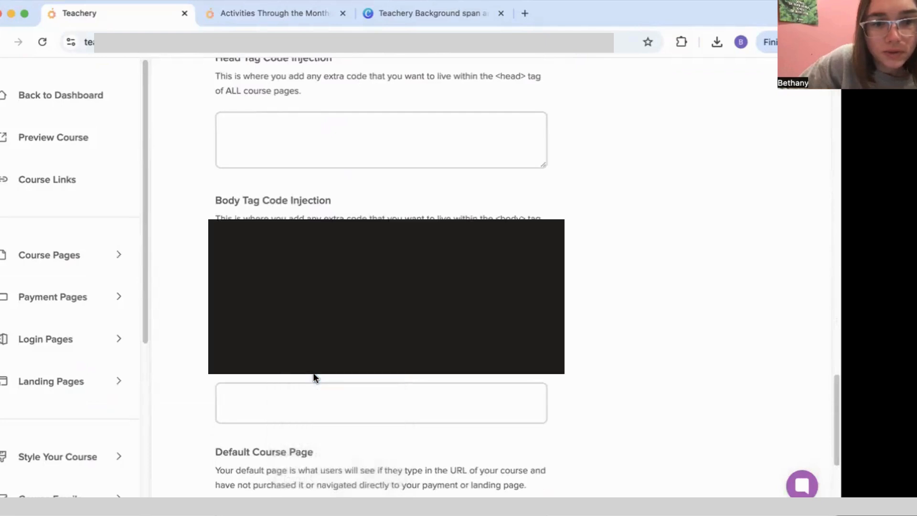
scroll(382, 335, down, 3)
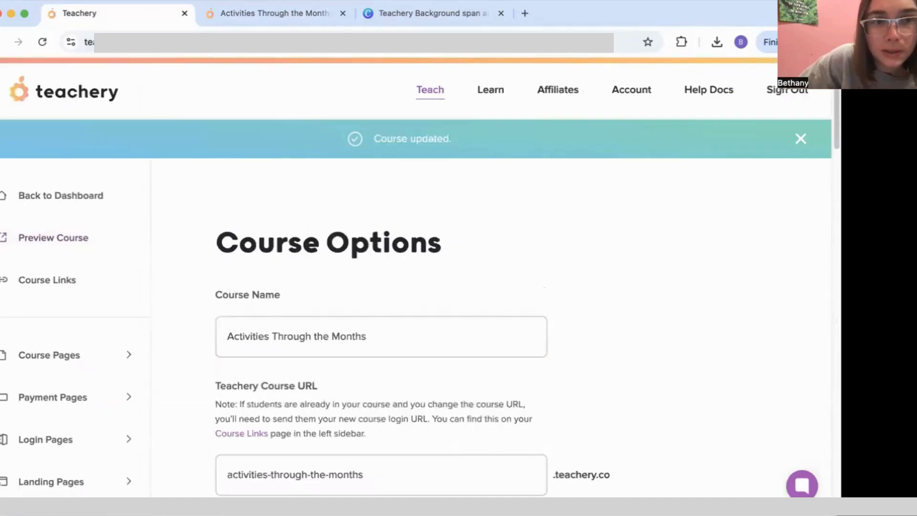
click(222, 19)
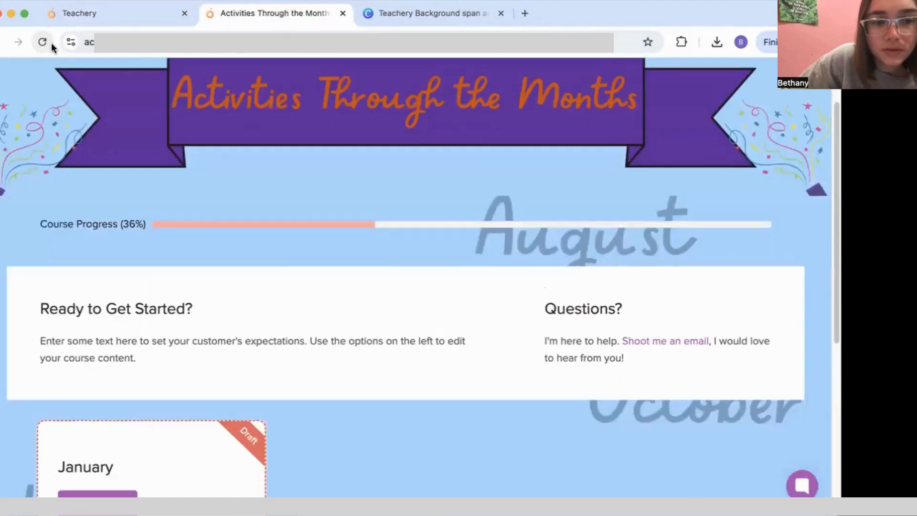
scroll(301, 282, down, 5)
scroll(301, 282, down, 2)
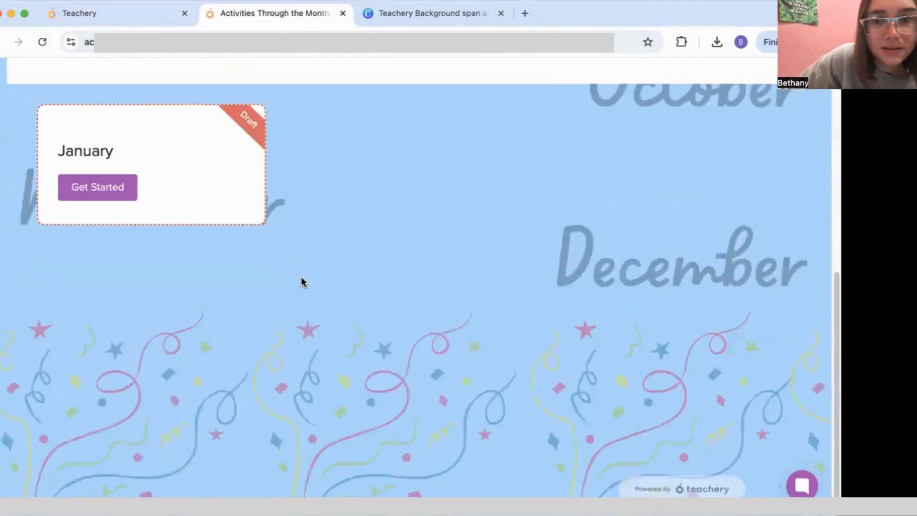
scroll(302, 282, up, 8)
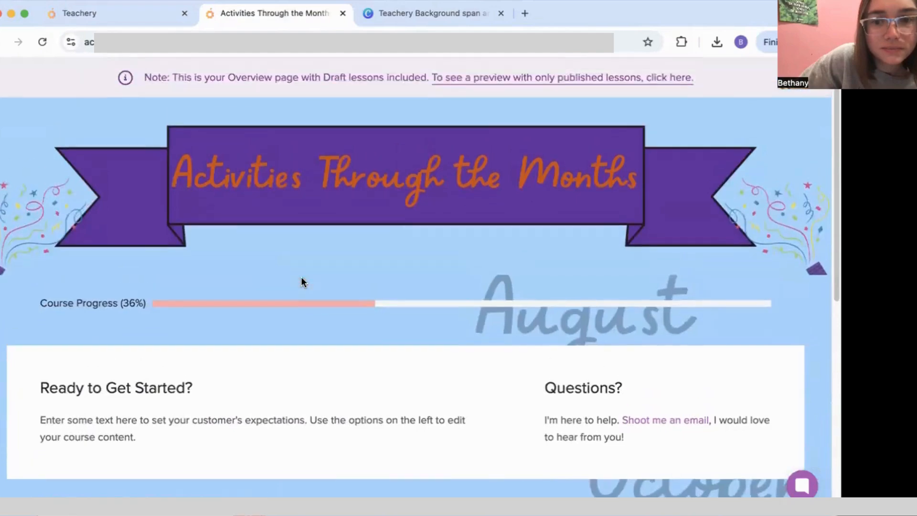
scroll(301, 277, down, 10)
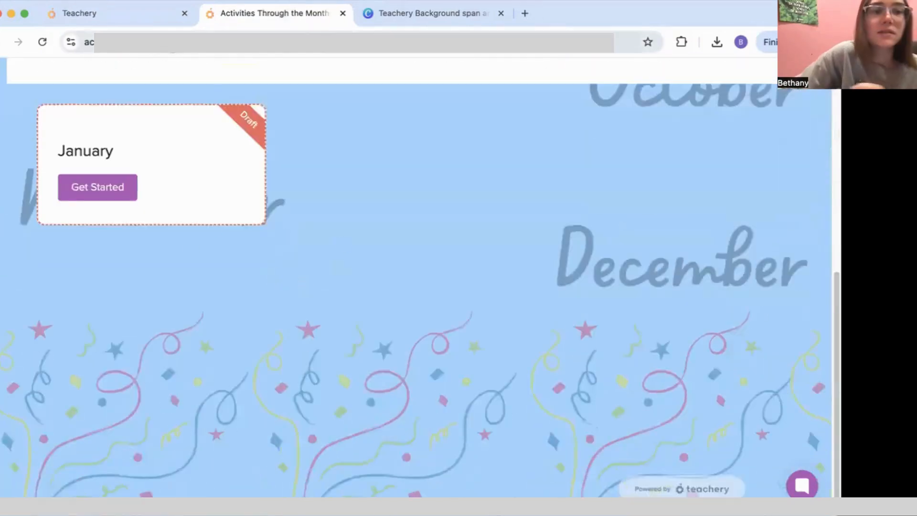
click(136, 22)
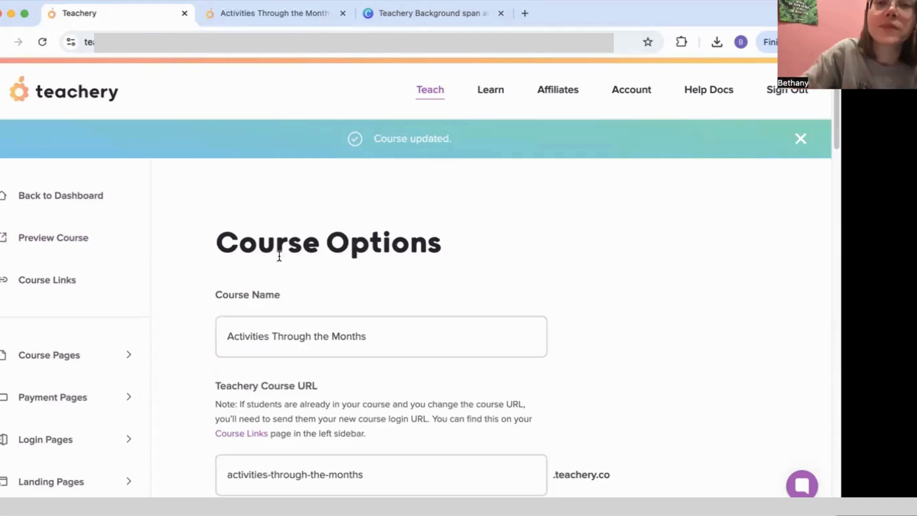
Step: Go from Course Options to Course Pages and start a new lesson with Add Lesson
scroll(359, 301, down, 15)
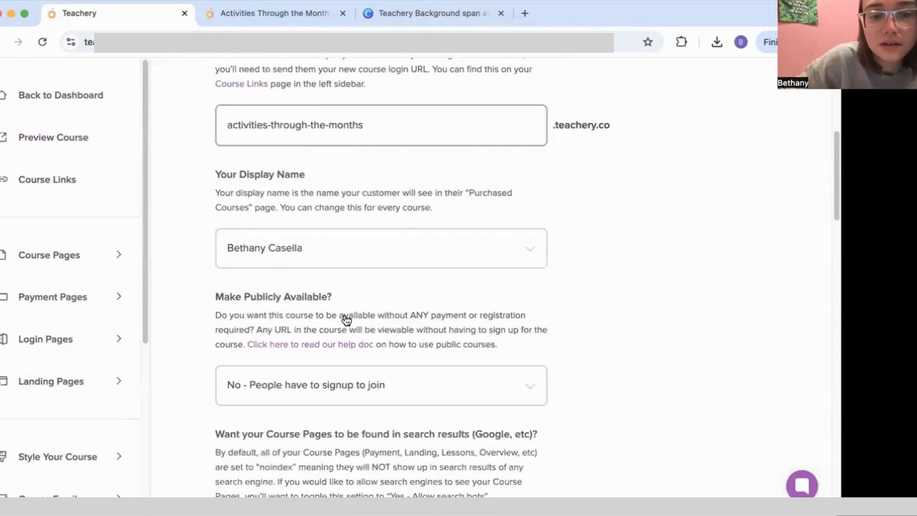
scroll(382, 287, down, 17)
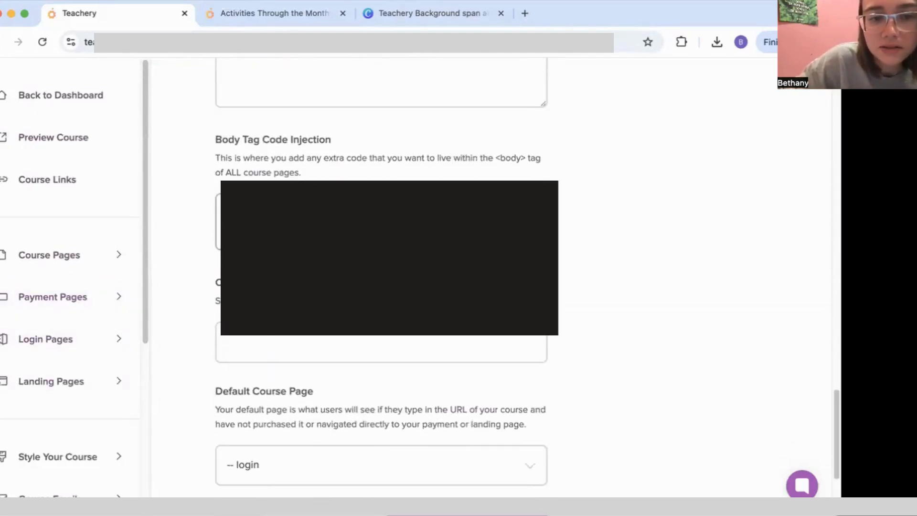
scroll(140, 271, down, 4)
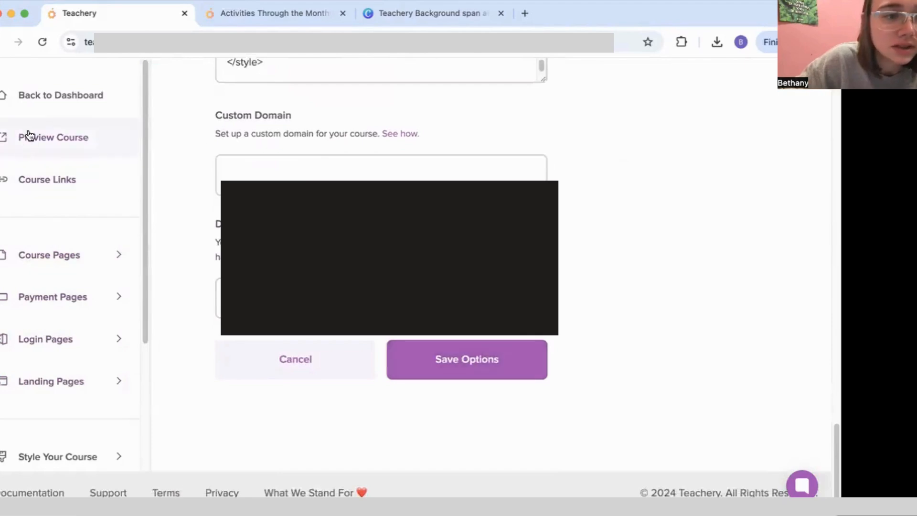
click(49, 256)
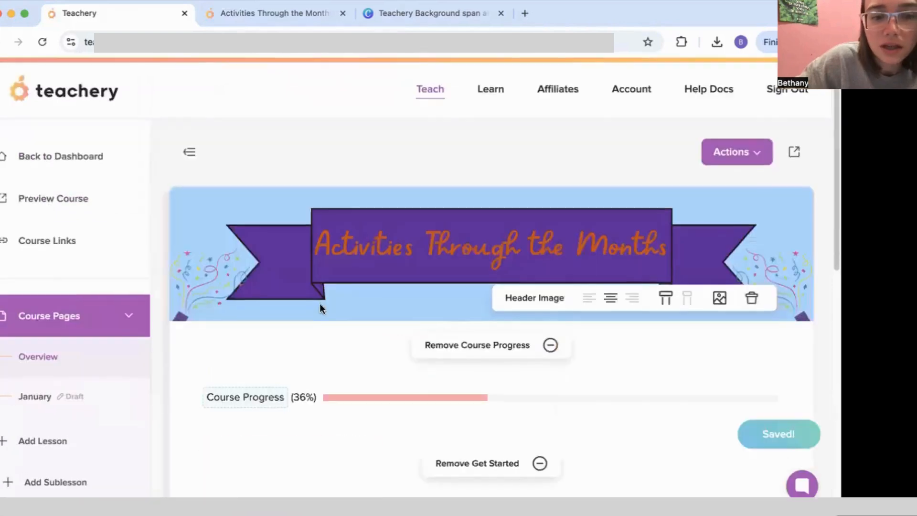
scroll(319, 303, down, 8)
scroll(325, 314, down, 3)
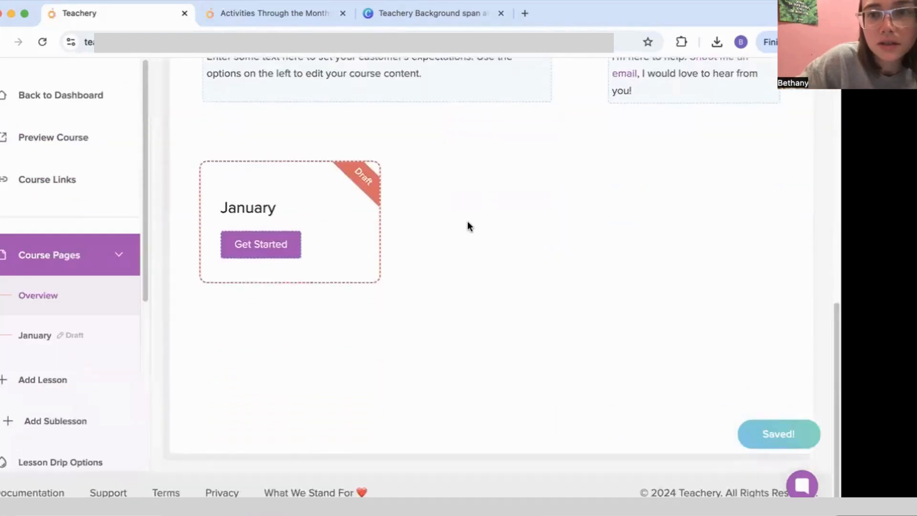
scroll(450, 232, up, 8)
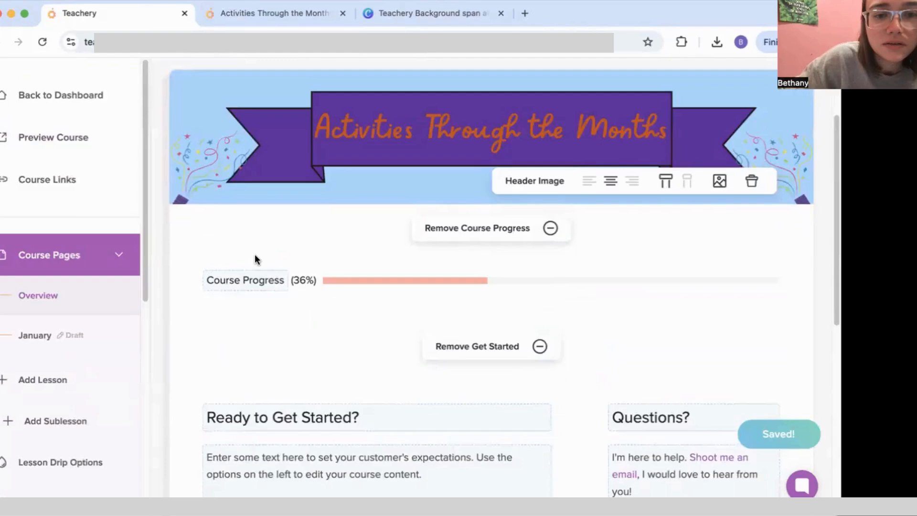
scroll(264, 273, up, 3)
scroll(262, 273, down, 3)
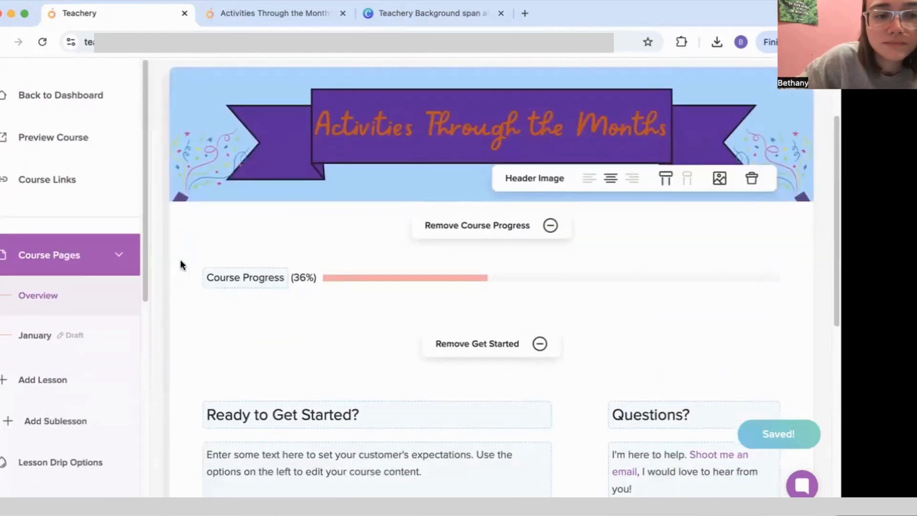
scroll(80, 316, down, 3)
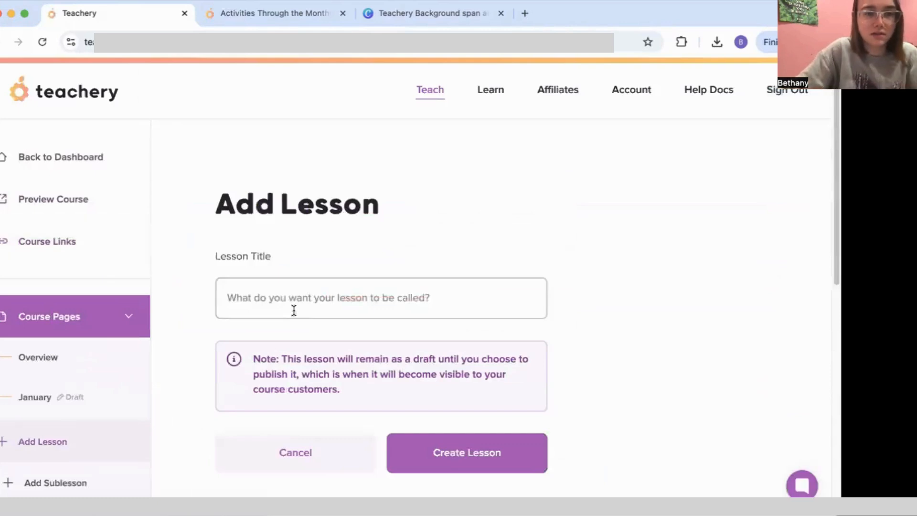
click(293, 308)
Step: Create the February lesson, retitle it February and delete its FEBRUARY label
text(V)
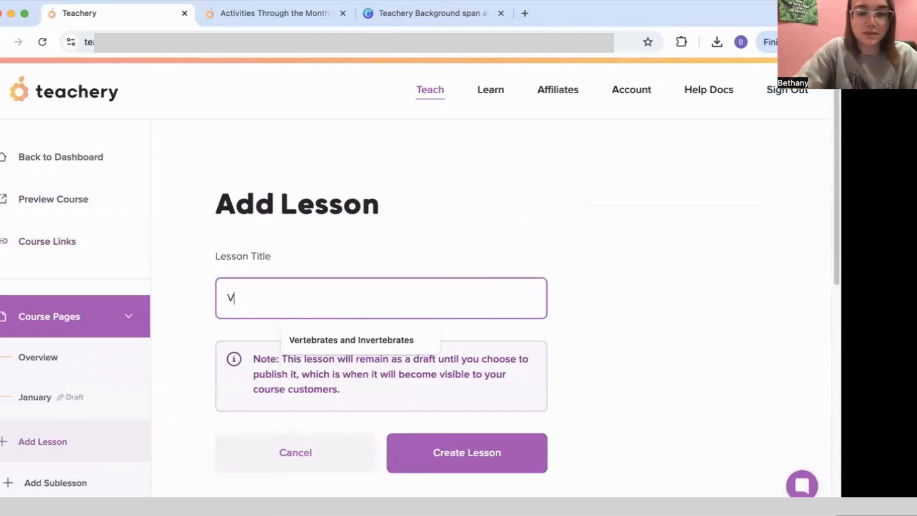
text(February)
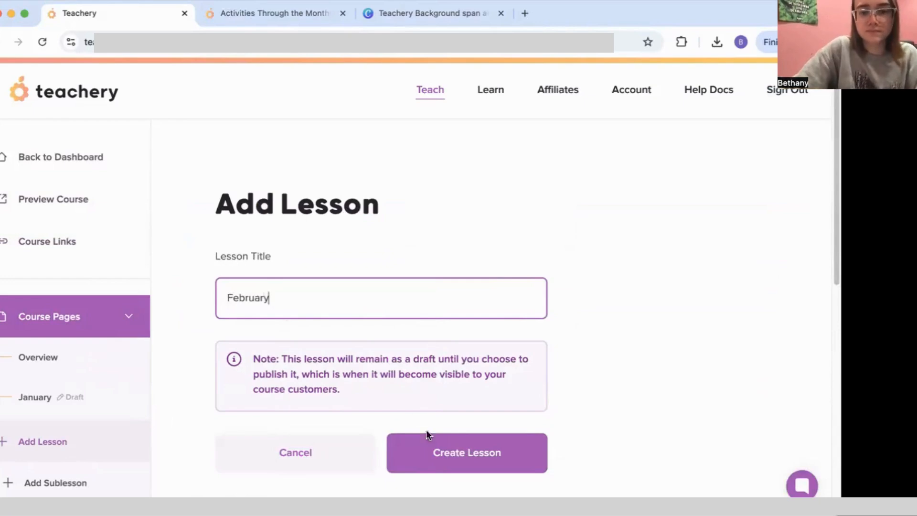
click(430, 442)
scroll(209, 350, down, 3)
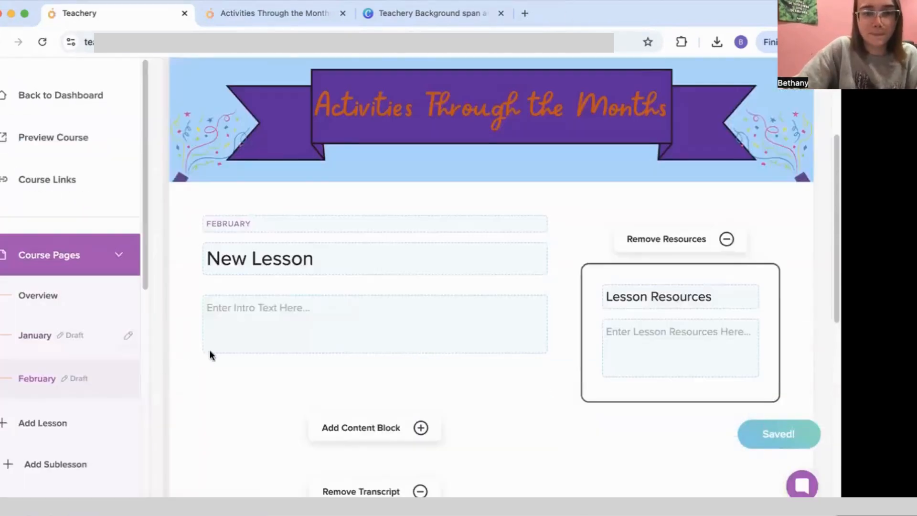
drag(261, 224, 178, 223)
key(super+c)
drag(342, 252, 198, 256)
key(super+v)
drag(268, 226, 183, 225)
key(BackSpace)
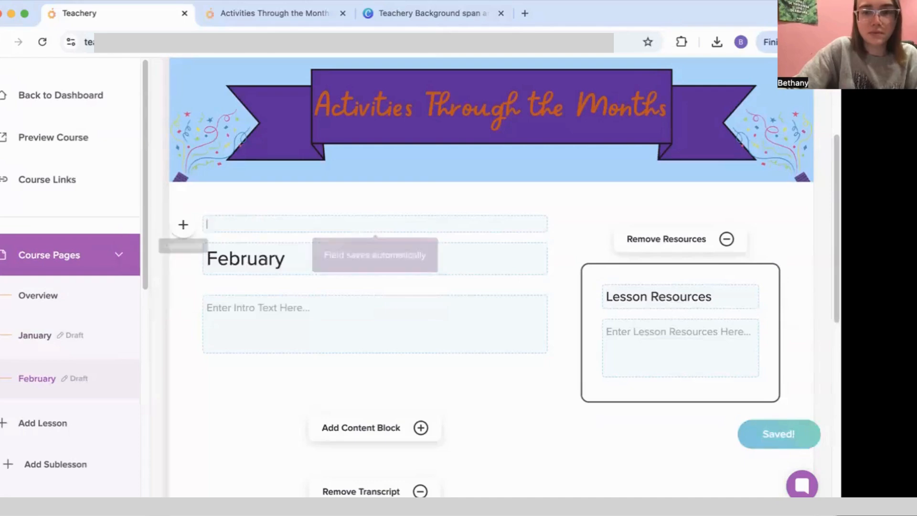
scroll(48, 401, down, 3)
Step: Add a March lesson, retitle it March and clear its MARCH label
click(43, 318)
click(282, 297)
text(M)
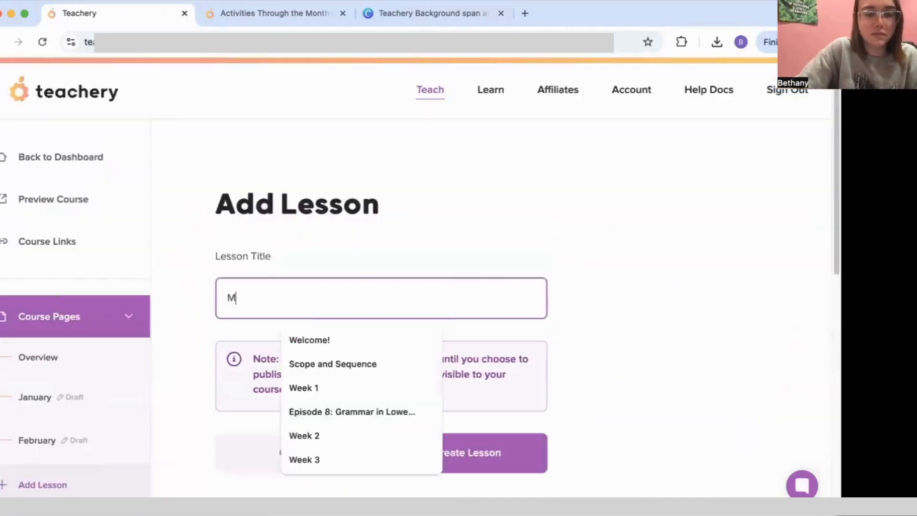
text(arch)
click(418, 451)
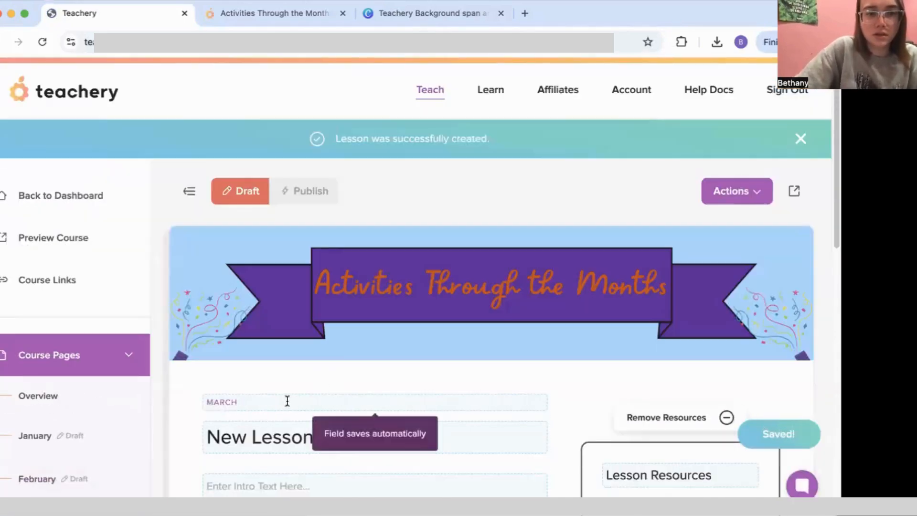
drag(287, 401, 206, 401)
key(super+c)
drag(368, 438, 207, 437)
key(super+v)
drag(239, 402, 194, 401)
key(BackSpace)
scroll(90, 423, down, 5)
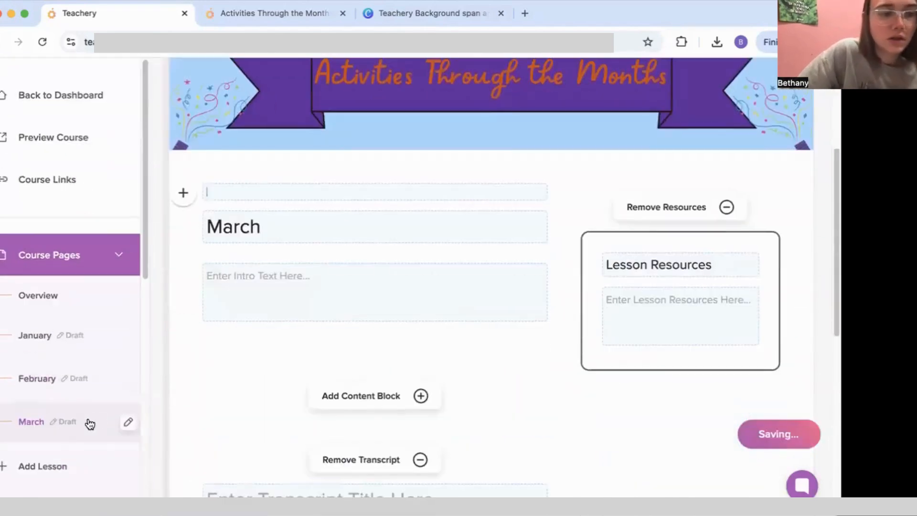
scroll(89, 423, down, 3)
Step: Add an April lesson, retitle it April and clear its APRIL label
click(61, 363)
click(287, 294)
text(April)
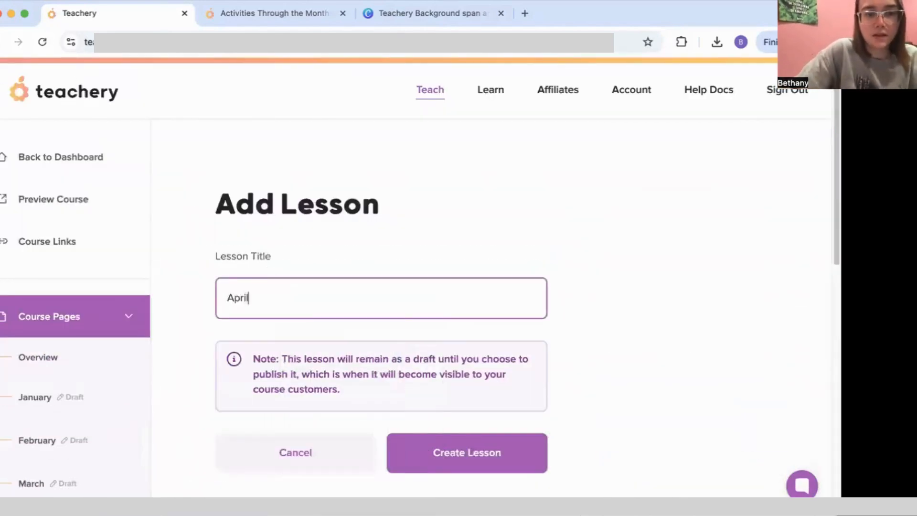
click(462, 451)
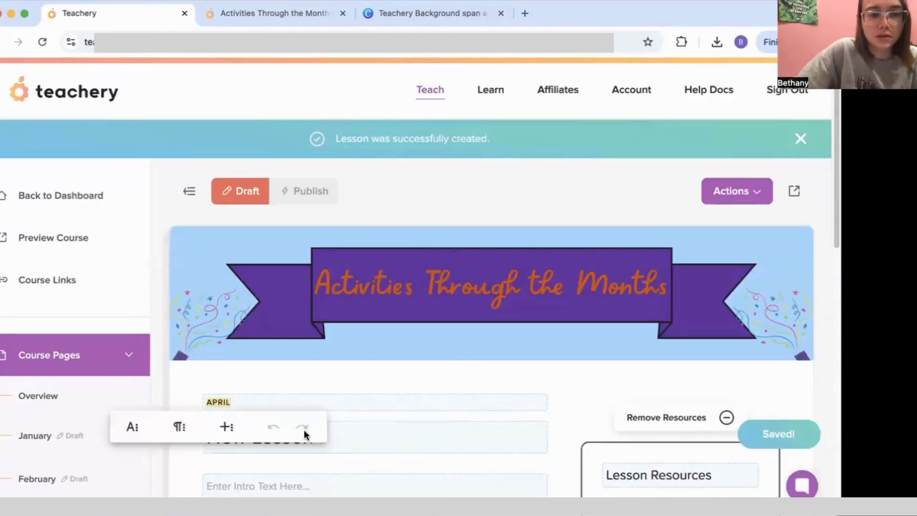
key(super+c)
drag(324, 437, 184, 436)
key(super+v)
drag(239, 401, 202, 401)
key(BackSpace)
scroll(91, 410, down, 5)
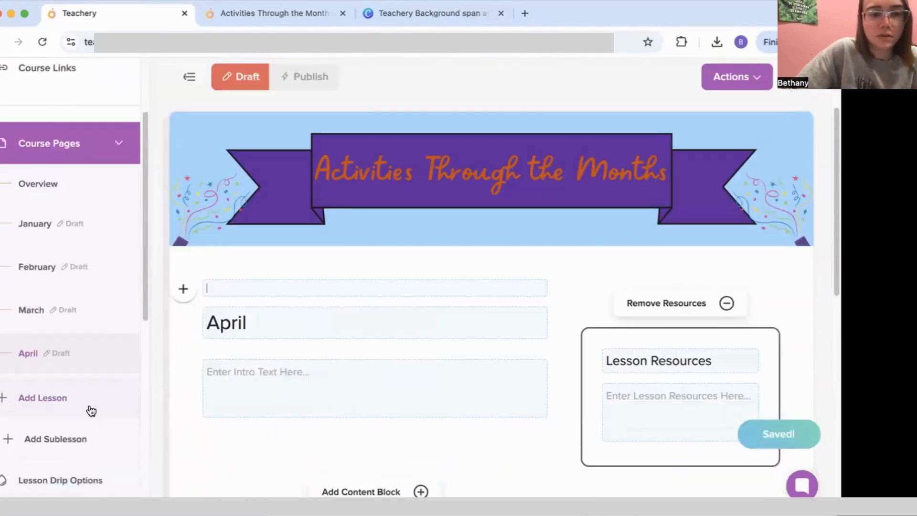
Step: Add a May lesson, retitle it May and delete its MAY label
click(90, 395)
click(296, 194)
text(May)
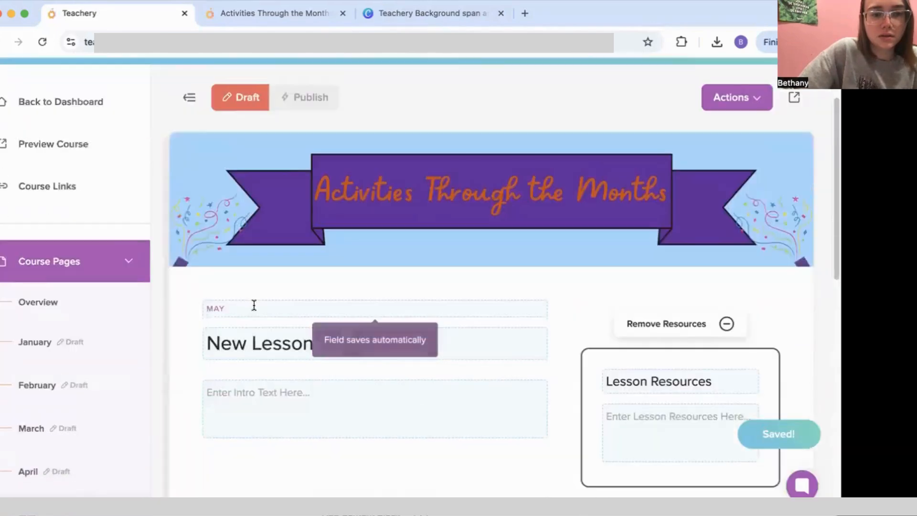
drag(250, 307, 203, 309)
key(super+c)
drag(326, 346, 198, 344)
key(super+v)
drag(245, 310, 187, 309)
key(BackSpace)
scroll(88, 426, down, 5)
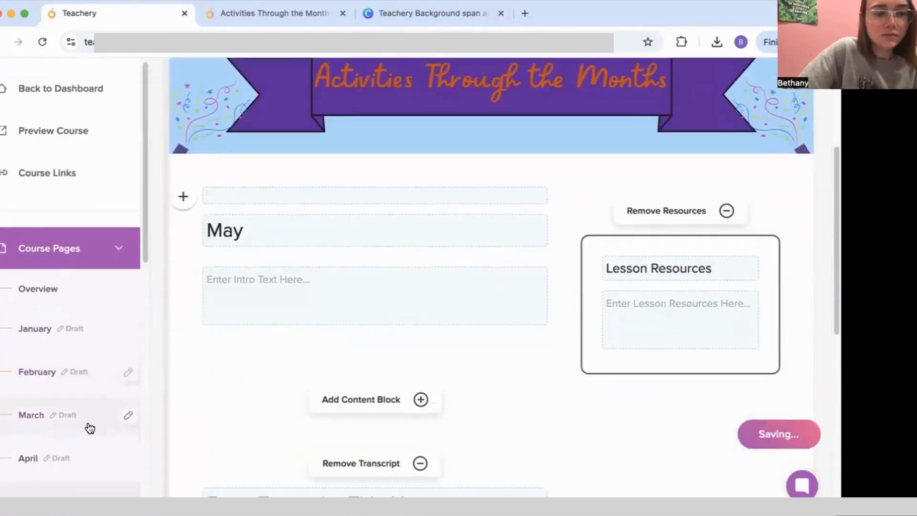
Step: Create the August lesson, retitle it August and publish it
click(262, 296)
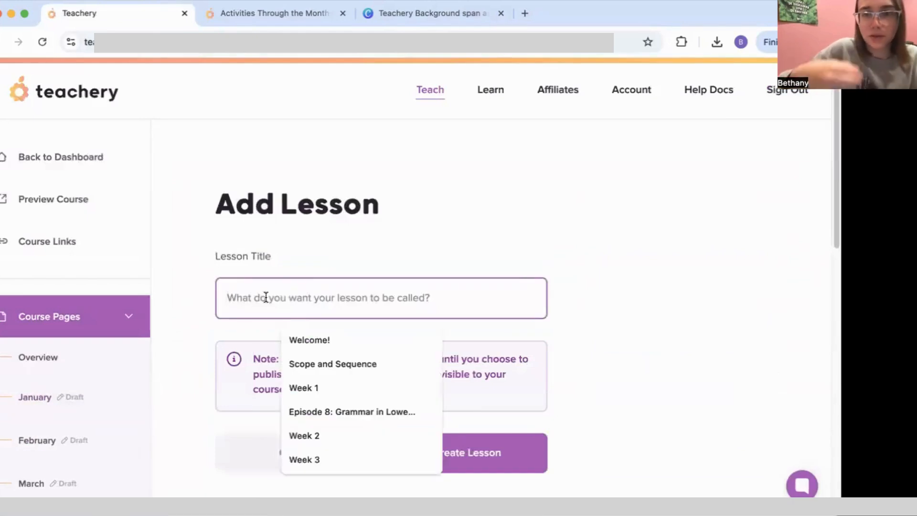
text(Agus)
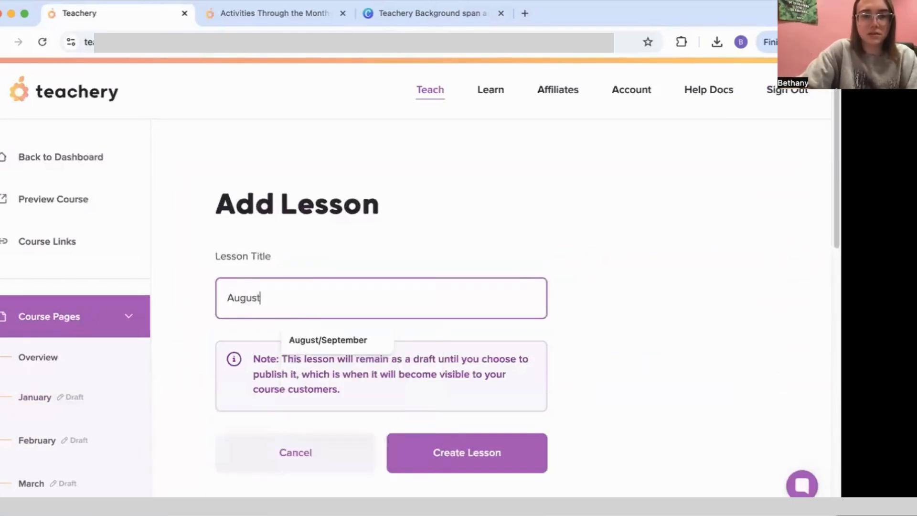
click(475, 353)
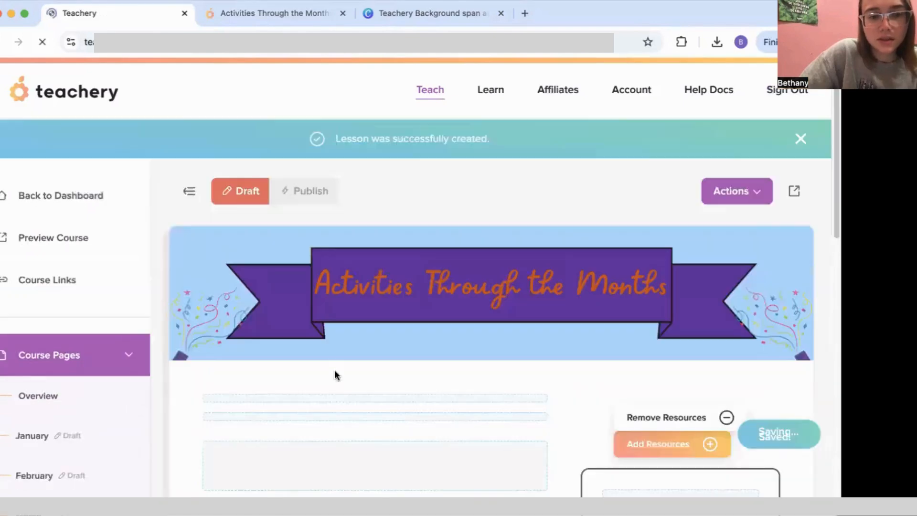
drag(244, 403, 211, 407)
key(super+c)
drag(315, 438, 206, 430)
key(super+v)
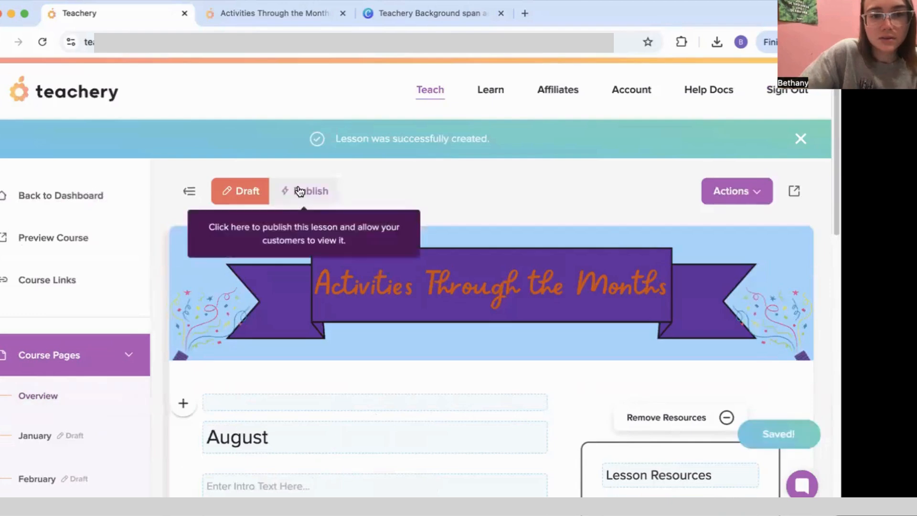
click(301, 191)
click(516, 287)
scroll(124, 364, down, 8)
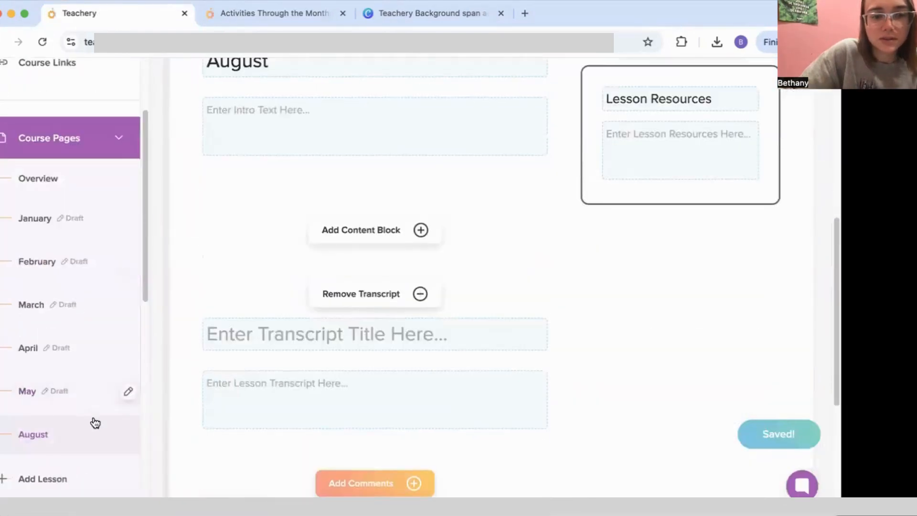
scroll(92, 425, down, 1)
Step: Create and publish the September lesson, typing September as its title
click(65, 449)
click(269, 301)
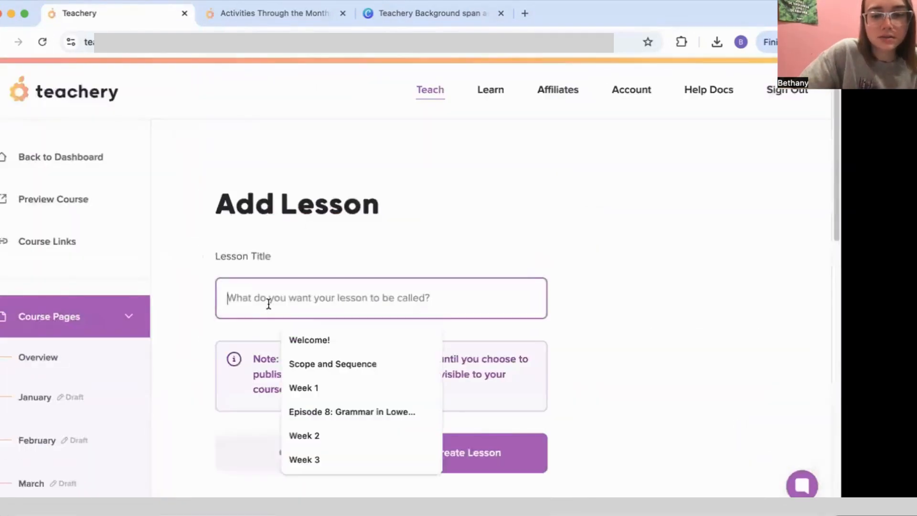
text(September)
click(477, 451)
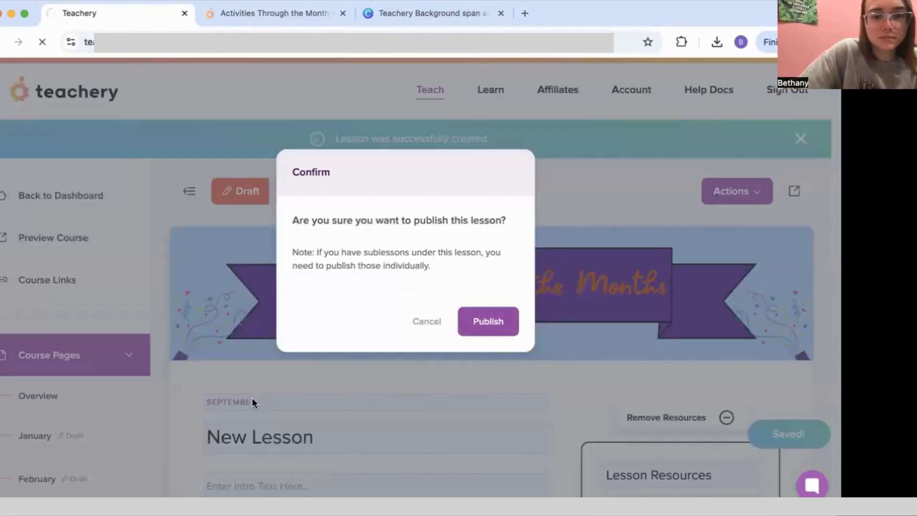
click(492, 324)
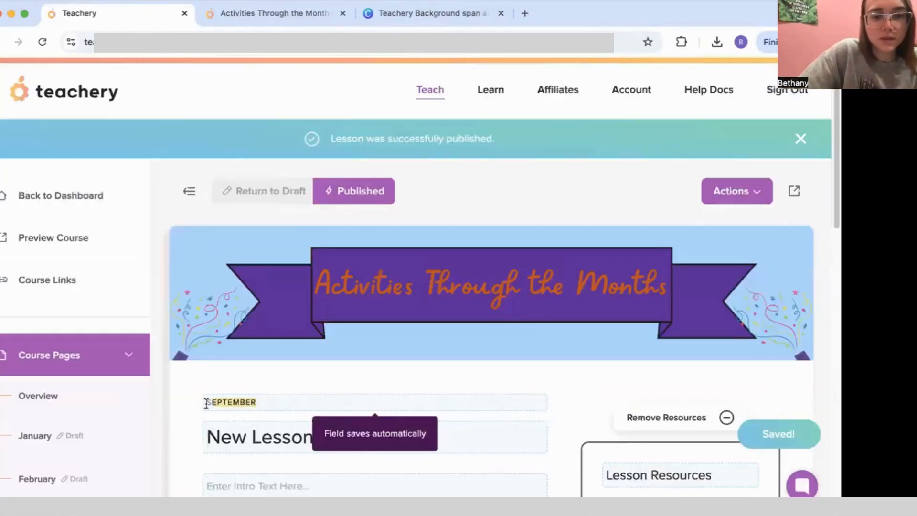
triple_click(348, 436)
text(September)
scroll(296, 412, down, 5)
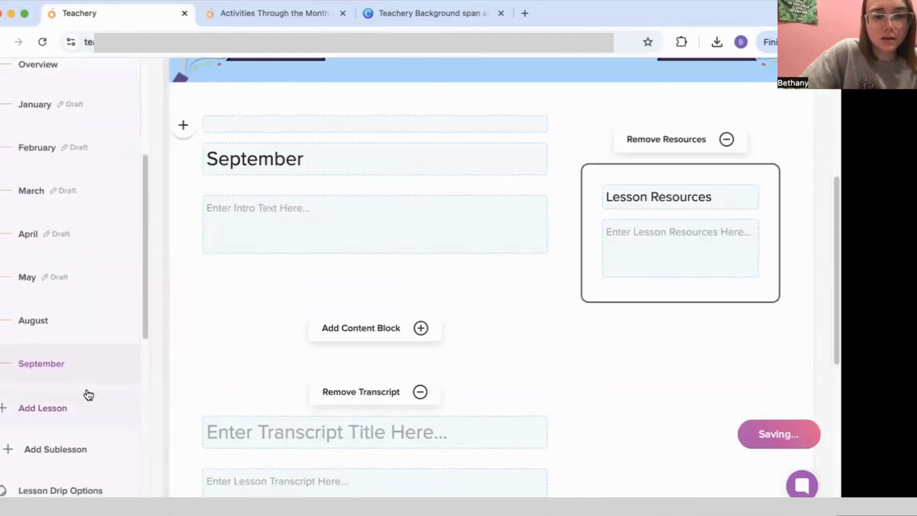
Step: Create and publish the October lesson, retitle it October and delete its OCTOBER label
click(86, 380)
click(276, 306)
text(Ocot)
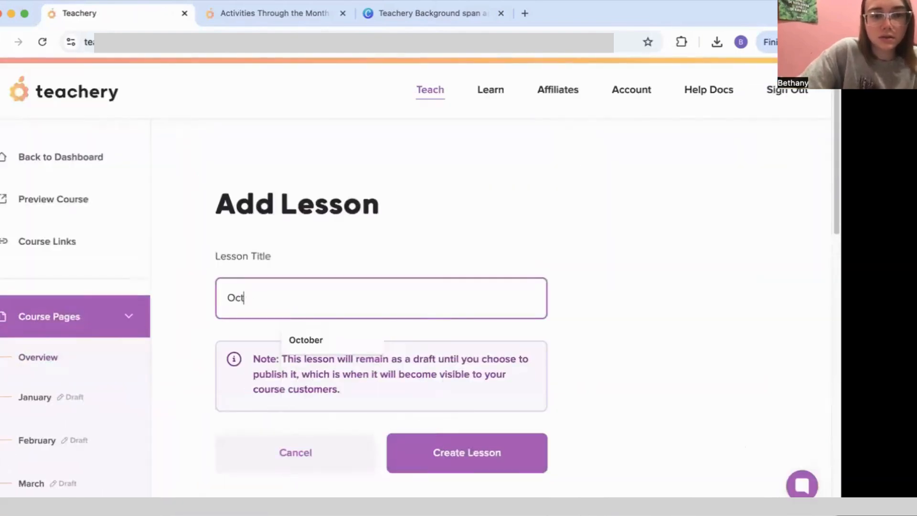
click(301, 340)
click(442, 461)
click(313, 194)
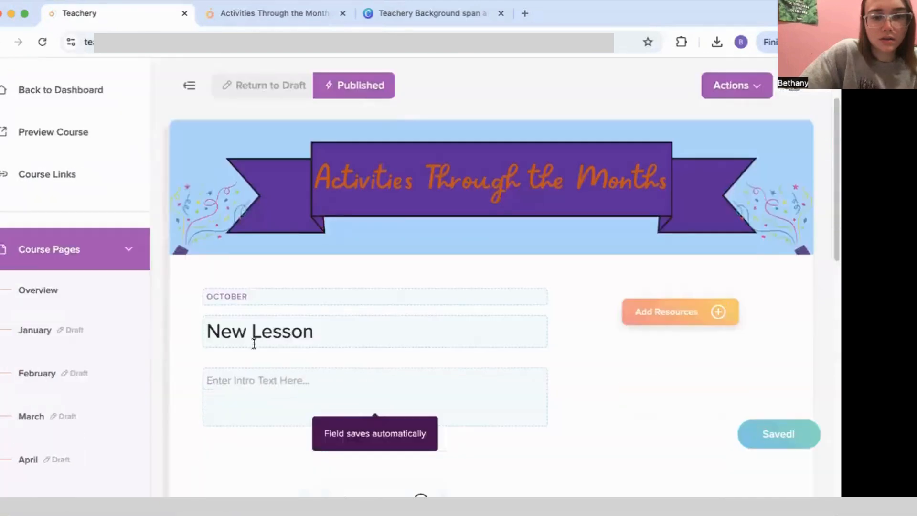
drag(254, 297, 158, 293)
key(super+c)
drag(317, 332, 109, 330)
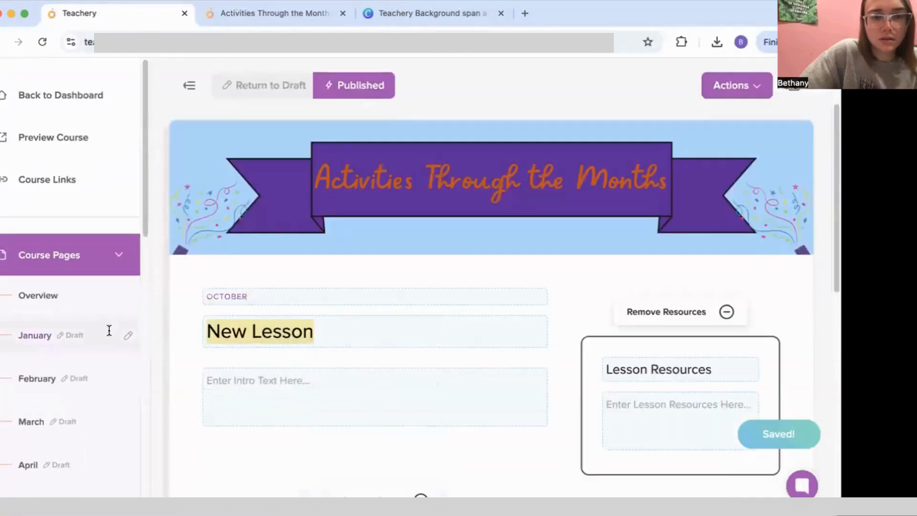
key(super+v)
drag(255, 297, 158, 297)
key(BackSpace)
scroll(141, 312, down, 8)
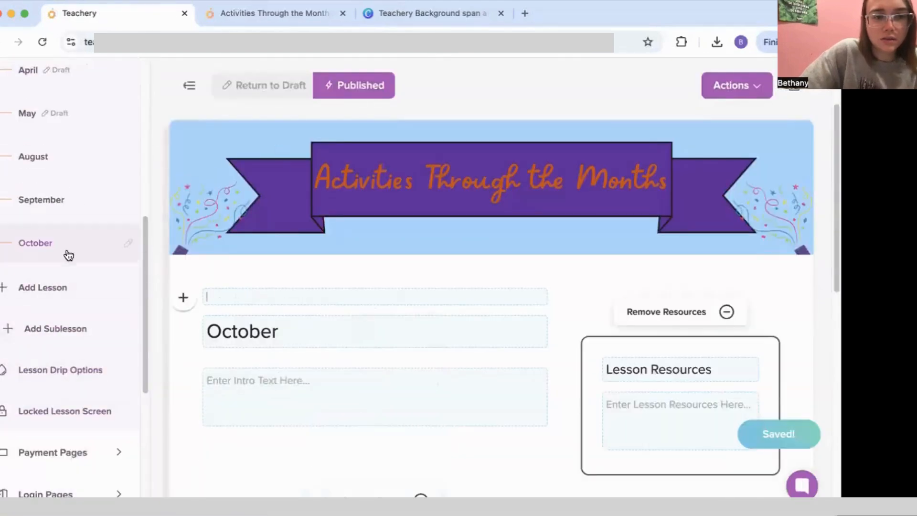
Step: Create the November lesson and publish it
text(November)
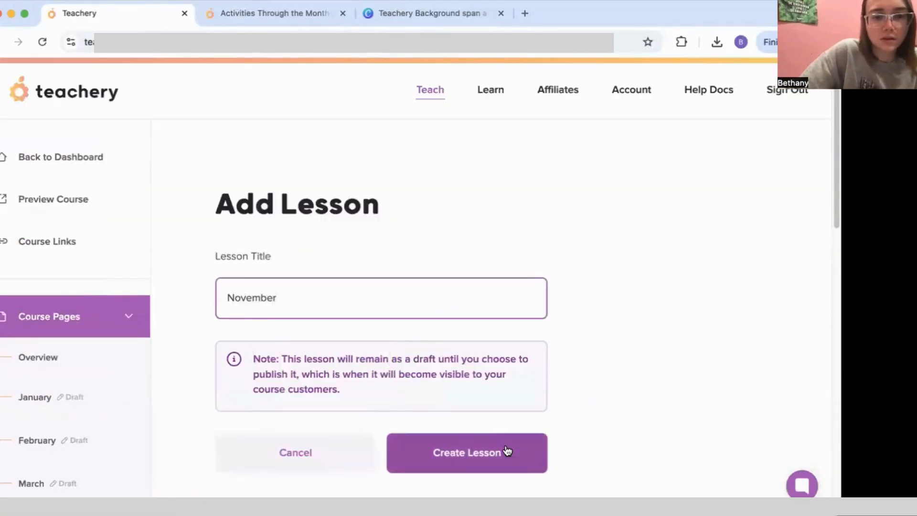
click(507, 451)
click(293, 191)
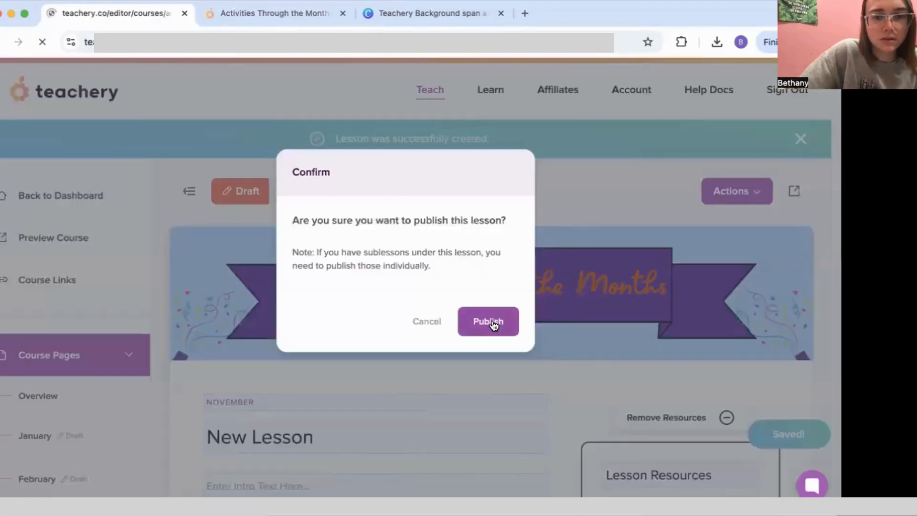
click(491, 321)
scroll(101, 364, down, 3)
scroll(100, 364, down, 6)
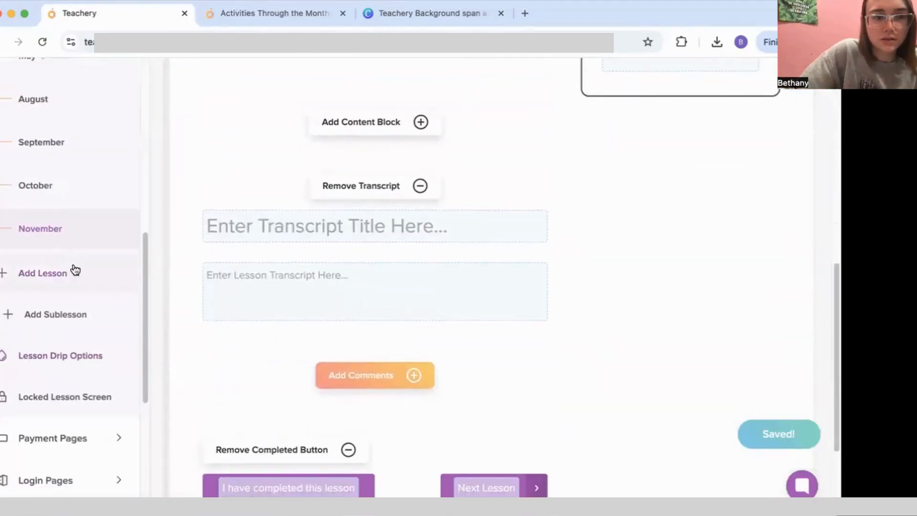
Step: Create the December lesson and publish it
click(74, 270)
text(Decembe)
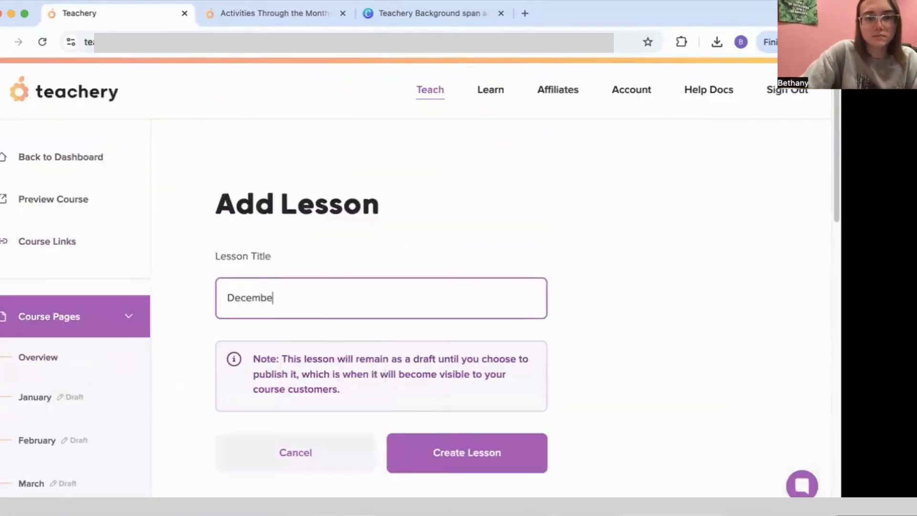
text(r)
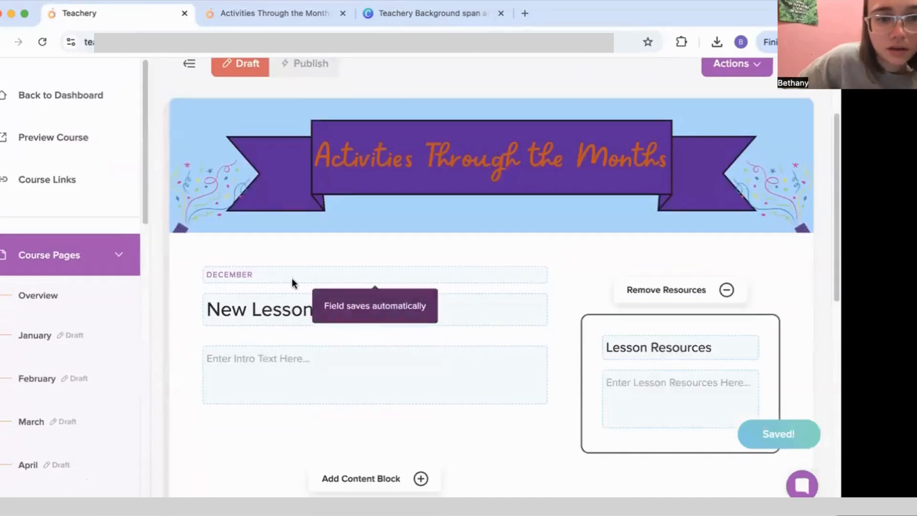
drag(292, 278, 135, 285)
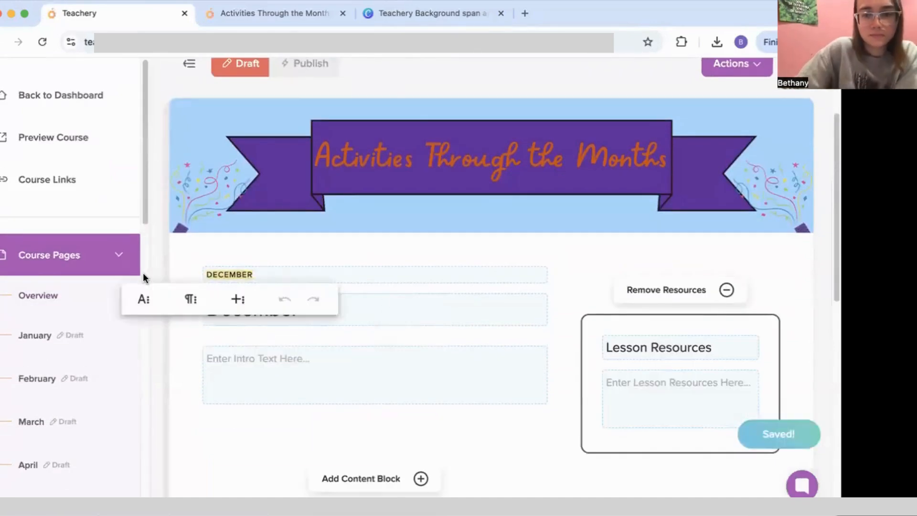
click(305, 63)
click(482, 322)
Step: Reload the course preview to check the new month lessons
click(275, 13)
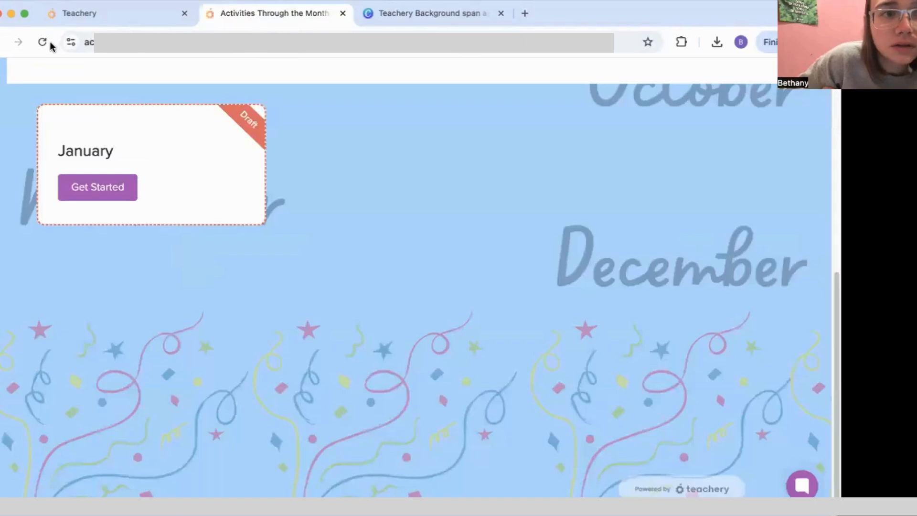
click(42, 42)
scroll(194, 288, down, 5)
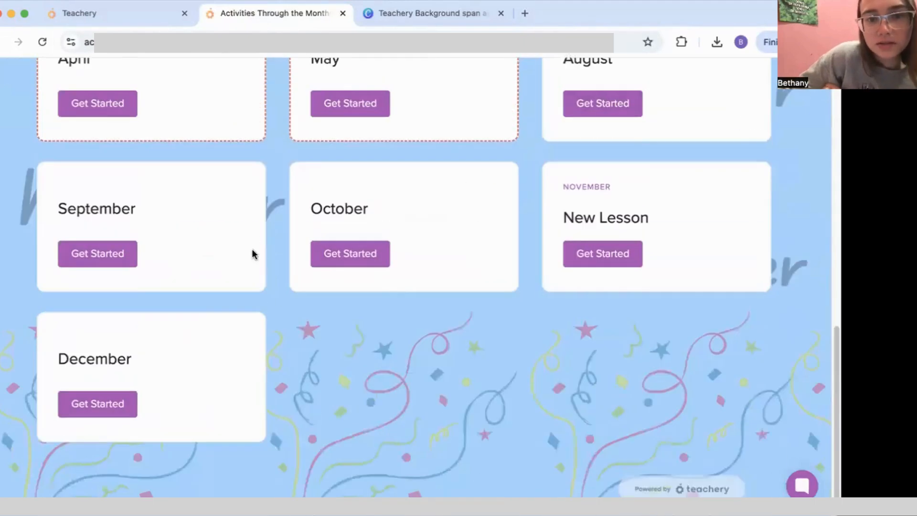
Step: Back in the editor, title the November lesson November and delete its NOVEMBER label
click(143, 15)
scroll(98, 266, down, 5)
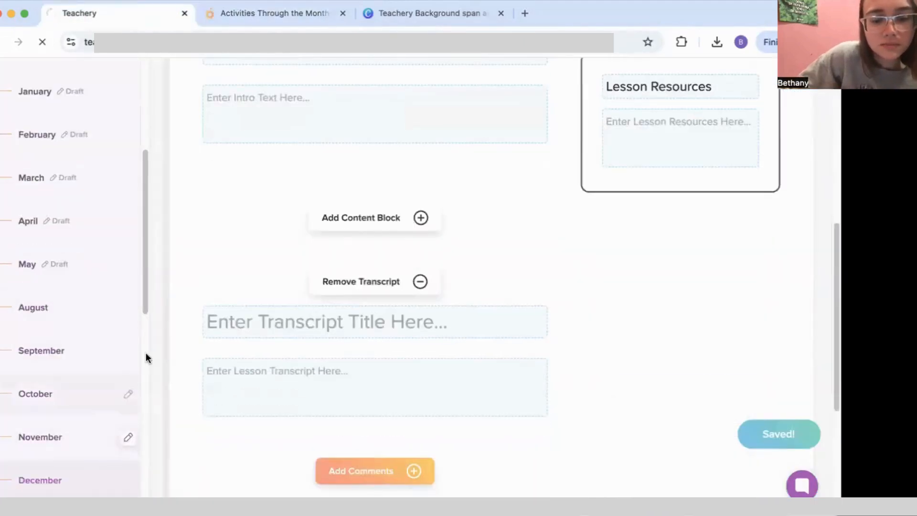
drag(279, 368, 203, 353)
key(super+c)
key(super+v)
drag(348, 407, 186, 357)
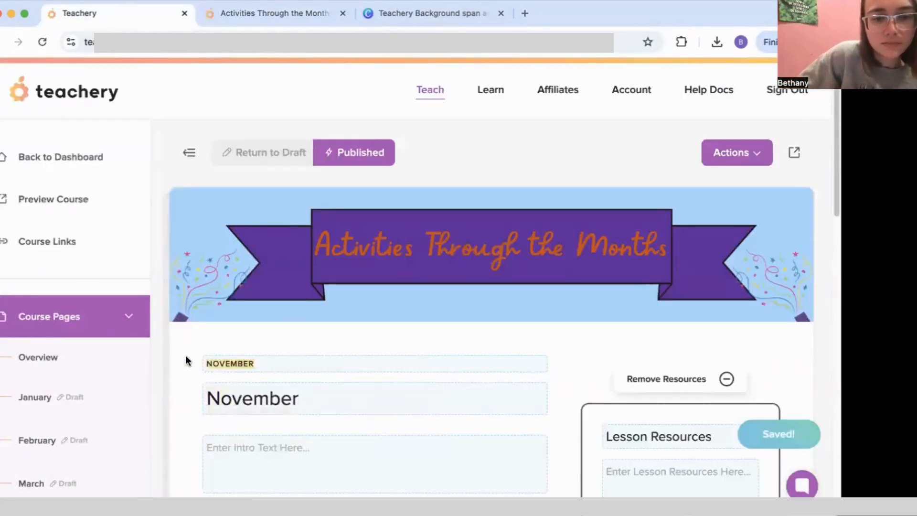
key(BackSpace)
Step: Open the January lesson and delete its months image
scroll(137, 354, down, 5)
scroll(57, 266, up, 3)
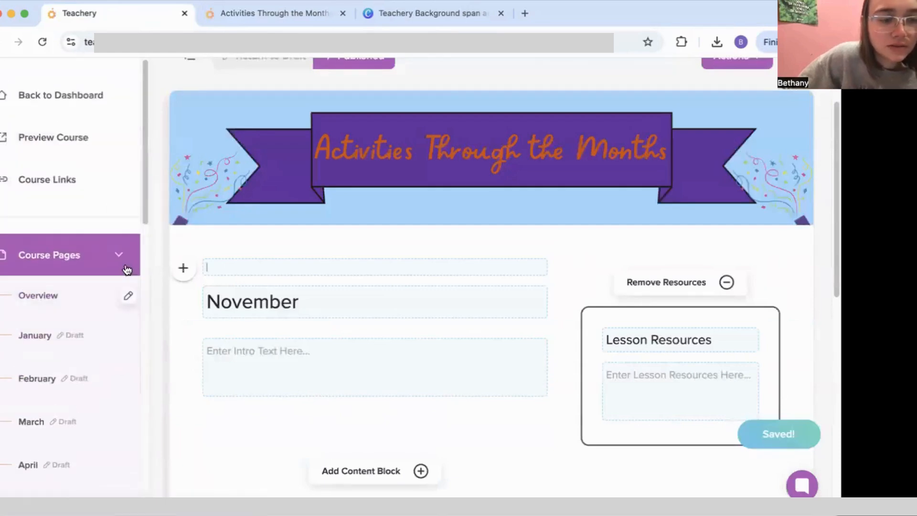
scroll(114, 286, down, 1)
click(99, 307)
scroll(102, 371, down, 10)
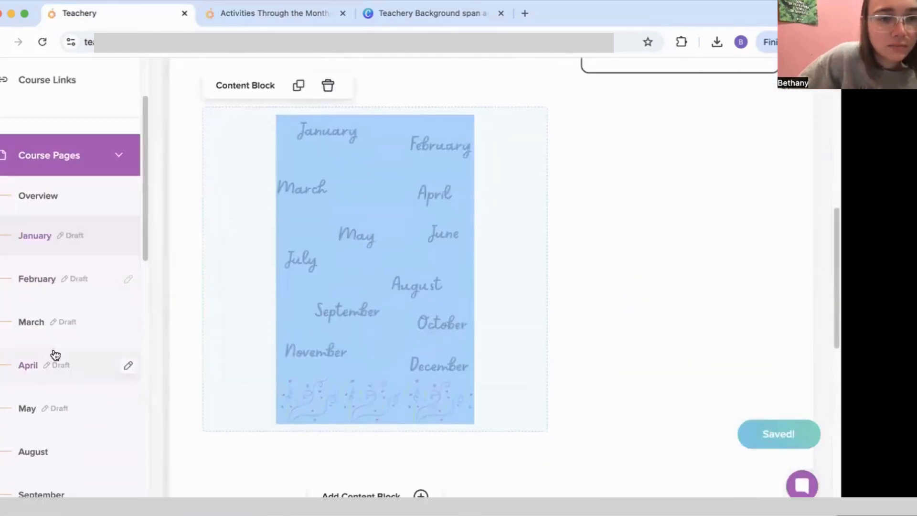
click(299, 253)
key(BackSpace)
Step: Drag the August through December lessons above January in Course Pages
scroll(71, 428, down, 1)
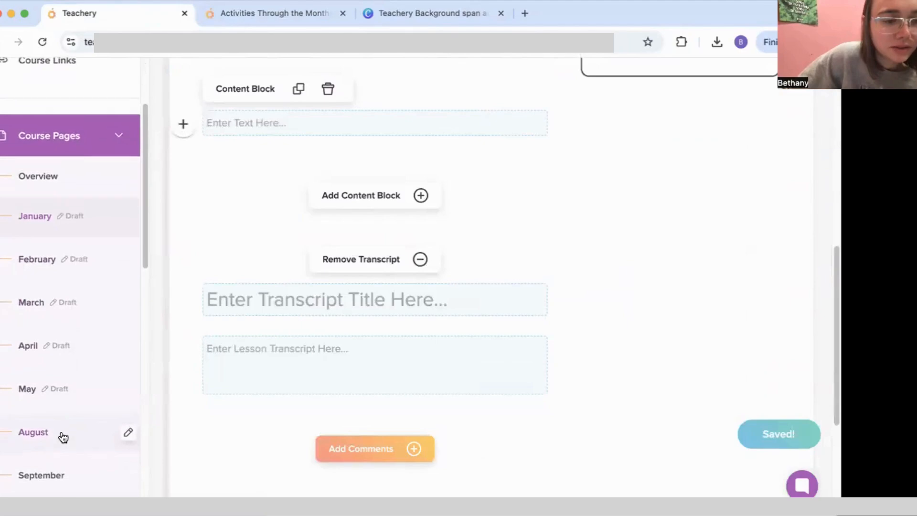
drag(67, 419, 66, 201)
drag(81, 474, 76, 264)
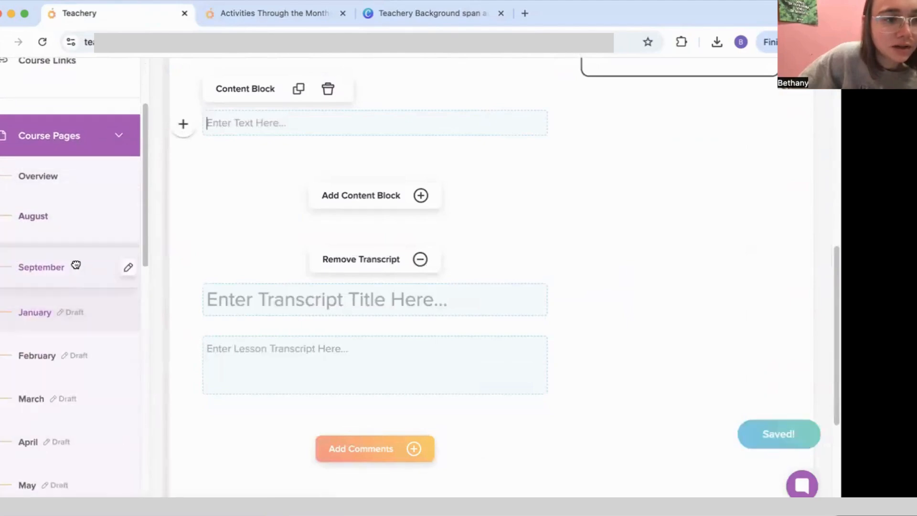
scroll(74, 424, down, 5)
drag(68, 398, 62, 178)
drag(68, 440, 67, 225)
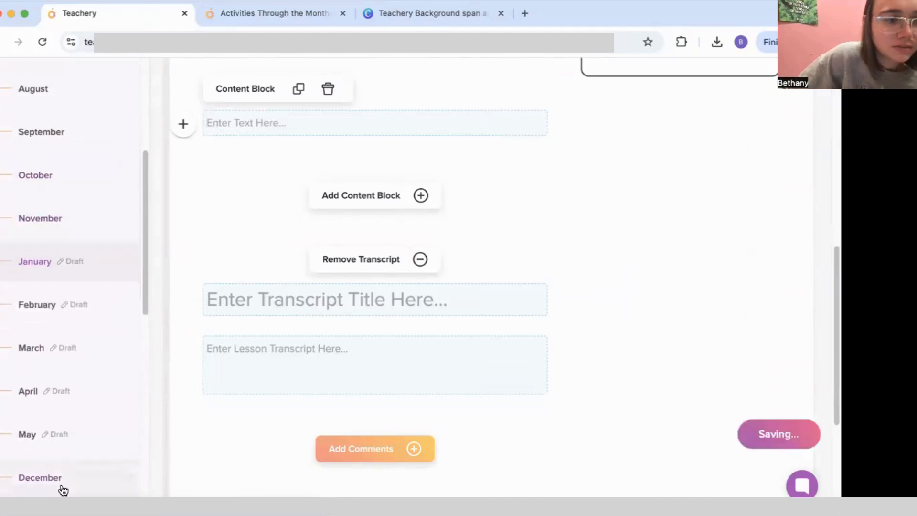
drag(62, 489, 75, 284)
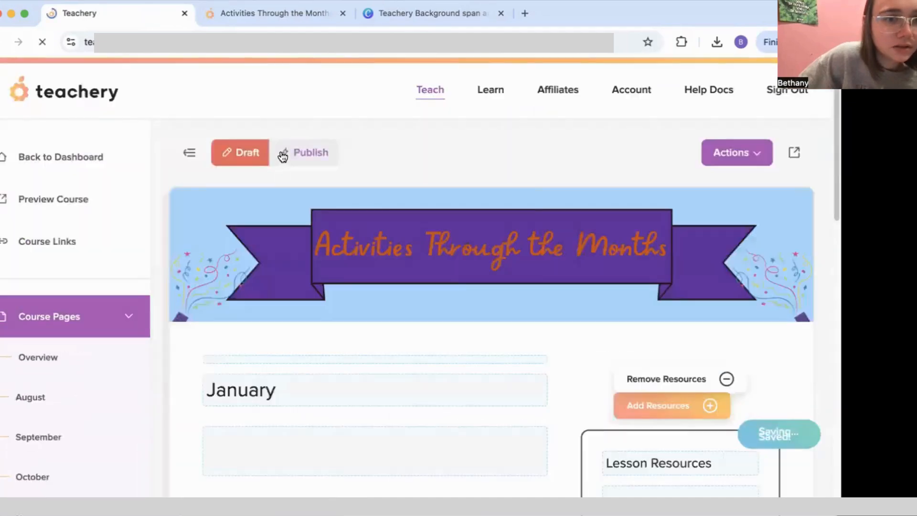
Step: Publish the March, April and May lessons, confirming each
click(286, 153)
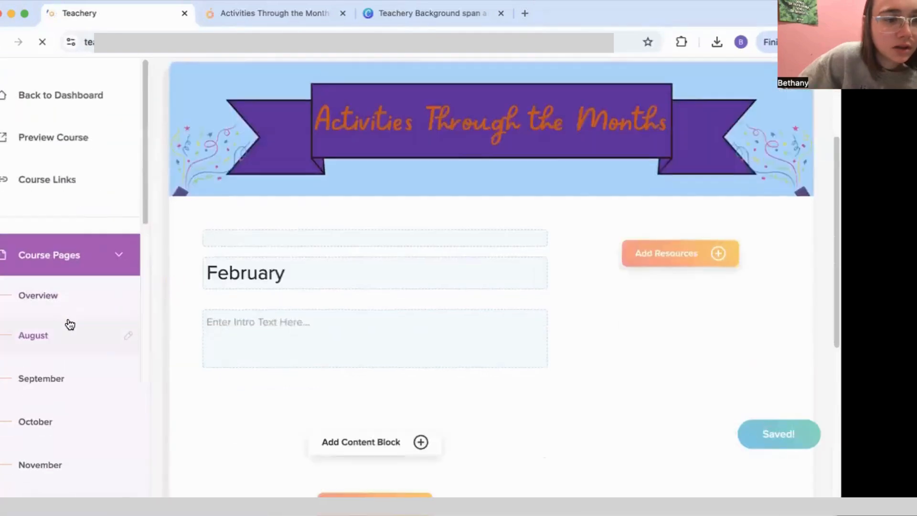
scroll(72, 339, down, 5)
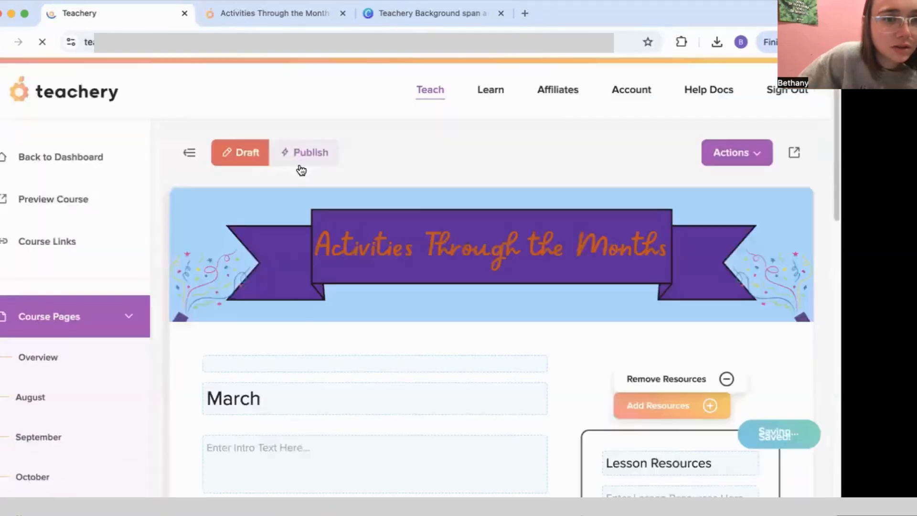
click(301, 157)
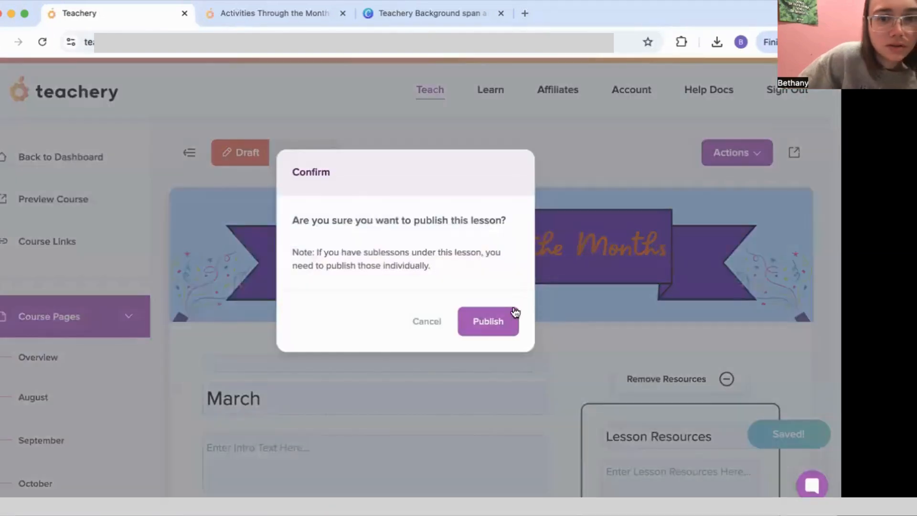
click(489, 315)
scroll(82, 300, down, 6)
click(68, 454)
click(301, 157)
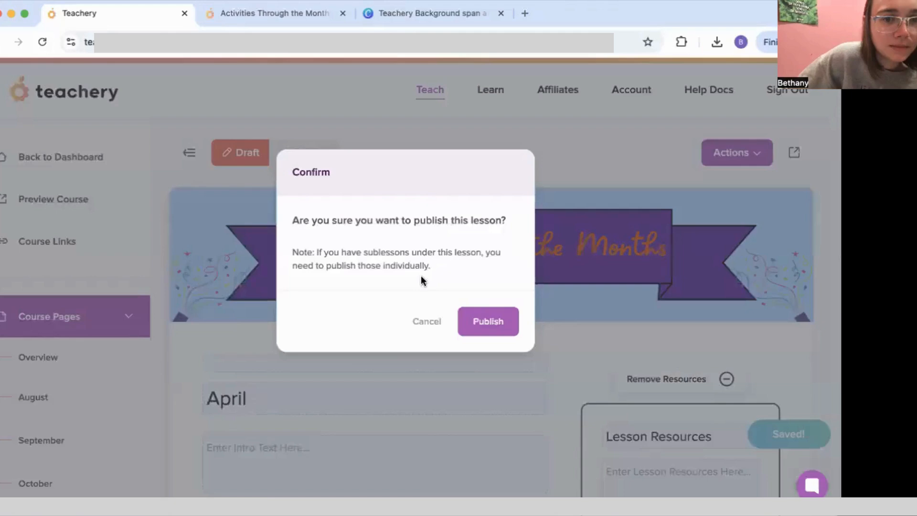
key(Return)
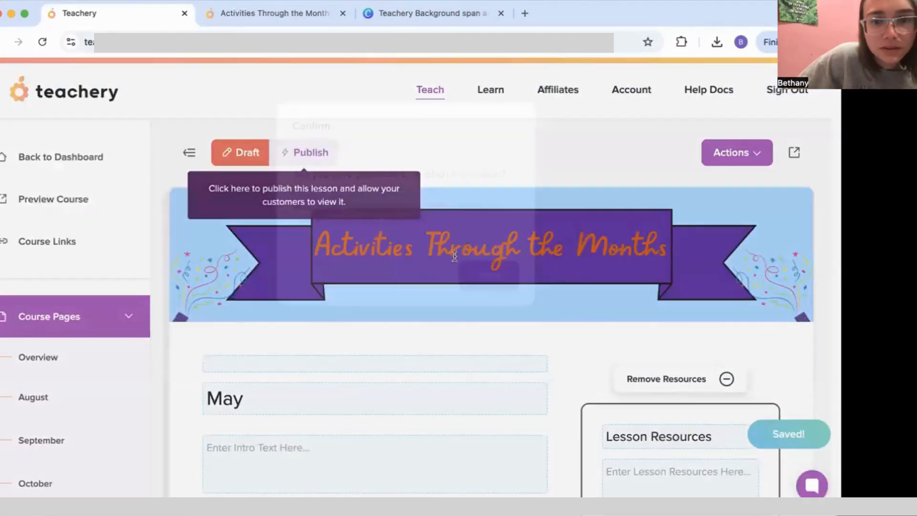
click(302, 152)
key(Return)
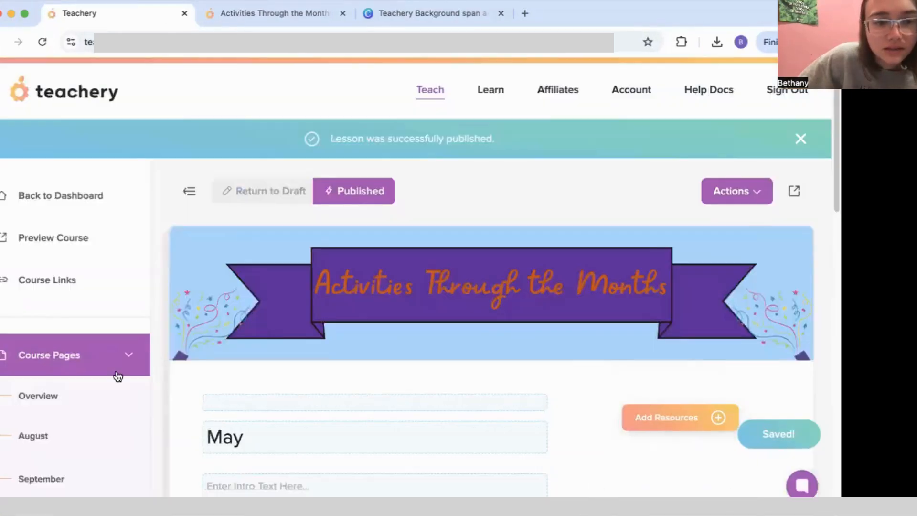
Step: Open the September and August lessons, then switch to the live 'Activities Through the Months' page
scroll(114, 377, down, 10)
scroll(101, 353, down, 6)
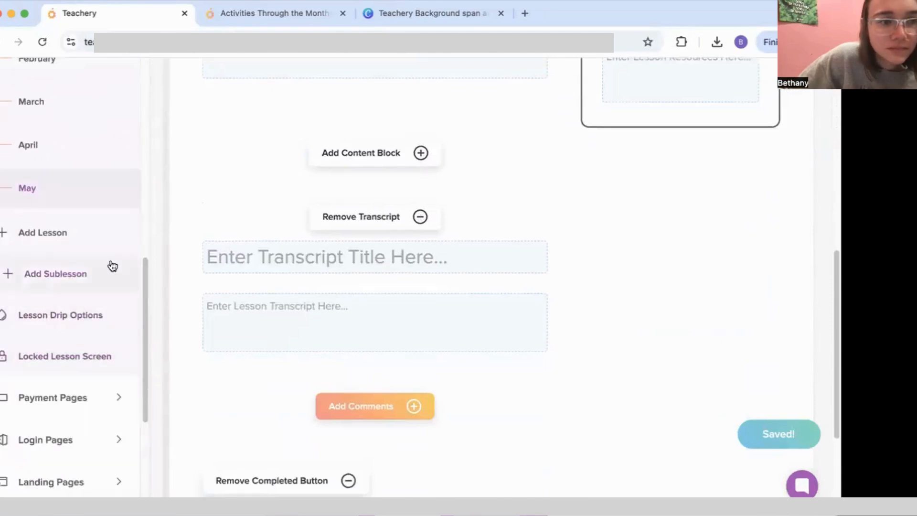
scroll(112, 266, up, 1)
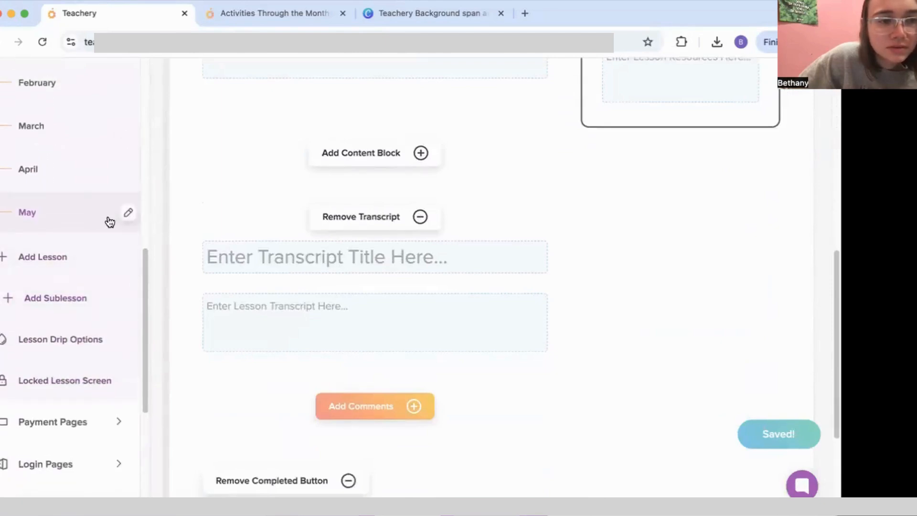
scroll(110, 222, up, 10)
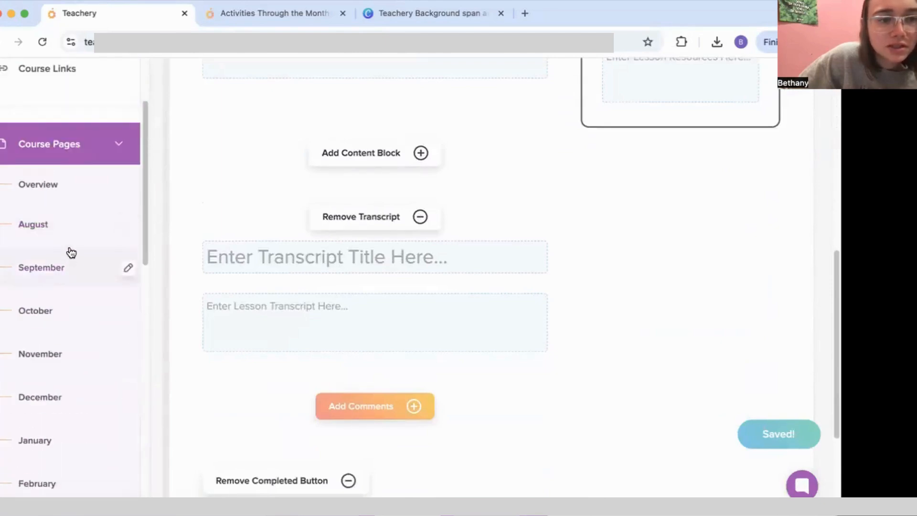
click(128, 227)
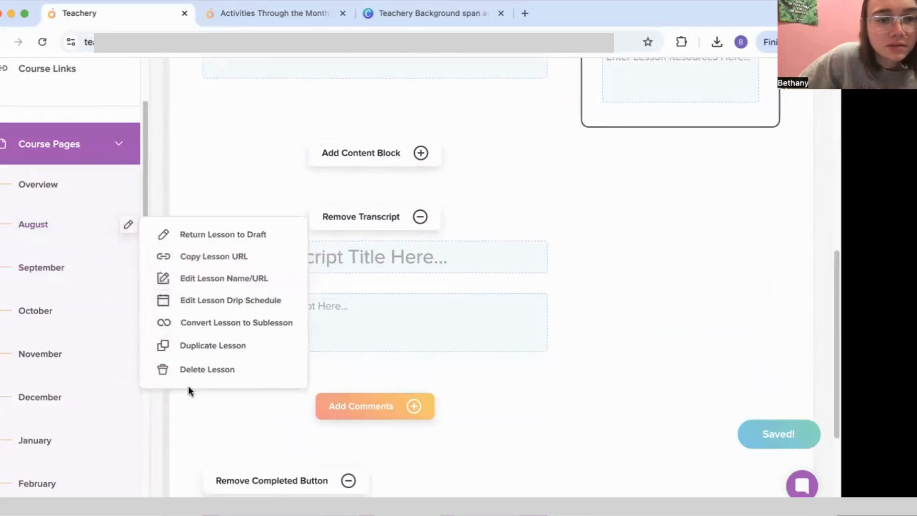
click(57, 266)
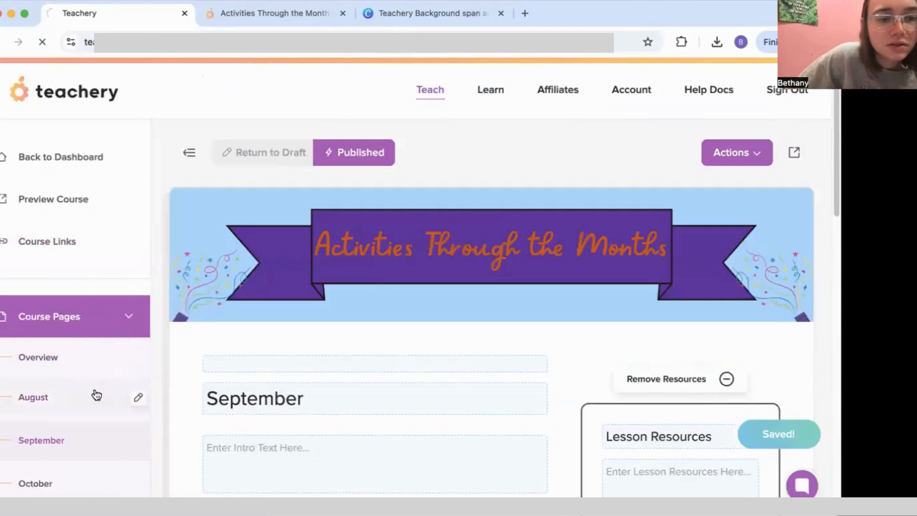
click(96, 394)
click(266, 16)
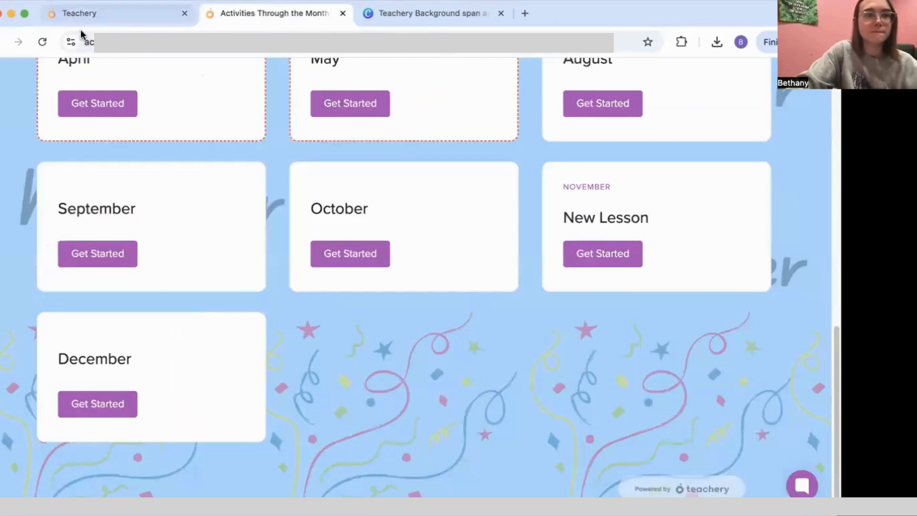
Step: Scroll through the live month cards, return to the August lesson editor and collapse Course Pages
scroll(398, 256, up, 15)
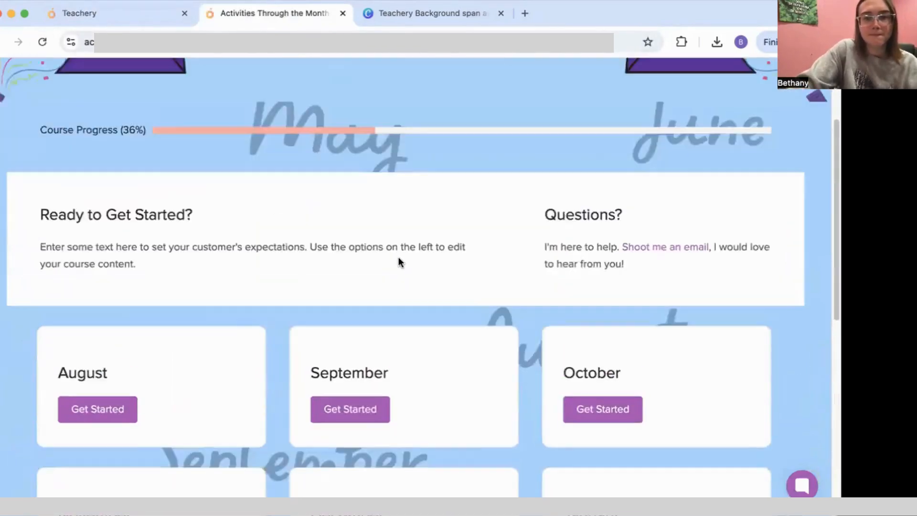
scroll(403, 258, down, 10)
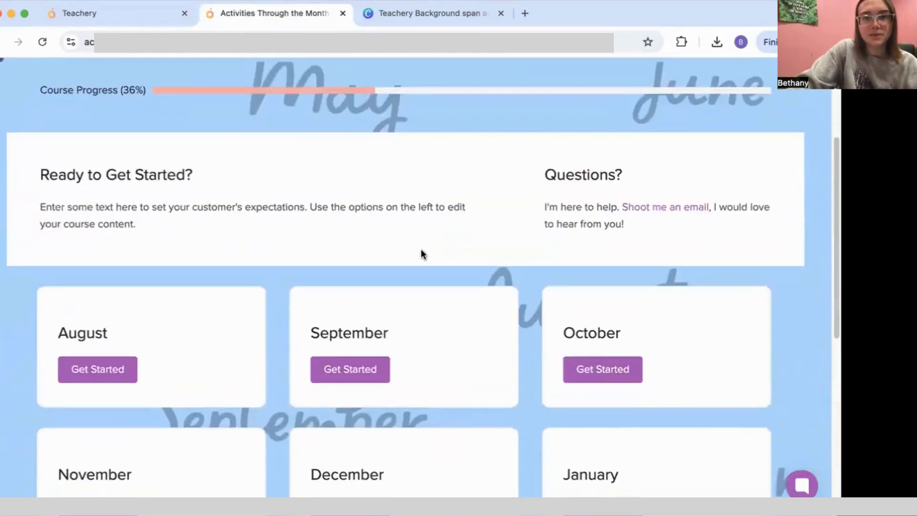
scroll(421, 253, down, 3)
scroll(420, 253, up, 6)
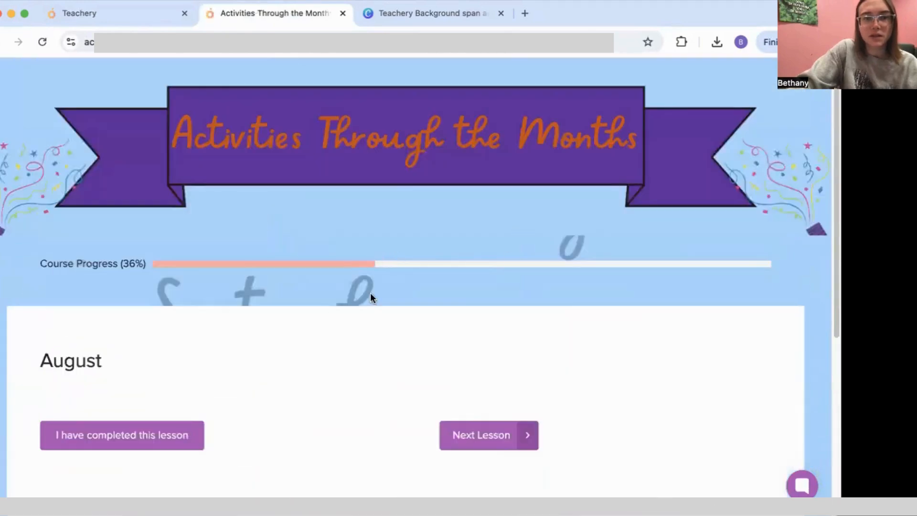
scroll(375, 291, down, 5)
scroll(376, 281, up, 5)
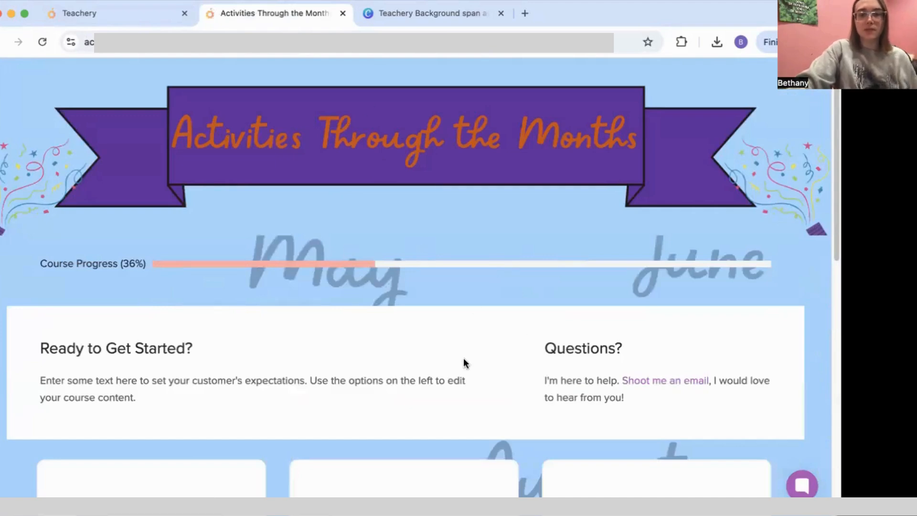
click(116, 12)
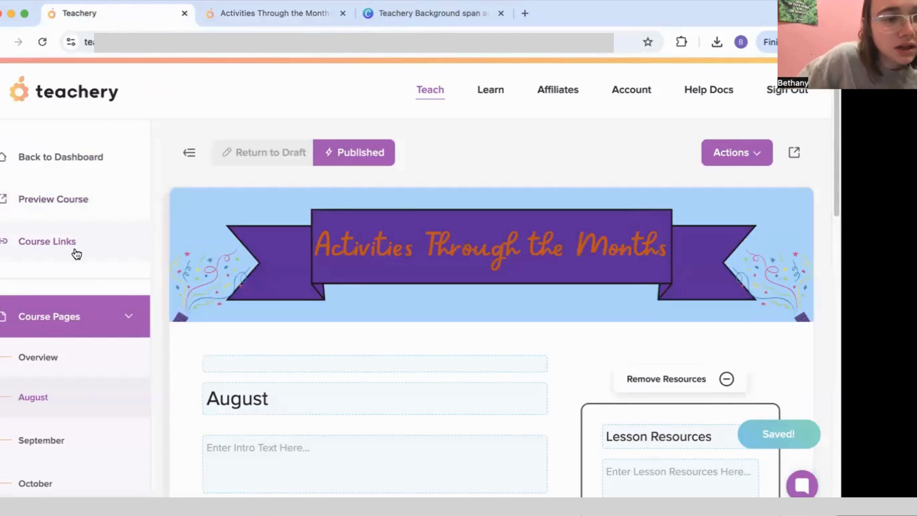
click(100, 324)
Step: Create a 'Constellation Day' sublesson with September as its parent lesson
scroll(92, 374, down, 3)
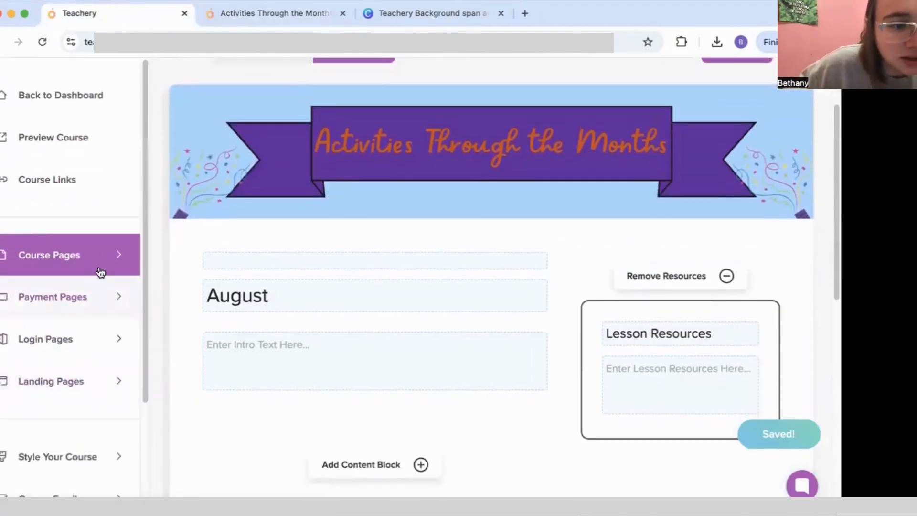
click(98, 260)
scroll(91, 340, down, 10)
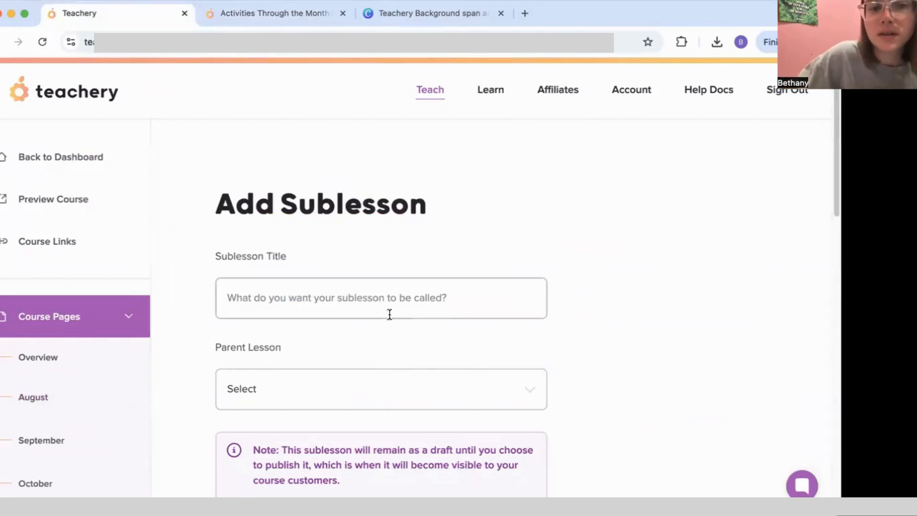
click(379, 302)
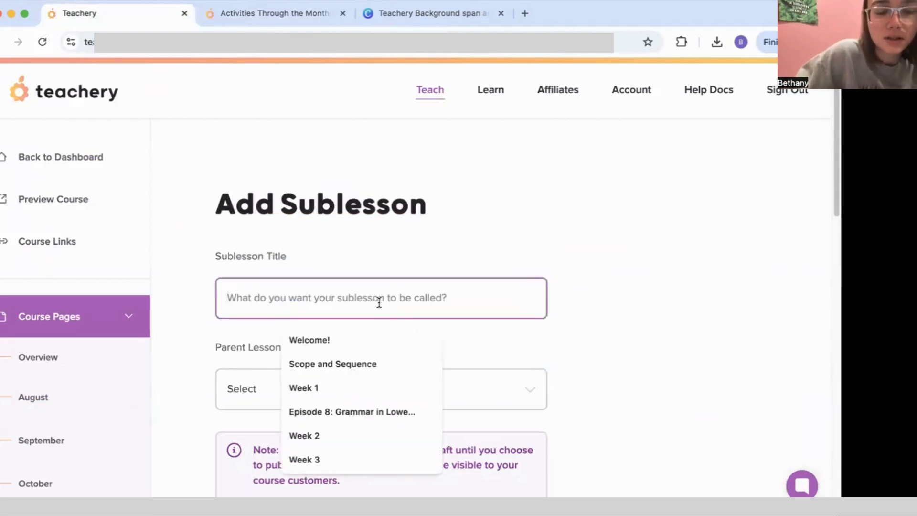
text(Con)
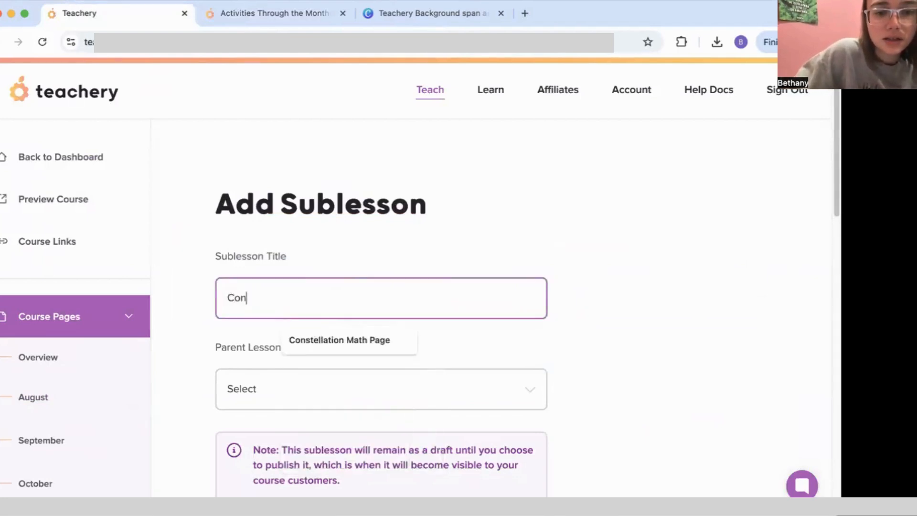
text(stellation Day)
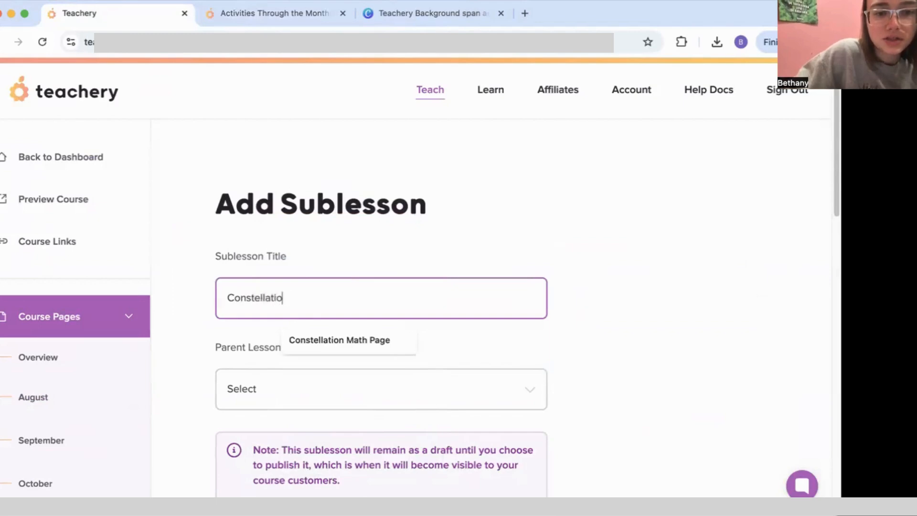
click(402, 387)
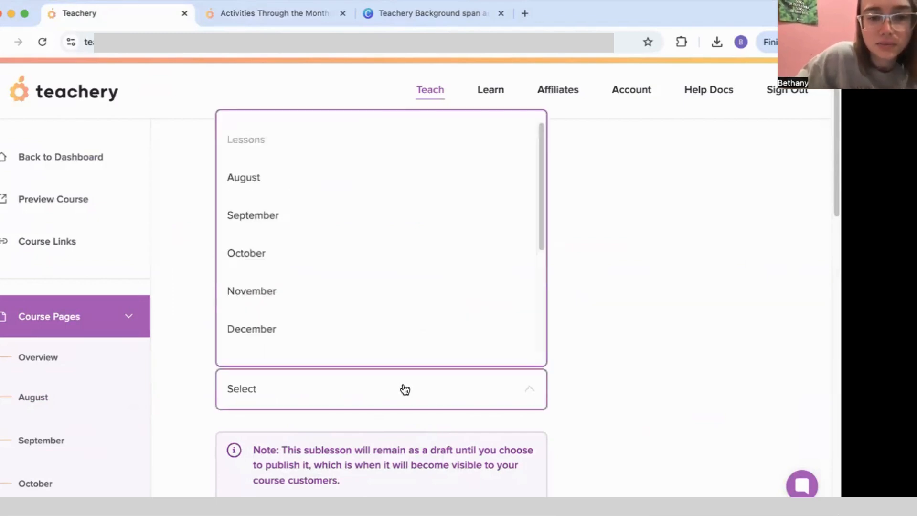
click(297, 228)
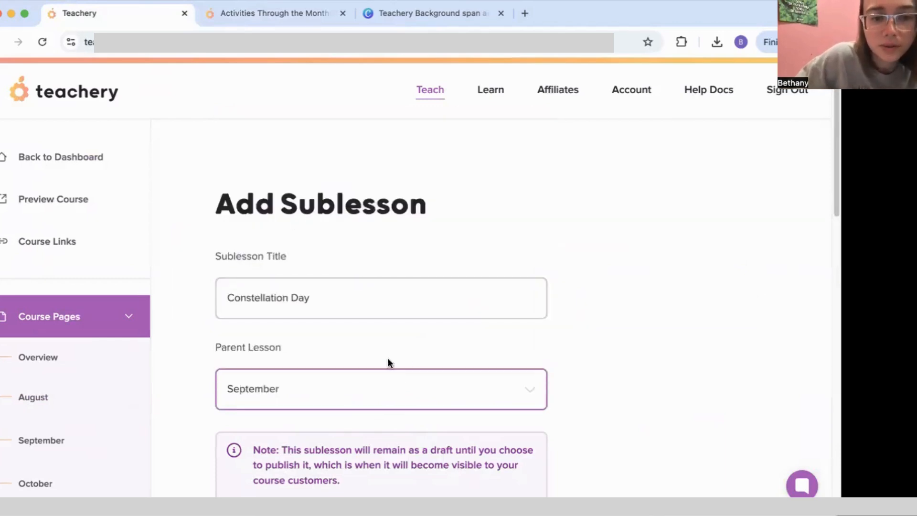
scroll(510, 390, down, 3)
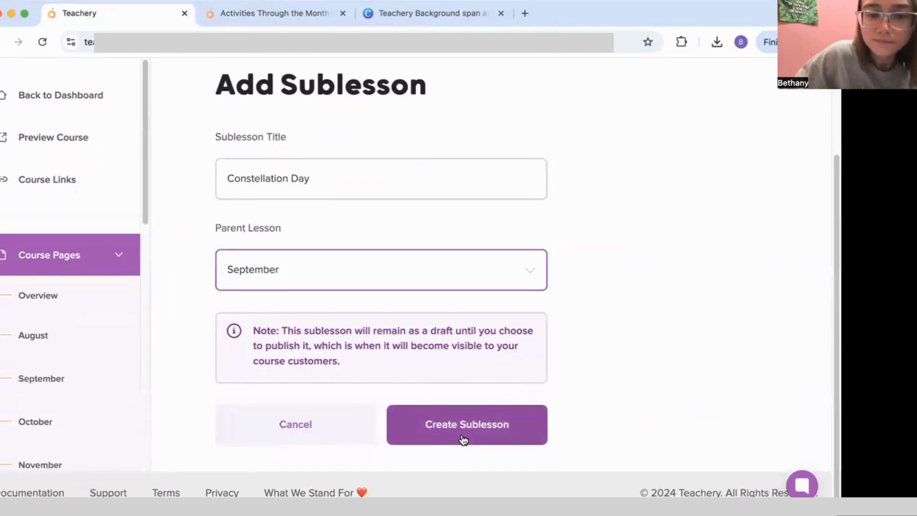
click(433, 437)
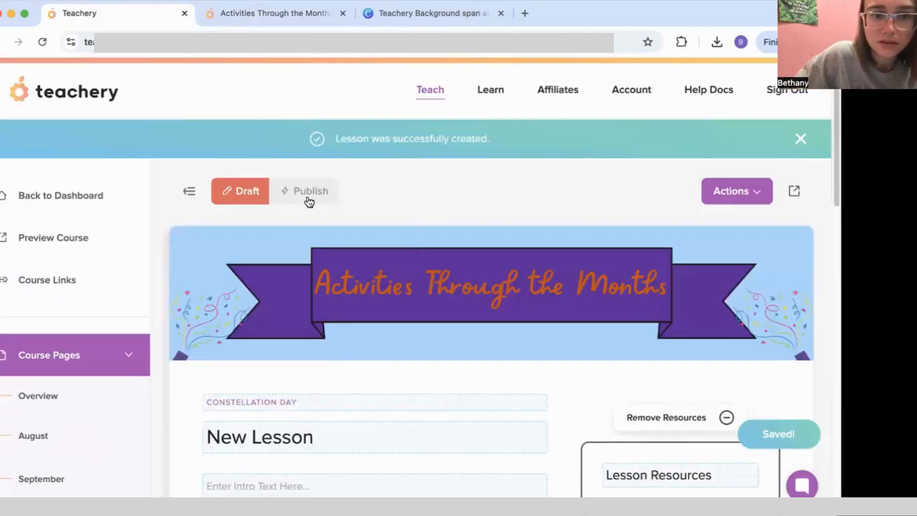
Step: Publish the sublesson and retitle its page from New Lesson to 'Constellation Day'
click(309, 202)
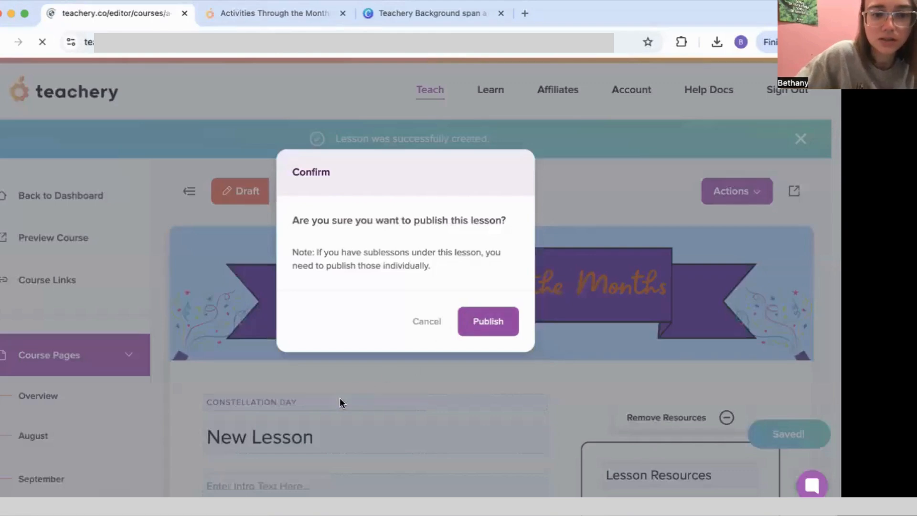
key(Return)
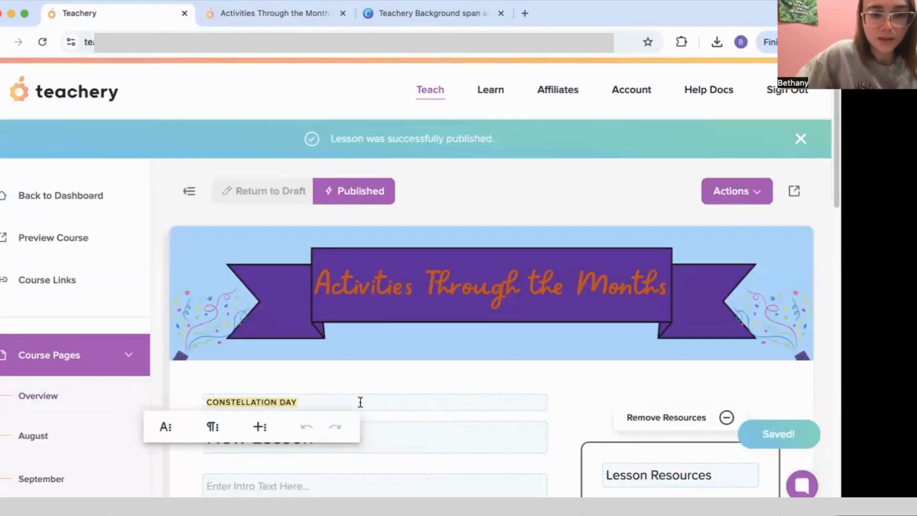
drag(350, 433, 176, 425)
text(Constellation Day)
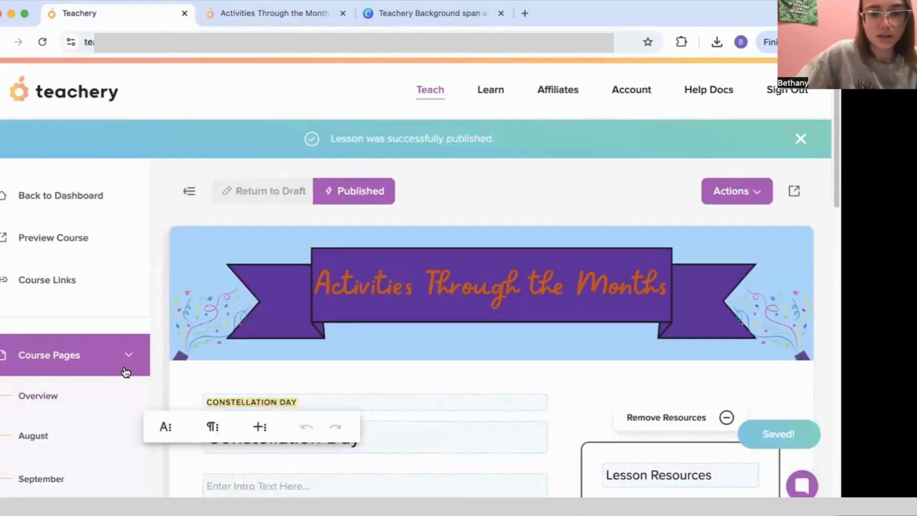
click(266, 16)
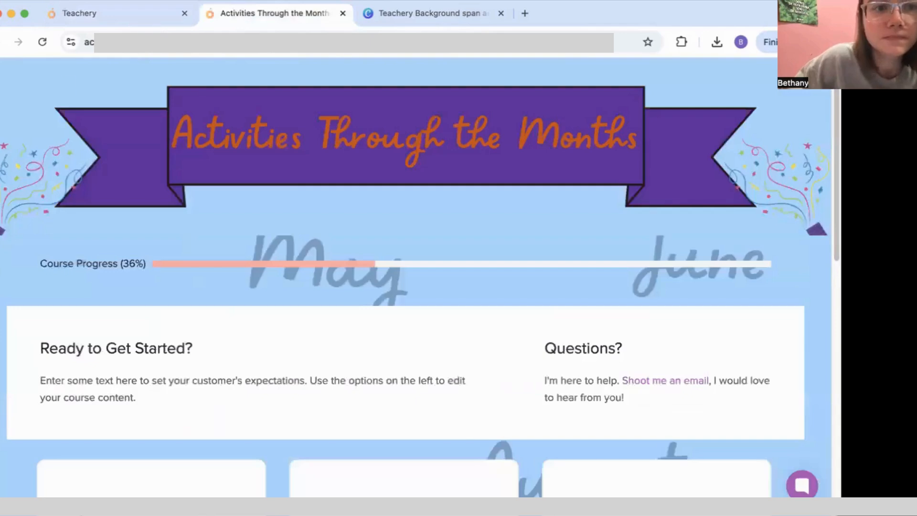
Step: Reload the live course and check the September Sublessons dropdown
click(41, 42)
scroll(347, 232, down, 5)
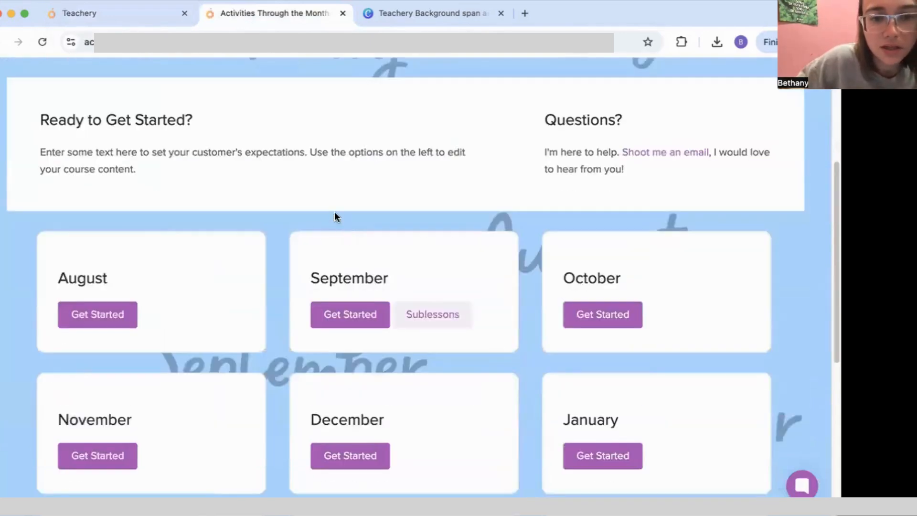
click(435, 324)
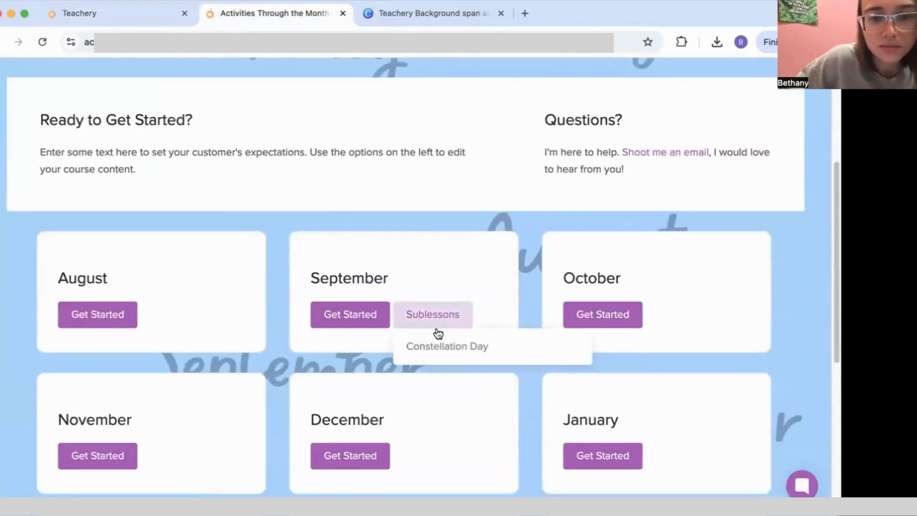
click(434, 299)
scroll(429, 322, down, 2)
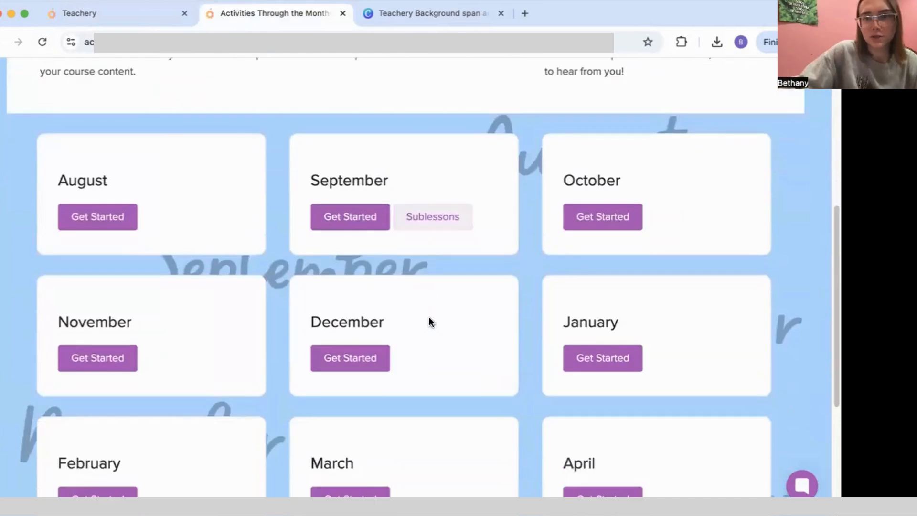
scroll(253, 277, down, 5)
scroll(248, 189, up, 12)
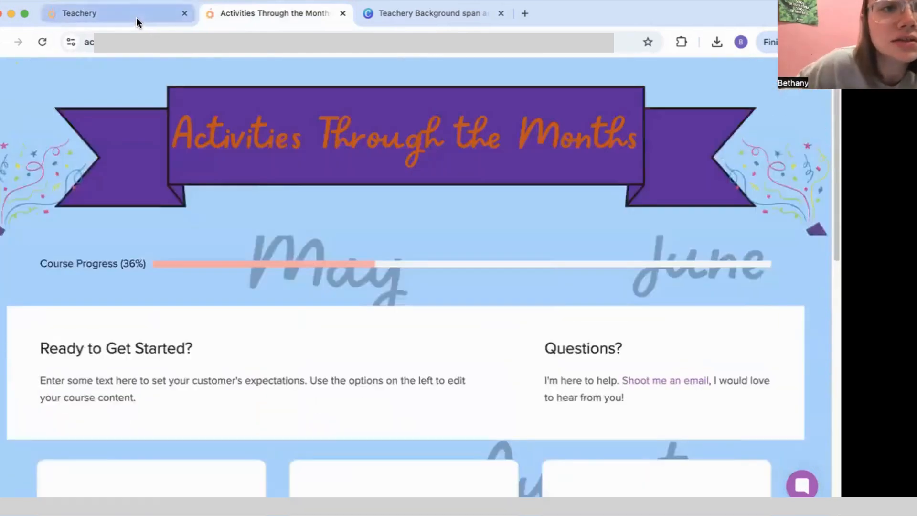
Step: Return to the course editor and expand Style Your Course in the sidebar
click(136, 17)
scroll(238, 286, down, 3)
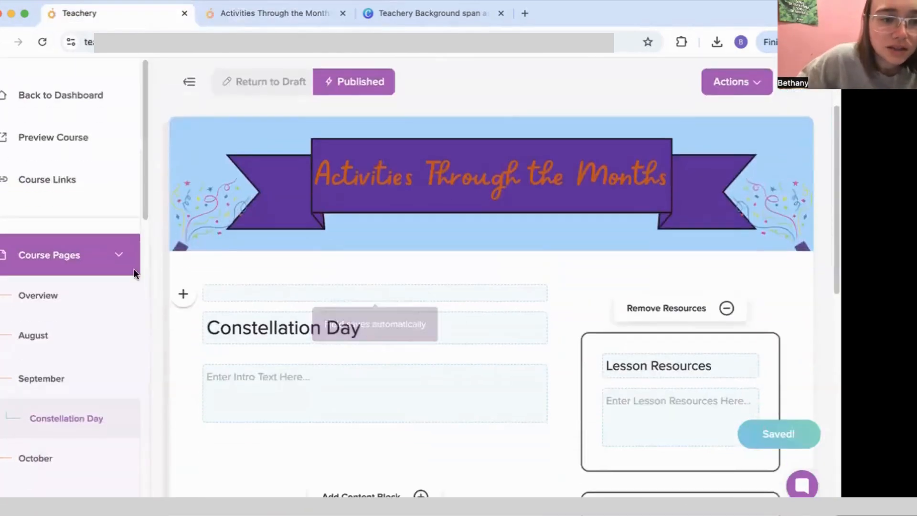
scroll(134, 268, down, 10)
scroll(97, 289, up, 3)
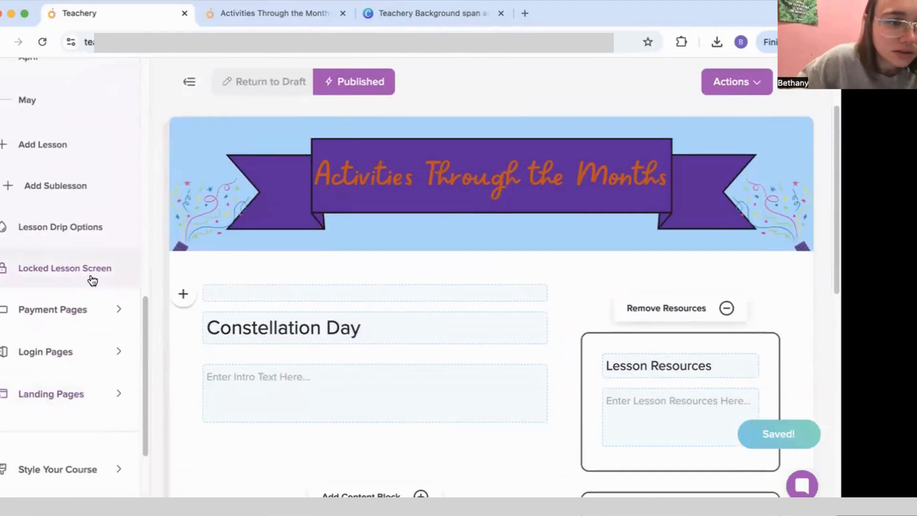
scroll(71, 345, down, 4)
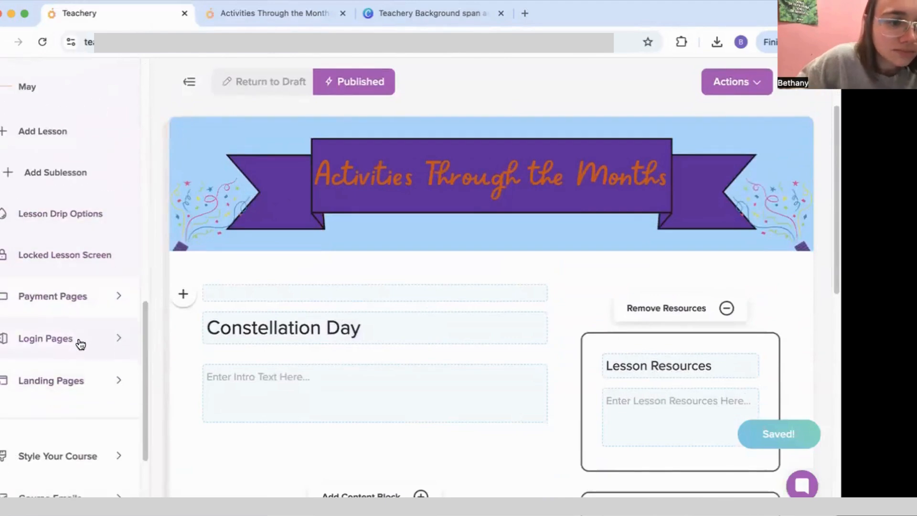
click(82, 342)
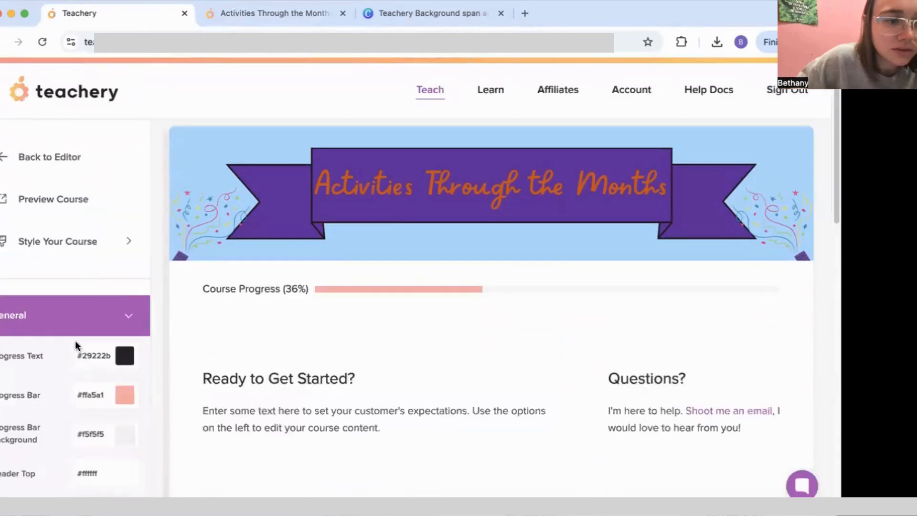
Step: Set the course background colour to light blue #A4D4FF
scroll(75, 344, down, 5)
scroll(74, 352, down, 10)
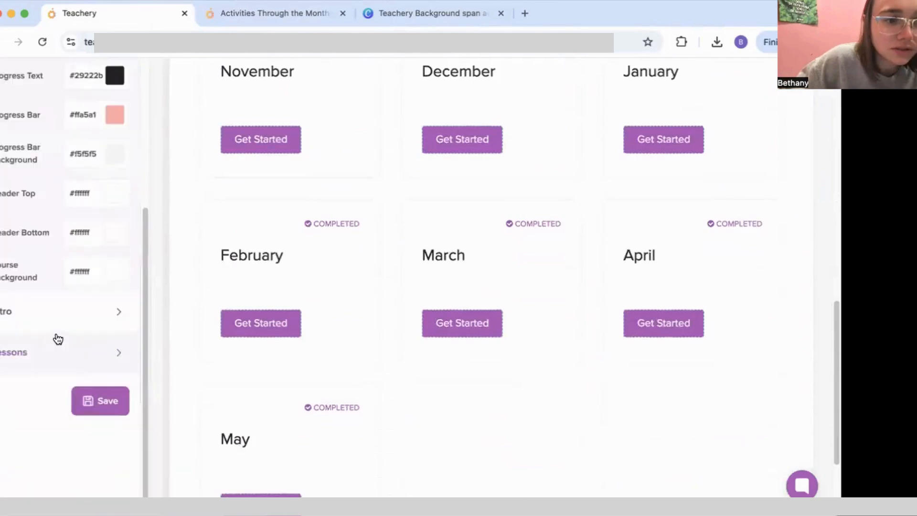
click(73, 310)
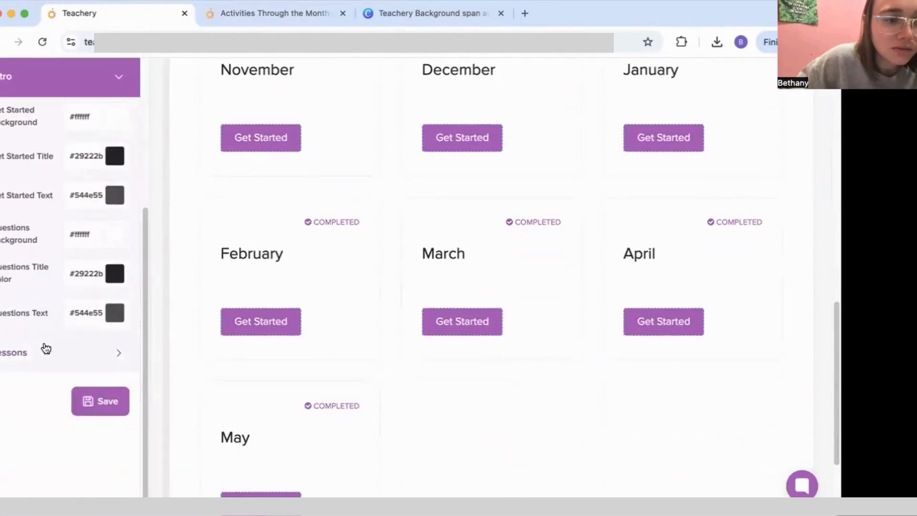
click(46, 348)
scroll(48, 325, up, 15)
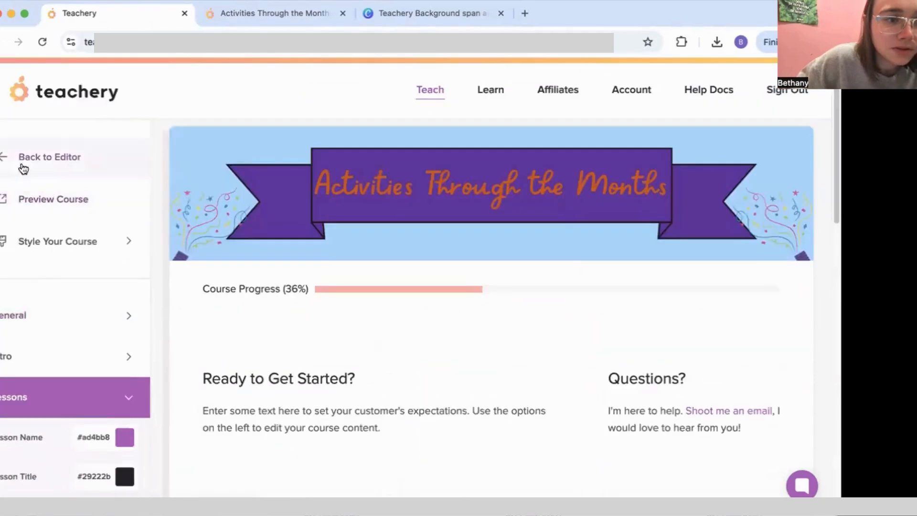
click(73, 254)
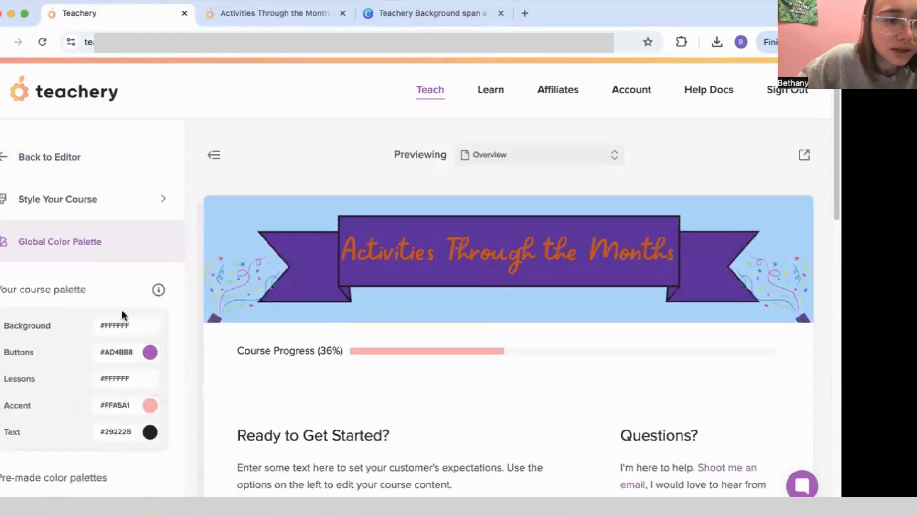
scroll(57, 325, down, 1)
scroll(56, 326, down, 1)
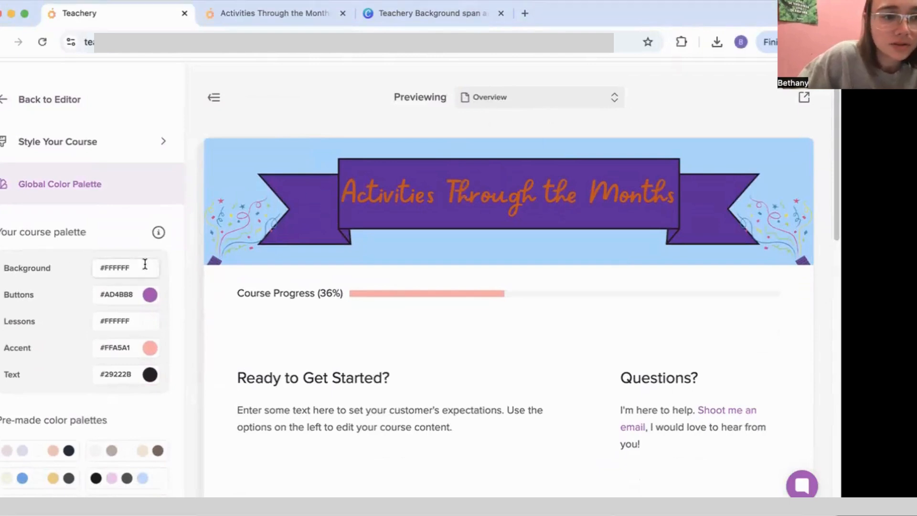
drag(136, 268, 99, 270)
text(#A4D4FF)
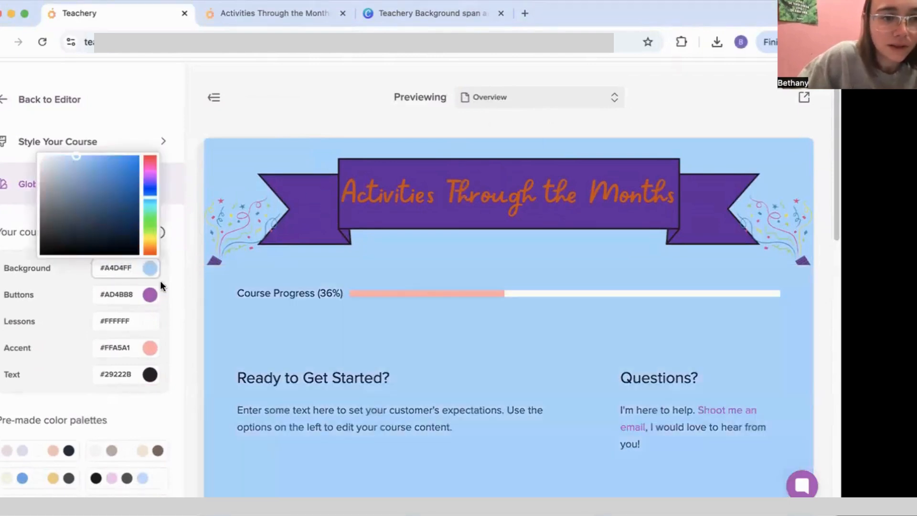
Step: Set the Buttons colour to dark purple #62279B and Lessons to orange #CC4E00
click(655, 181)
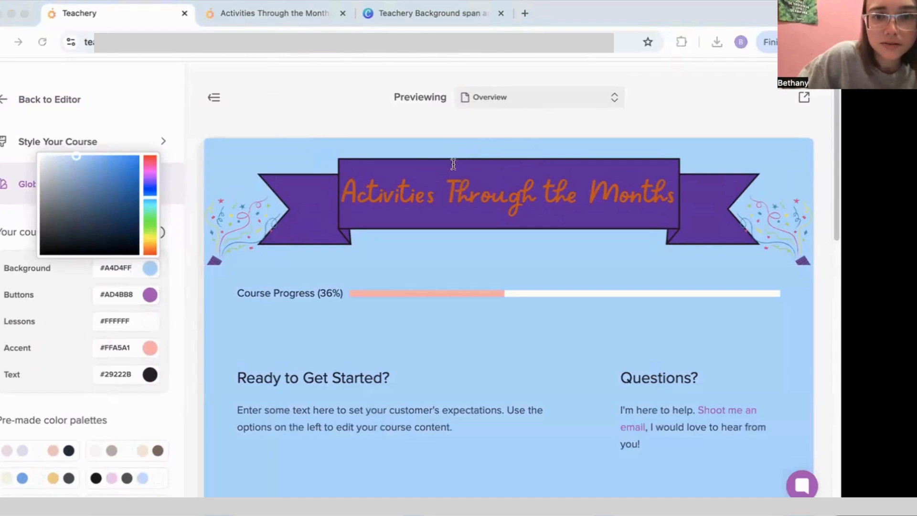
click(124, 294)
text(#62279B)
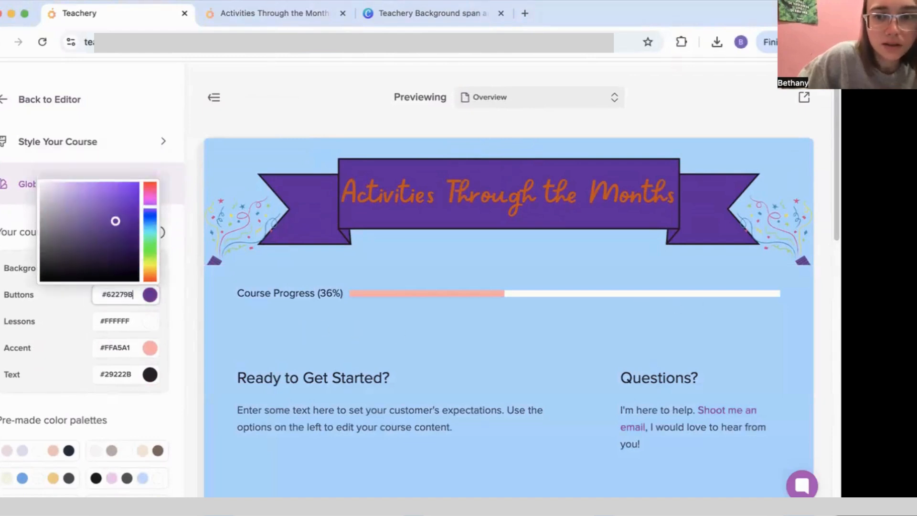
click(530, 136)
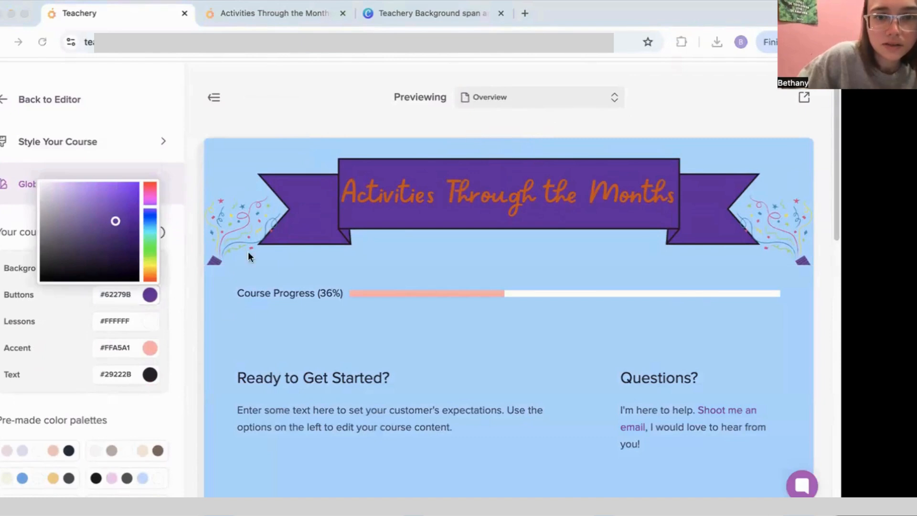
click(67, 351)
drag(130, 320, 109, 319)
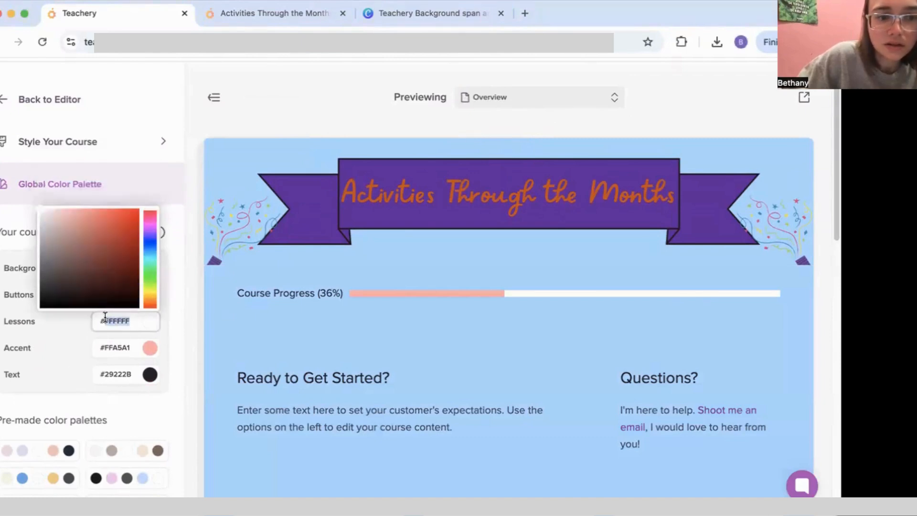
text(CC4E00)
click(67, 355)
Step: Preview the September lesson page with the new colours
scroll(508, 422, down, 2)
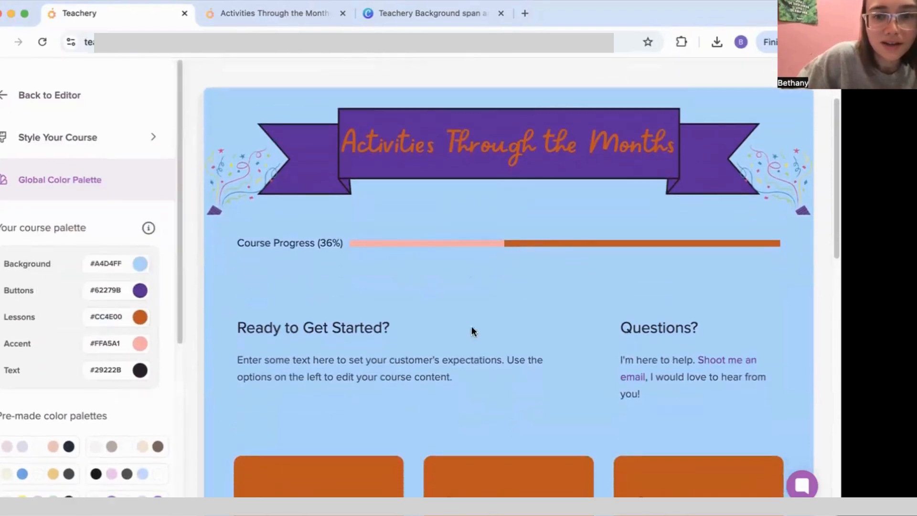
scroll(499, 341, down, 4)
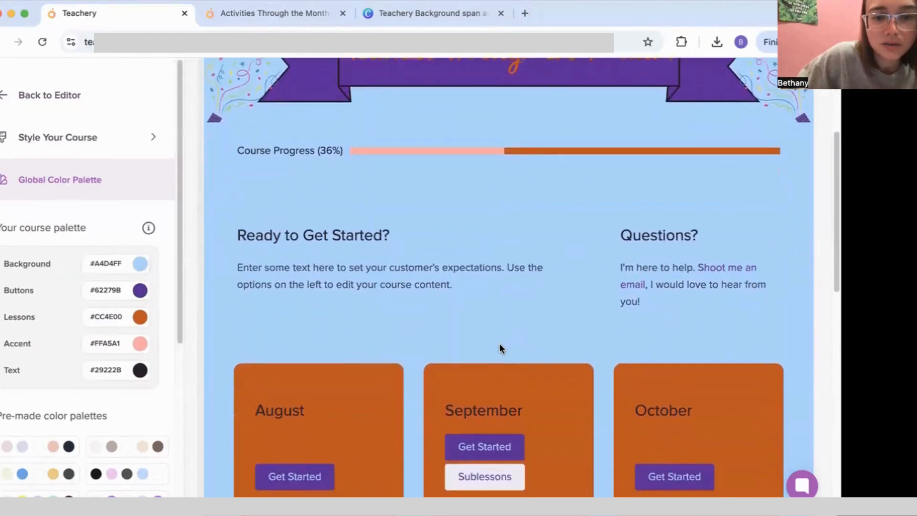
scroll(499, 344, down, 9)
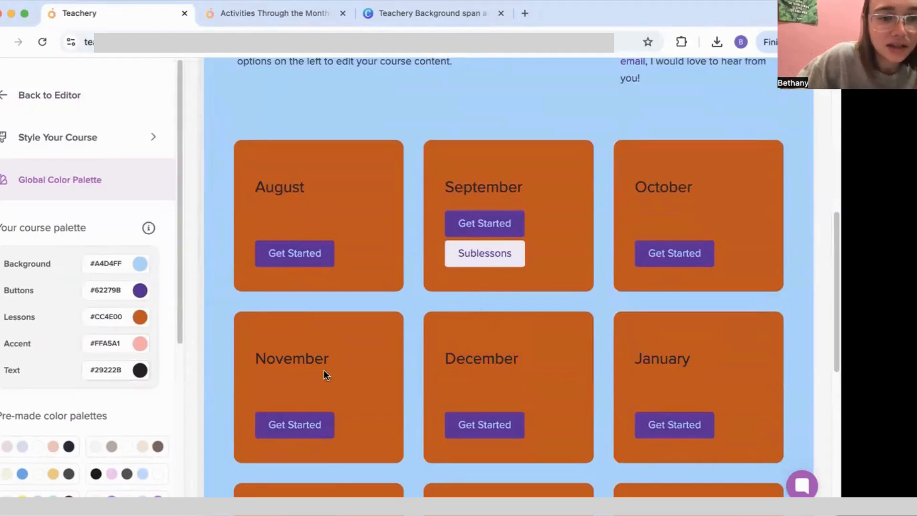
scroll(318, 326, up, 9)
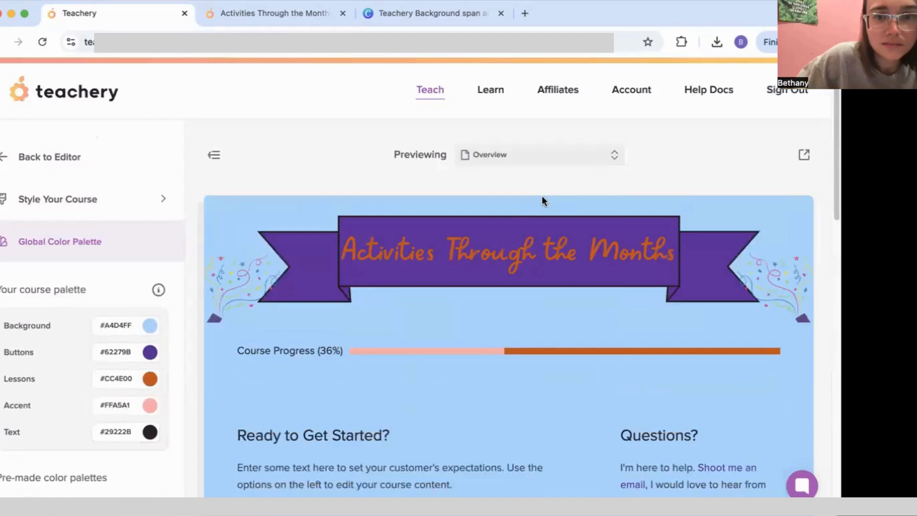
click(561, 161)
click(537, 299)
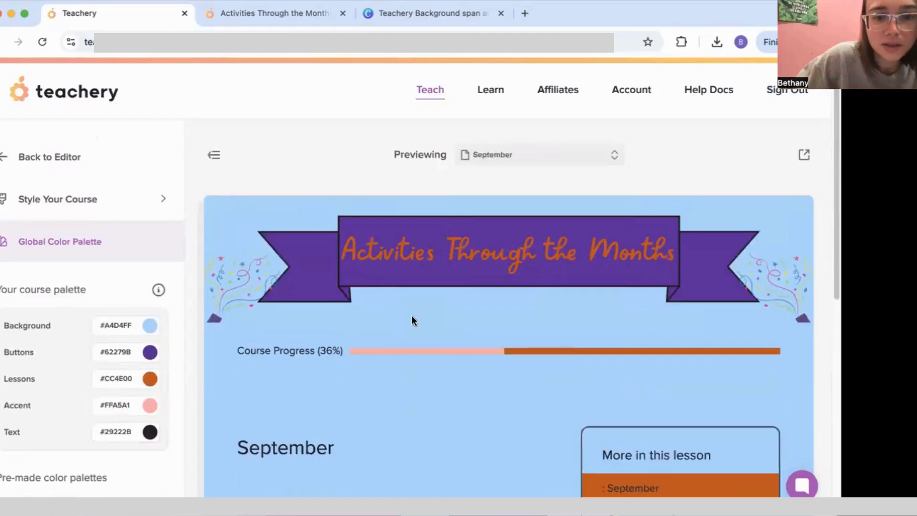
scroll(411, 335, down, 3)
scroll(410, 358, down, 3)
scroll(411, 353, down, 3)
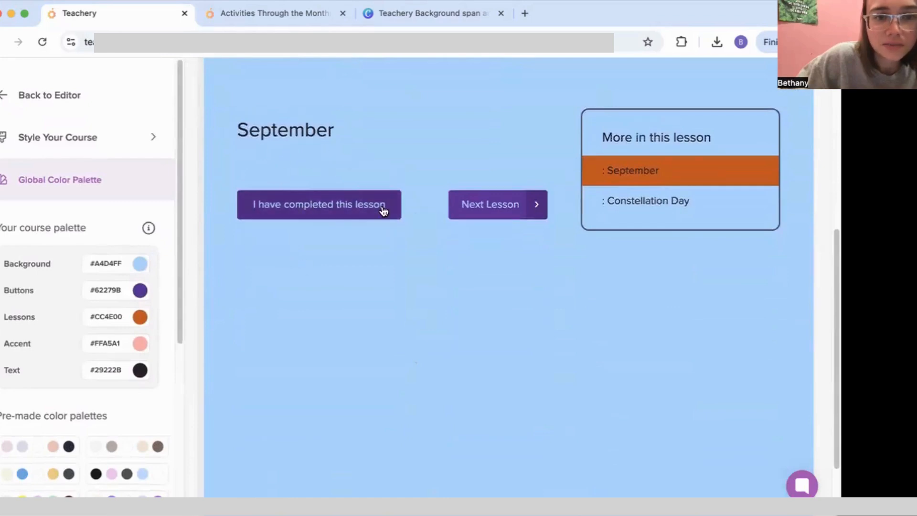
Step: Change the Accent colour to #325E57 and save the colour palette
click(121, 367)
click(126, 344)
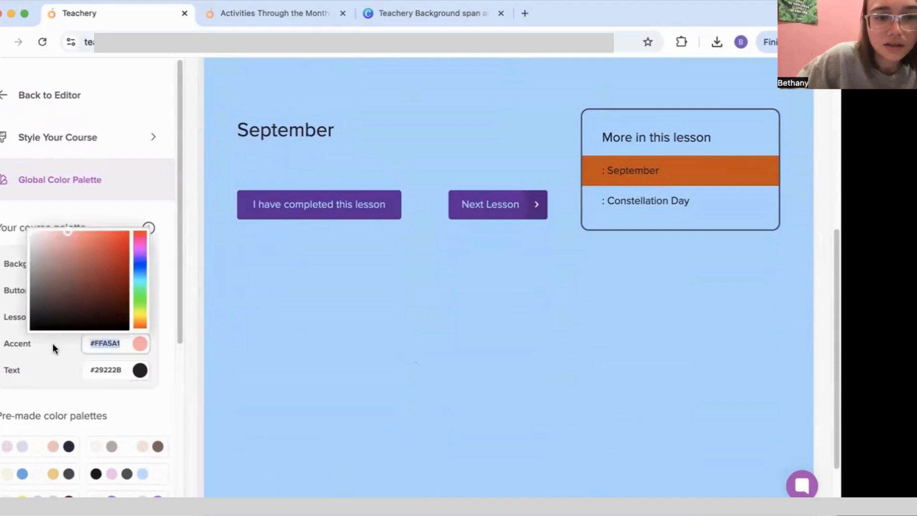
scroll(323, 354, up, 3)
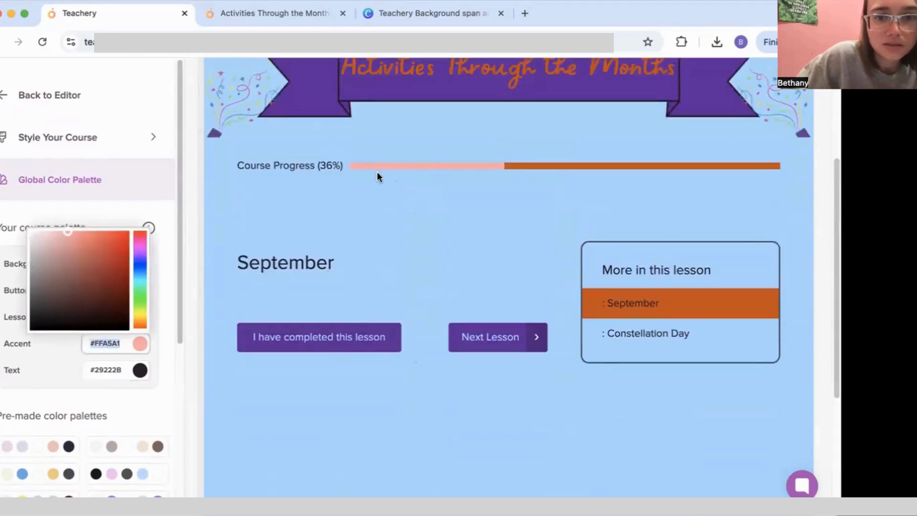
drag(78, 237, 15, 229)
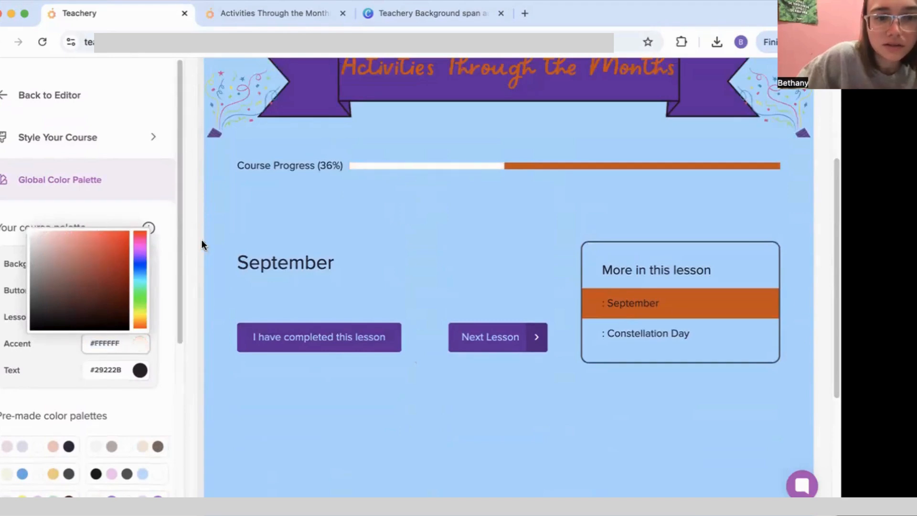
drag(138, 242, 139, 283)
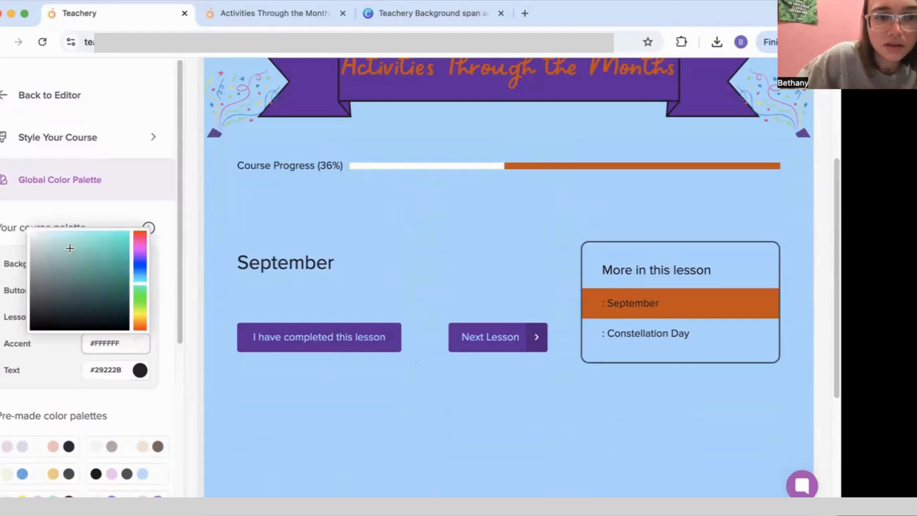
mouse_move(69, 248)
mouse_down()
mouse_move(119, 235)
mouse_move(45, 231)
mouse_move(41, 238)
mouse_move(107, 227)
mouse_move(60, 224)
mouse_move(57, 246)
mouse_move(77, 292)
mouse_up()
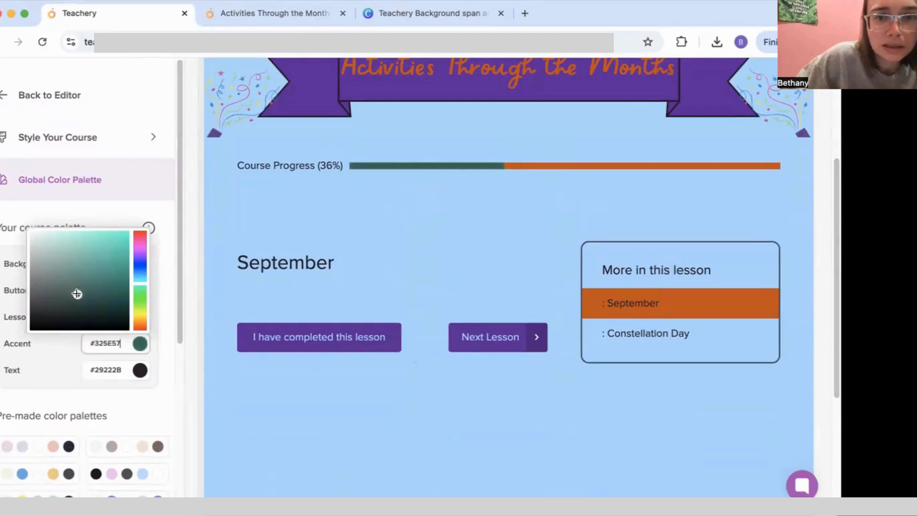
click(481, 258)
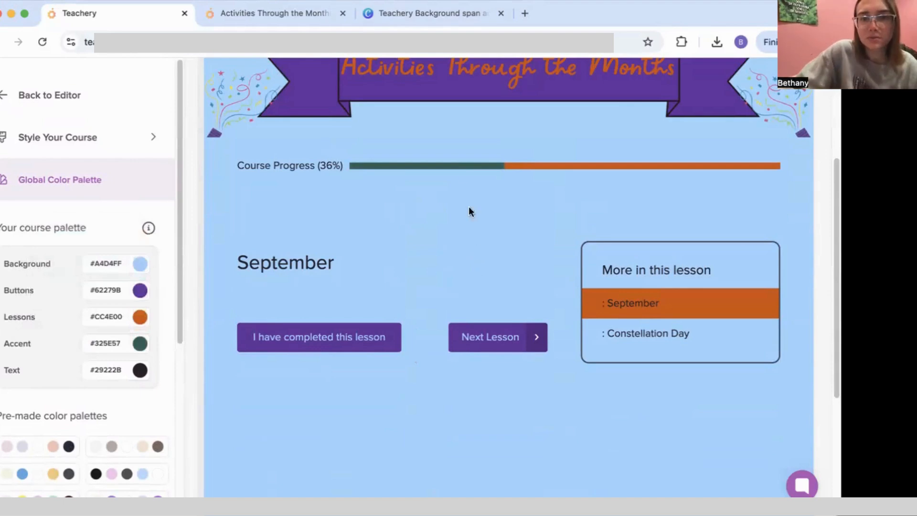
scroll(147, 358, down, 5)
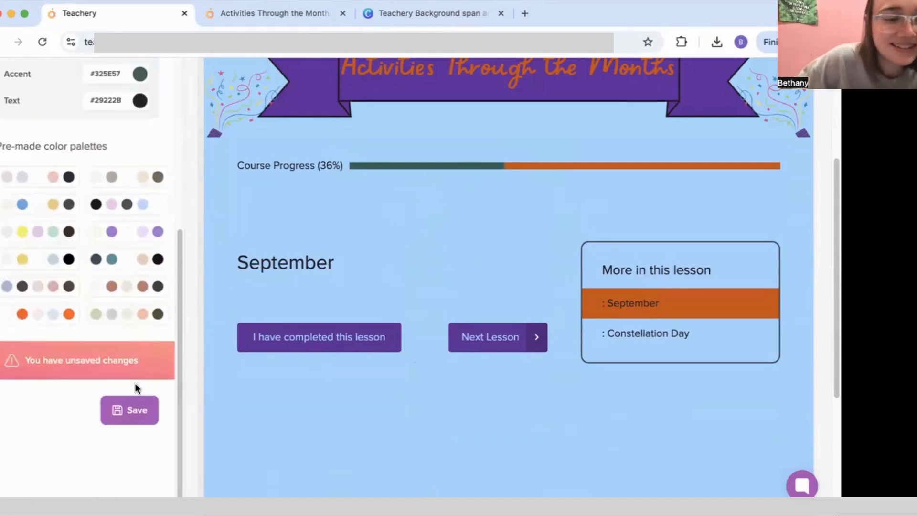
click(123, 410)
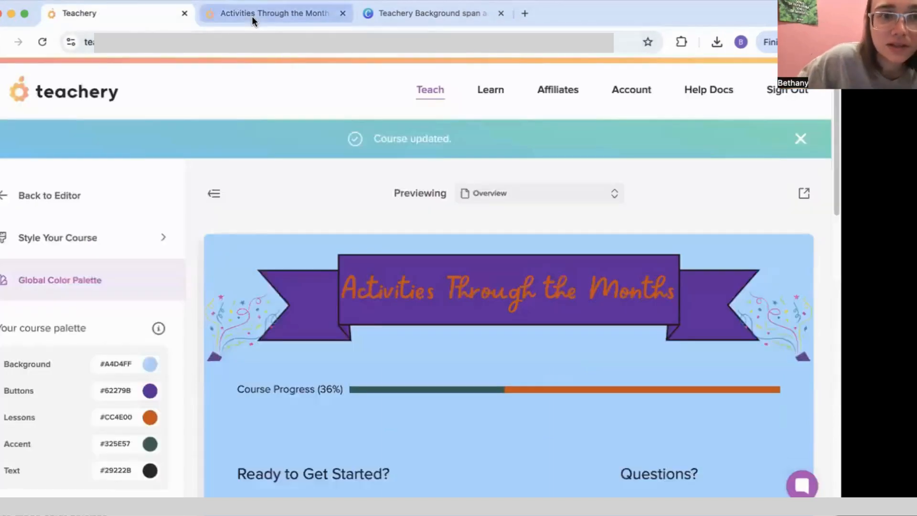
click(251, 16)
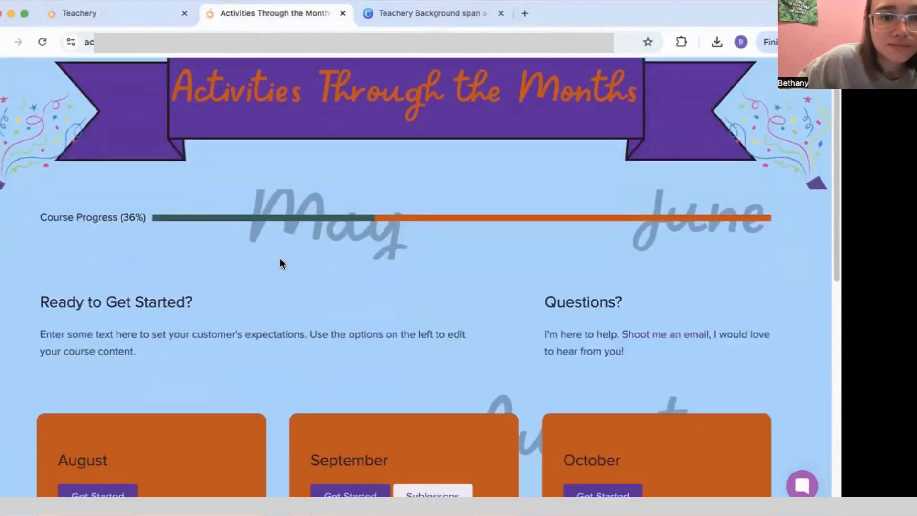
scroll(401, 271, down, 9)
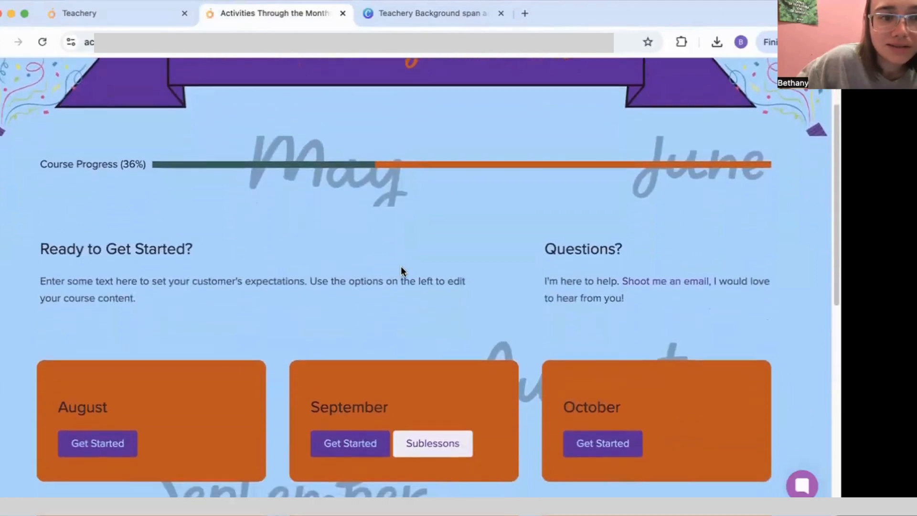
scroll(401, 271, down, 2)
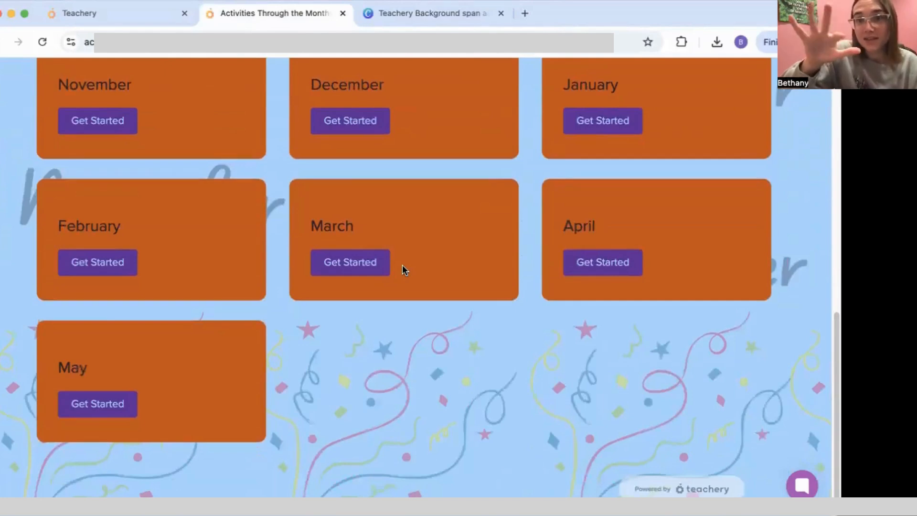
scroll(406, 263, up, 10)
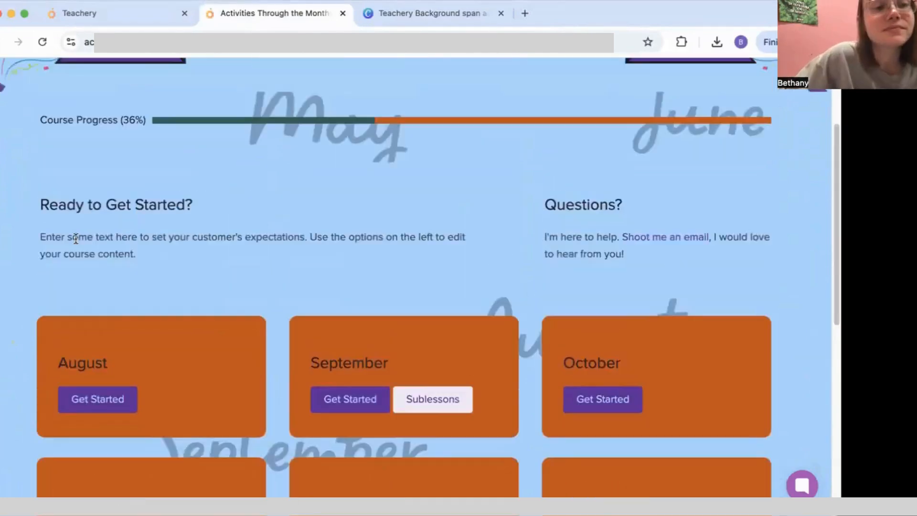
click(97, 401)
scroll(357, 321, down, 5)
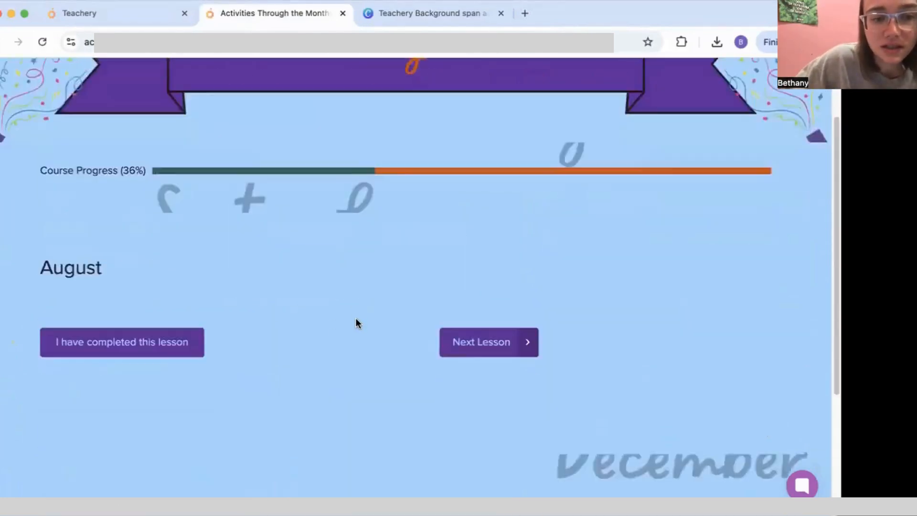
scroll(317, 270, up, 5)
click(248, 179)
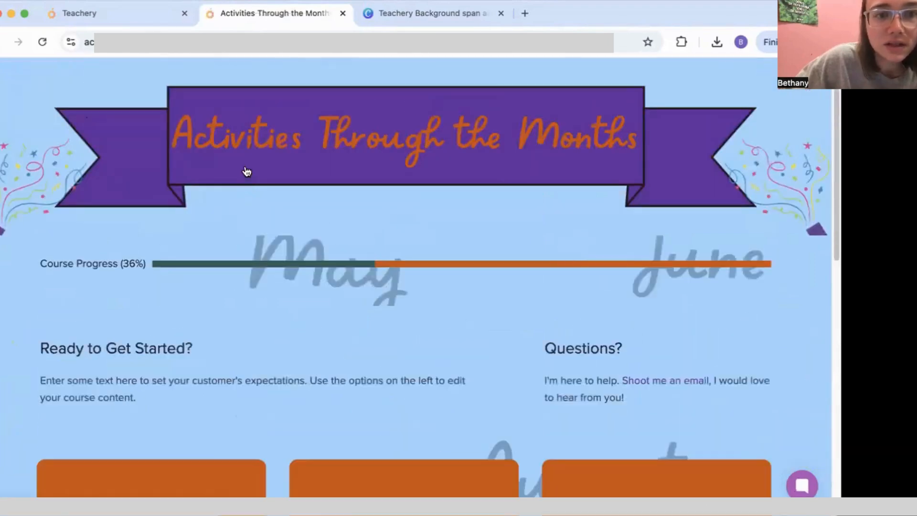
Step: Leave the course editor, opening and cancelling the Set Course Preview Image dialog
click(125, 21)
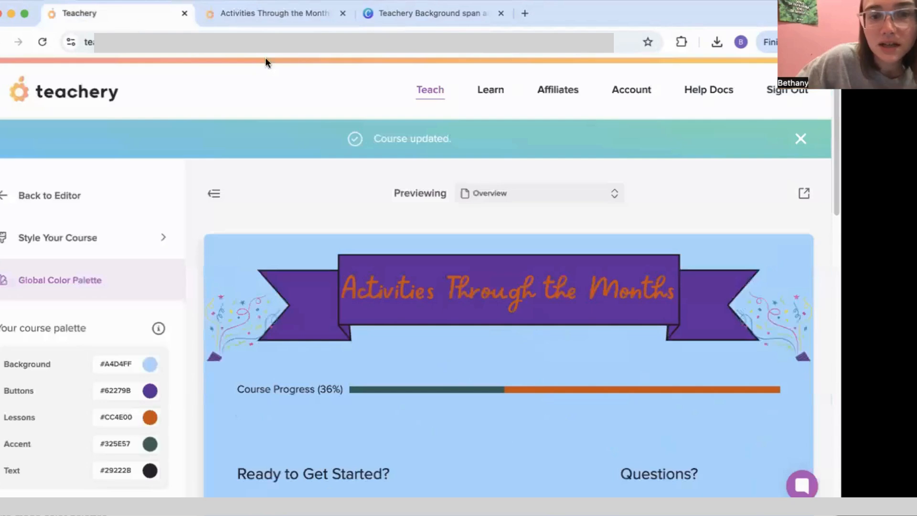
scroll(130, 288, down, 5)
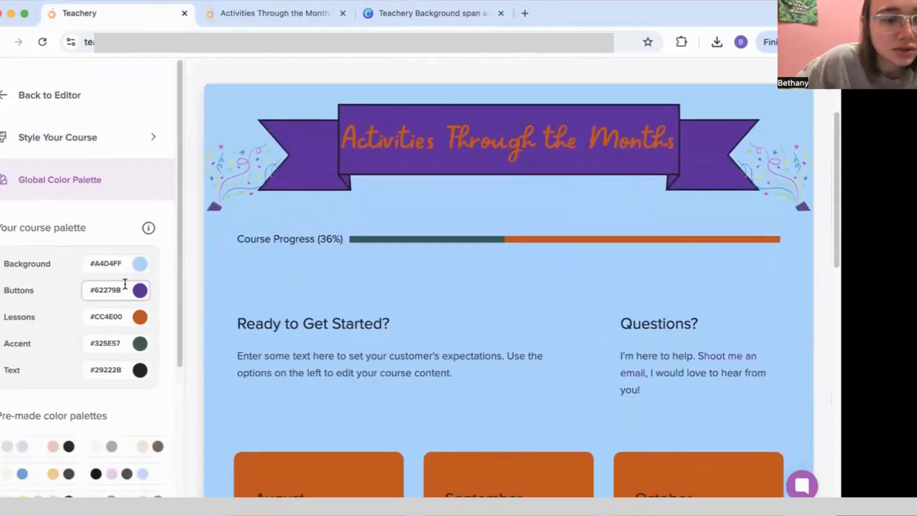
scroll(72, 215, up, 4)
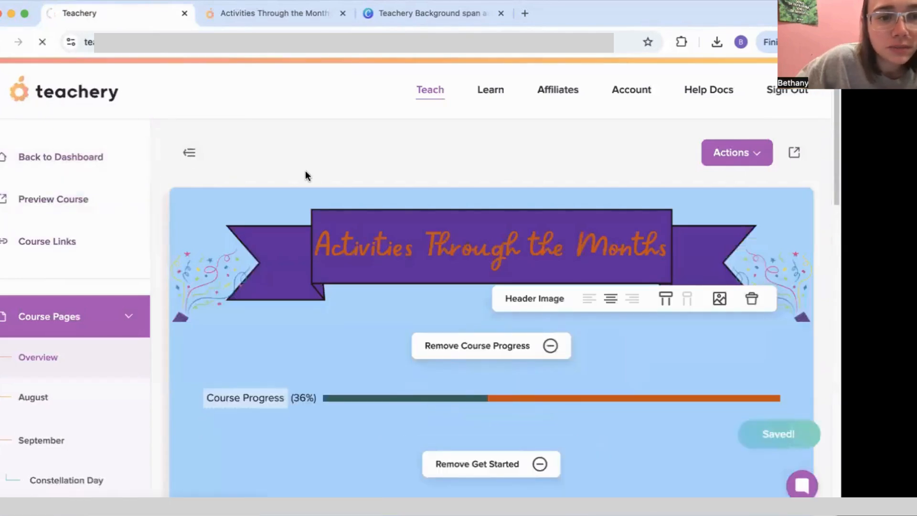
scroll(306, 196, down, 5)
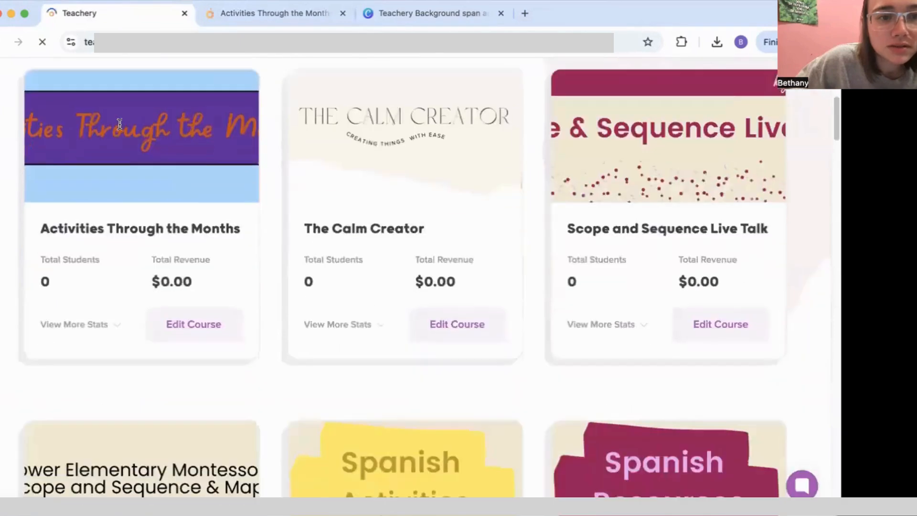
click(235, 183)
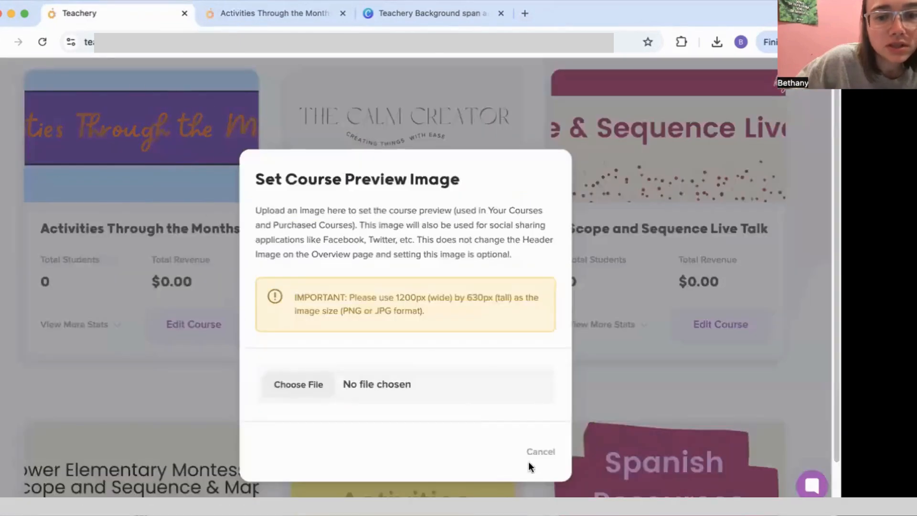
click(538, 452)
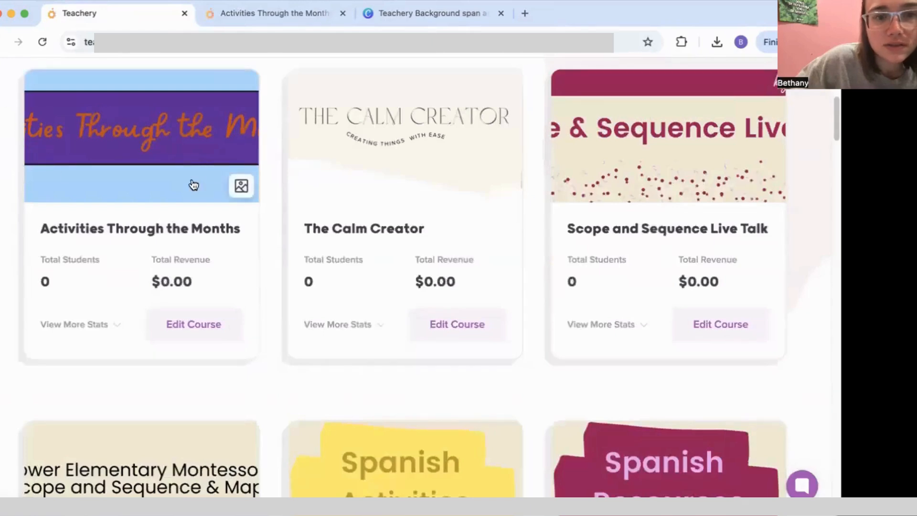
scroll(287, 354, down, 5)
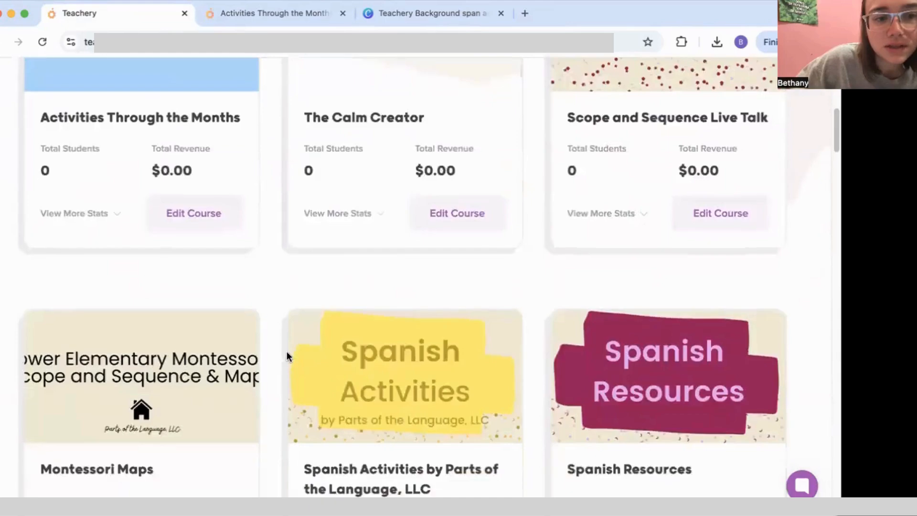
scroll(199, 204, up, 12)
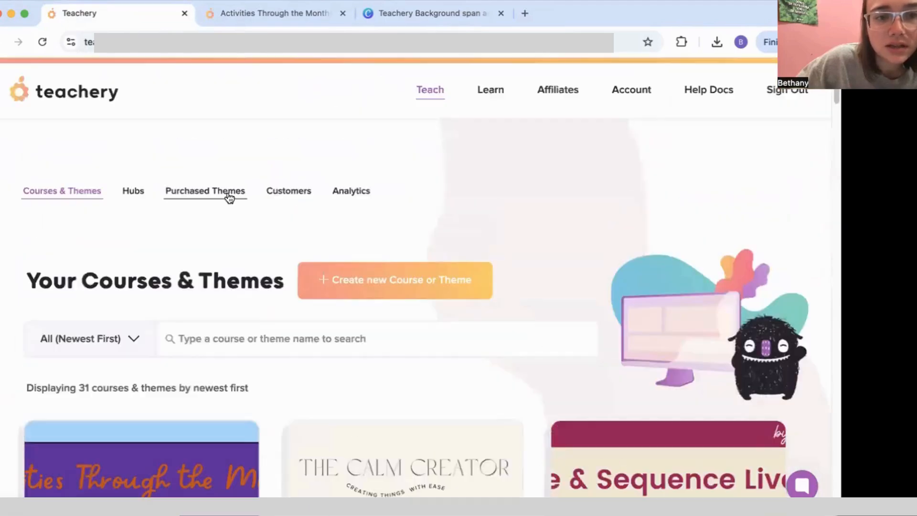
Step: Open the Maker theme's demo from Purchased Themes in a new tab, then return to the gallery
click(217, 189)
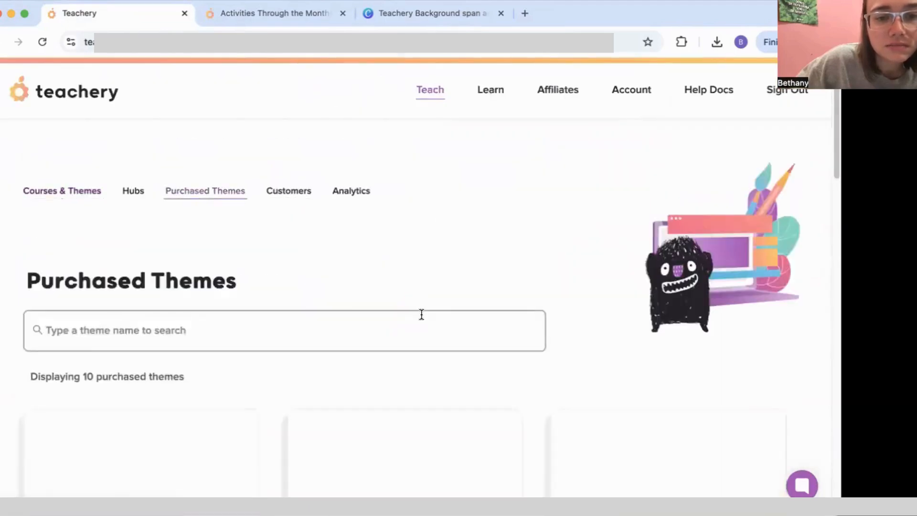
scroll(413, 311, down, 5)
scroll(415, 298, down, 3)
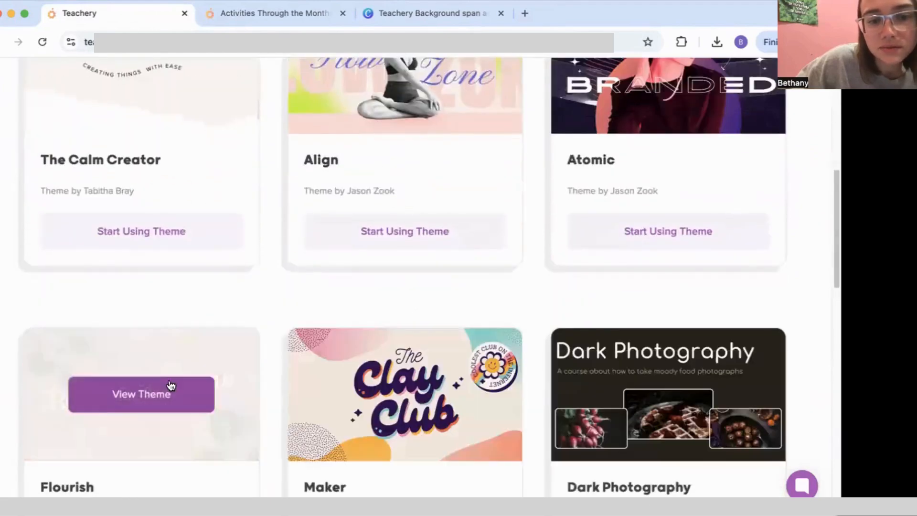
scroll(373, 361, down, 1)
scroll(373, 361, down, 2)
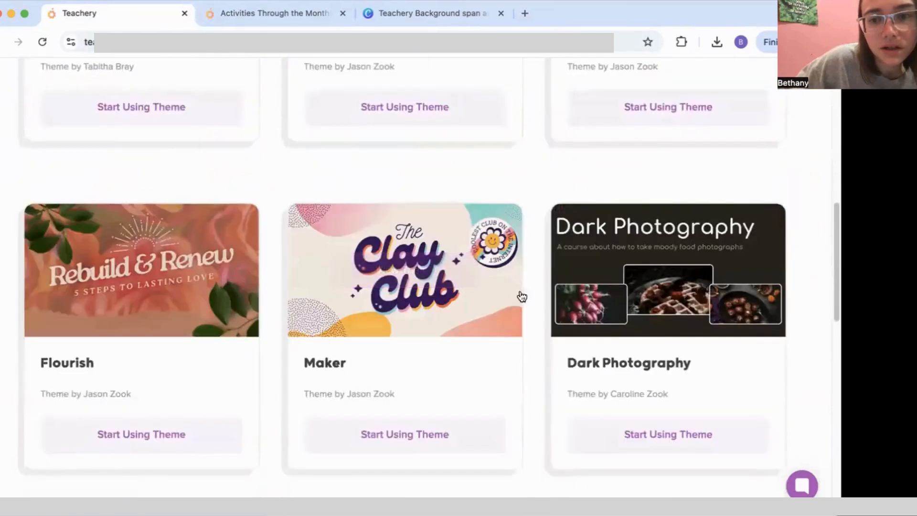
click(442, 276)
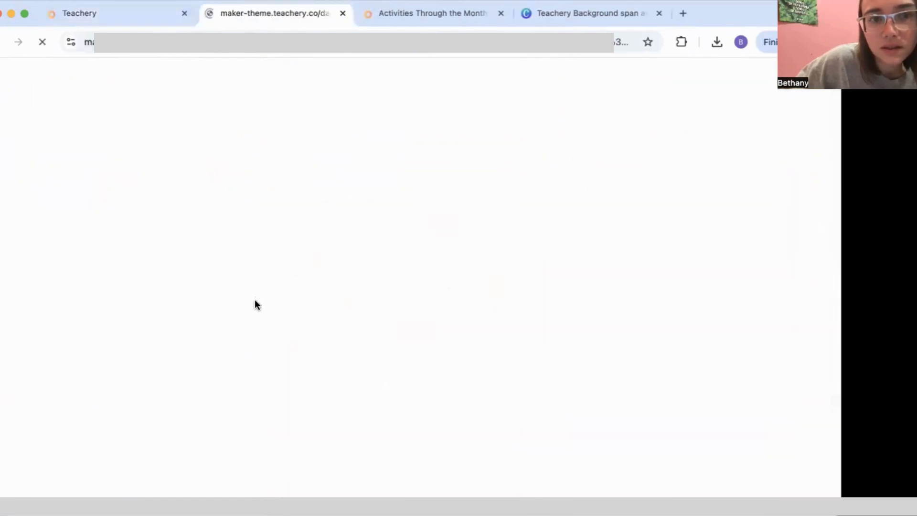
scroll(286, 368, down, 5)
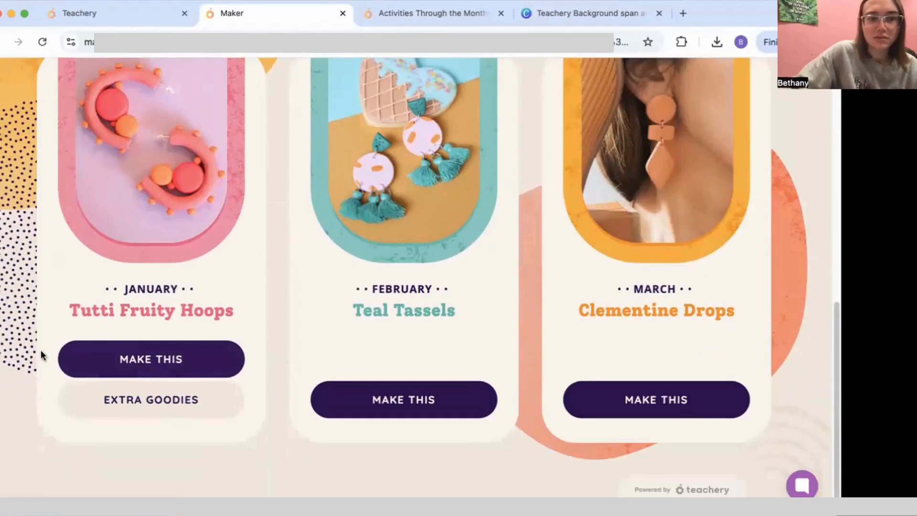
scroll(229, 334, up, 1)
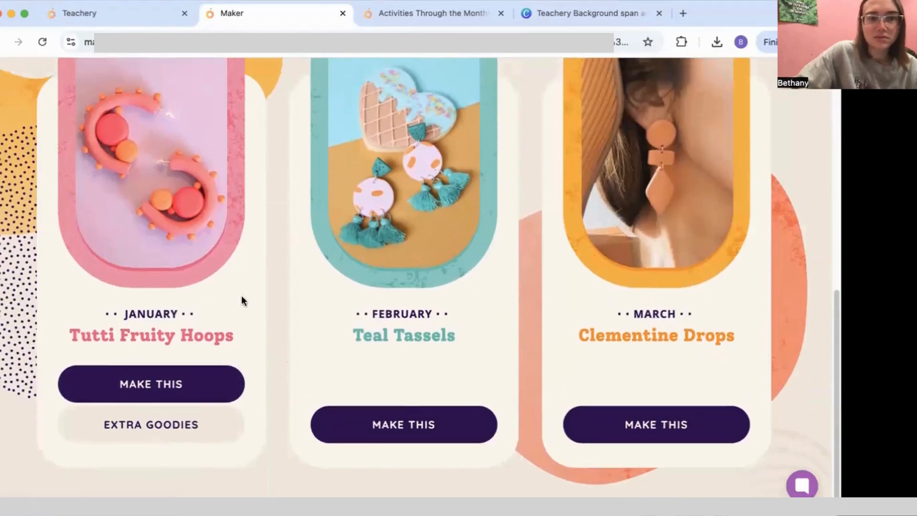
click(139, 14)
click(269, 20)
click(107, 18)
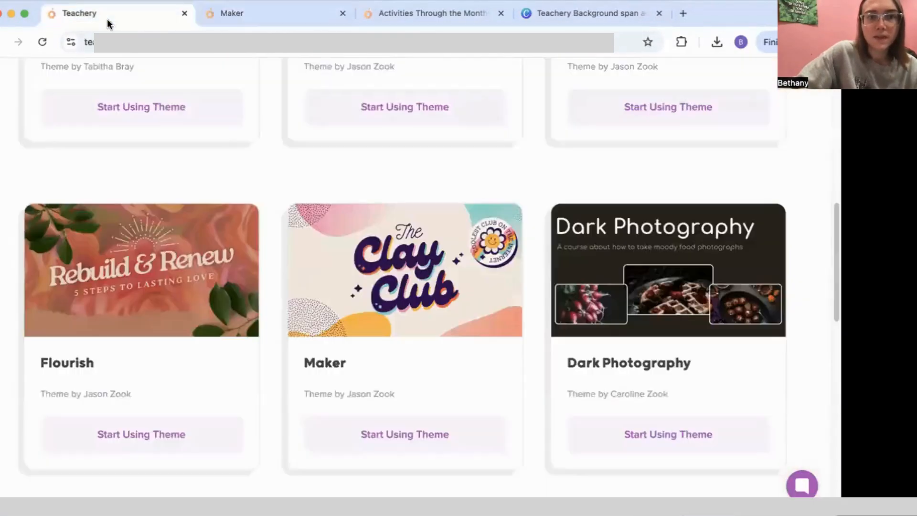
scroll(280, 153, up, 10)
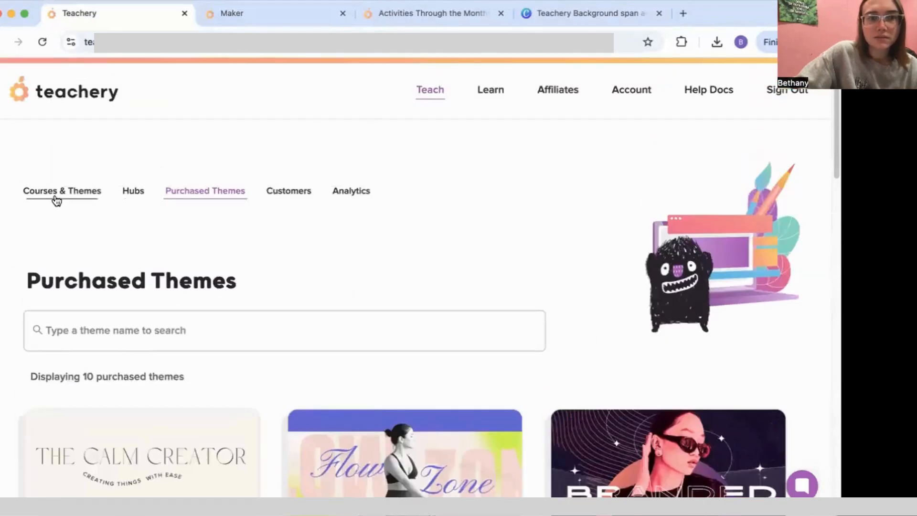
Step: Search courses and themes for 'clay club', then clear the search
click(56, 200)
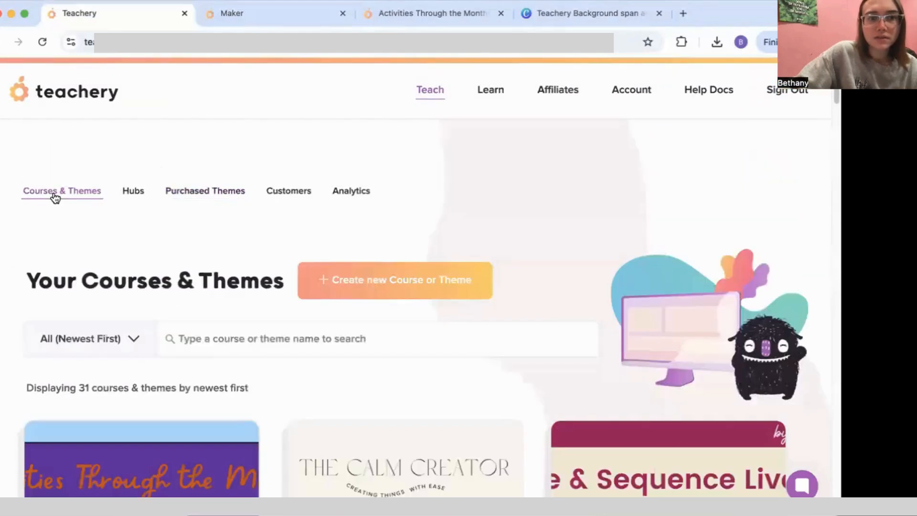
click(211, 343)
text(clay club)
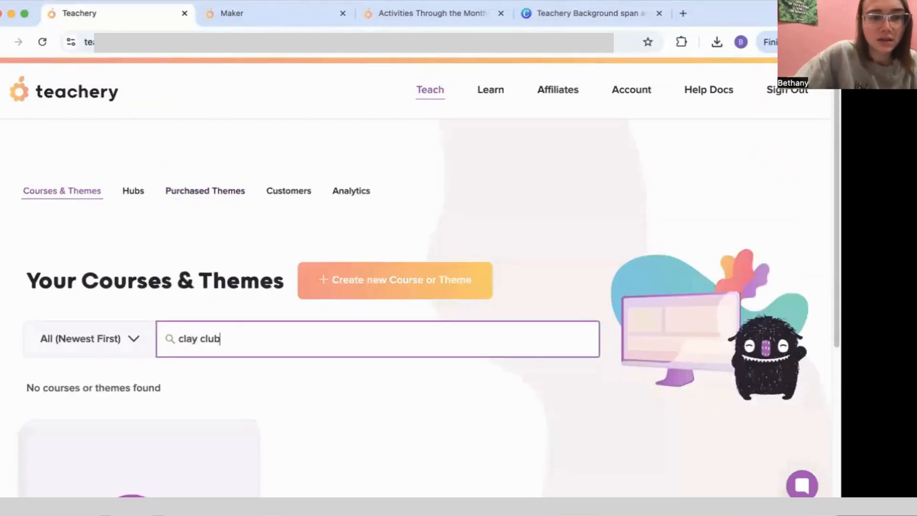
scroll(216, 334, down, 5)
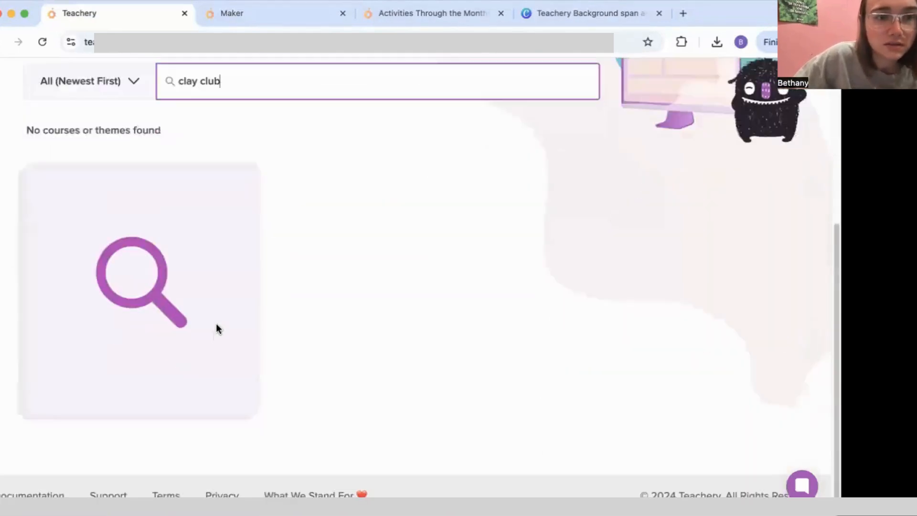
scroll(218, 329, up, 5)
key(BackSpace)
key(BackSpace)
key(BackSpace)
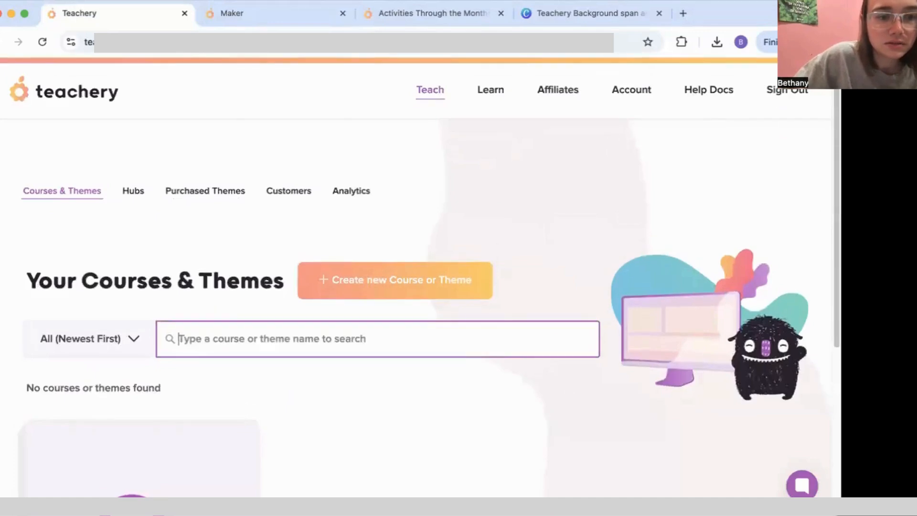
Step: Start a new course from the purchased Maker theme and confirm Use Theme
click(218, 195)
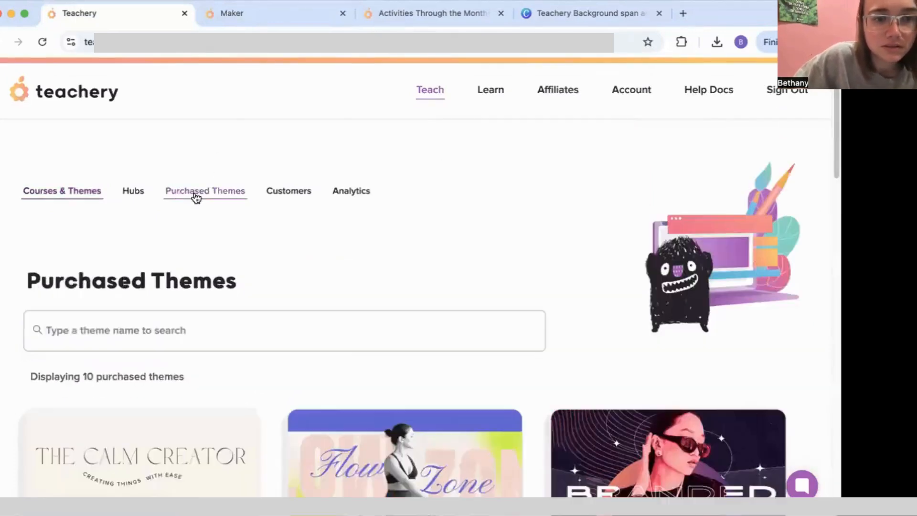
scroll(341, 350, down, 10)
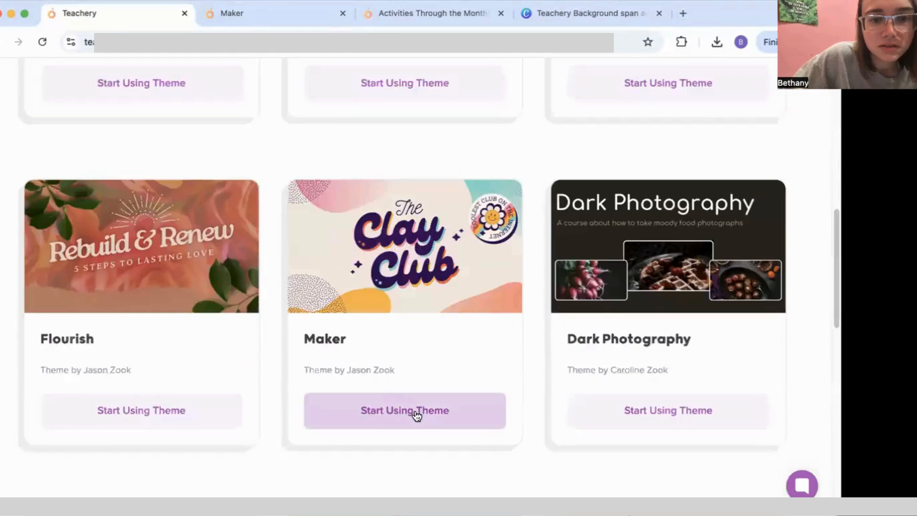
click(415, 411)
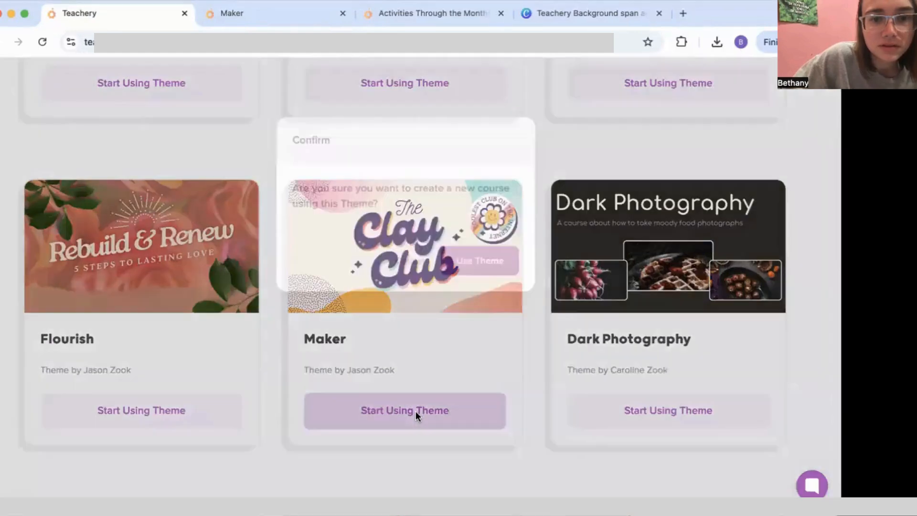
click(485, 293)
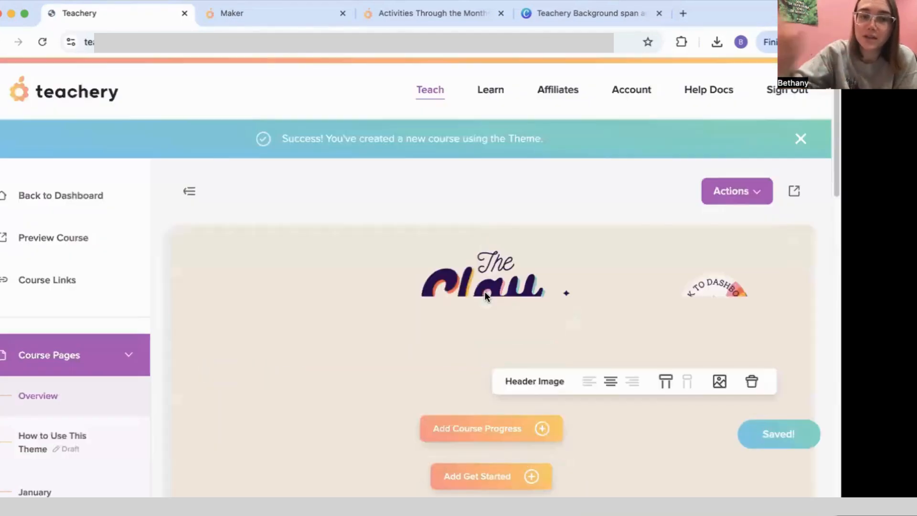
Step: Expand Style Your Course and look through the Maker course's existing custom CSS code
scroll(105, 385, down, 10)
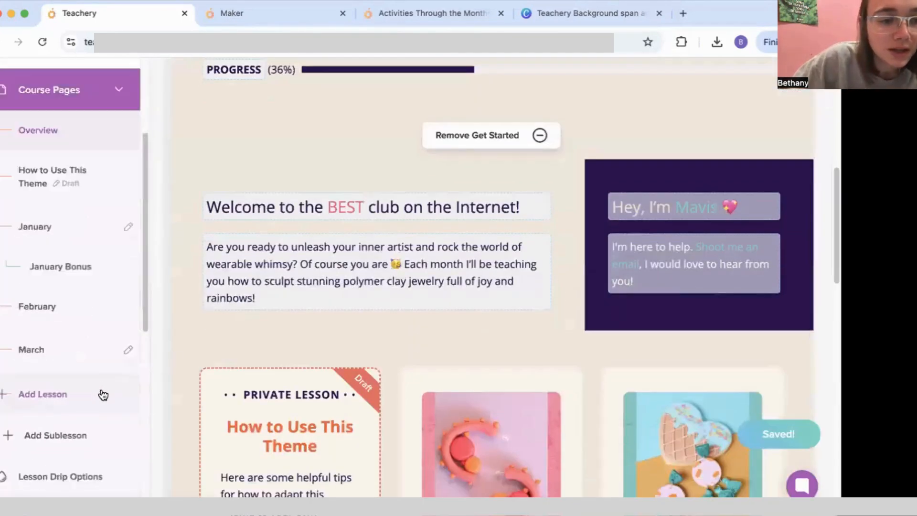
scroll(86, 334, up, 5)
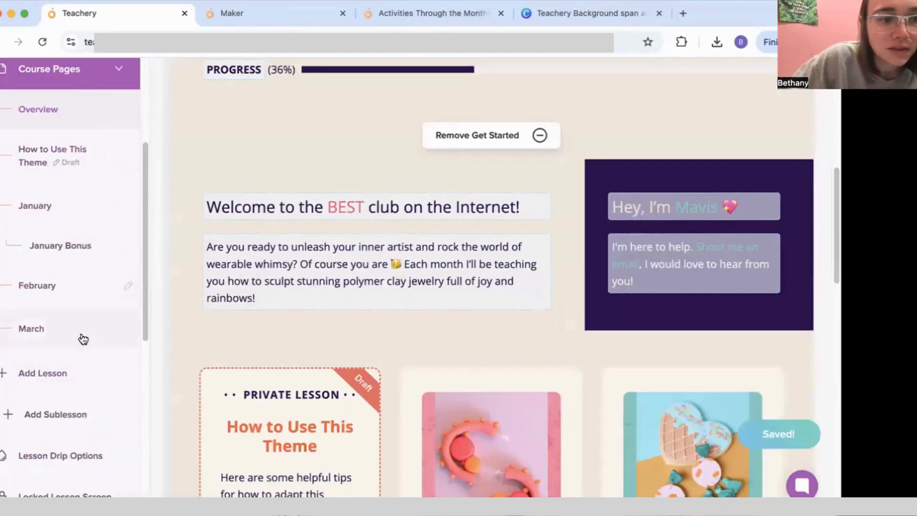
scroll(72, 358, down, 8)
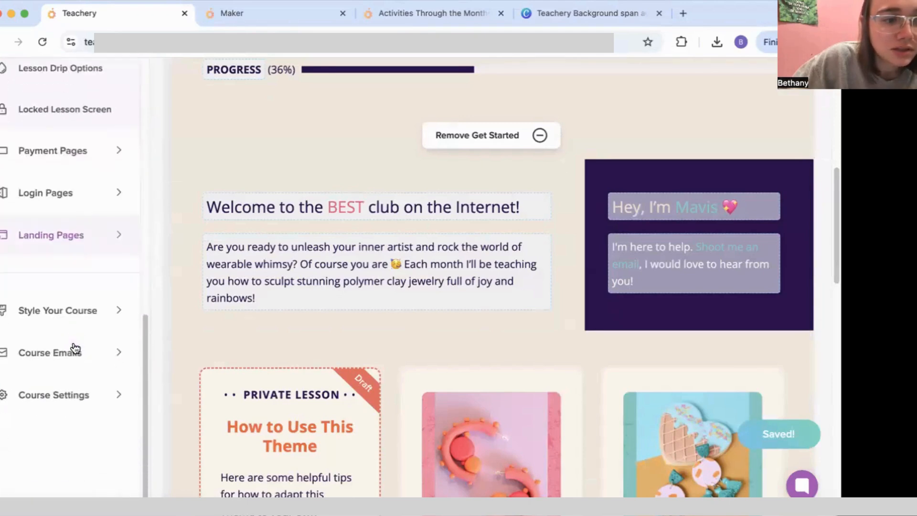
click(86, 317)
scroll(81, 338, down, 5)
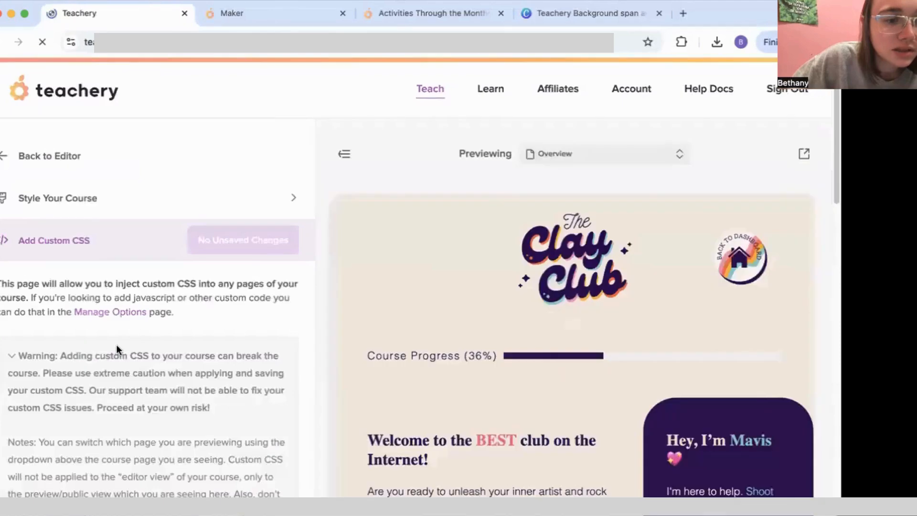
scroll(178, 349, down, 2)
scroll(178, 350, down, 4)
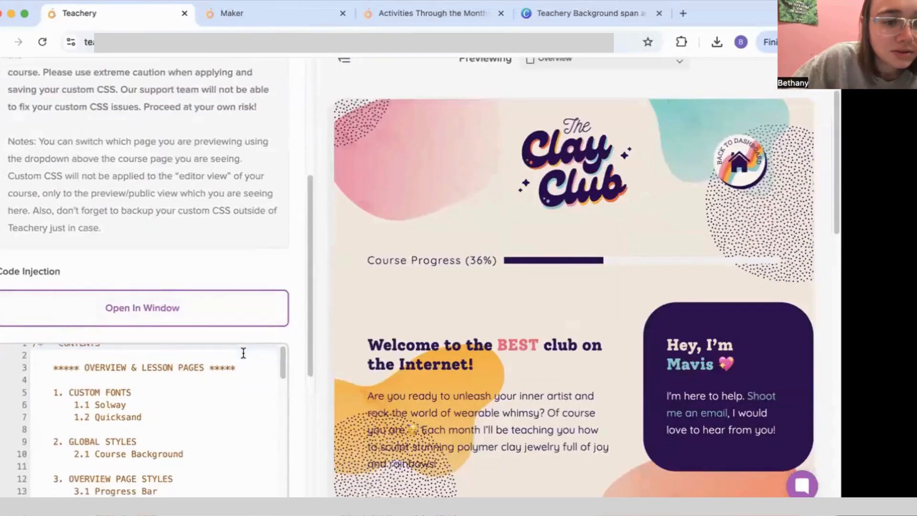
scroll(273, 372, up, 1)
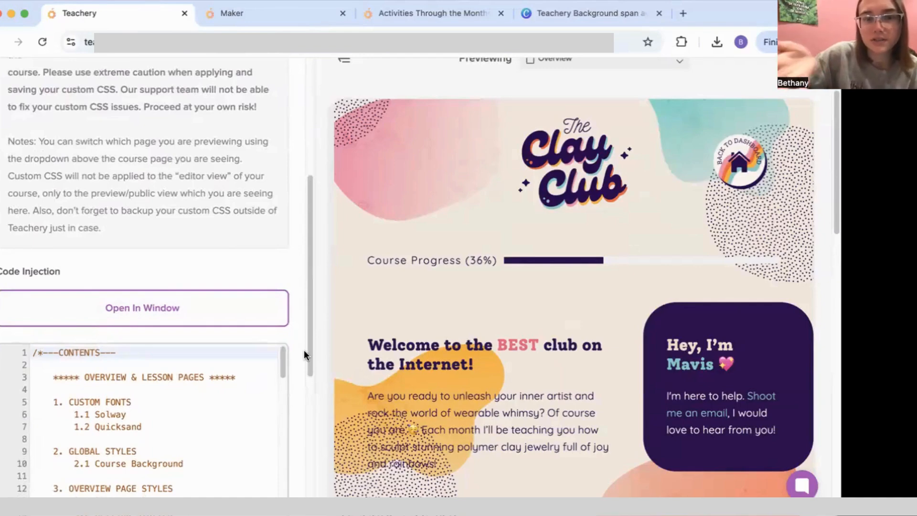
scroll(266, 339, down, 5)
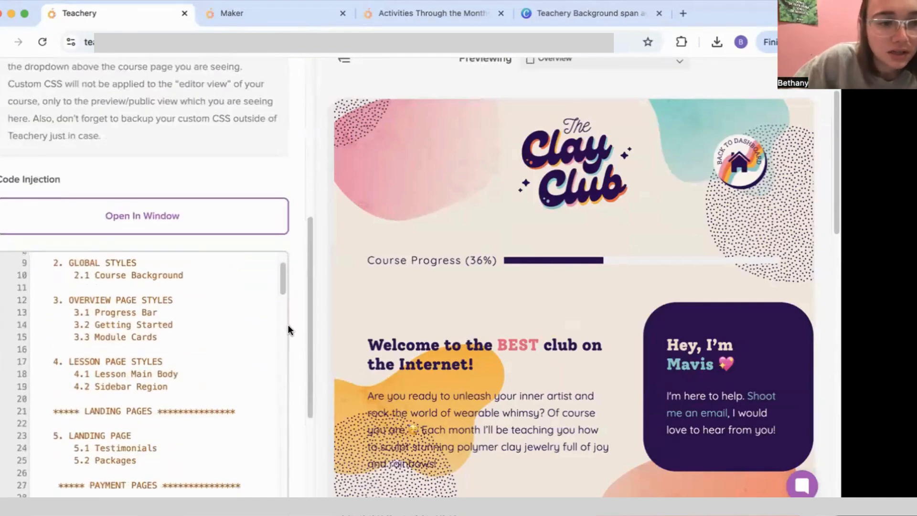
scroll(287, 325, down, 10)
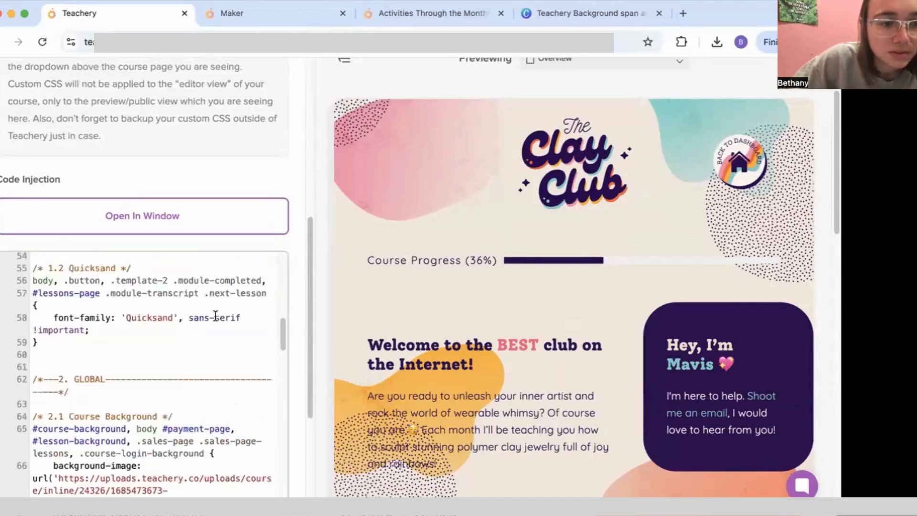
scroll(216, 316, up, 10)
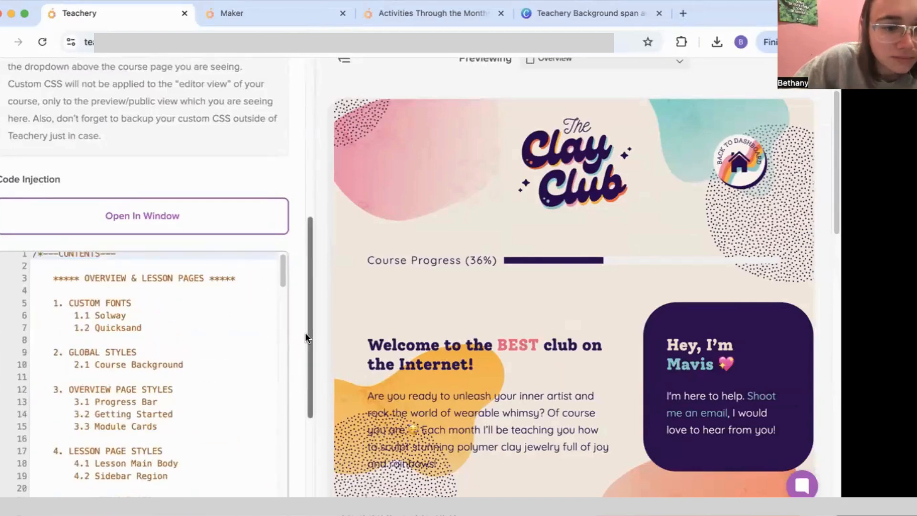
scroll(305, 332, down, 5)
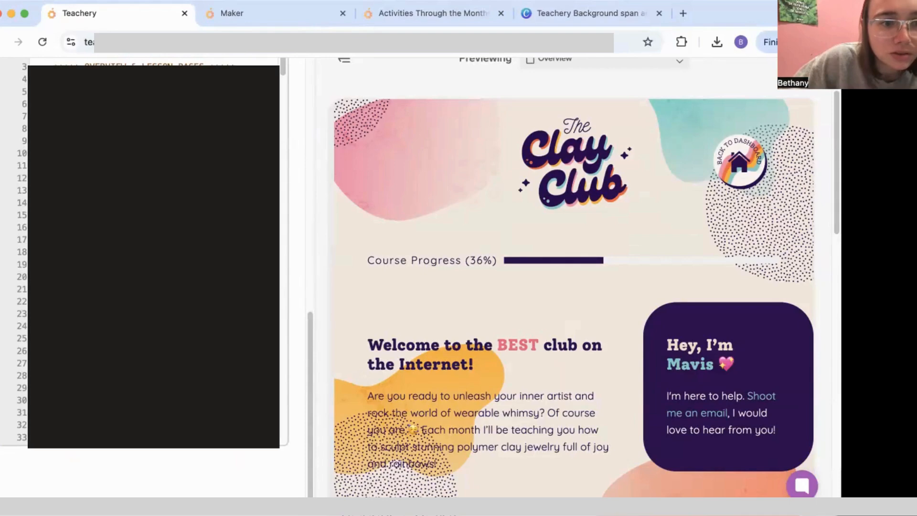
scroll(152, 253, down, 15)
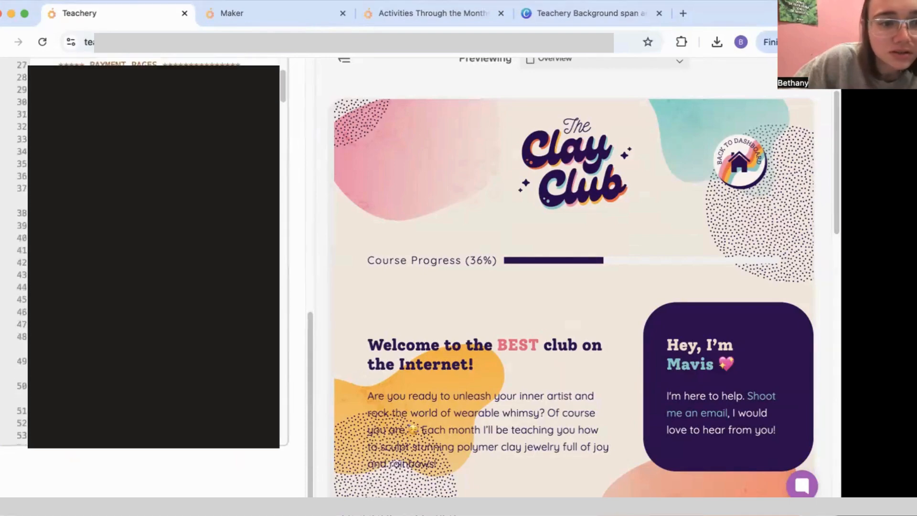
scroll(153, 253, down, 15)
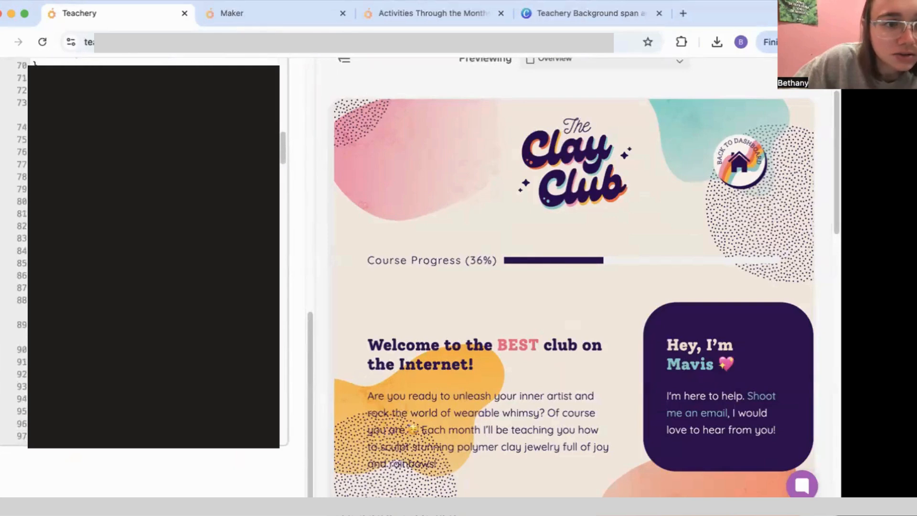
scroll(152, 254, down, 15)
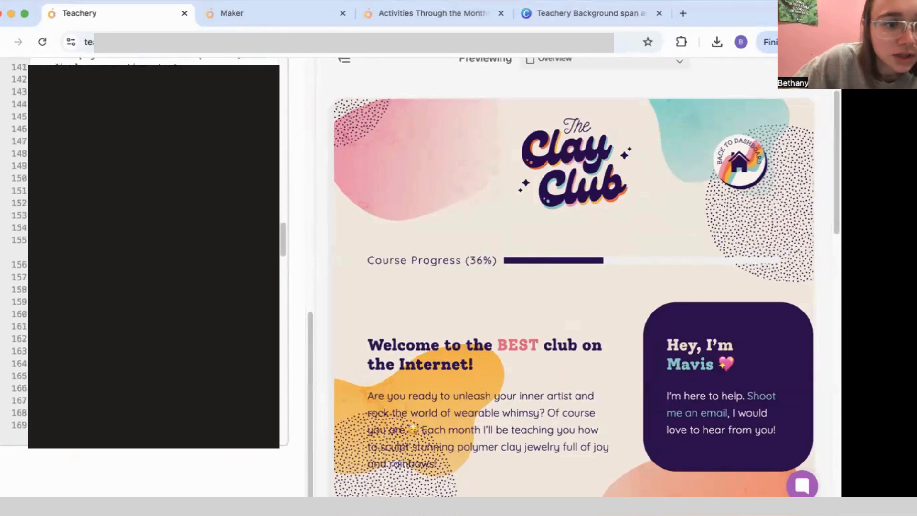
scroll(153, 253, up, 8)
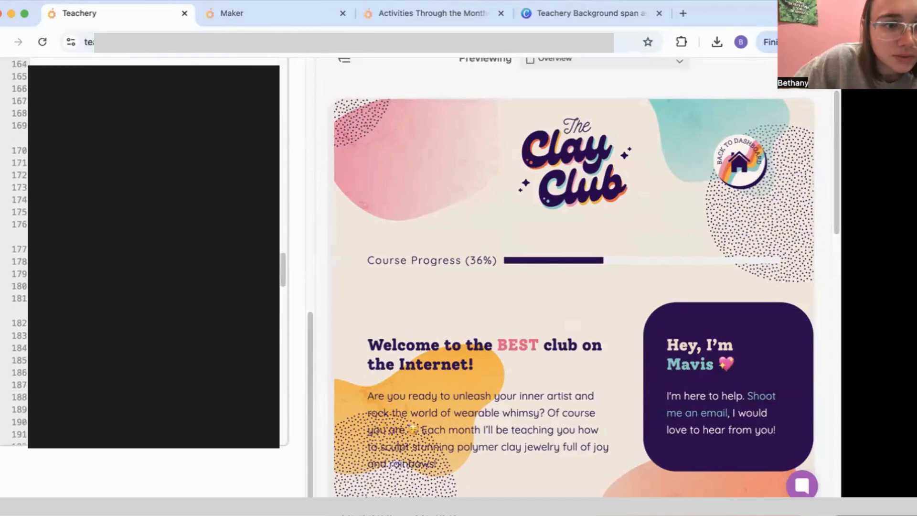
scroll(153, 253, up, 14)
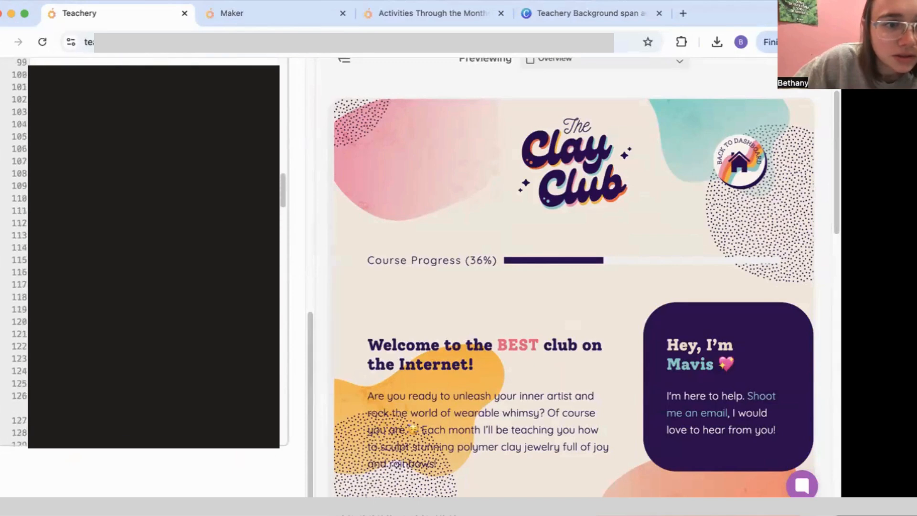
scroll(153, 253, down, 1)
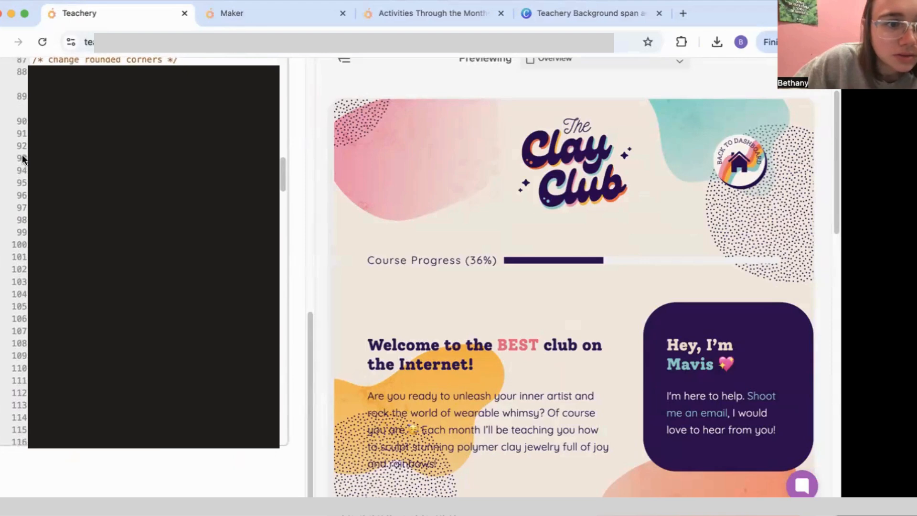
scroll(167, 447, down, 12)
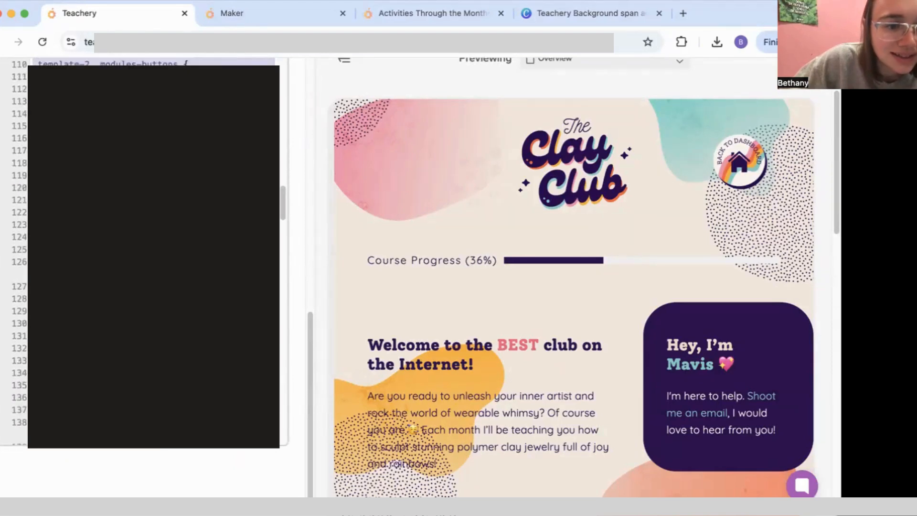
scroll(220, 442, down, 8)
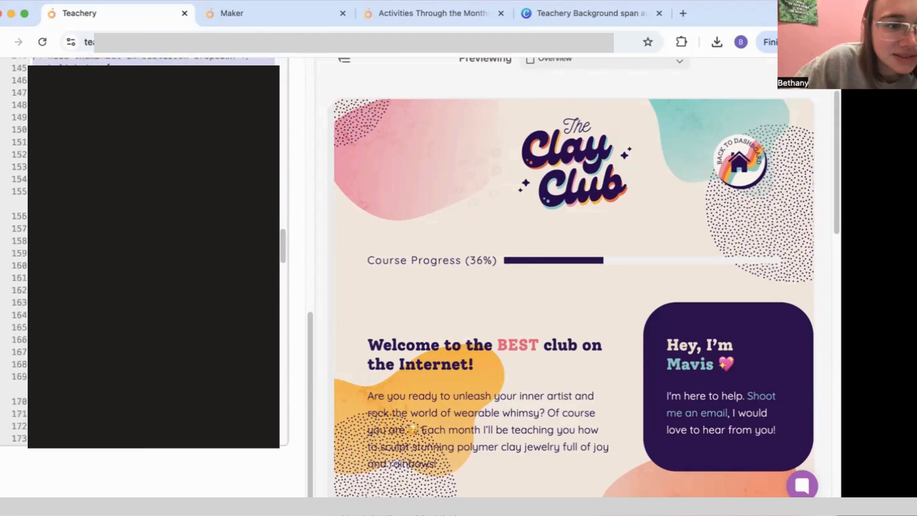
Step: Copy the selected CSS and end on the Maker tab's February and March earring cards
right_click(165, 118)
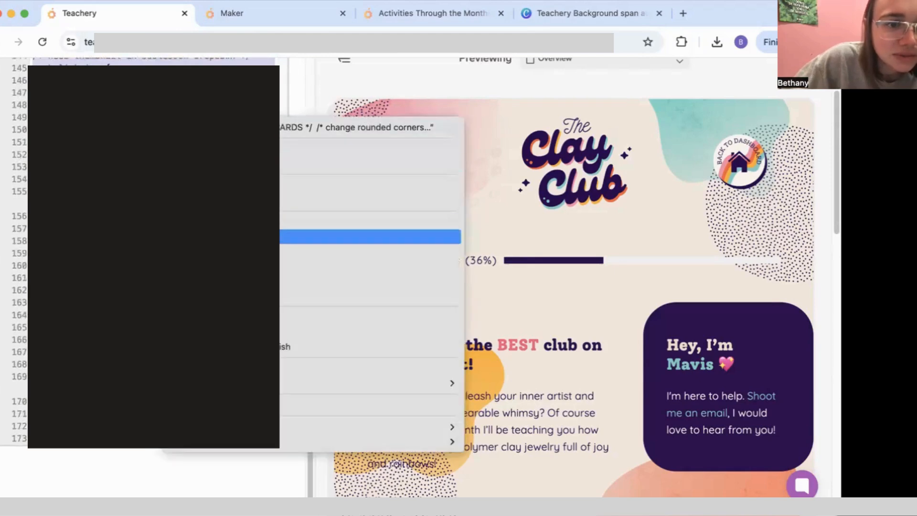
click(287, 236)
click(277, 14)
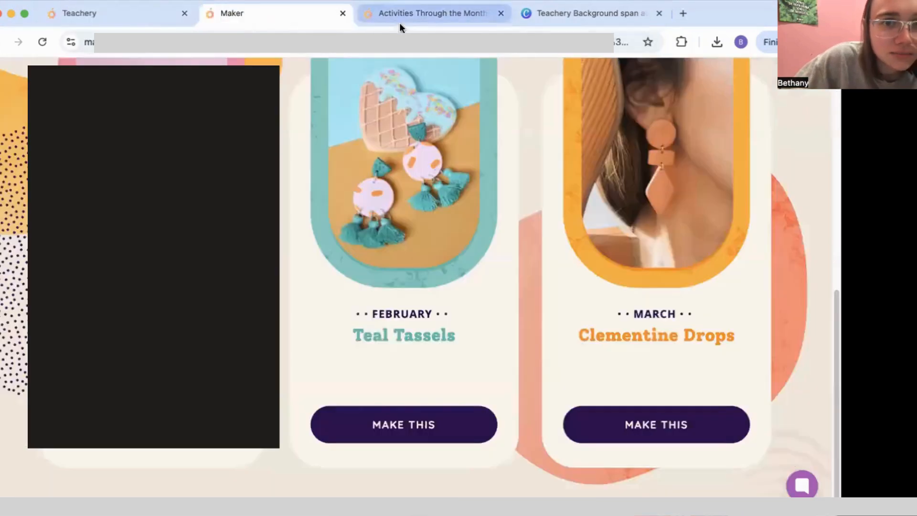
click(399, 22)
click(116, 13)
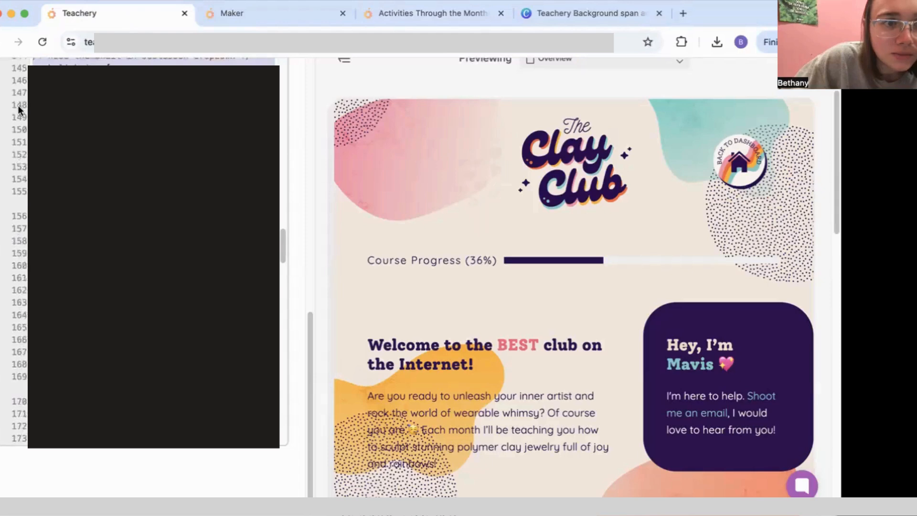
click(250, 16)
click(123, 16)
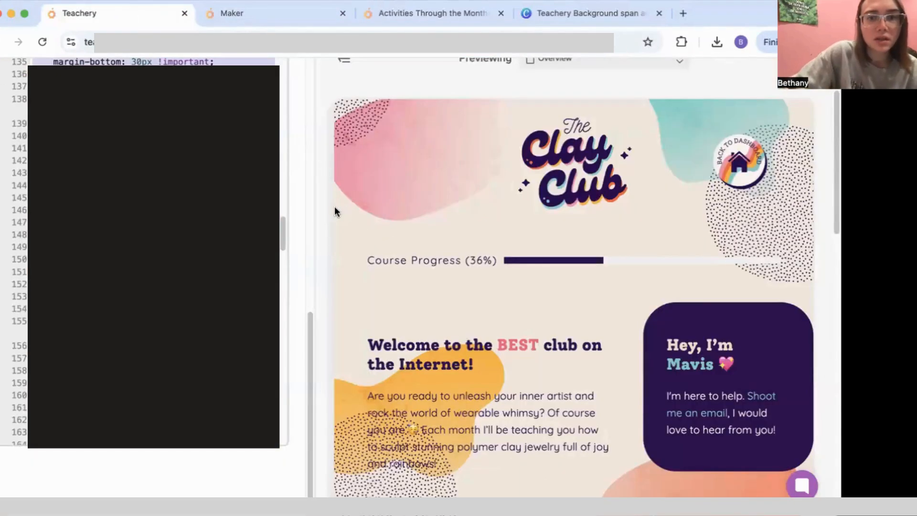
scroll(153, 253, up, 15)
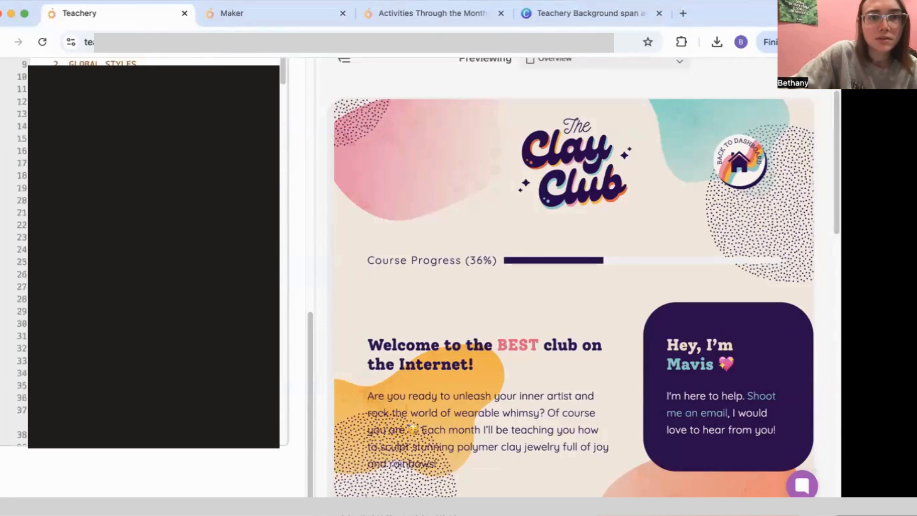
click(199, 12)
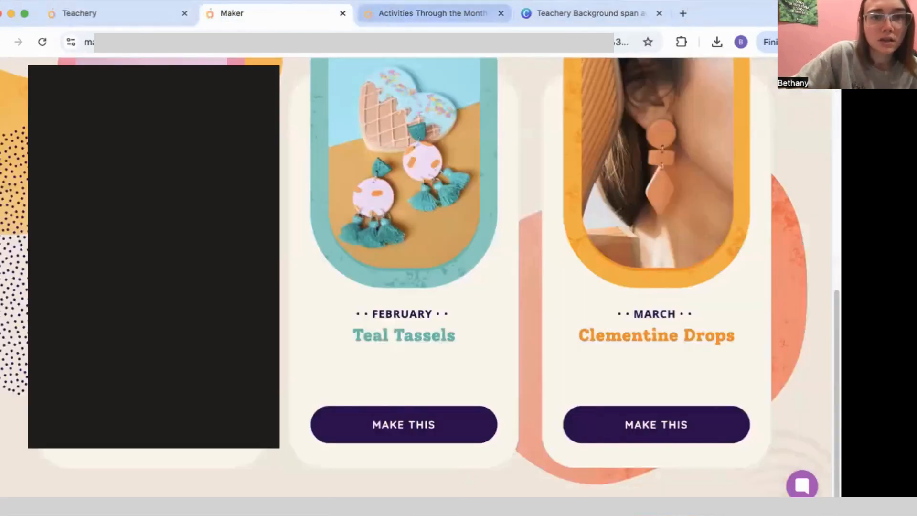
Step: Check the live Activities Through the Months page, then go back to the Teachery editor
click(402, 22)
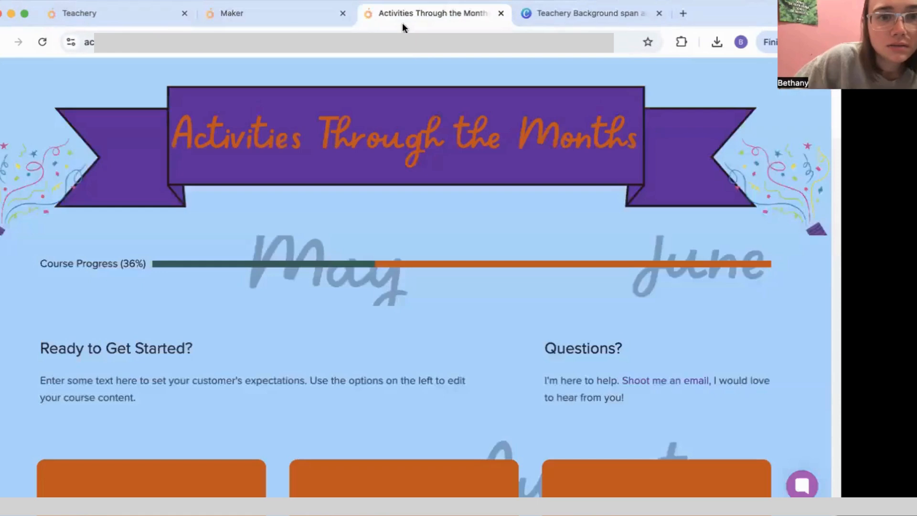
click(271, 14)
click(416, 22)
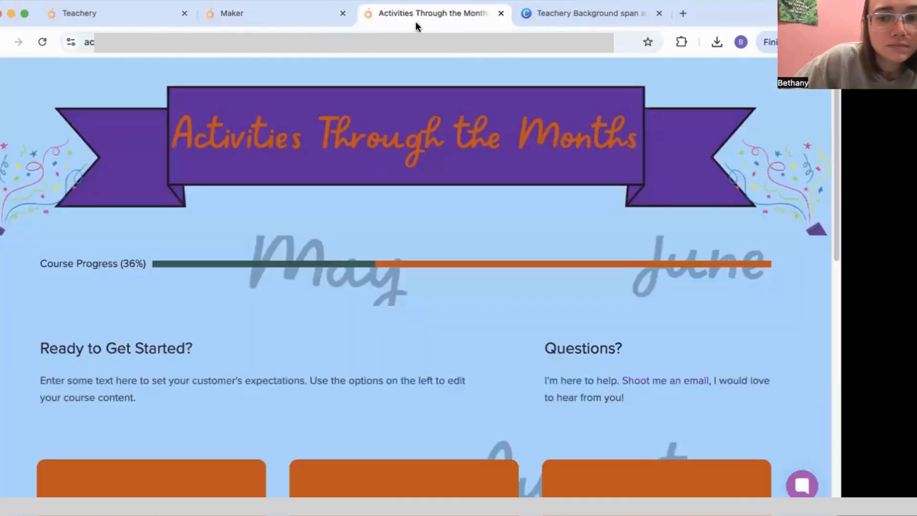
scroll(745, 430, down, 12)
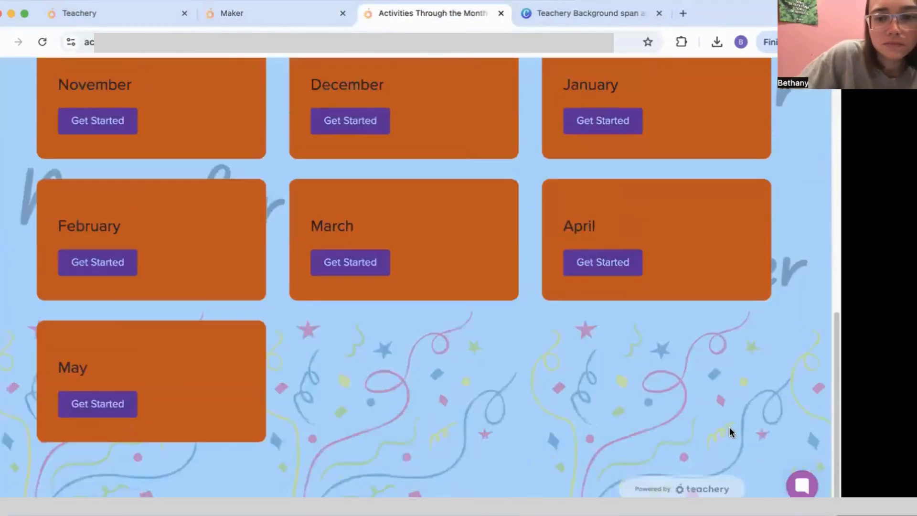
click(701, 483)
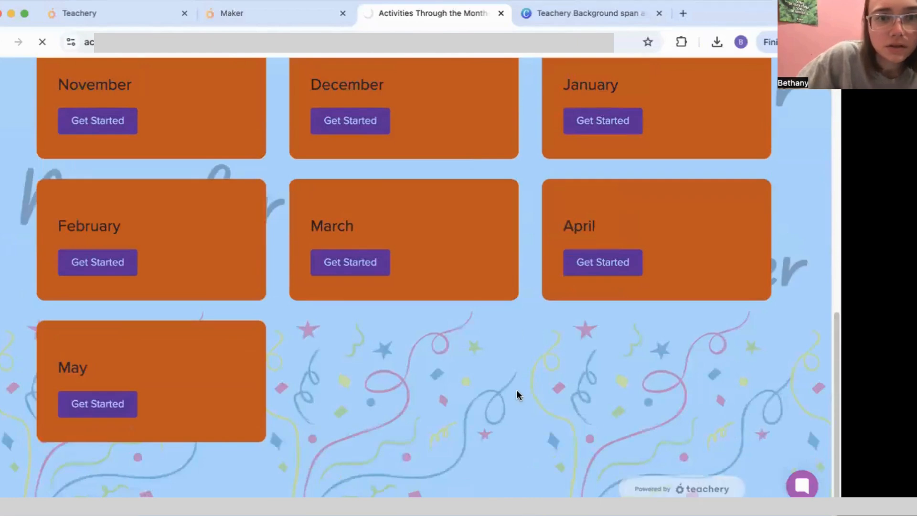
Step: Open the course's Add Custom CSS code in the larger Open In Window editor
scroll(219, 266, down, 5)
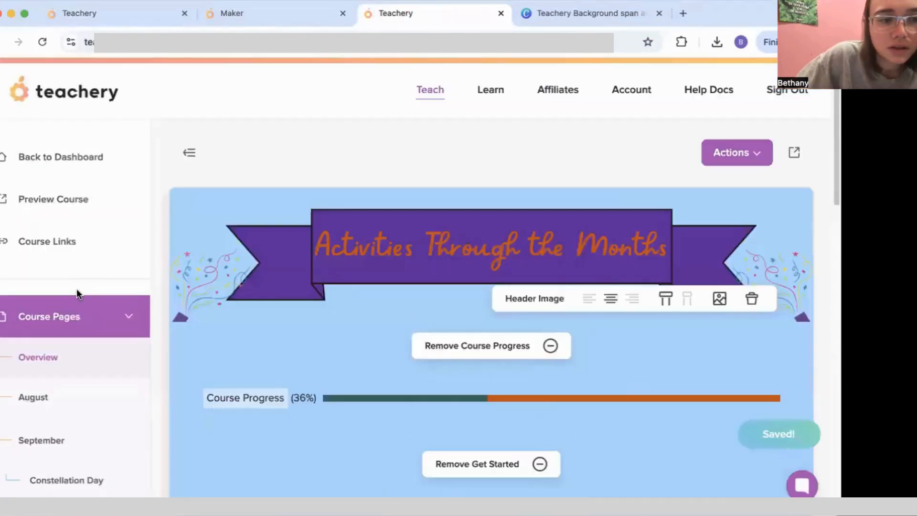
scroll(76, 291, down, 15)
scroll(80, 319, down, 10)
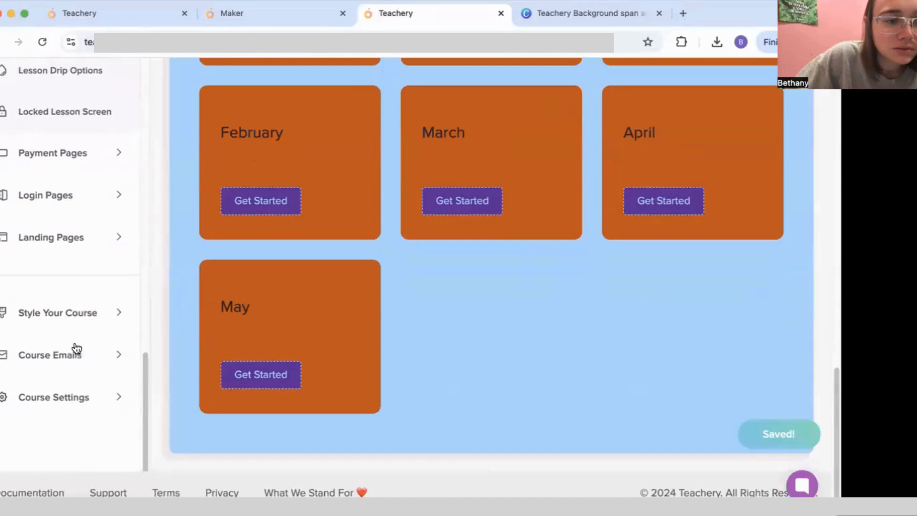
click(88, 311)
scroll(88, 306, down, 6)
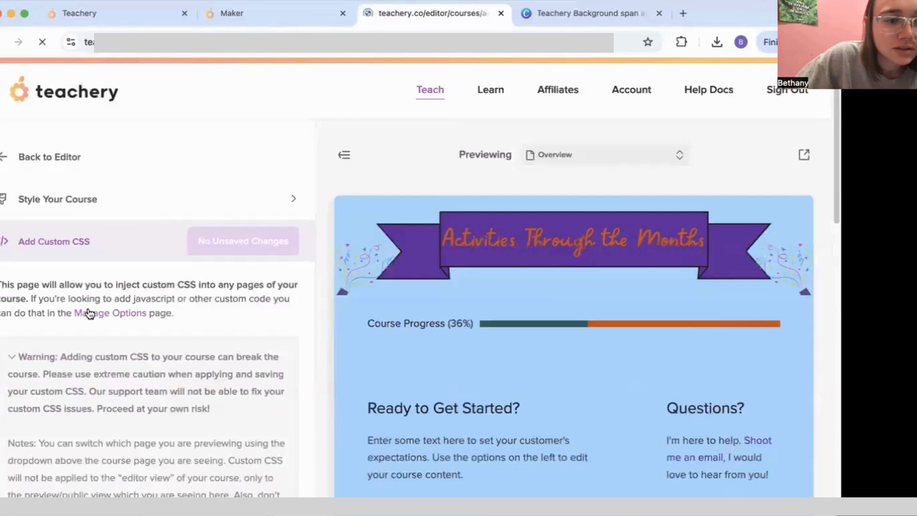
scroll(90, 322, down, 6)
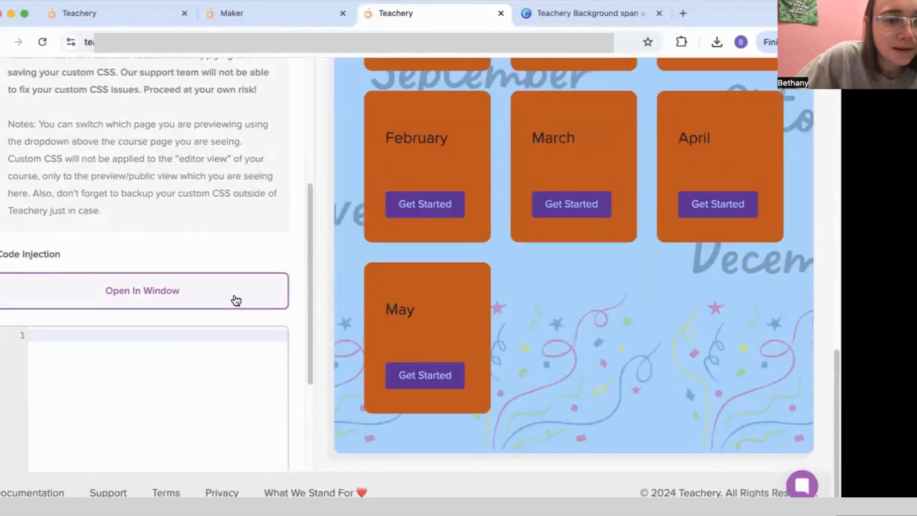
click(235, 298)
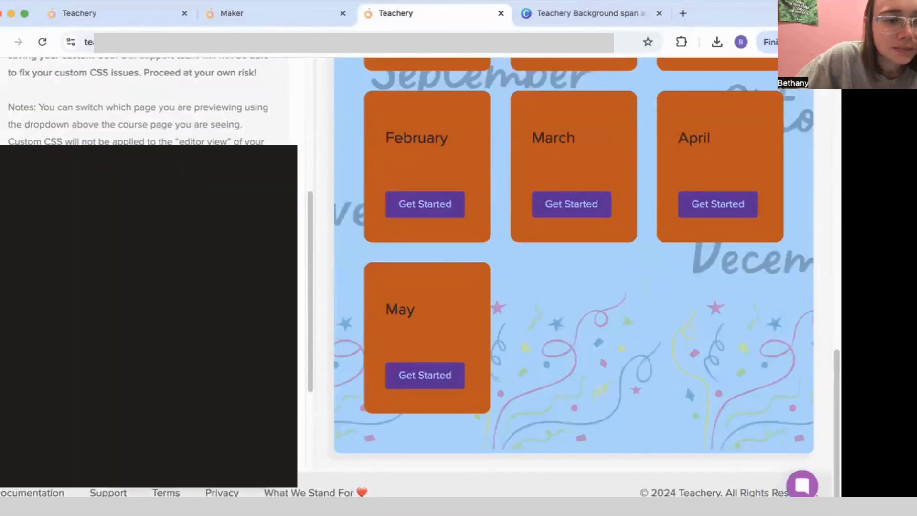
scroll(143, 101, up, 15)
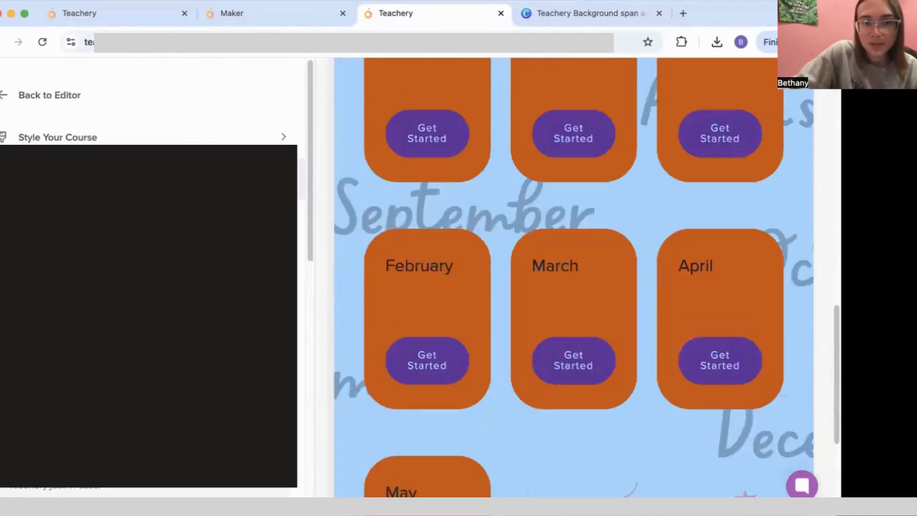
scroll(451, 290, up, 2)
scroll(452, 290, up, 10)
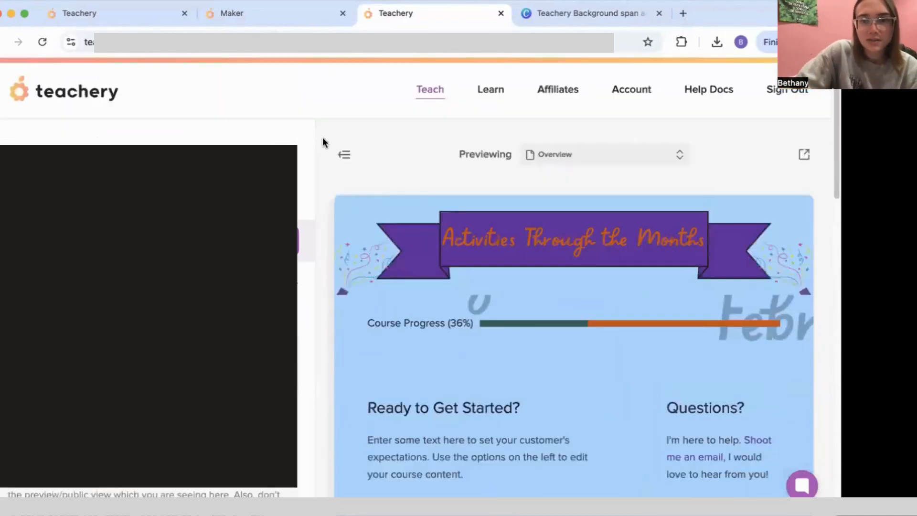
Step: Open the live course page and scroll through the rounded month cards and pill buttons
click(804, 151)
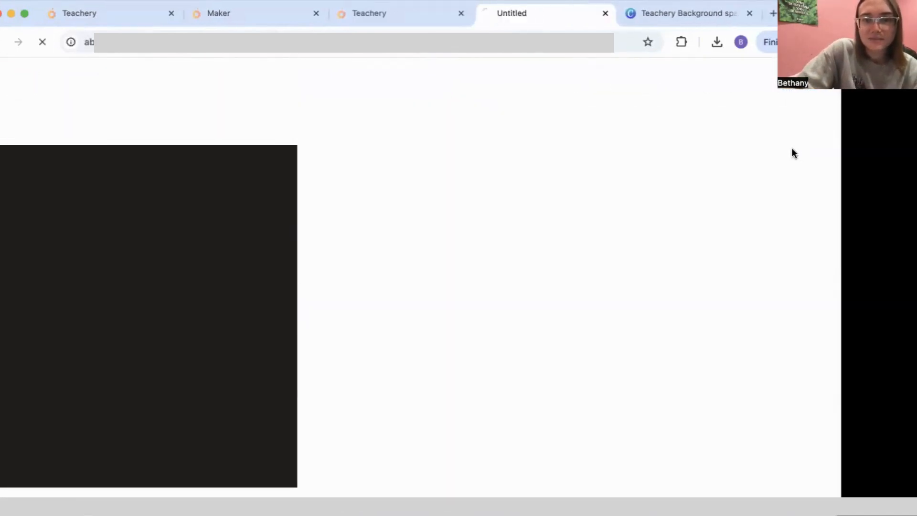
scroll(328, 178, down, 5)
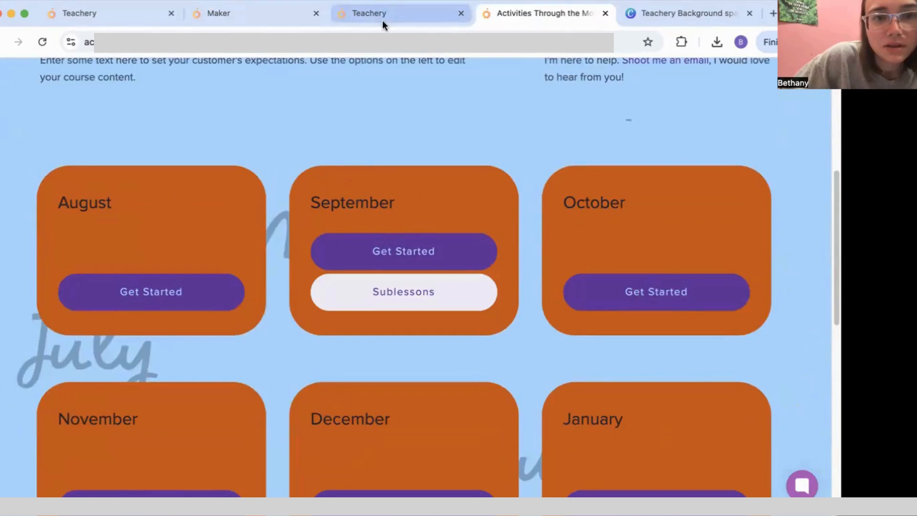
scroll(426, 182, down, 10)
scroll(429, 186, down, 2)
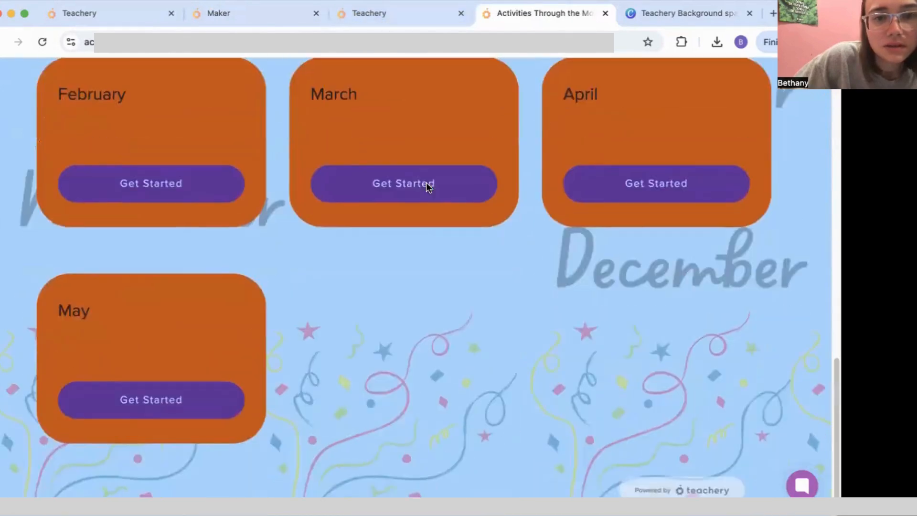
scroll(390, 164, up, 10)
scroll(374, 153, down, 3)
scroll(402, 123, down, 1)
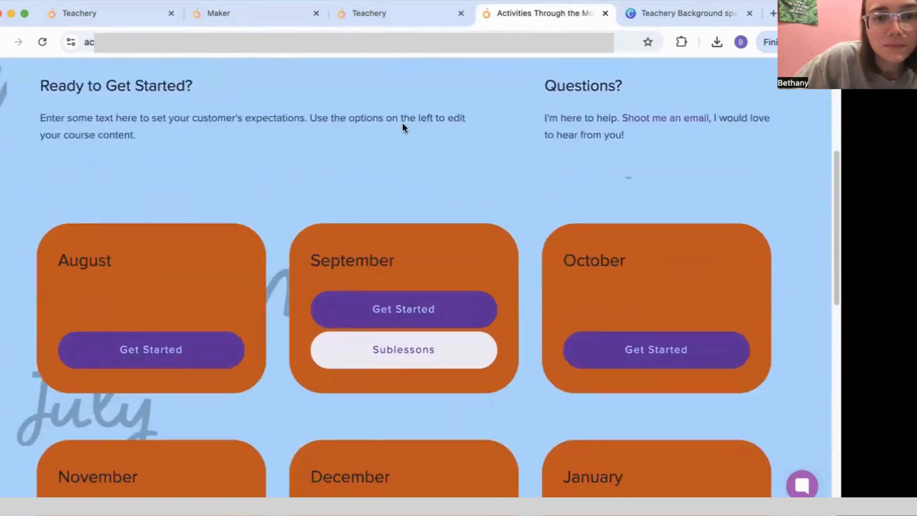
Step: Switch back to the Teachery editor tab and return to the course's Overview page
click(368, 13)
click(279, 13)
click(351, 12)
click(20, 166)
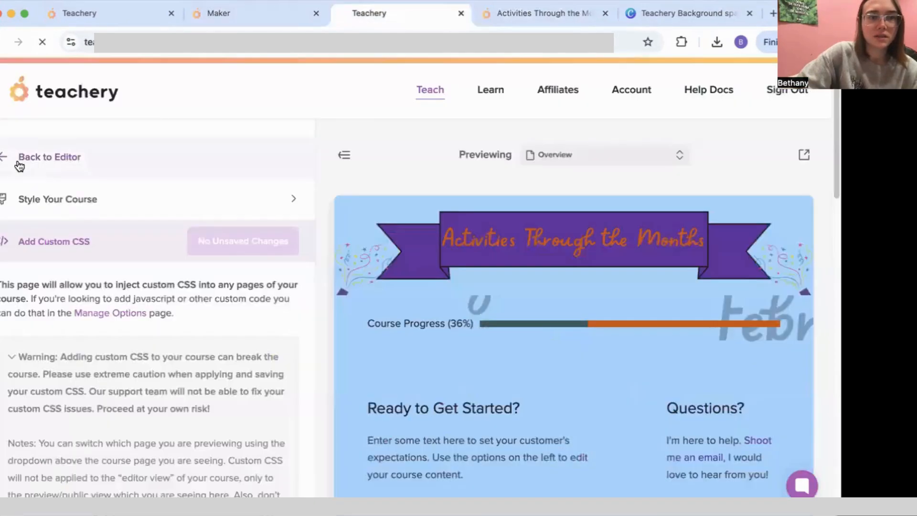
scroll(265, 273, down, 6)
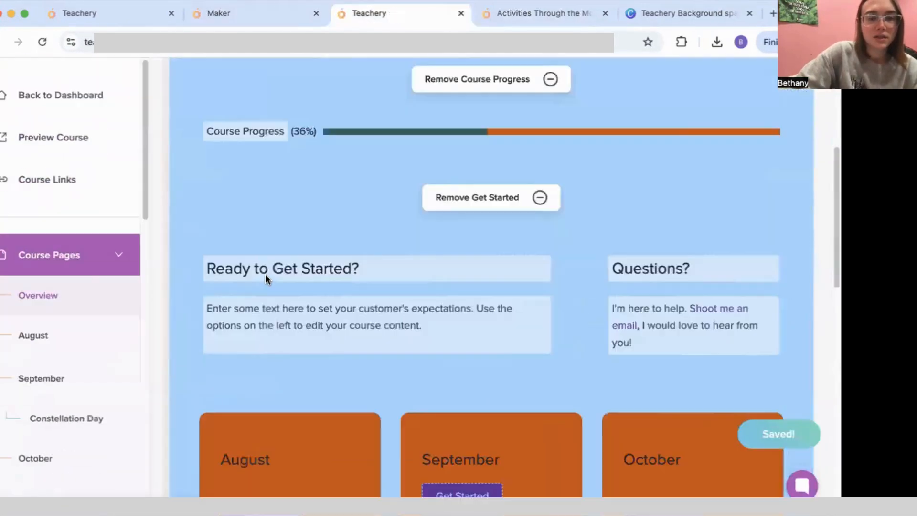
scroll(268, 274, down, 3)
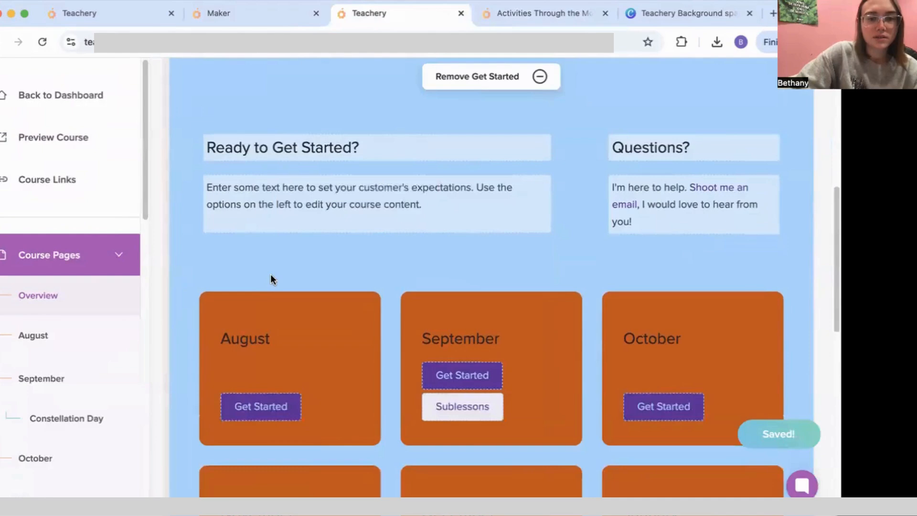
scroll(268, 278, up, 3)
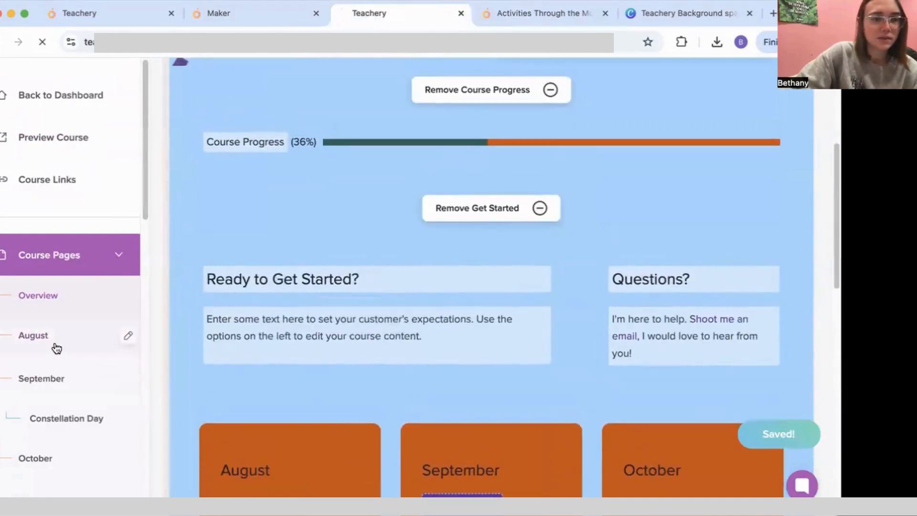
Step: Open the August lesson page and center-align its August heading
click(57, 348)
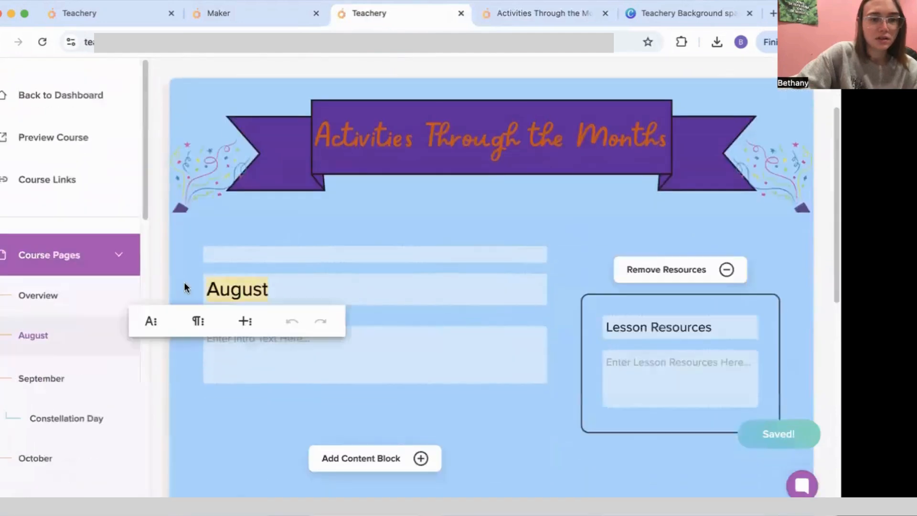
click(152, 321)
click(197, 322)
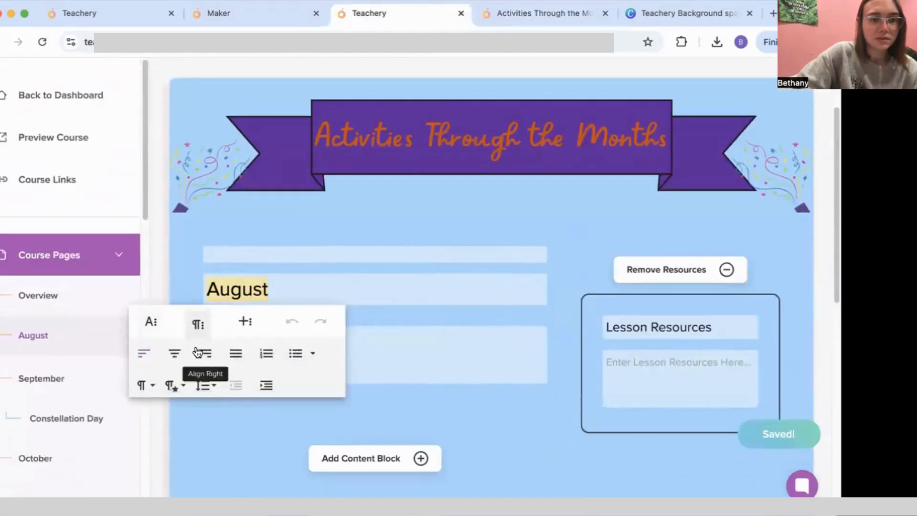
click(175, 353)
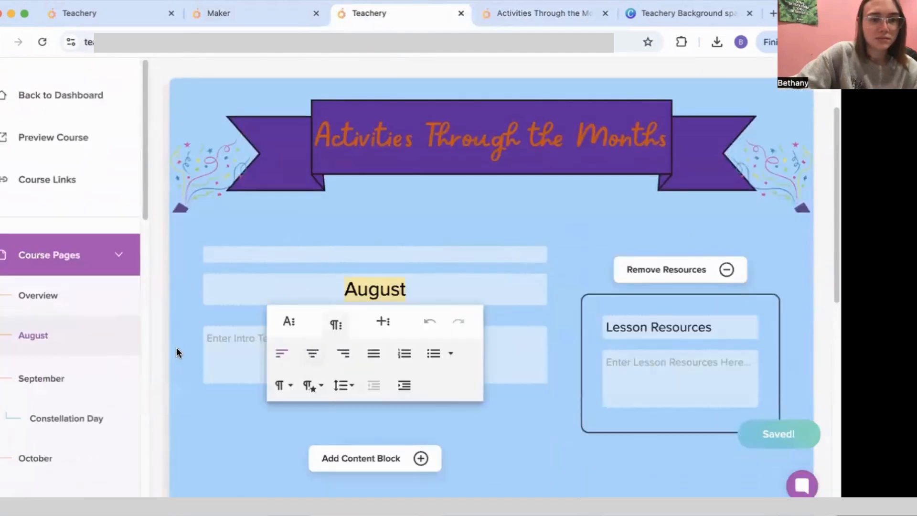
Step: Bring up the text colour palette for the August heading and focus its hex field
click(291, 323)
click(352, 383)
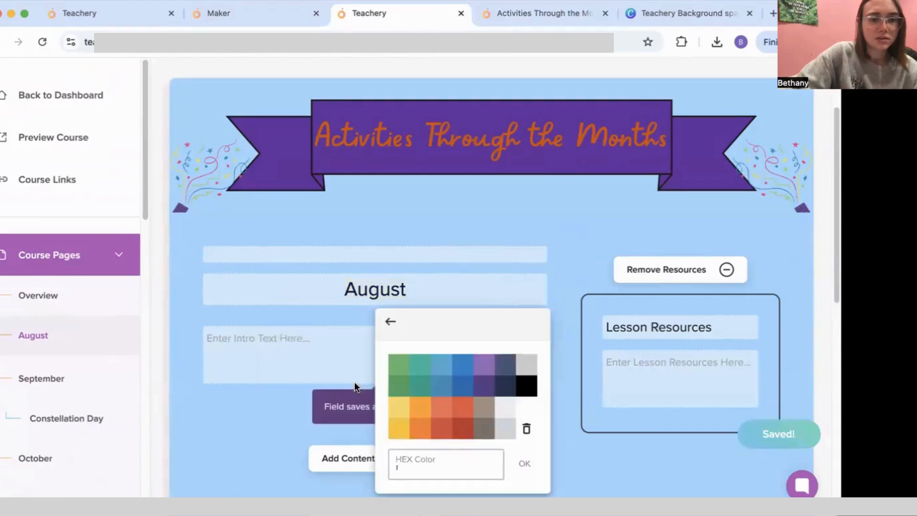
click(557, 170)
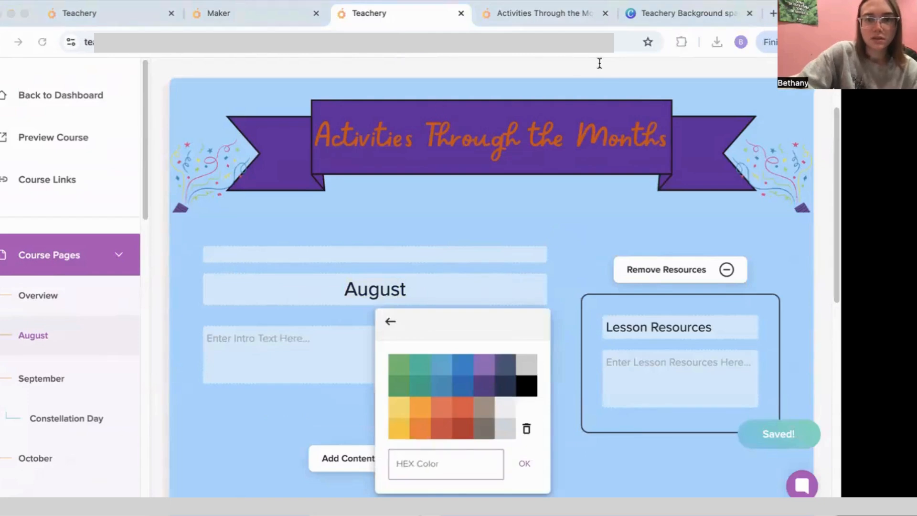
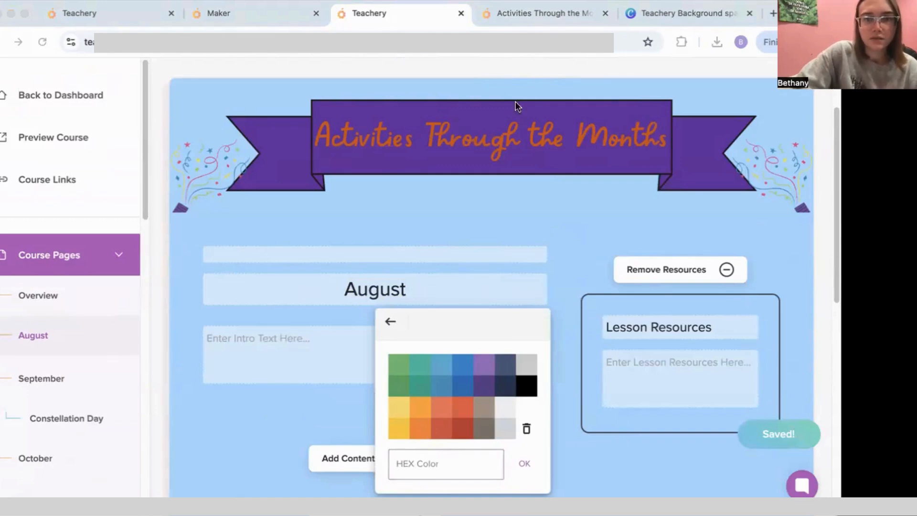
Step: Give the August title a light blue #a4d4ff highlight and view the live course's month cards
click(415, 463)
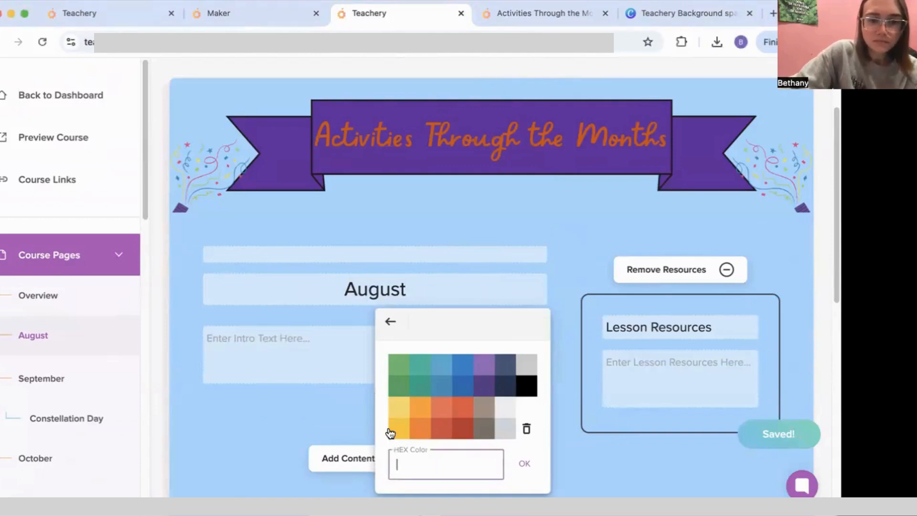
right_click(415, 463)
click(455, 373)
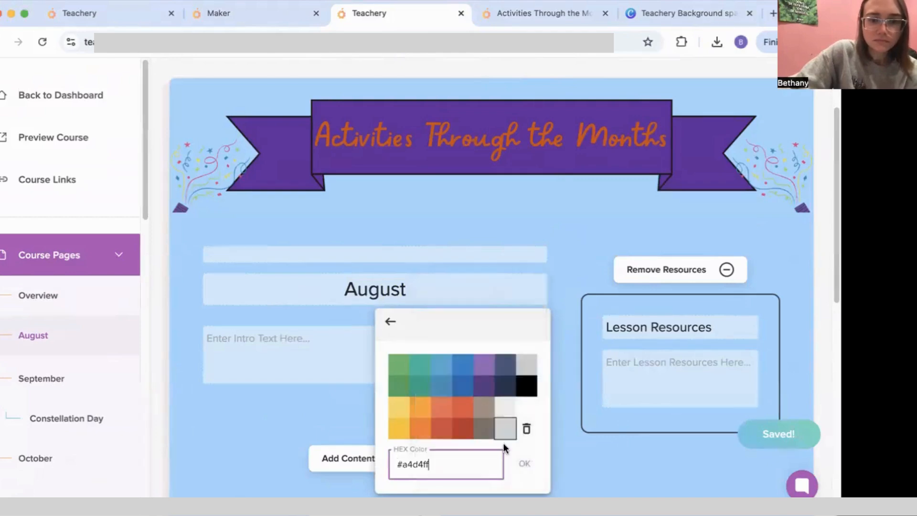
click(525, 463)
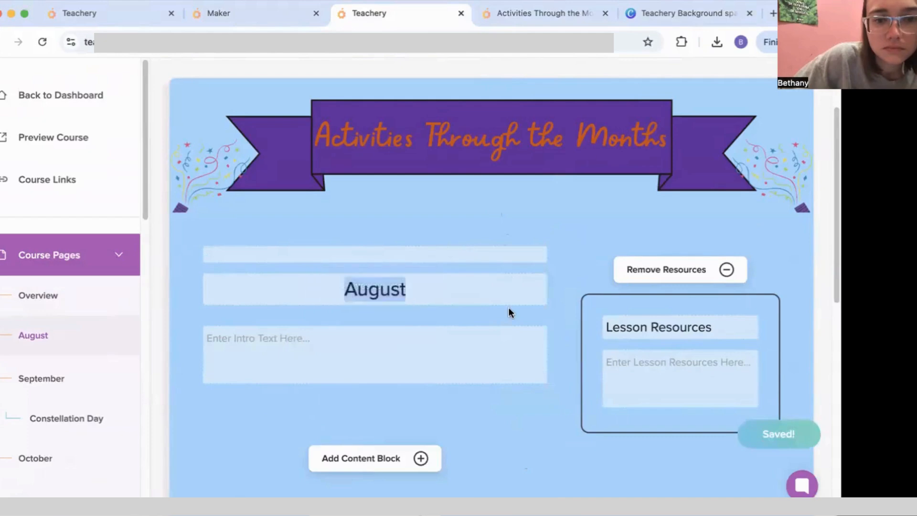
click(526, 15)
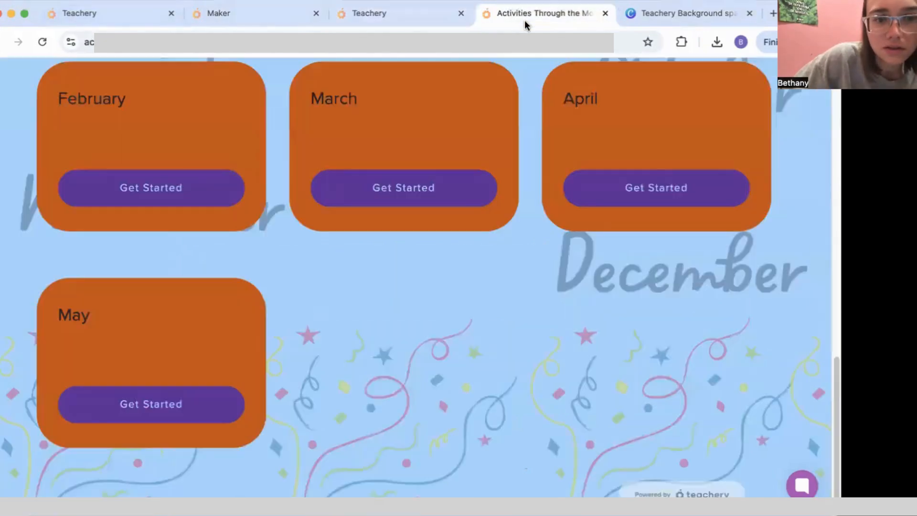
scroll(223, 182, up, 10)
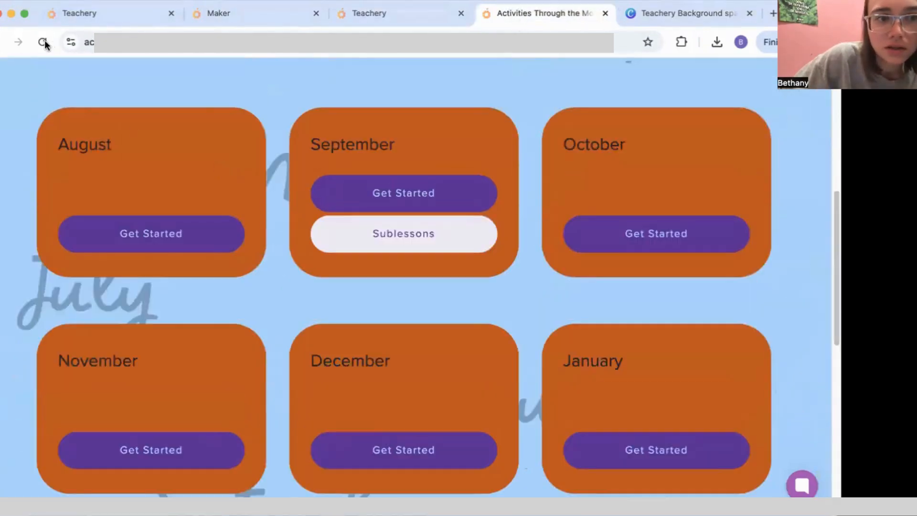
Step: Select the August title in the editor and give it an orange #cc4e00 highlight
click(442, 22)
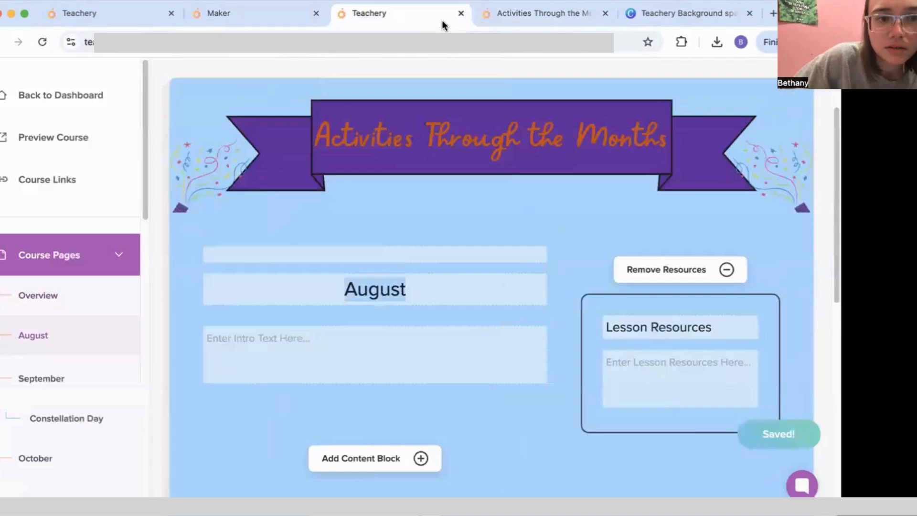
drag(420, 289, 329, 284)
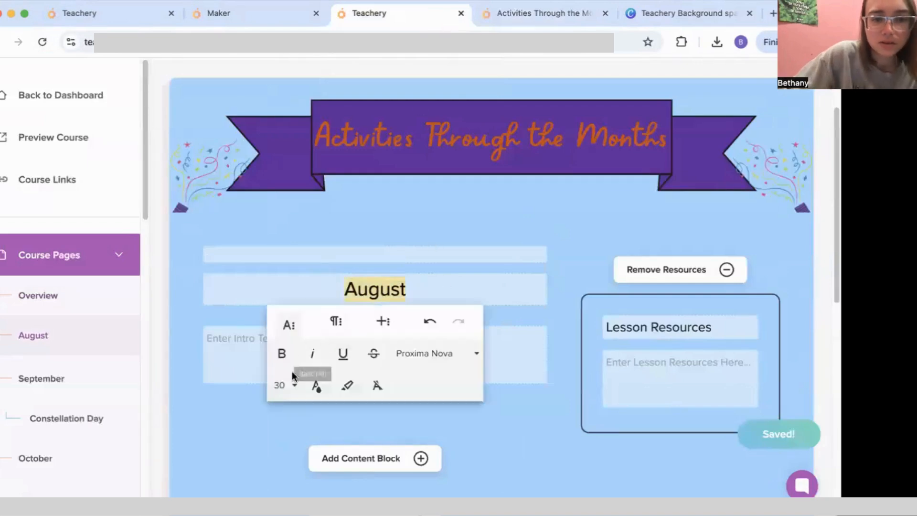
click(347, 385)
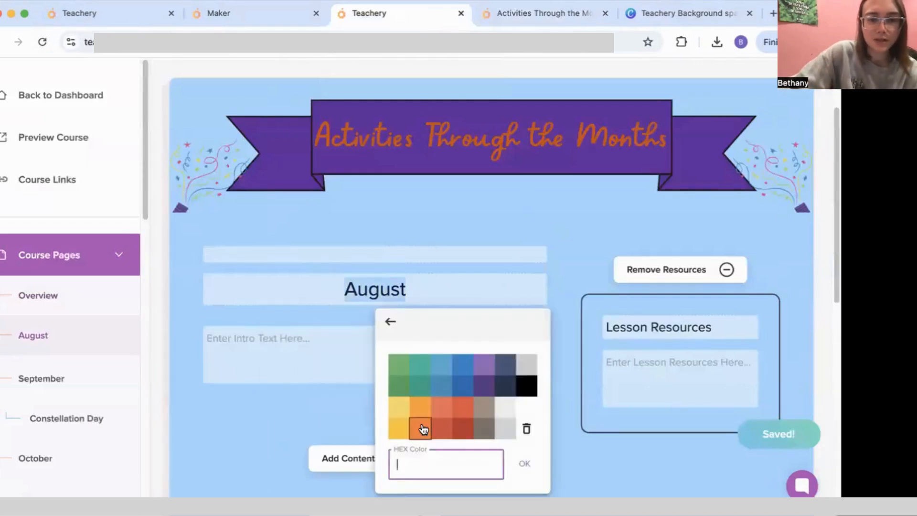
click(608, 138)
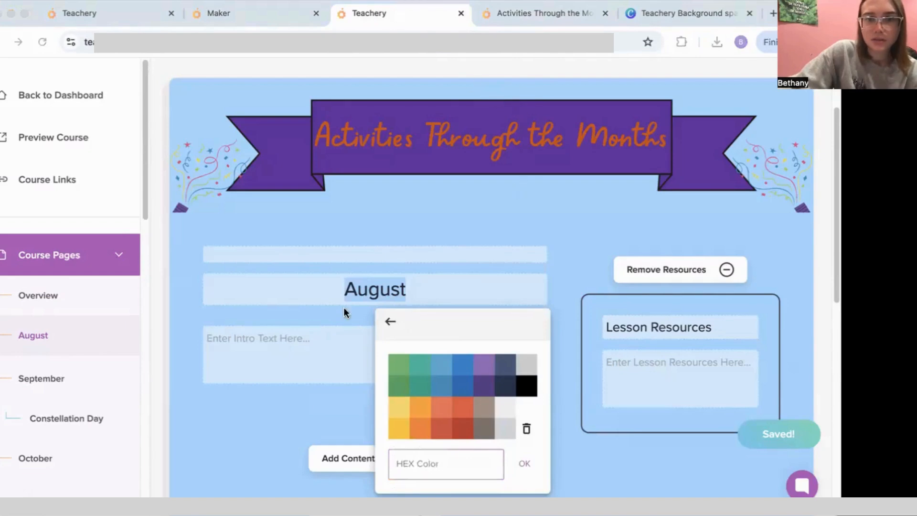
click(448, 466)
right_click(451, 464)
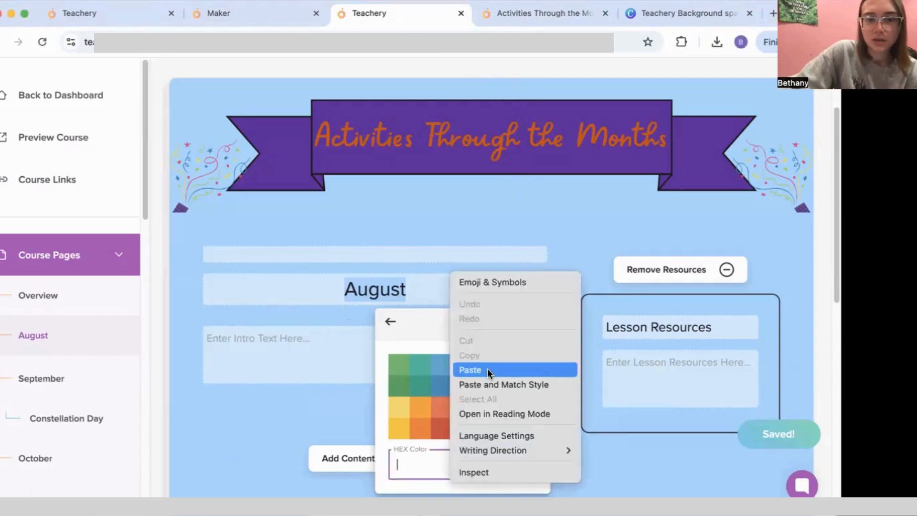
click(487, 369)
click(525, 464)
Step: Reselect the August title and copy its text
drag(454, 286, 342, 281)
click(342, 282)
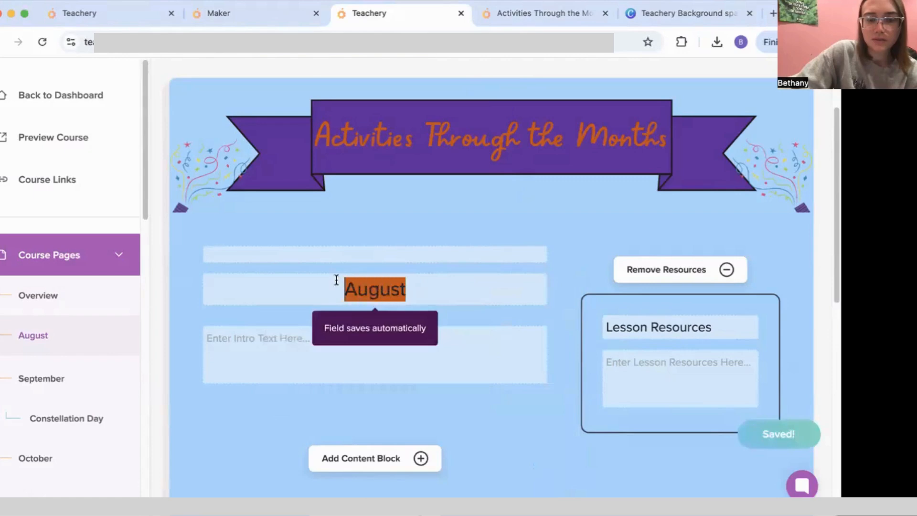
right_click(384, 286)
click(426, 250)
Step: Reapply the pasted colour code as the August title's highlight, then go to the Maker site
drag(342, 286, 395, 290)
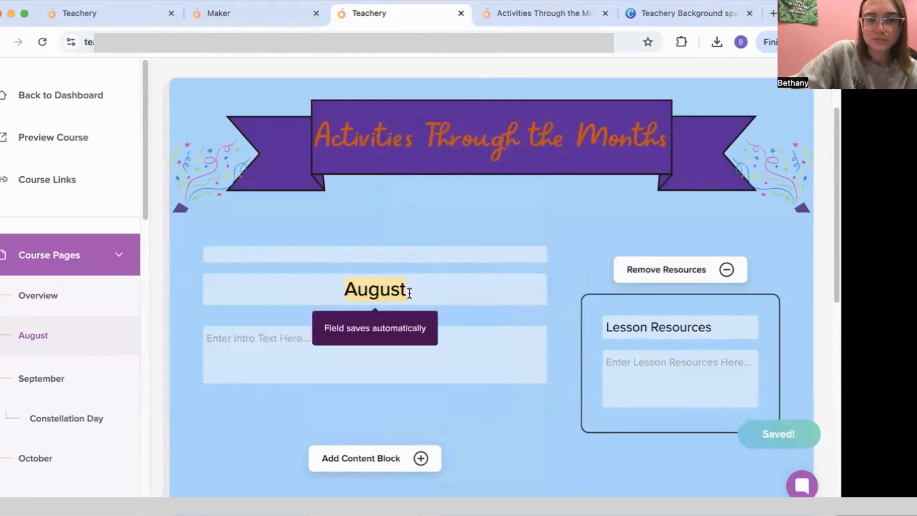
click(320, 381)
click(488, 453)
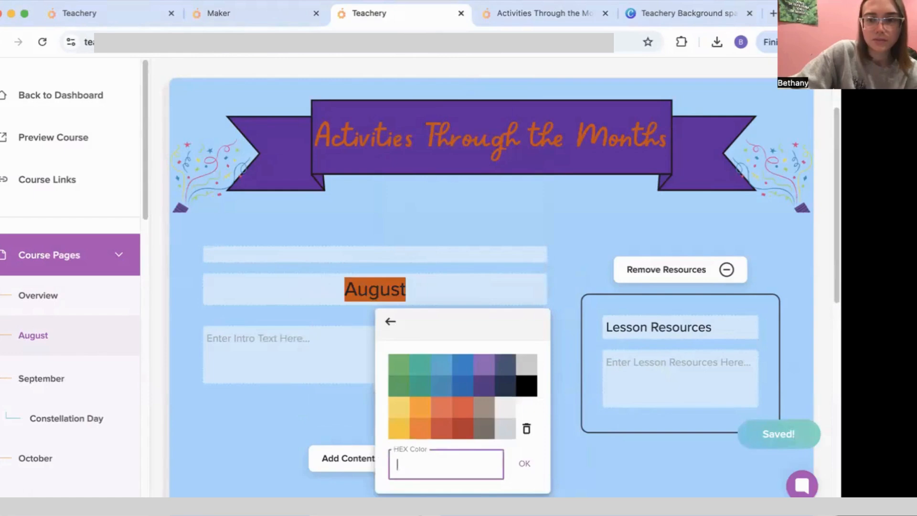
click(556, 77)
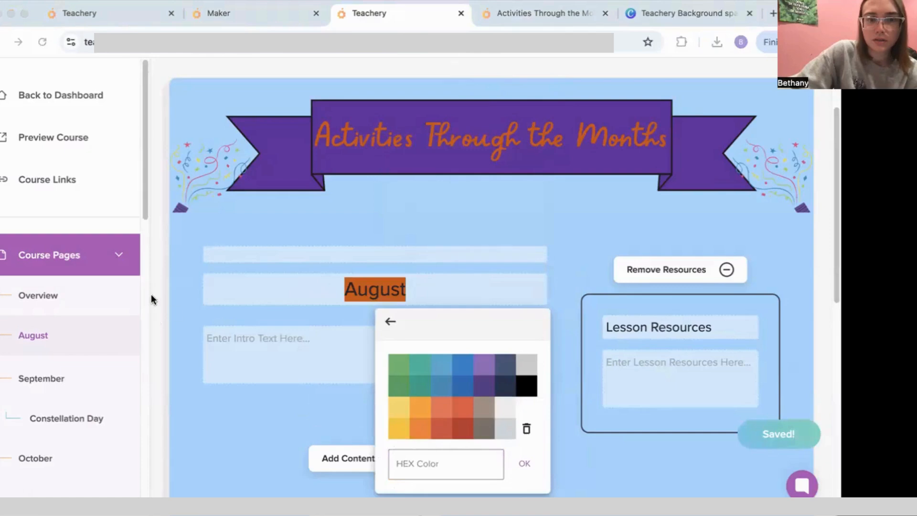
click(413, 463)
right_click(413, 463)
click(454, 364)
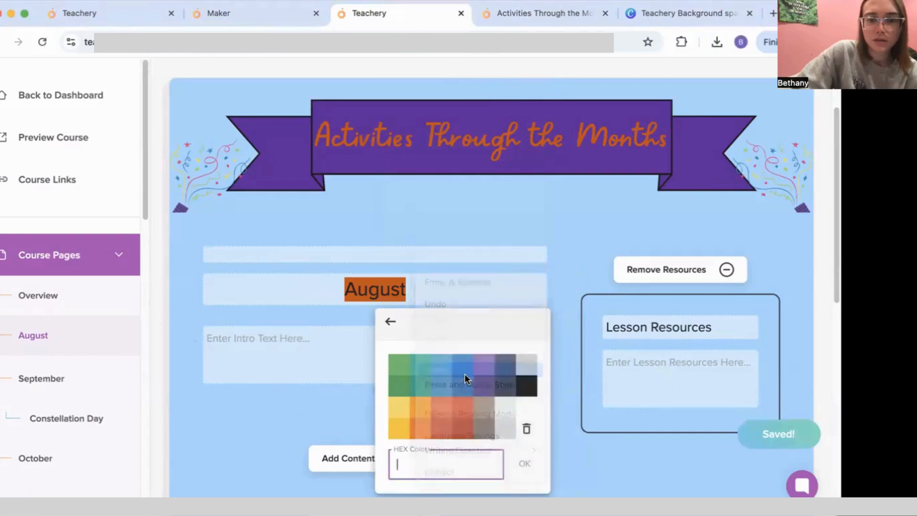
click(524, 464)
click(564, 404)
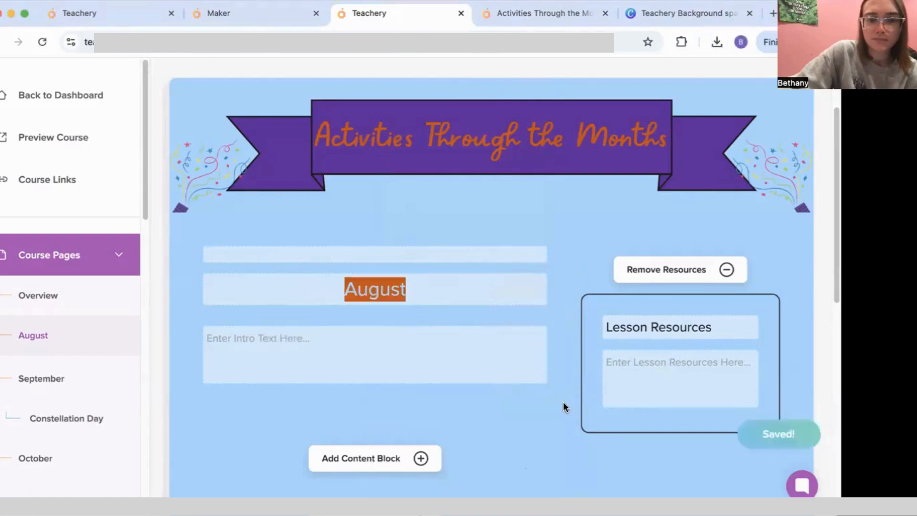
click(234, 14)
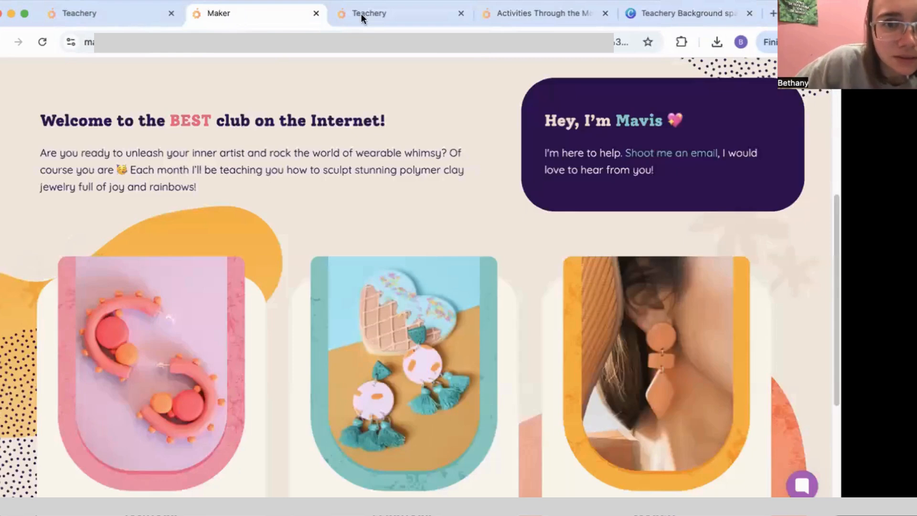
Step: Scroll through the published course page and the course editor to compare them
click(516, 13)
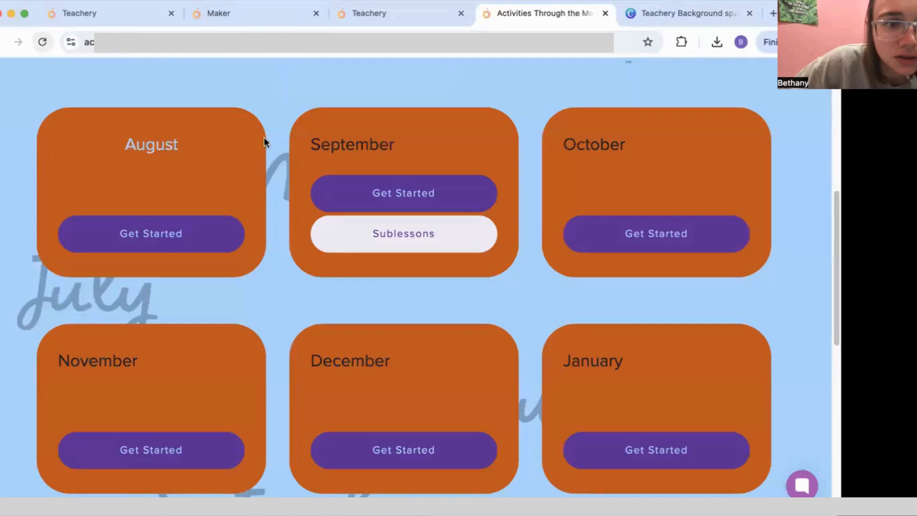
scroll(214, 165, up, 2)
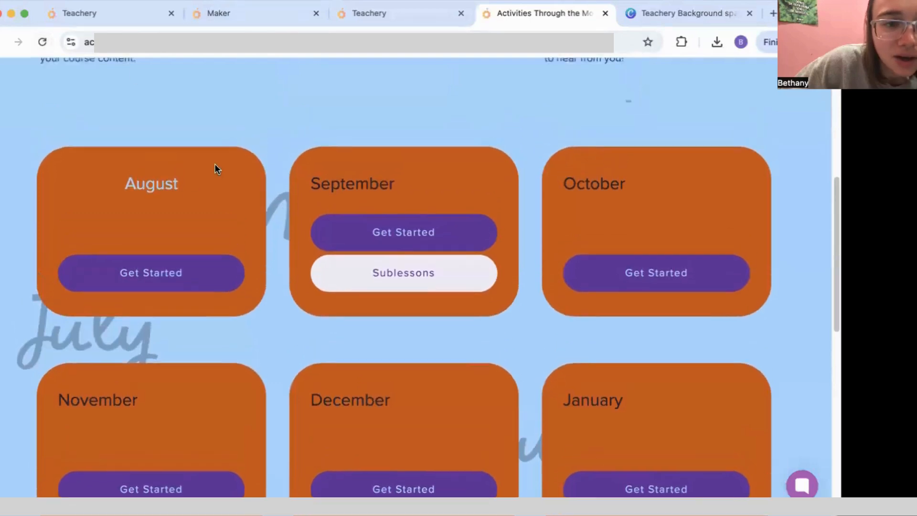
scroll(214, 163, up, 1)
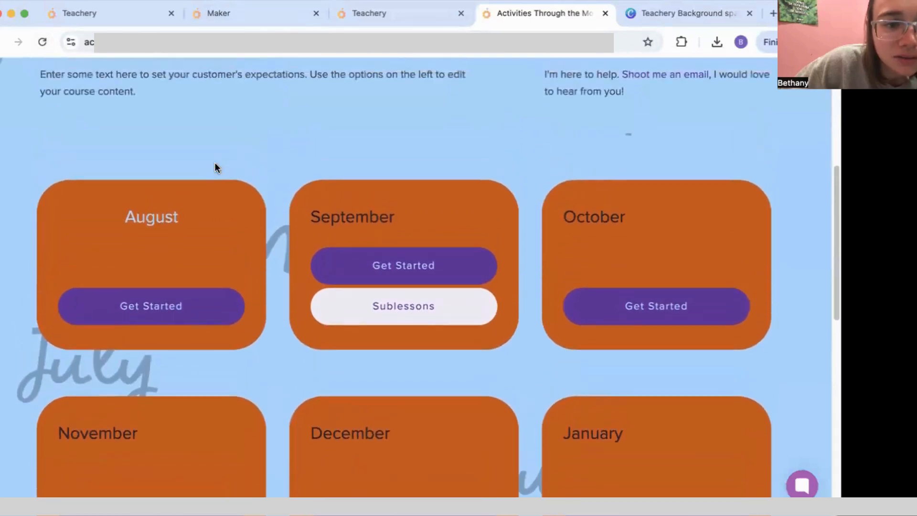
scroll(215, 167, up, 4)
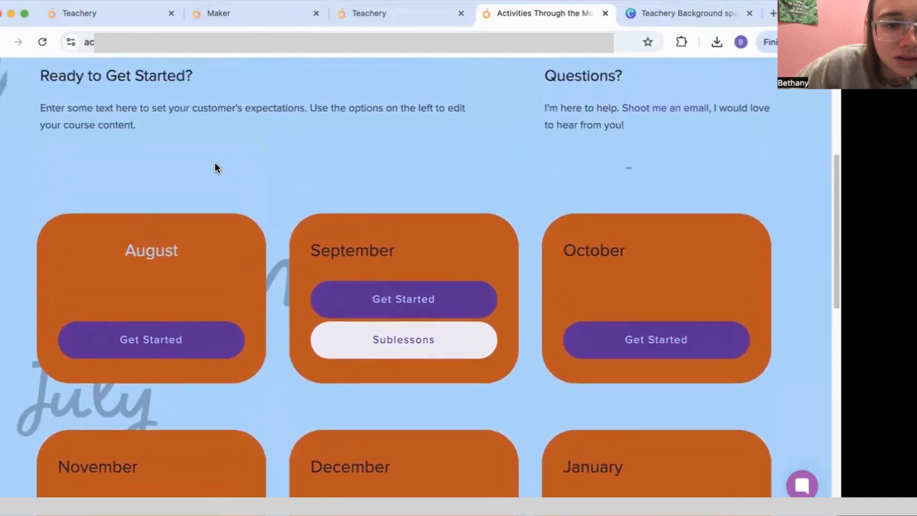
scroll(215, 167, down, 5)
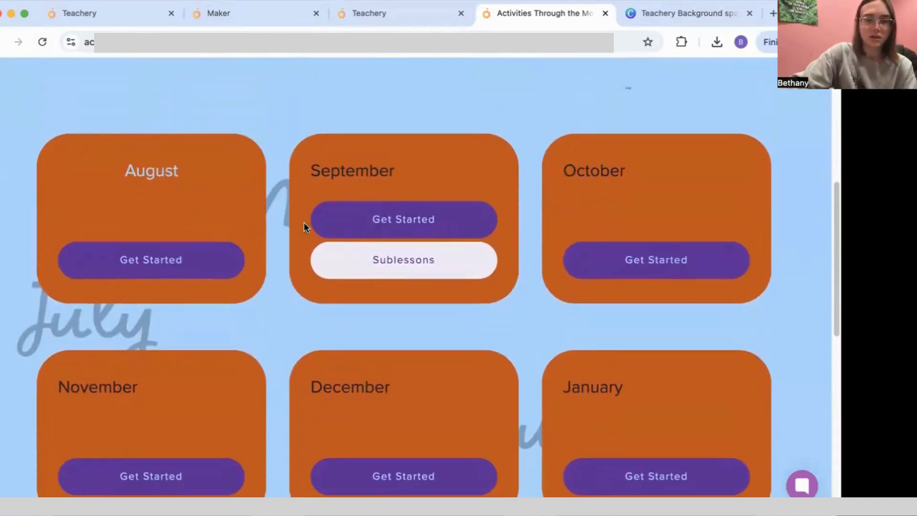
scroll(286, 200, down, 10)
scroll(297, 231, up, 15)
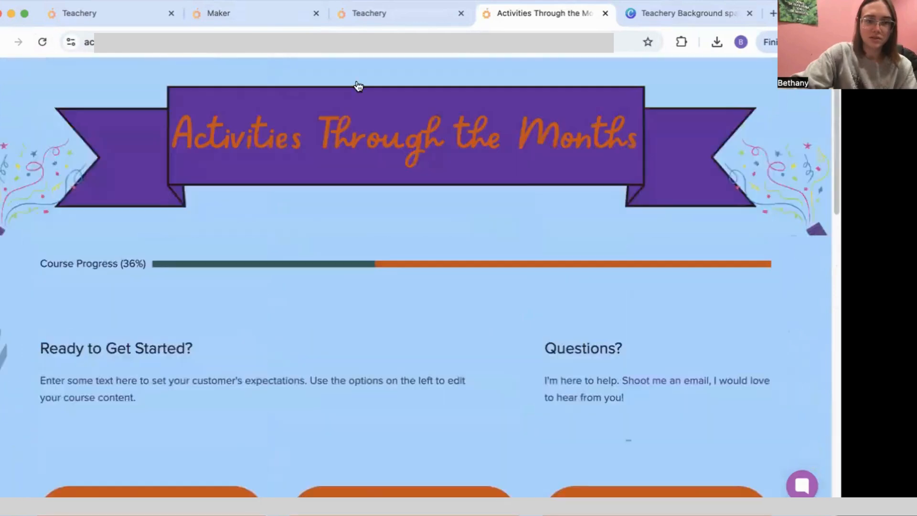
click(388, 13)
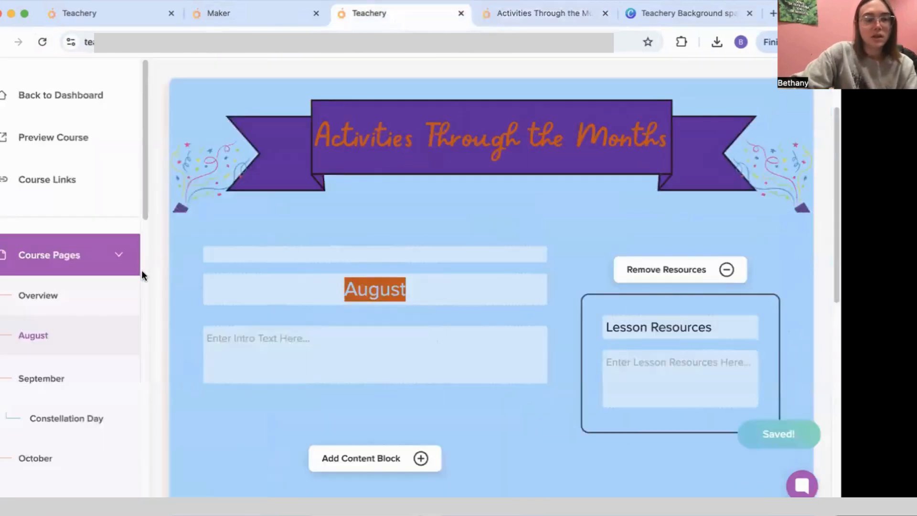
scroll(402, 348, down, 2)
scroll(348, 311, down, 3)
scroll(128, 330, up, 7)
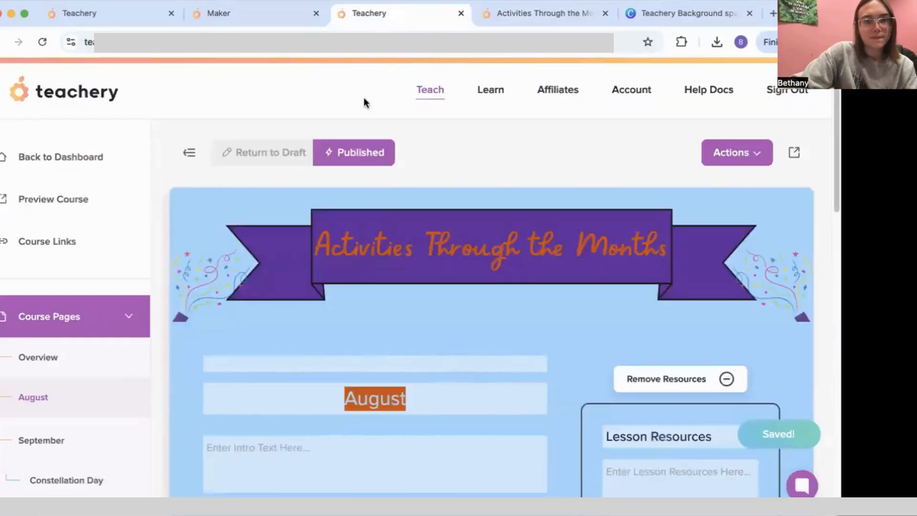
Step: Open the August lesson on the live course
click(522, 14)
scroll(266, 248, down, 9)
click(168, 167)
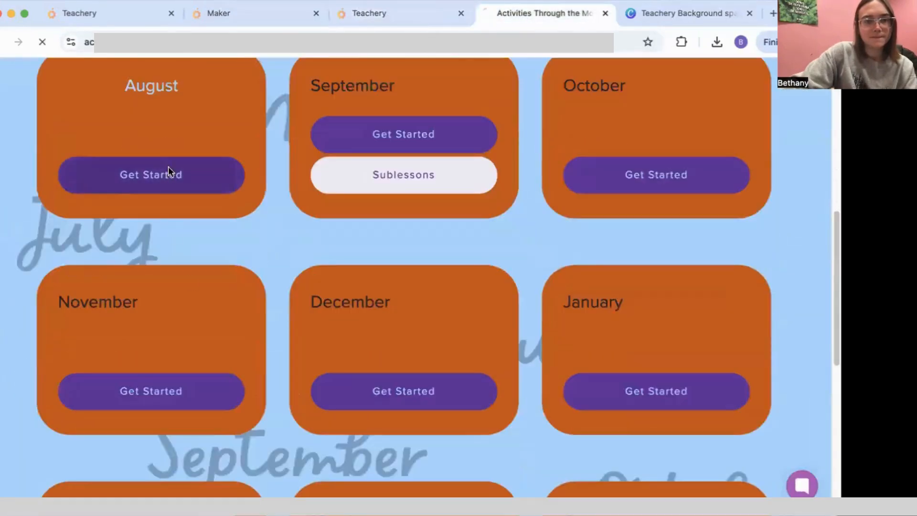
scroll(429, 191, down, 5)
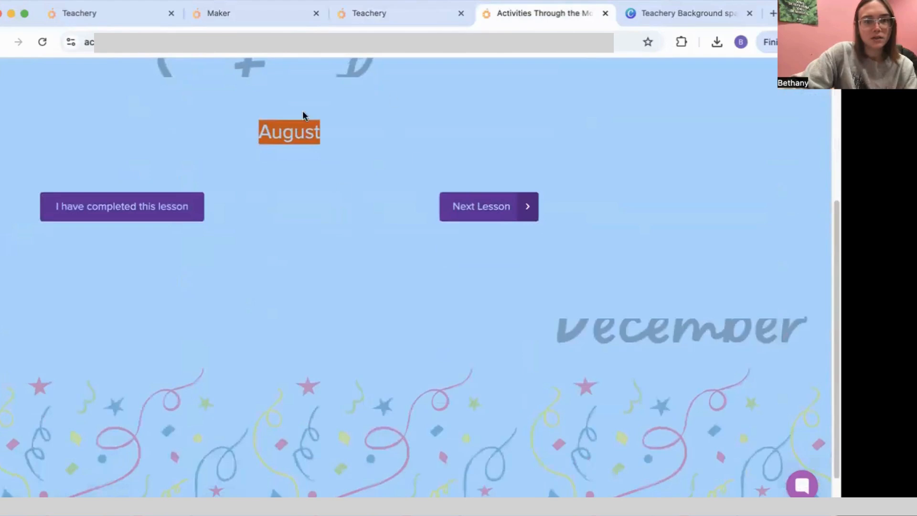
Step: Open the January Tutti Fruity Hoops lesson on the Maker Clay Club site
click(379, 18)
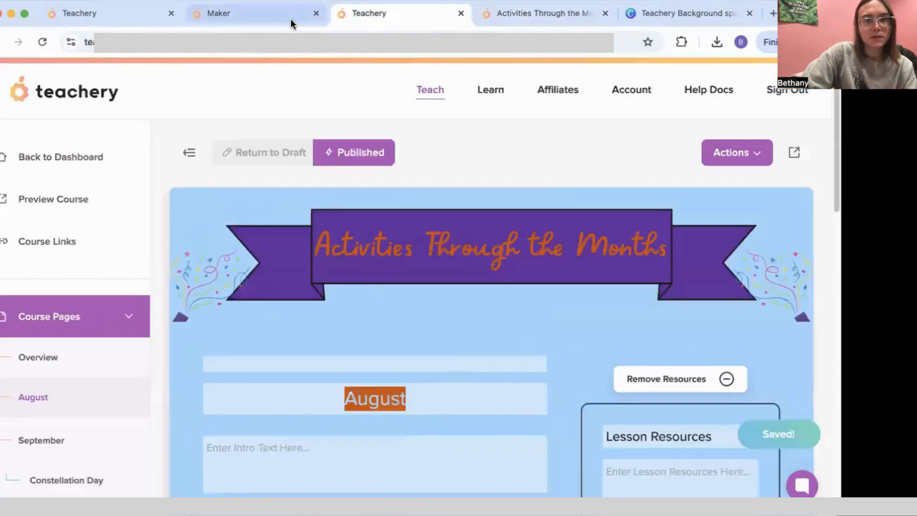
click(291, 19)
scroll(270, 244, down, 5)
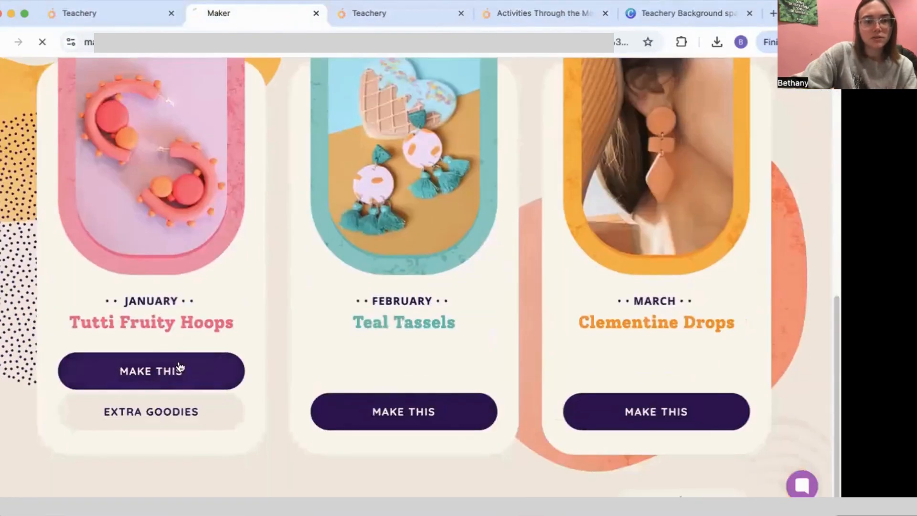
click(180, 368)
scroll(338, 294, down, 10)
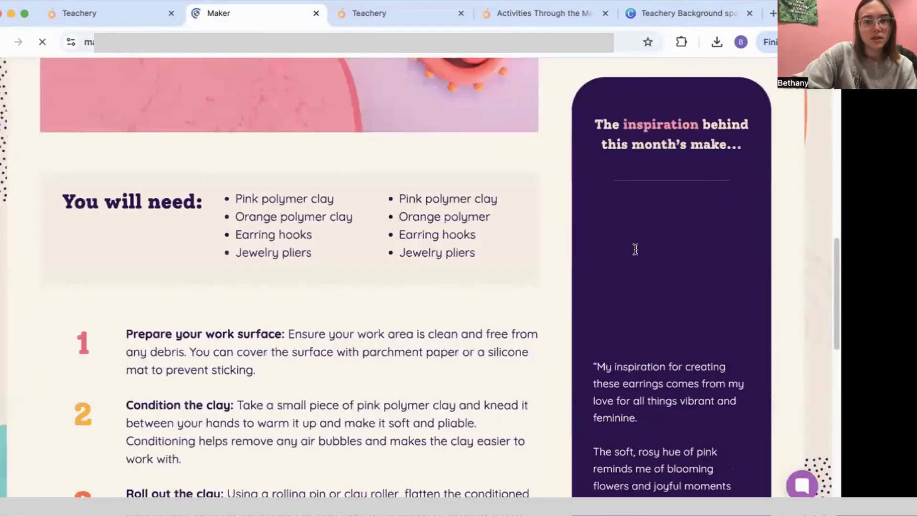
scroll(635, 249, down, 7)
scroll(493, 280, up, 15)
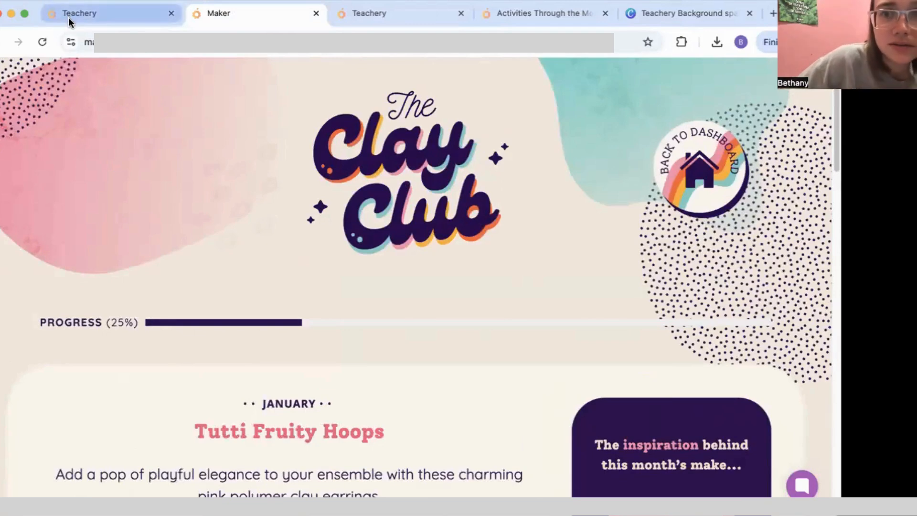
Step: Copy the Clay Club course's custom CSS and return to the Activities Through the Months editor
click(68, 17)
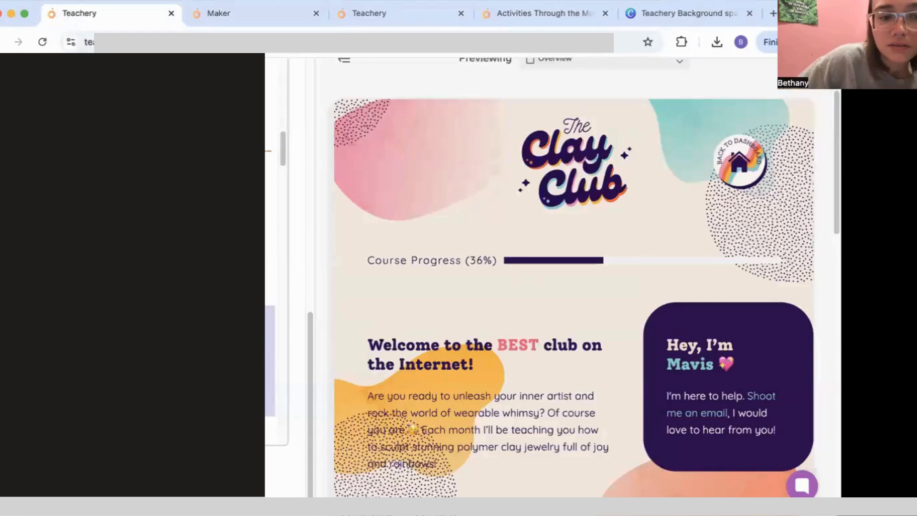
scroll(272, 250, down, 5)
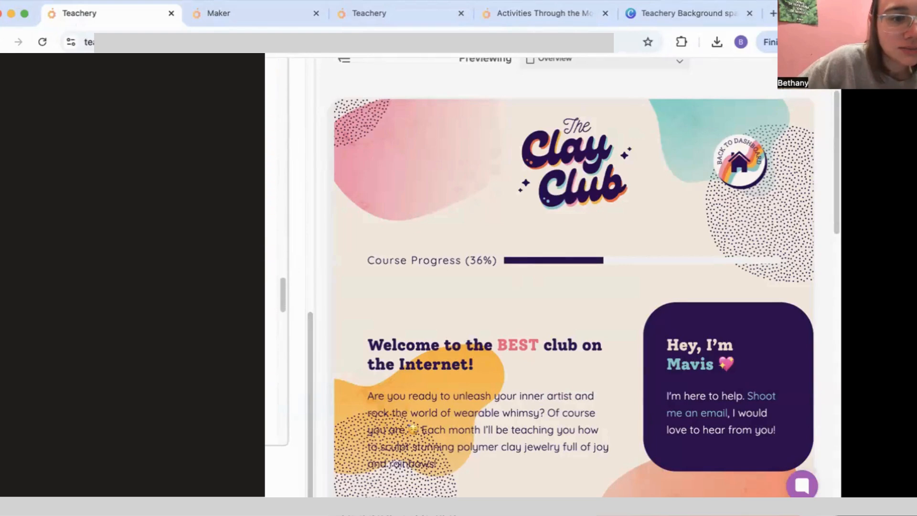
drag(34, 244, 23, 53)
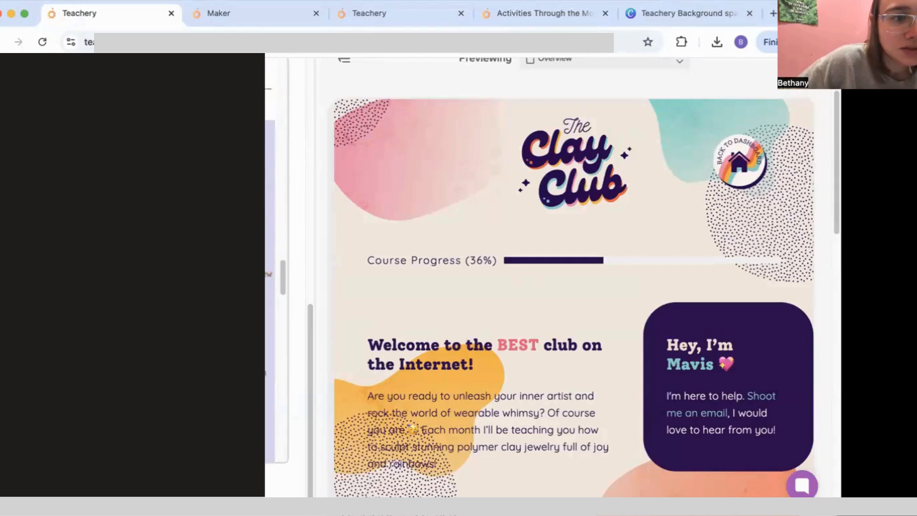
right_click(183, 143)
click(215, 264)
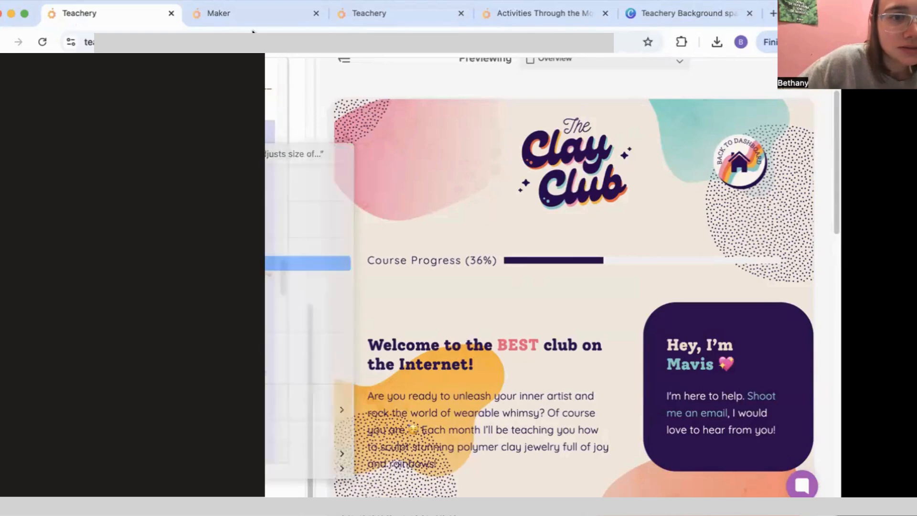
click(429, 13)
Step: Expand Style Your Course in the sidebar to reach the Custom CSS page
scroll(87, 285, down, 5)
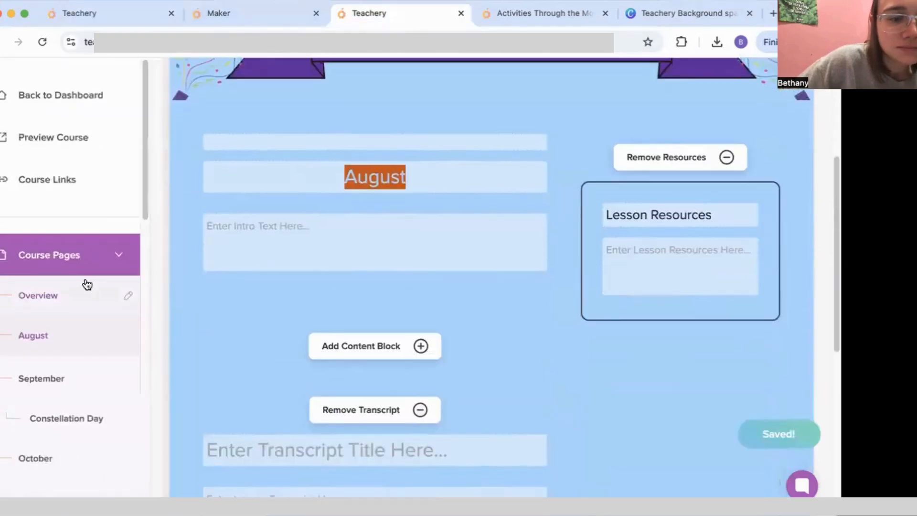
scroll(88, 285, down, 10)
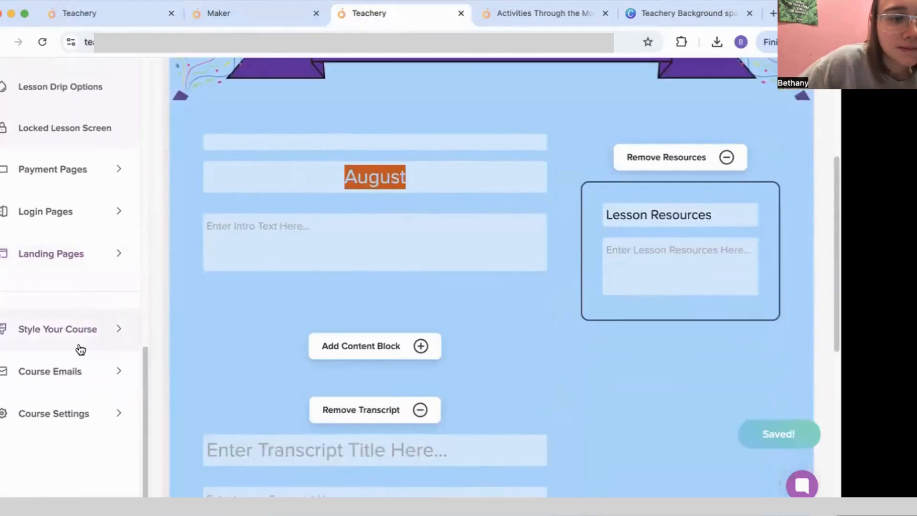
scroll(94, 267, up, 8)
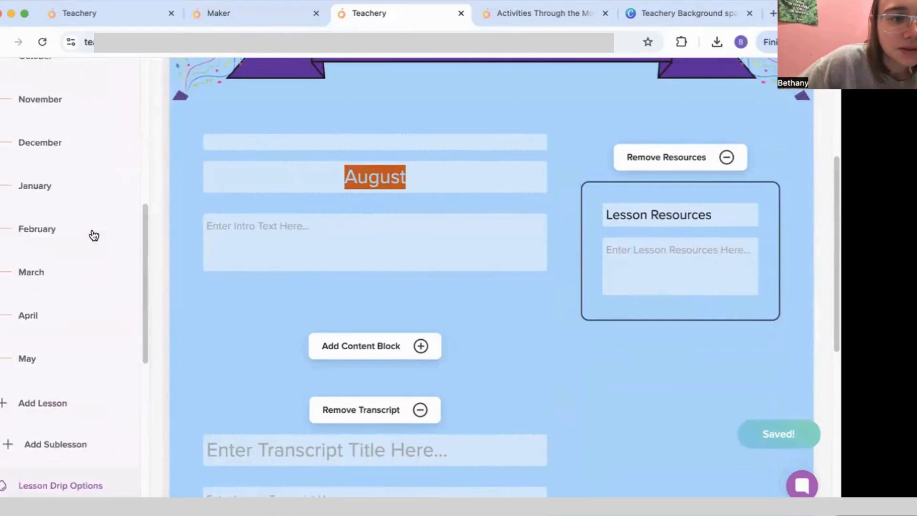
scroll(95, 265, down, 6)
scroll(85, 356, down, 3)
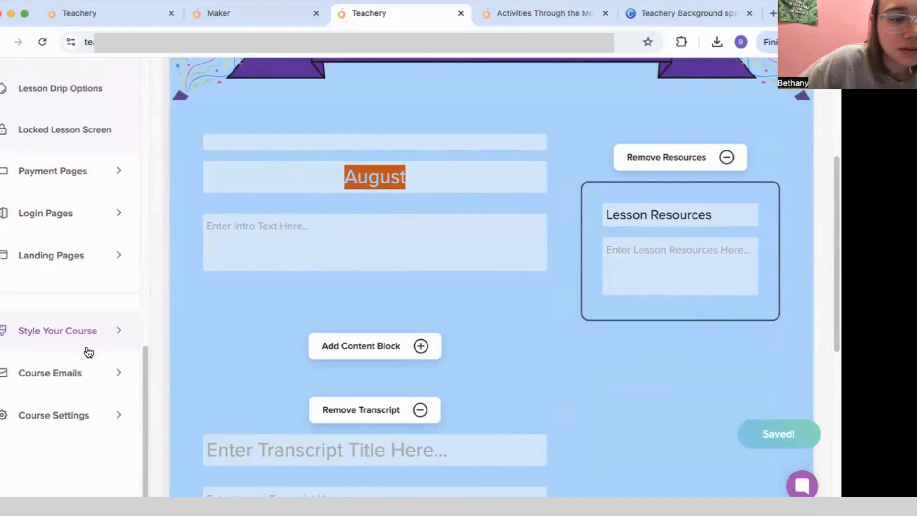
click(88, 330)
scroll(81, 382, down, 9)
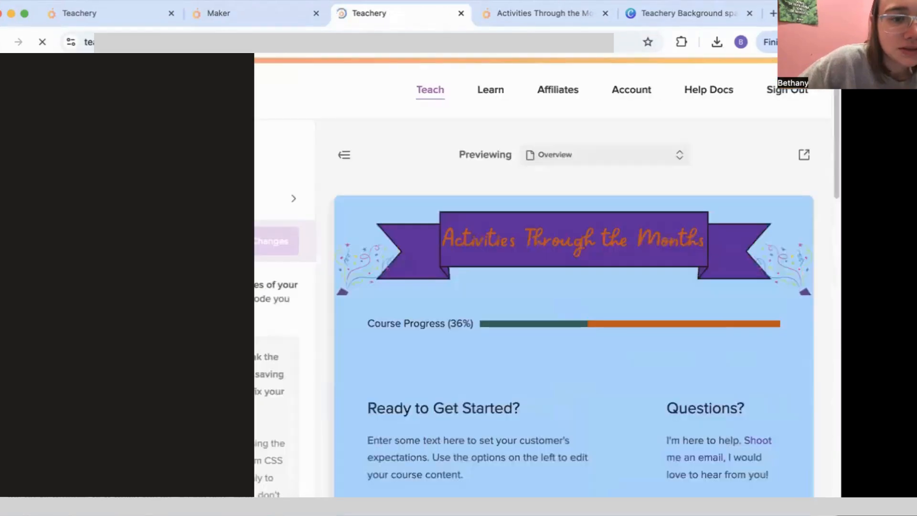
Step: Preview the August page via the Previewing dropdown, check the live course, then return to the editor
scroll(77, 367, down, 8)
scroll(270, 306, down, 3)
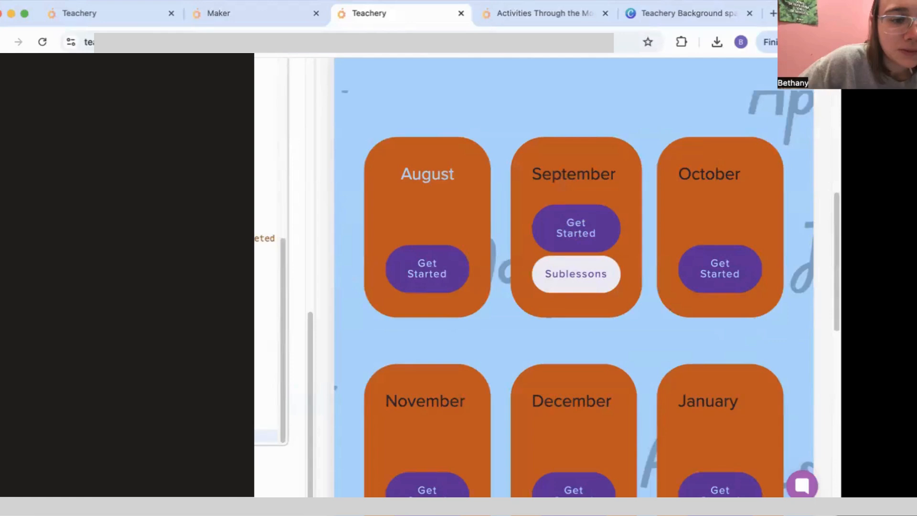
scroll(270, 306, down, 4)
scroll(269, 305, up, 12)
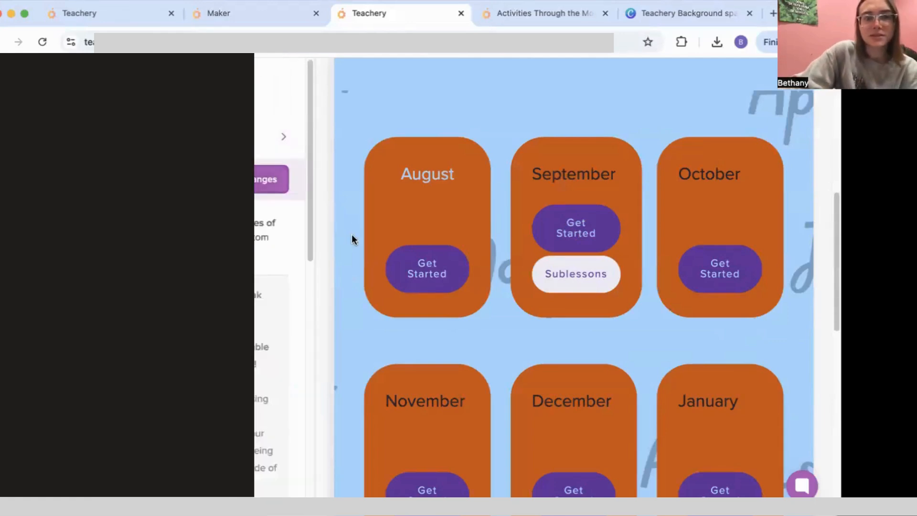
scroll(477, 205, up, 10)
click(572, 153)
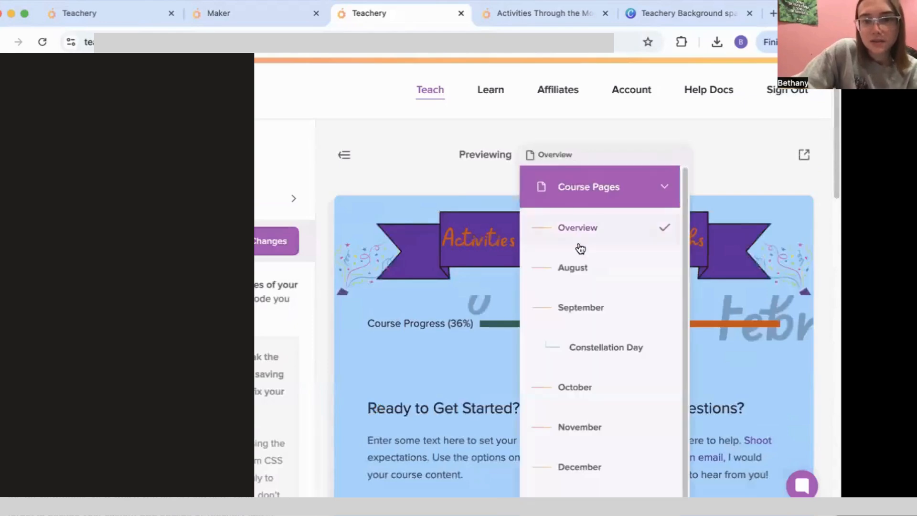
click(579, 279)
scroll(525, 287, down, 6)
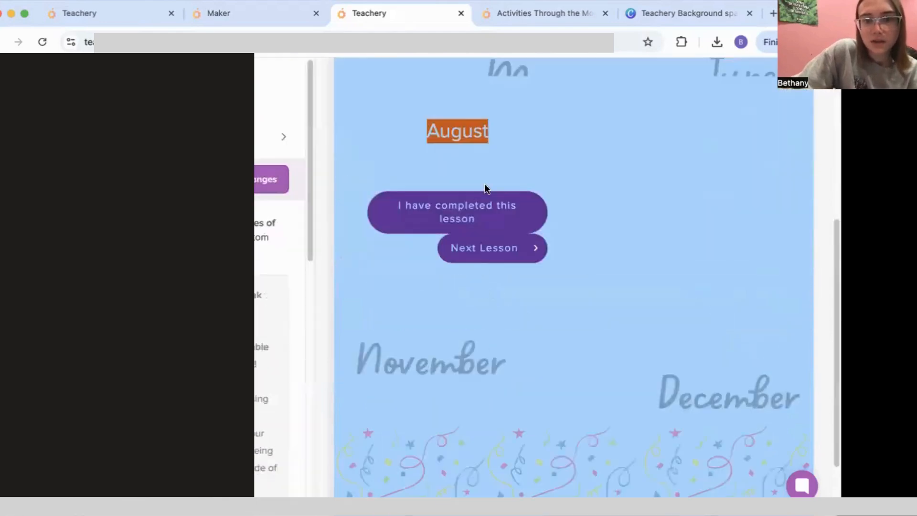
scroll(478, 186, down, 2)
scroll(470, 151, up, 2)
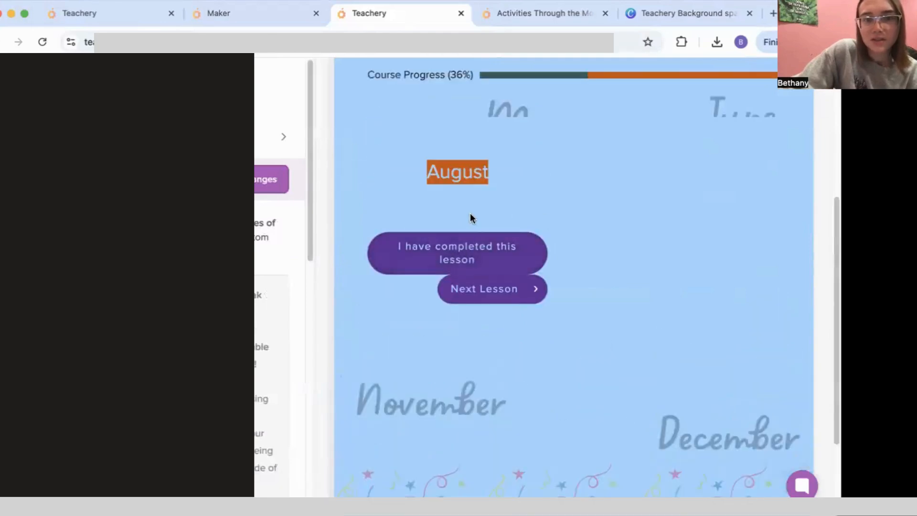
click(572, 15)
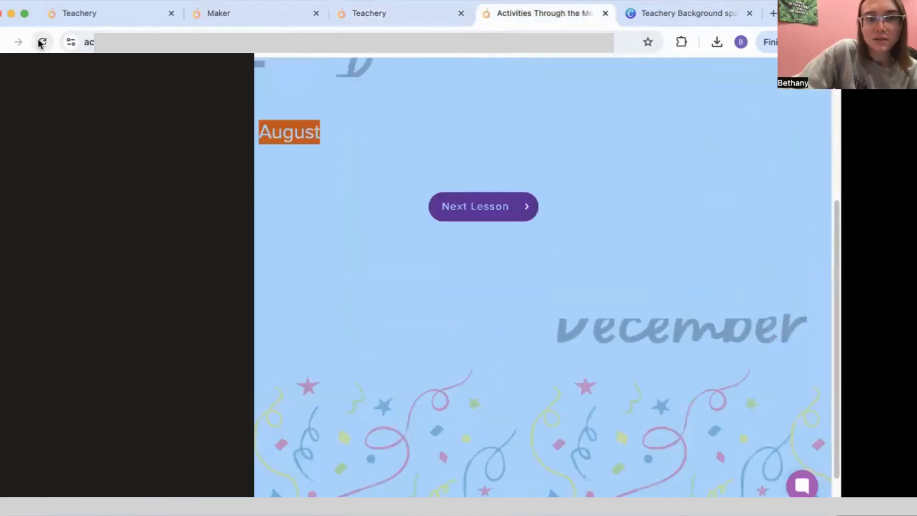
click(405, 17)
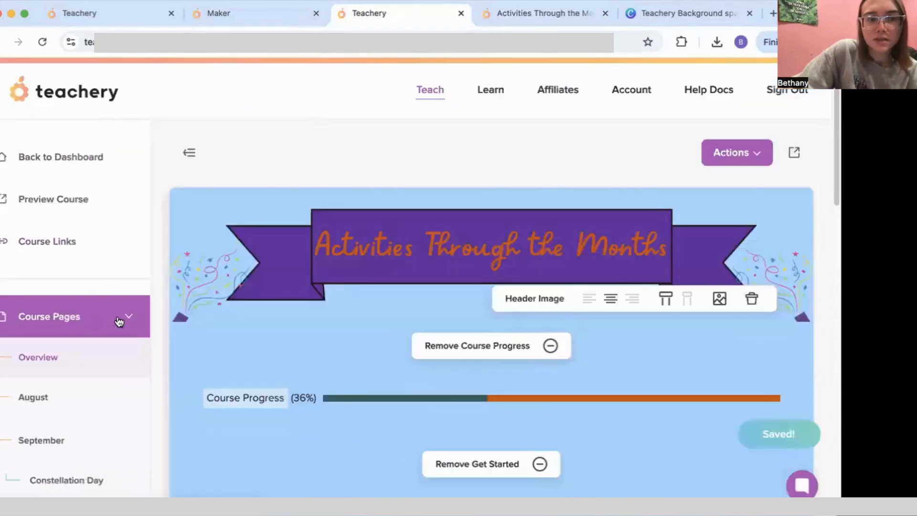
Step: Type test text into the August Lesson Resources and intro fields, checking the live lesson between
scroll(525, 320, down, 4)
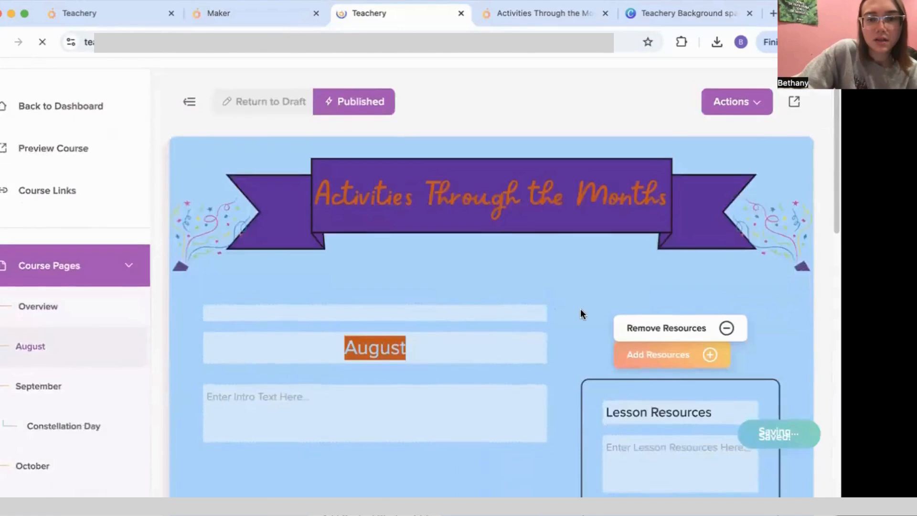
click(648, 323)
text(kdsjkla;jf;djaf;dj)
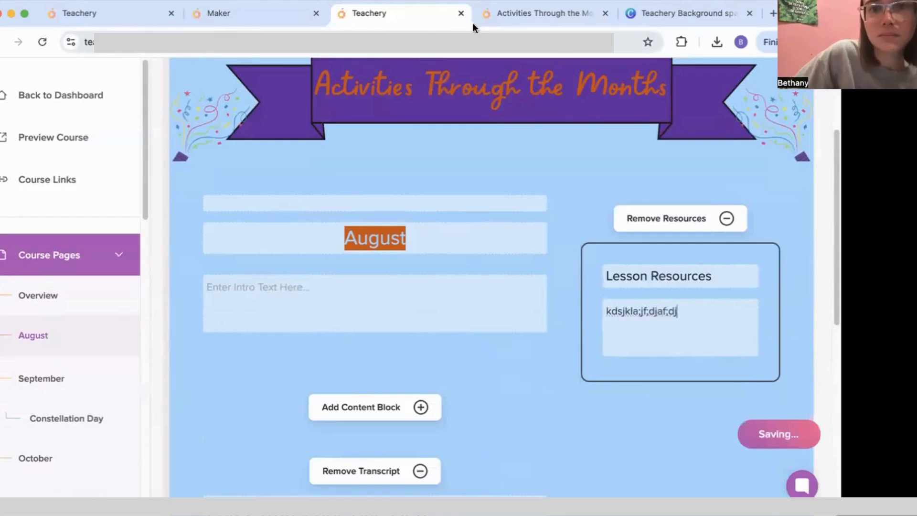
click(520, 24)
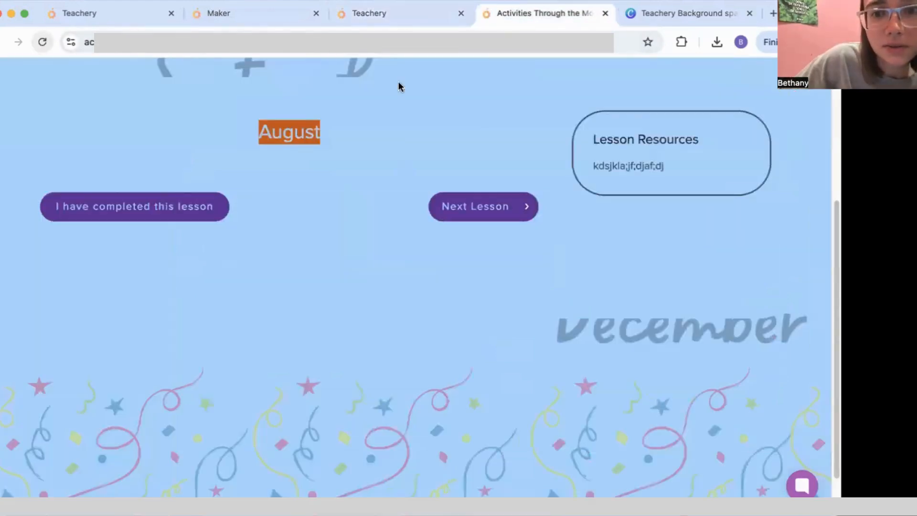
scroll(348, 231, up, 3)
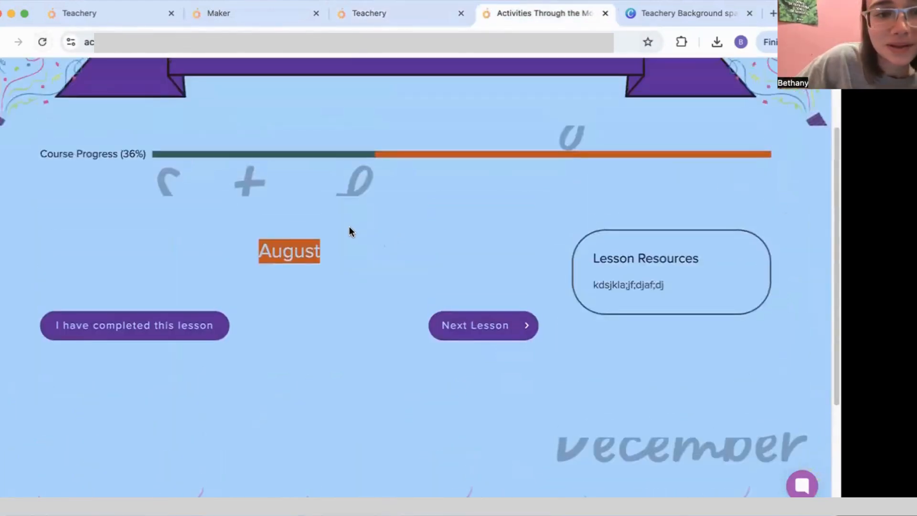
scroll(348, 231, down, 4)
scroll(749, 283, up, 3)
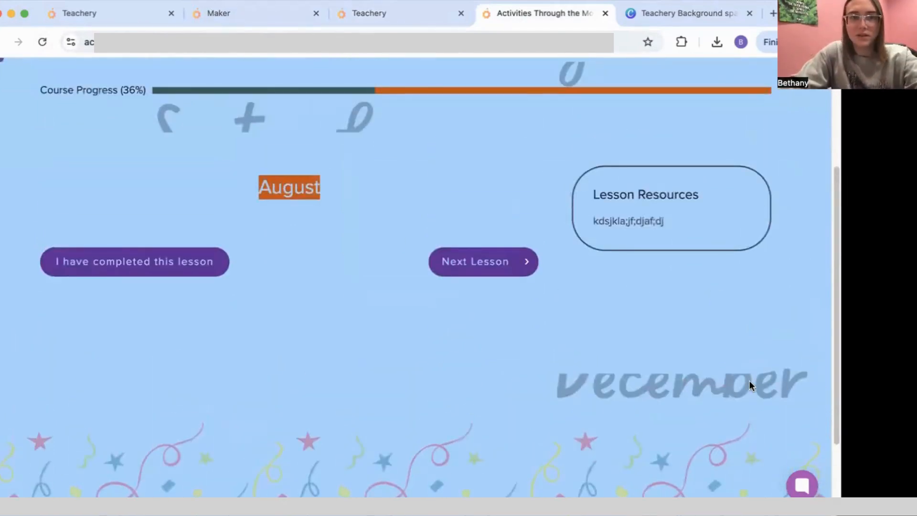
click(377, 13)
click(392, 311)
text(fdsadfsafdsa)
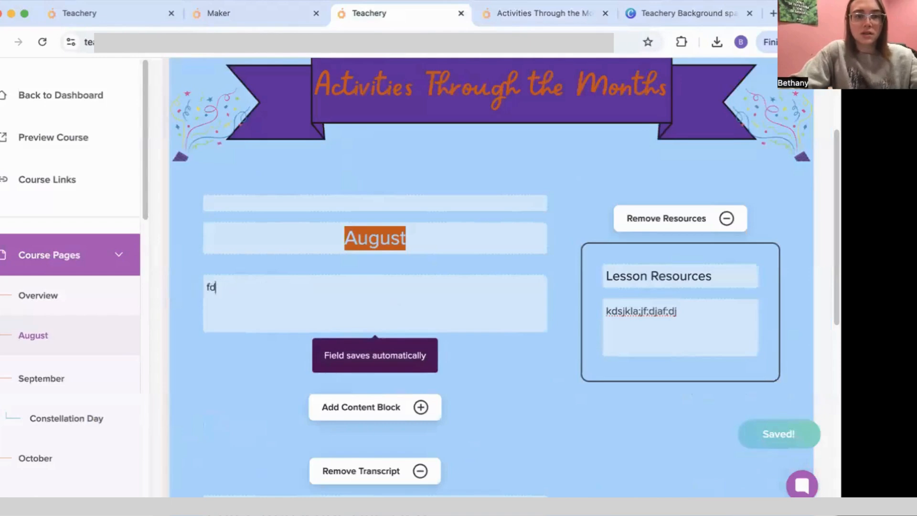
Step: Open the August lesson on the live course page
click(277, 13)
click(501, 16)
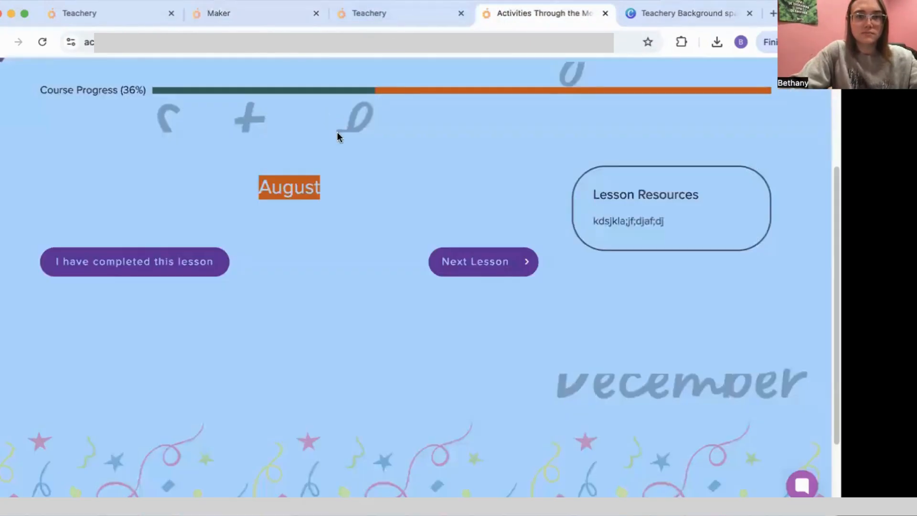
scroll(373, 134, up, 5)
click(418, 17)
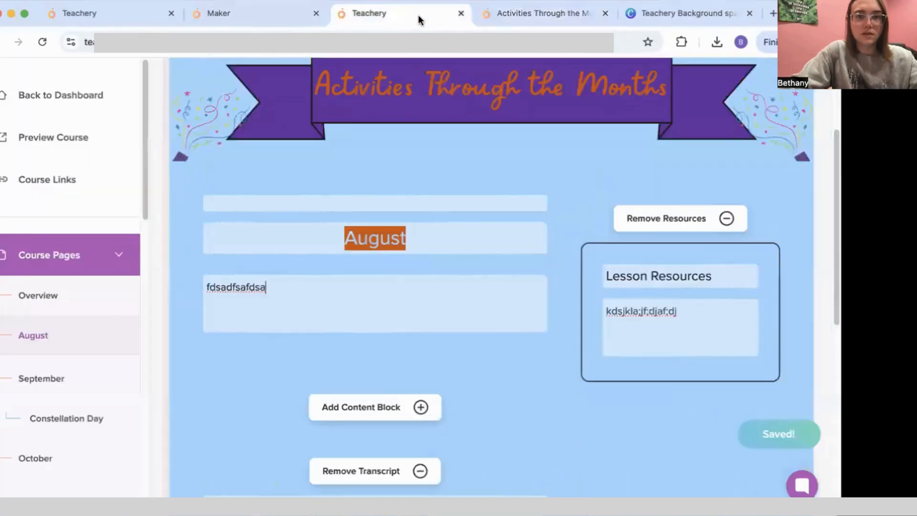
click(579, 16)
scroll(344, 282, down, 5)
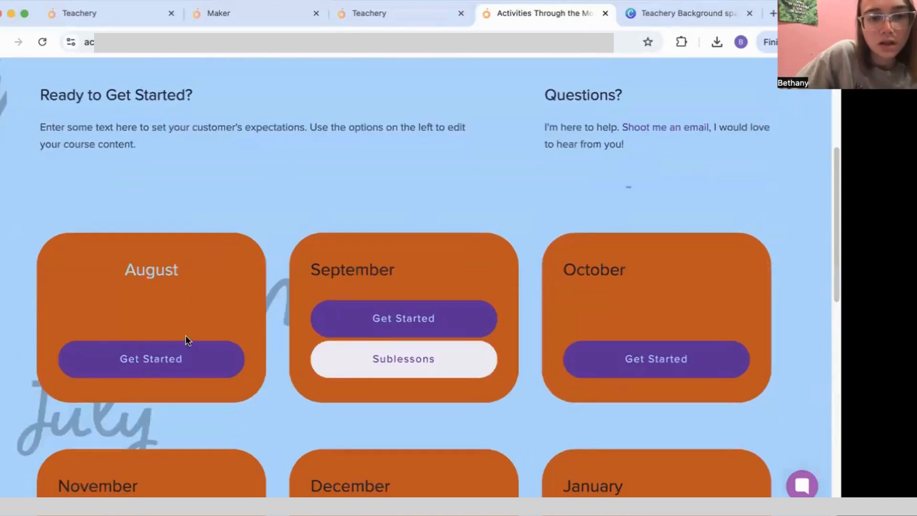
click(179, 371)
scroll(335, 300, down, 2)
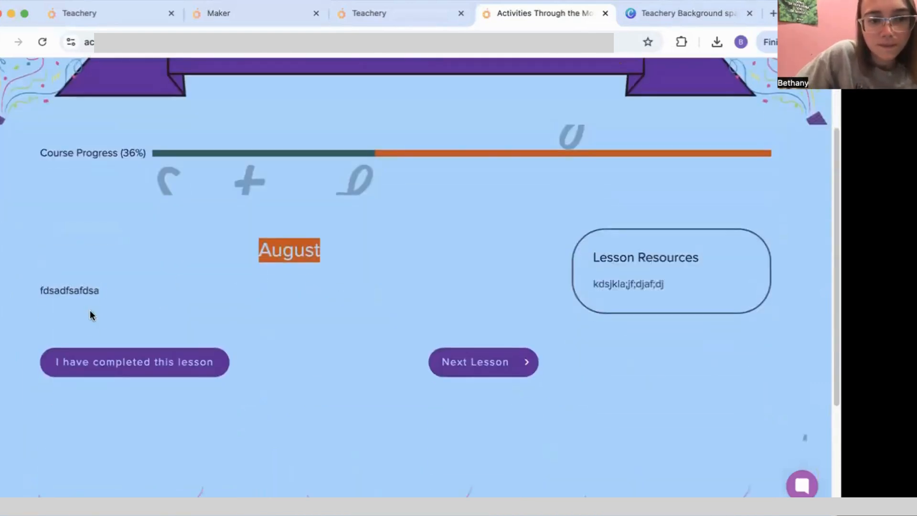
Step: Add four new lines of 'f' to the August intro text
click(374, 17)
key(Return)
key(Return)
key(Return)
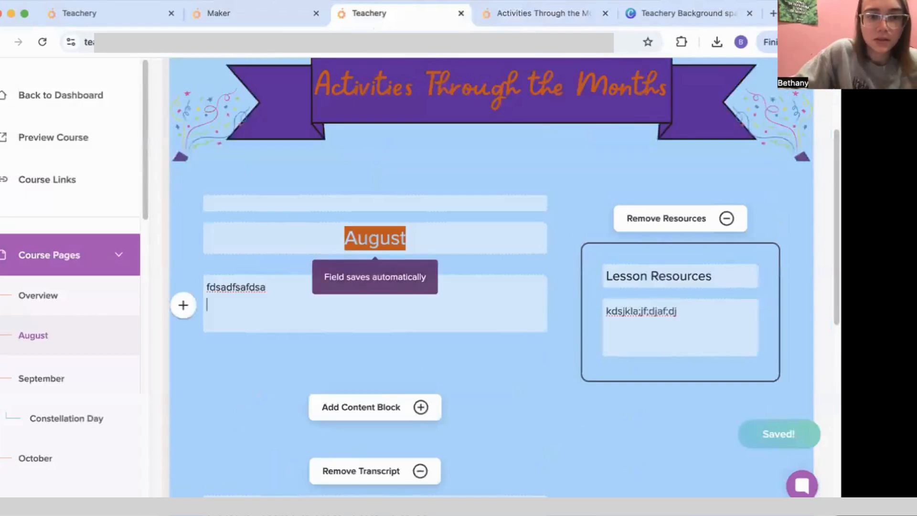
text(f)
key(Return)
key(Return)
key(Return)
key(Return)
key(Return)
key(Return)
key(Return)
text(f)
key(Return)
key(Return)
text(f)
key(Return)
key(Return)
key(Return)
text(f)
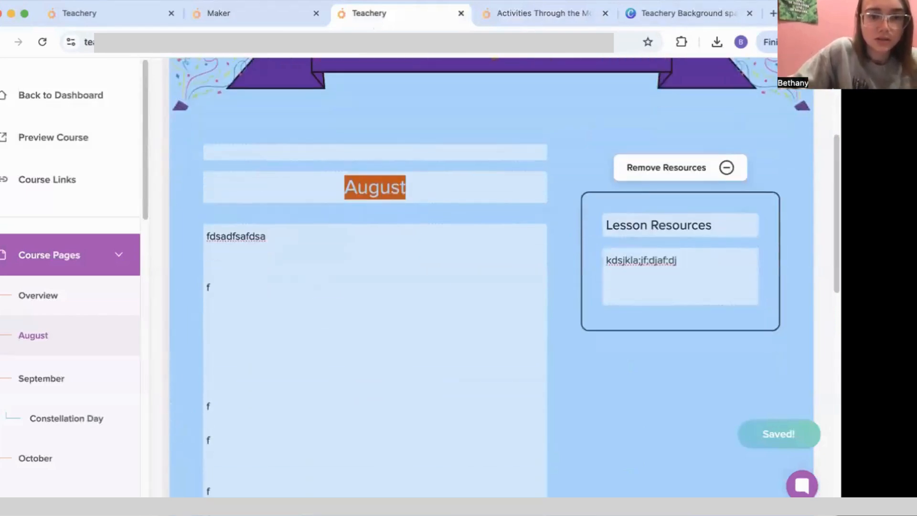
key(Return)
text(f)
Step: Reload the live August lesson to confirm the new lines, then return to the editor
scroll(375, 286, down, 2)
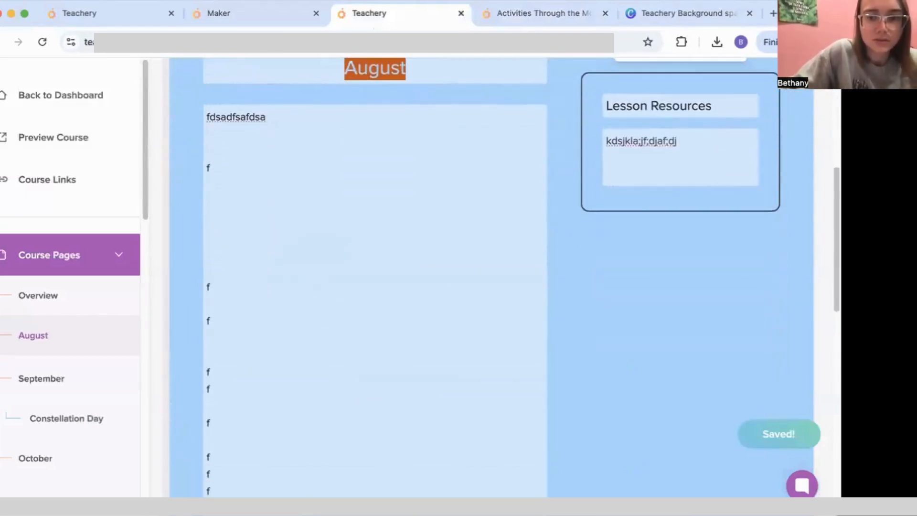
click(537, 13)
click(42, 41)
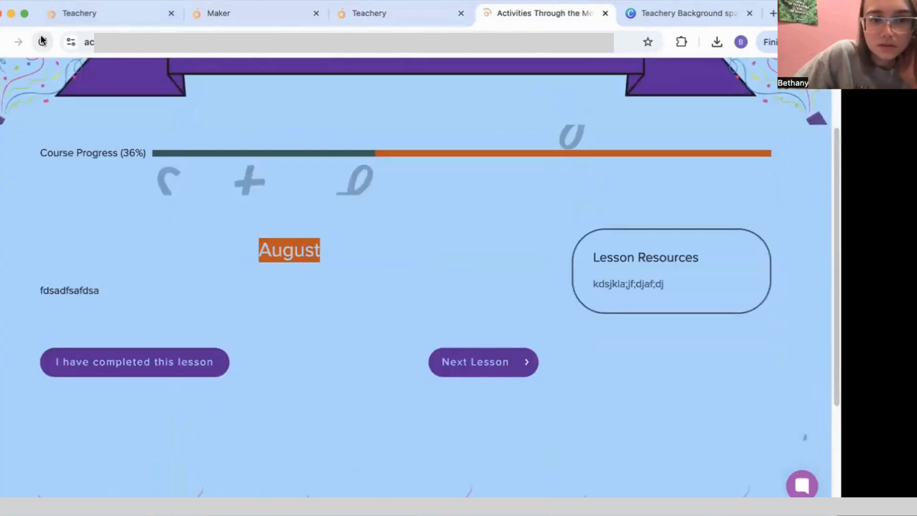
scroll(276, 253, down, 2)
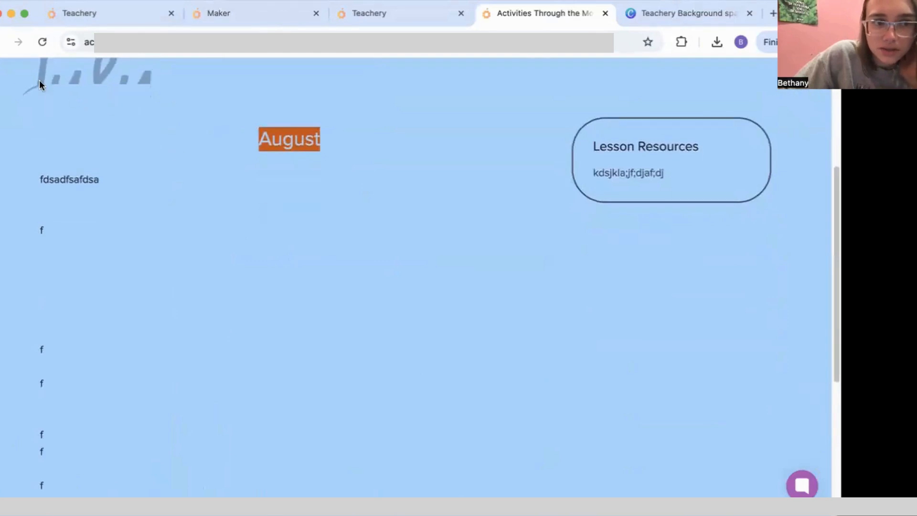
scroll(444, 253, down, 6)
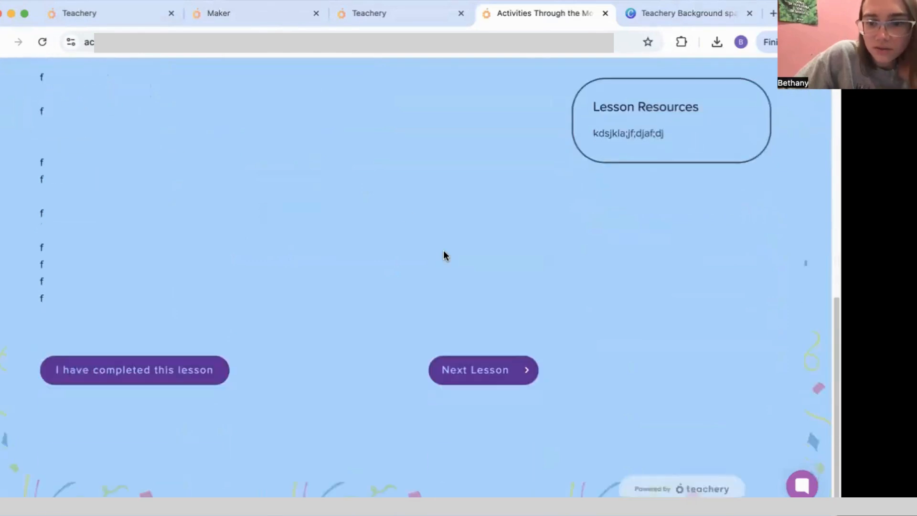
scroll(444, 250, up, 8)
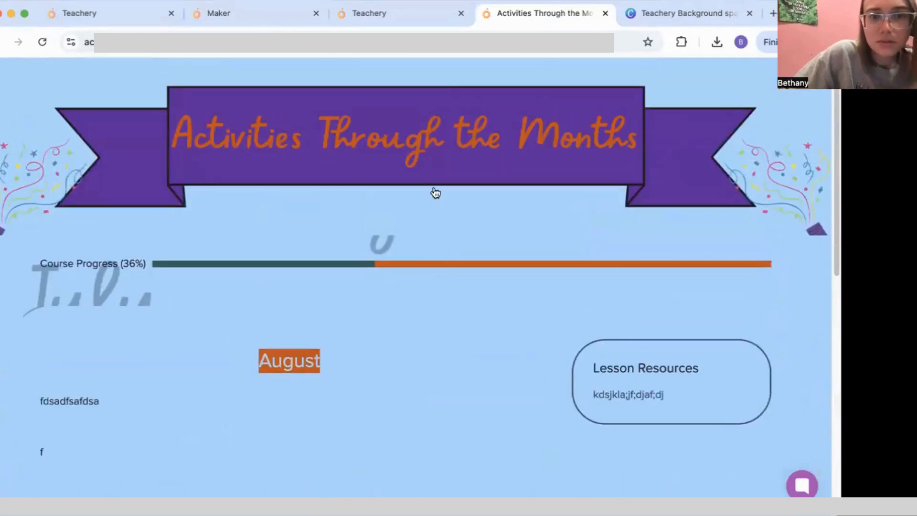
scroll(371, 294, down, 3)
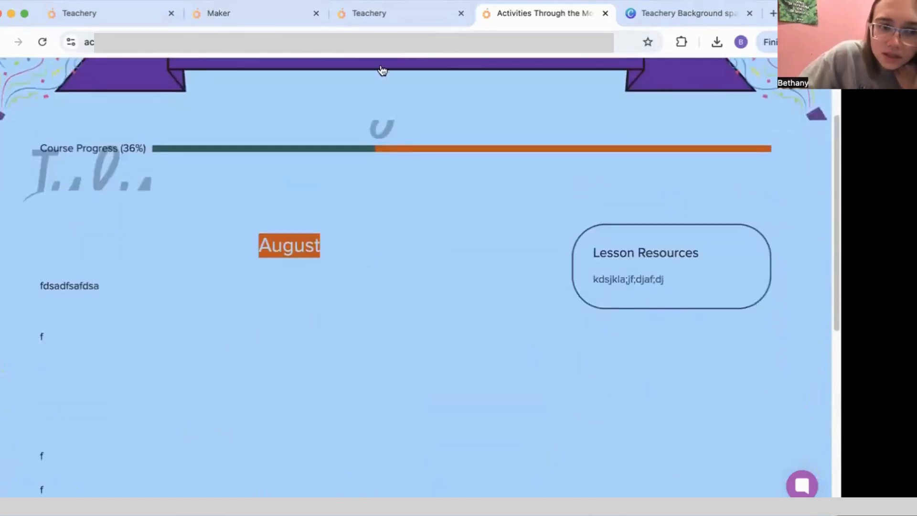
click(411, 20)
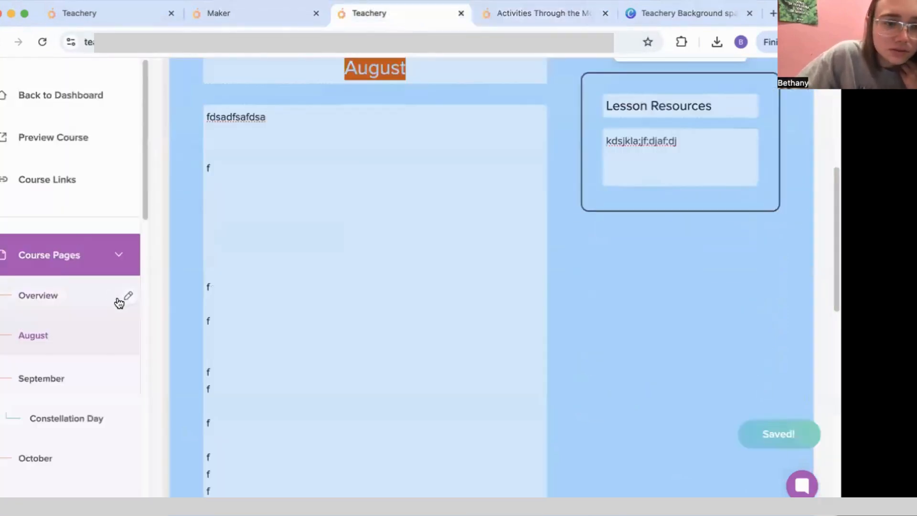
Step: Open the course styling settings and scroll to the Lessons colour options
scroll(119, 303, down, 15)
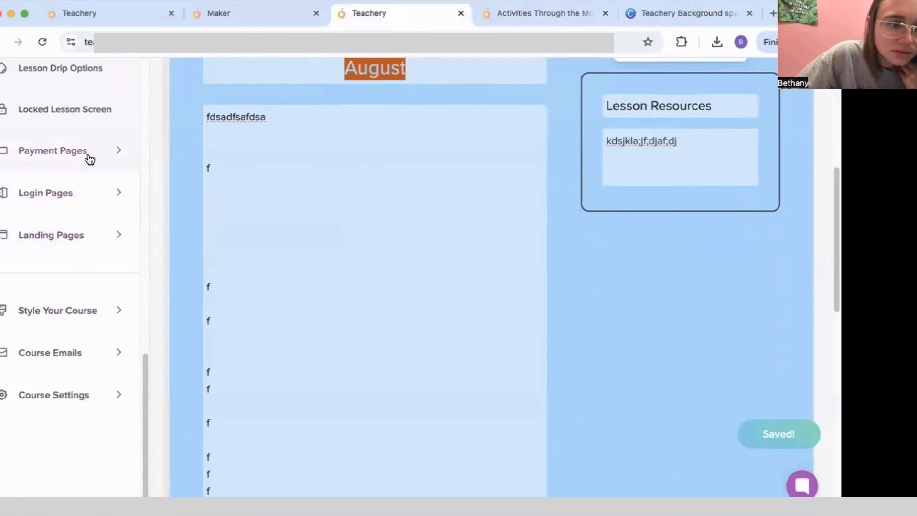
scroll(90, 162, up, 5)
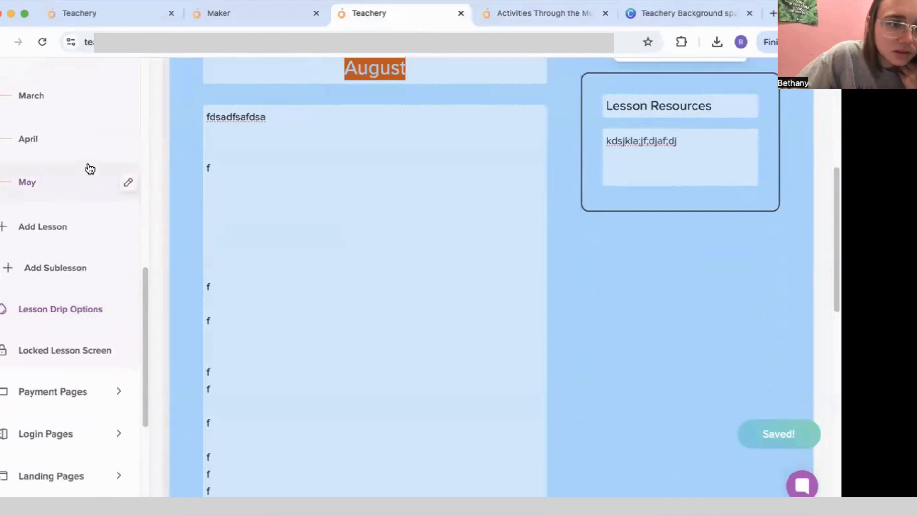
scroll(86, 231, down, 1)
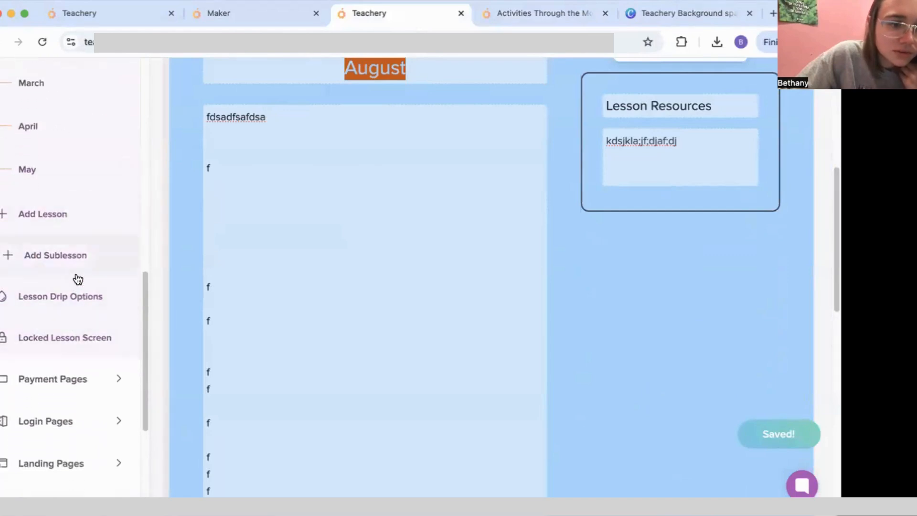
scroll(78, 279, down, 5)
click(85, 316)
scroll(85, 315, down, 8)
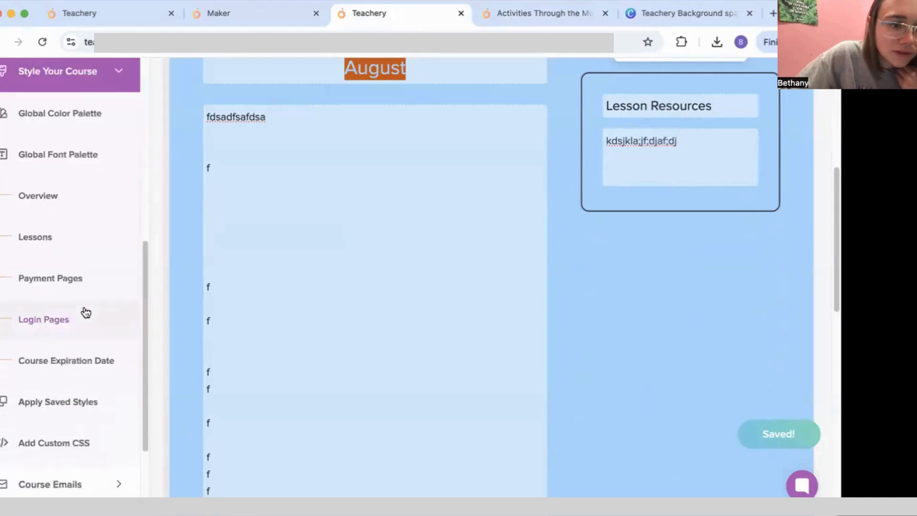
scroll(85, 311, up, 3)
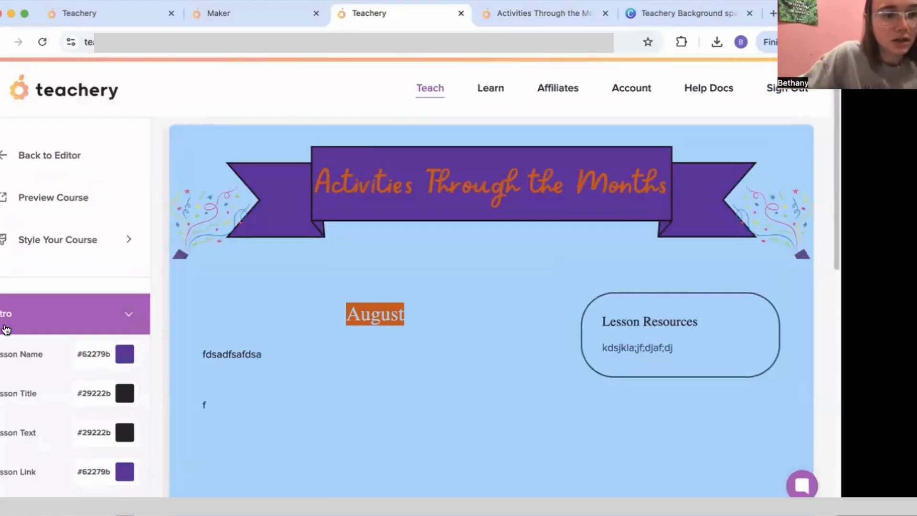
scroll(6, 330, down, 6)
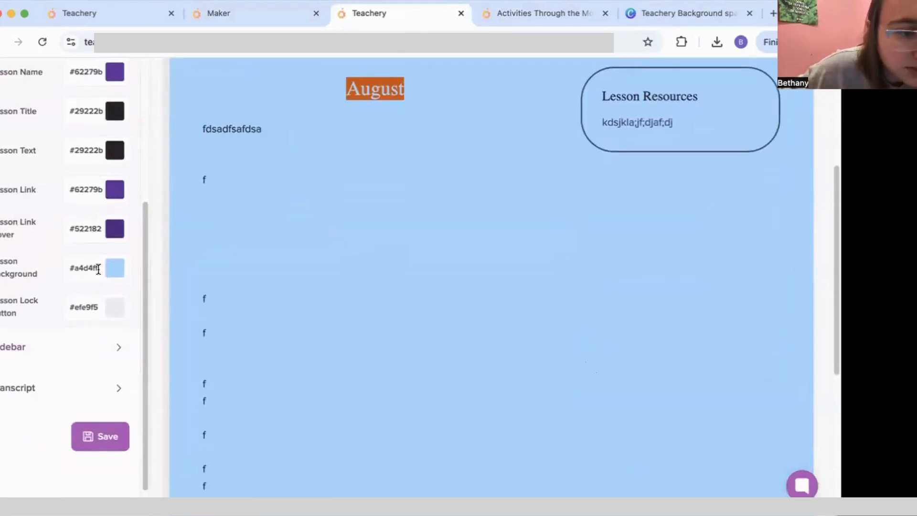
Step: Change the Lesson Background hex from a4d4ff to f1e9d2 and save
drag(98, 269, 72, 241)
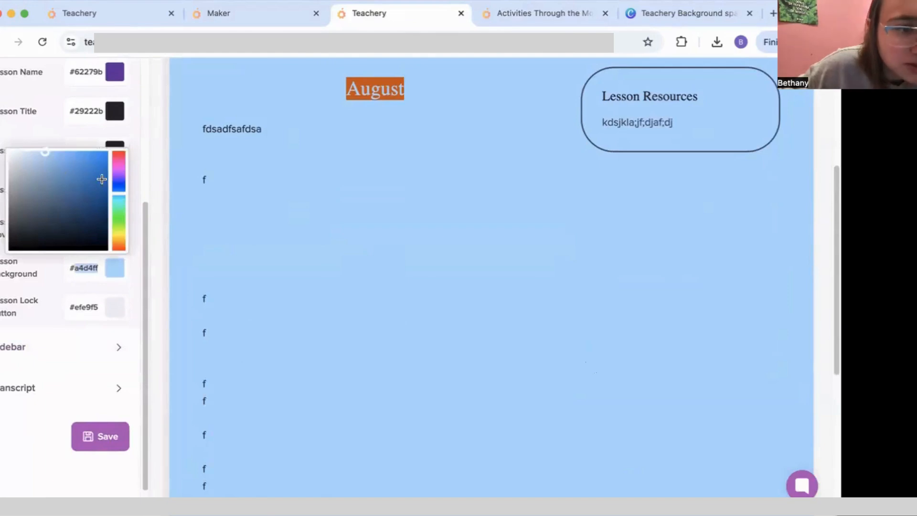
text(ff)
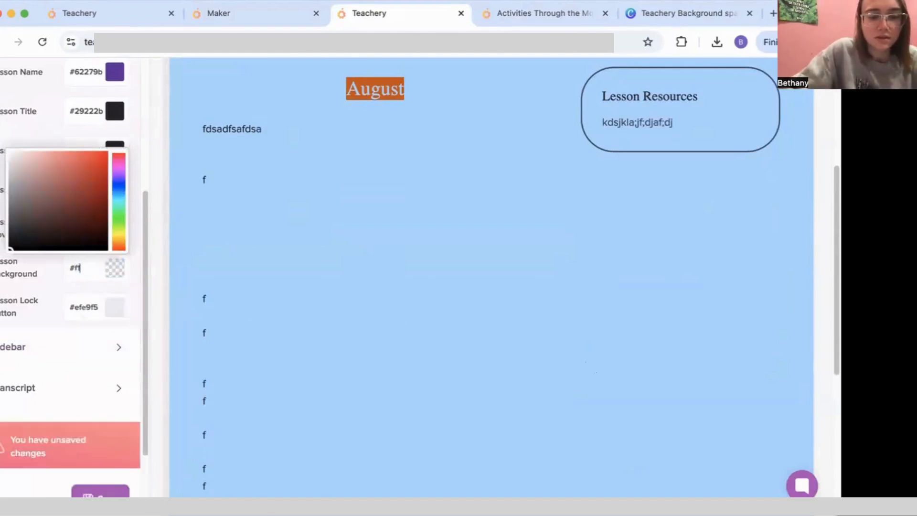
key(BackSpace)
text(1e9d2)
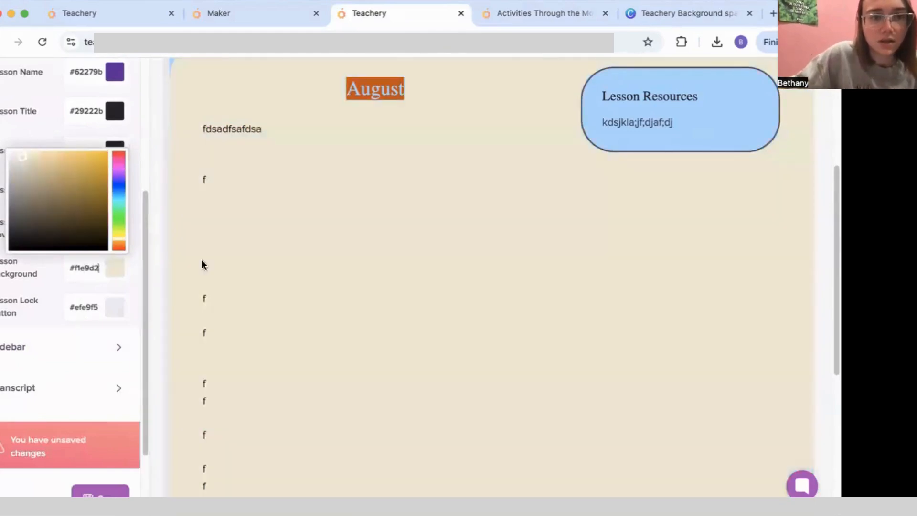
scroll(405, 343, up, 5)
scroll(405, 338, down, 3)
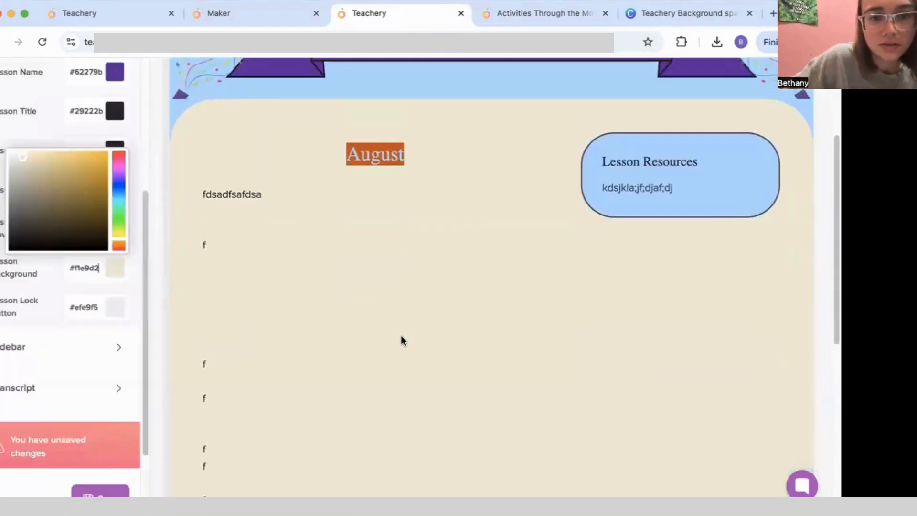
scroll(400, 340, down, 1)
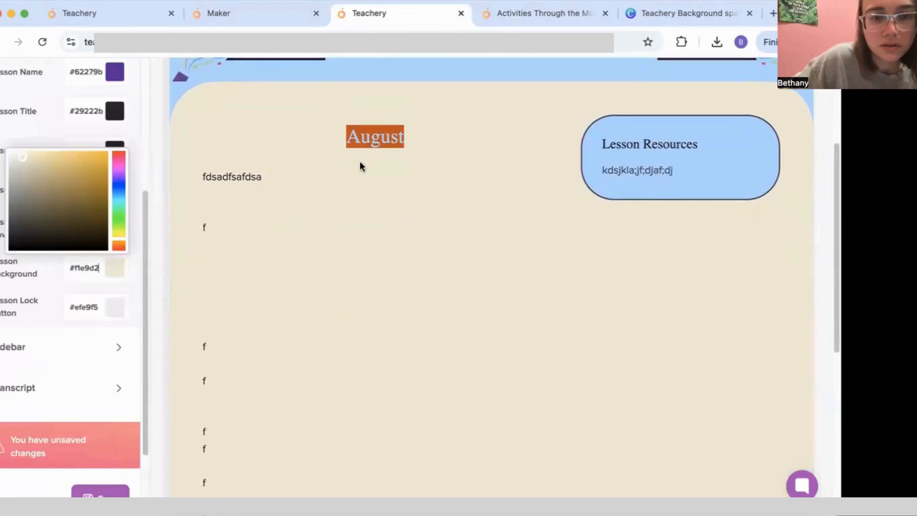
scroll(108, 430, down, 3)
click(99, 410)
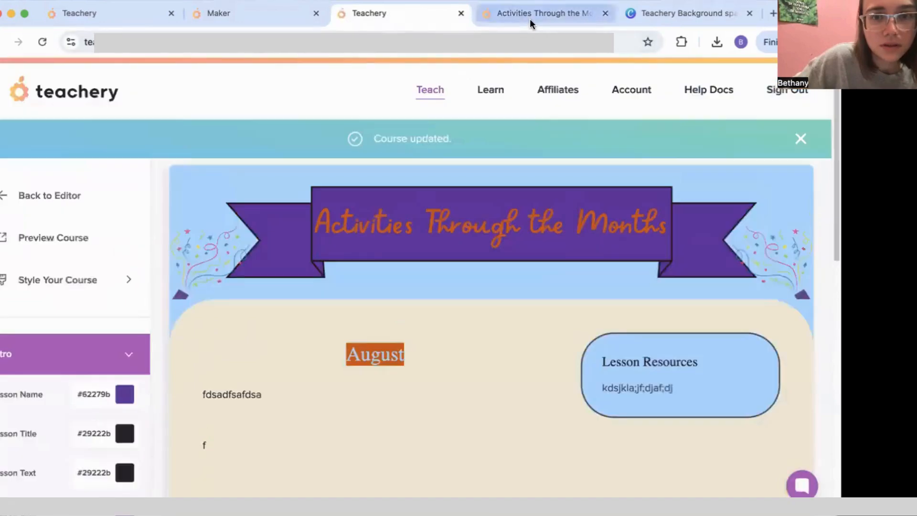
Step: Reload the live course preview to confirm the beige lesson background
click(528, 15)
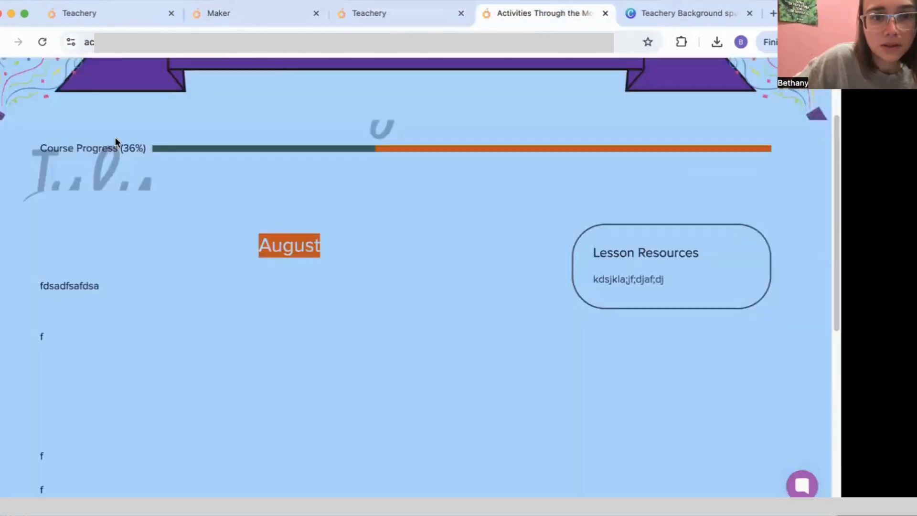
click(43, 42)
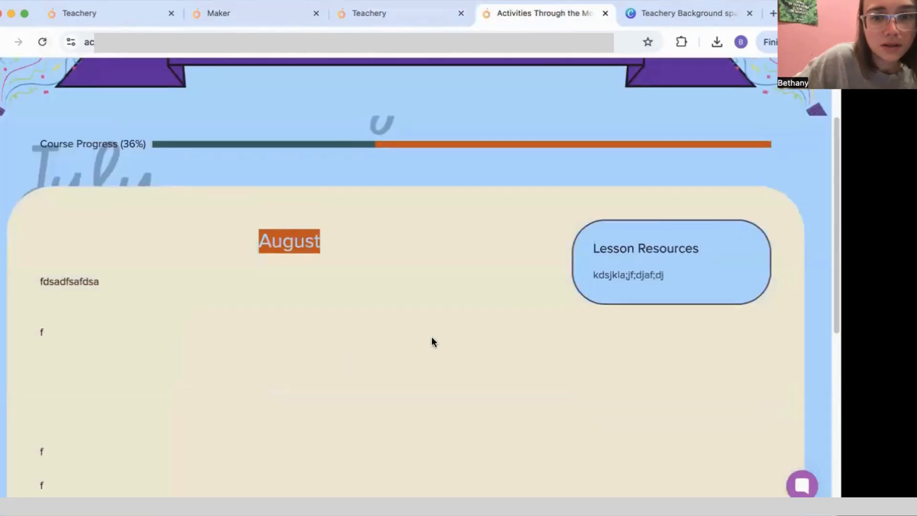
scroll(432, 344, down, 3)
scroll(432, 351, up, 6)
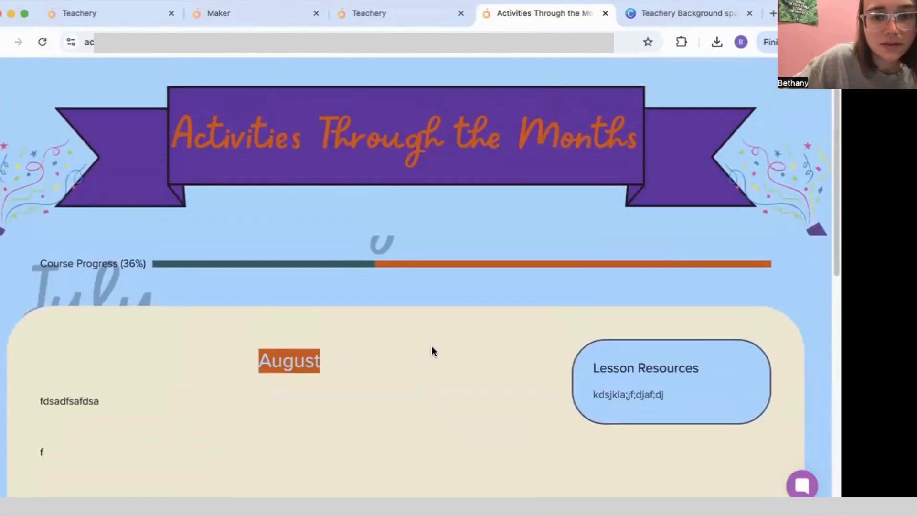
scroll(432, 351, down, 5)
scroll(432, 348, down, 1)
scroll(432, 346, up, 8)
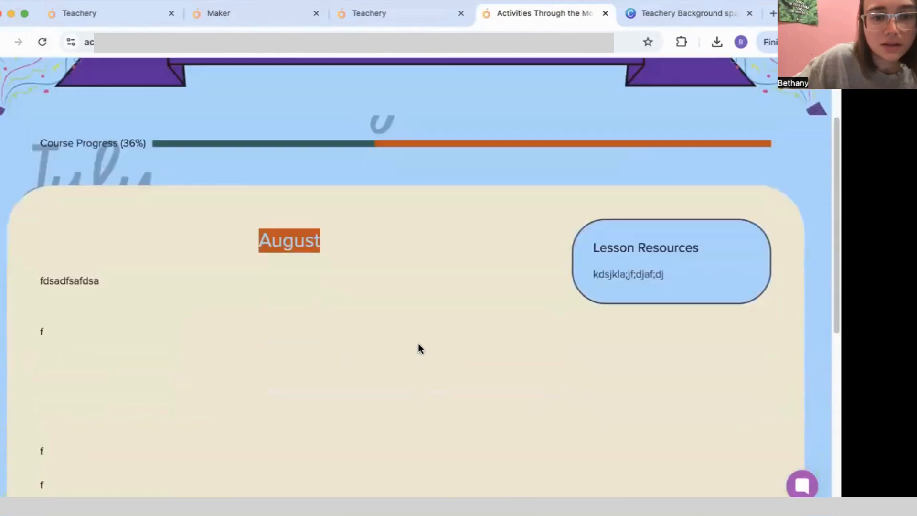
Step: Compare with the Clay Club course, then return to the Activities Through the Months editor
click(416, 17)
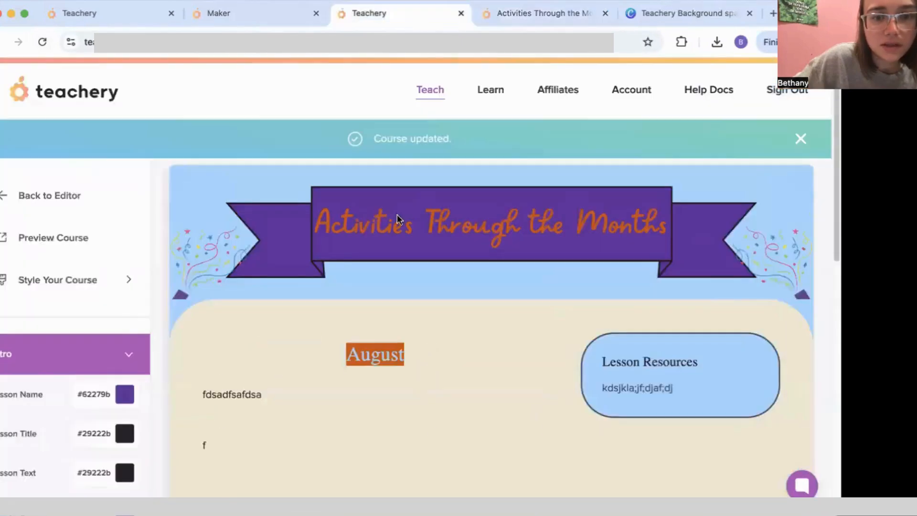
click(270, 16)
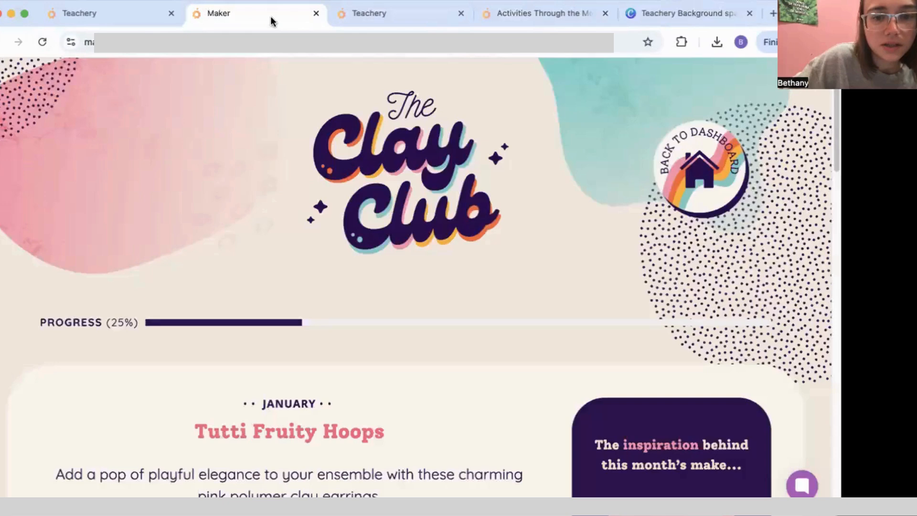
click(382, 11)
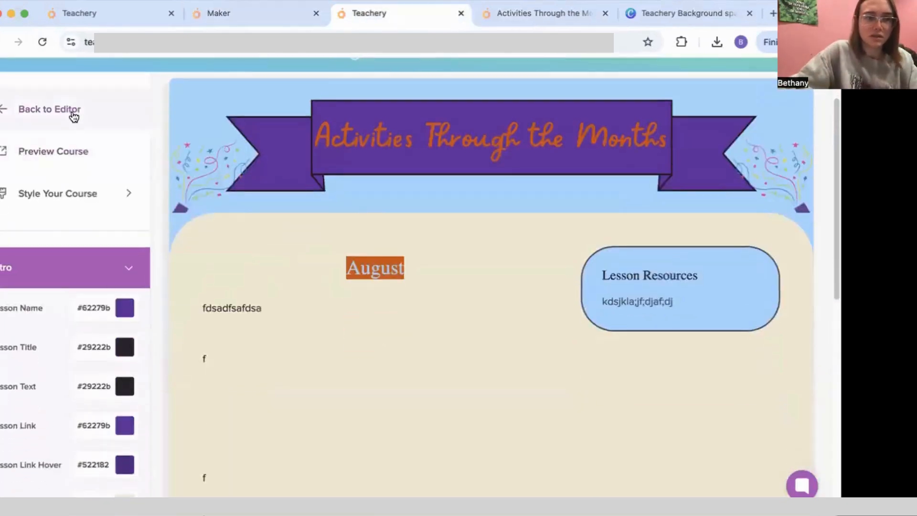
scroll(343, 365, down, 2)
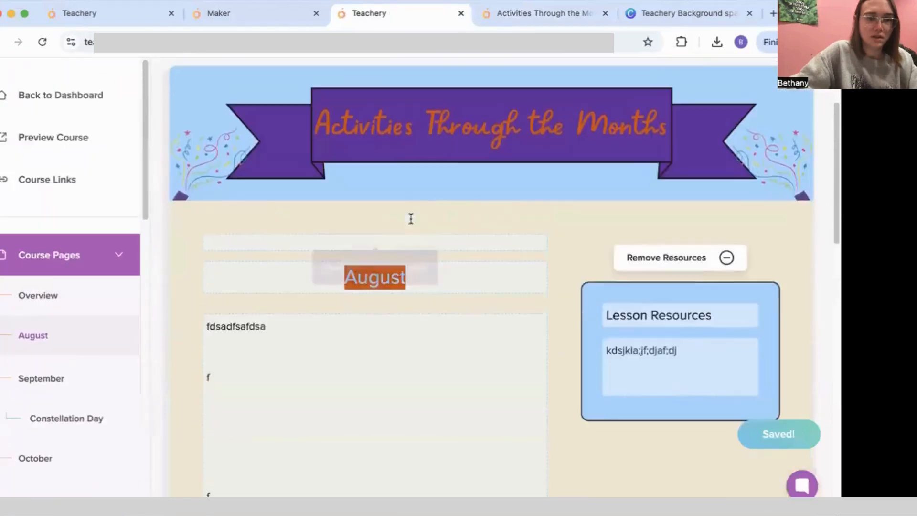
Step: Clear the formatting from the August lesson title and centre it
click(380, 329)
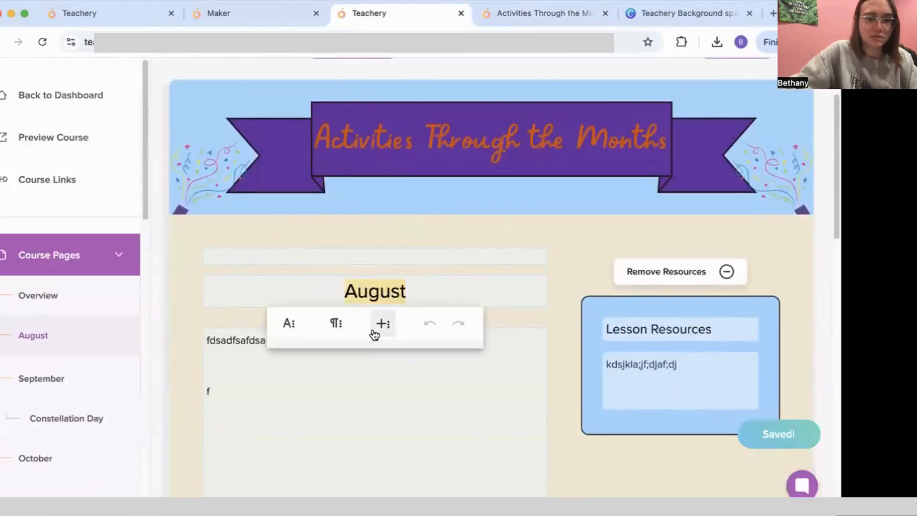
click(289, 324)
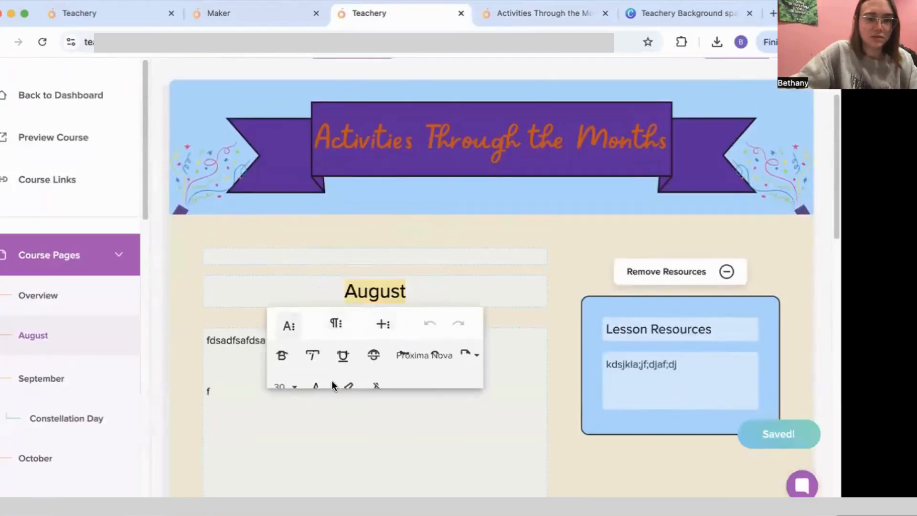
click(377, 387)
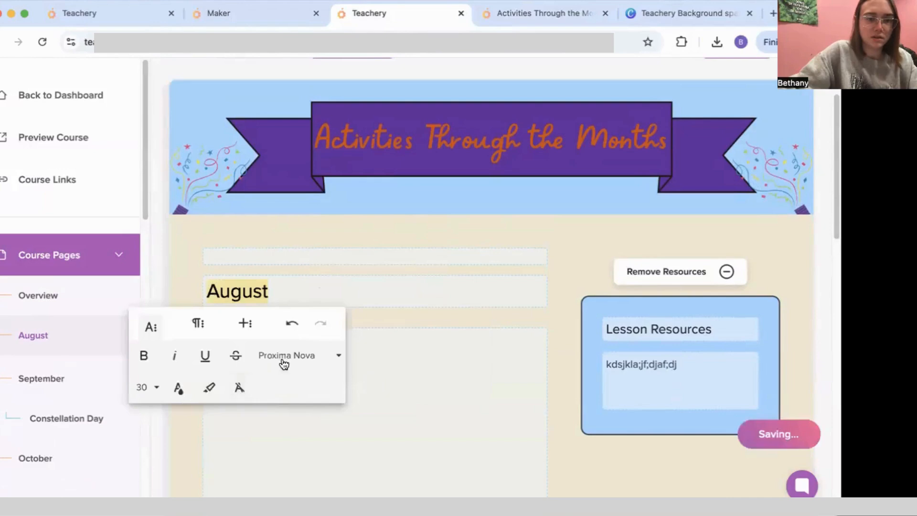
click(201, 325)
click(183, 355)
click(404, 286)
Step: Colour the word August light blue by pasting hex #a4d4ff
drag(435, 290, 330, 286)
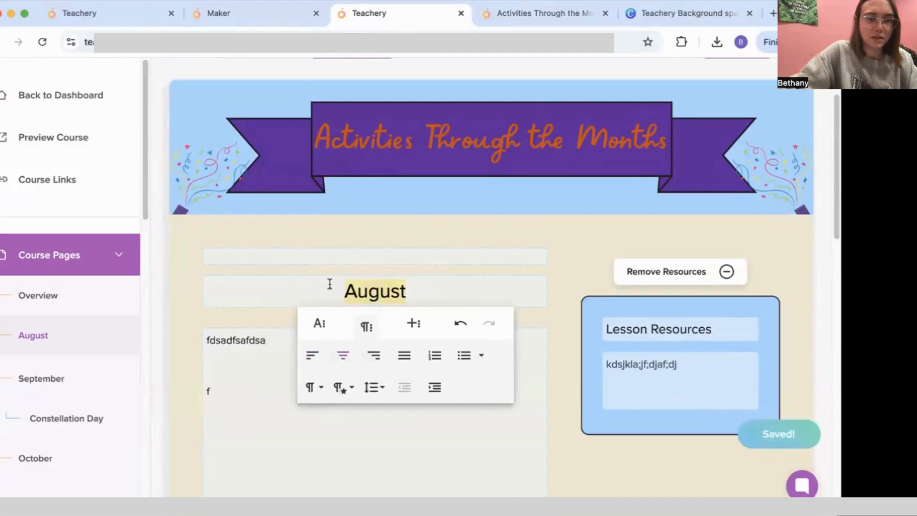
click(298, 334)
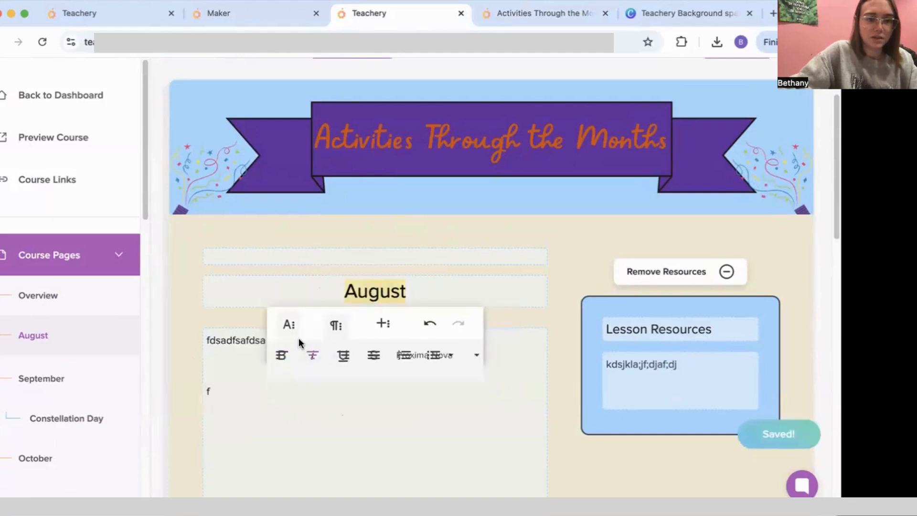
click(321, 400)
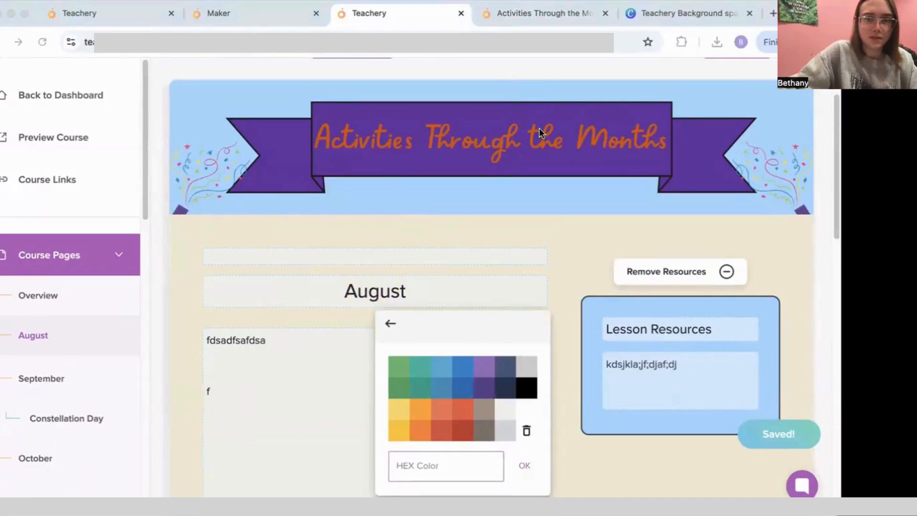
click(163, 224)
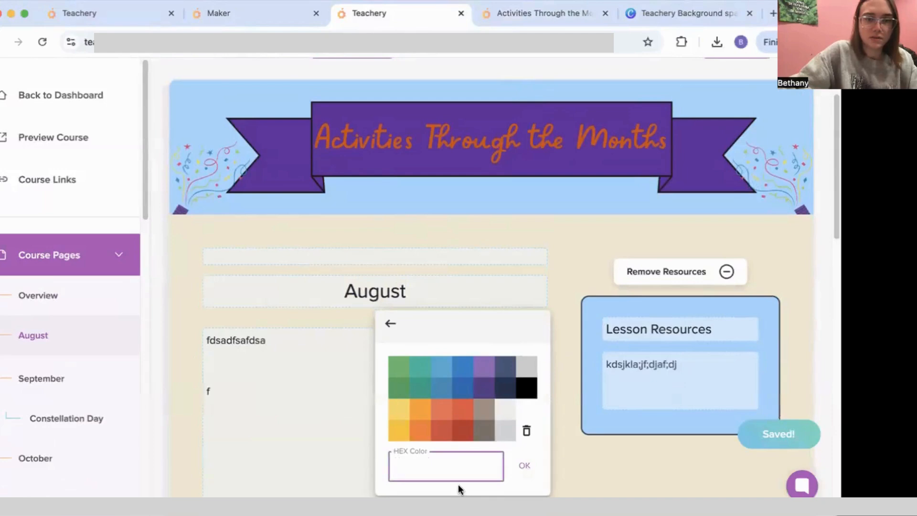
right_click(443, 461)
click(470, 368)
click(523, 467)
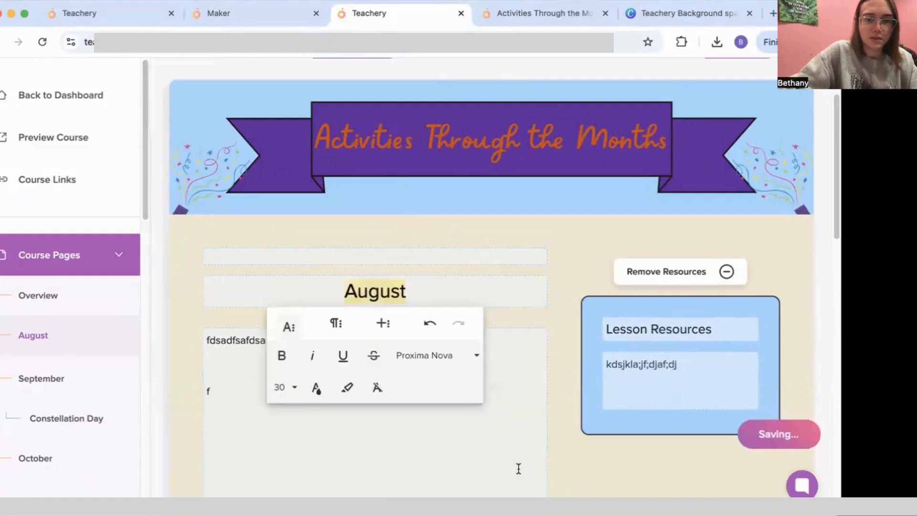
click(493, 442)
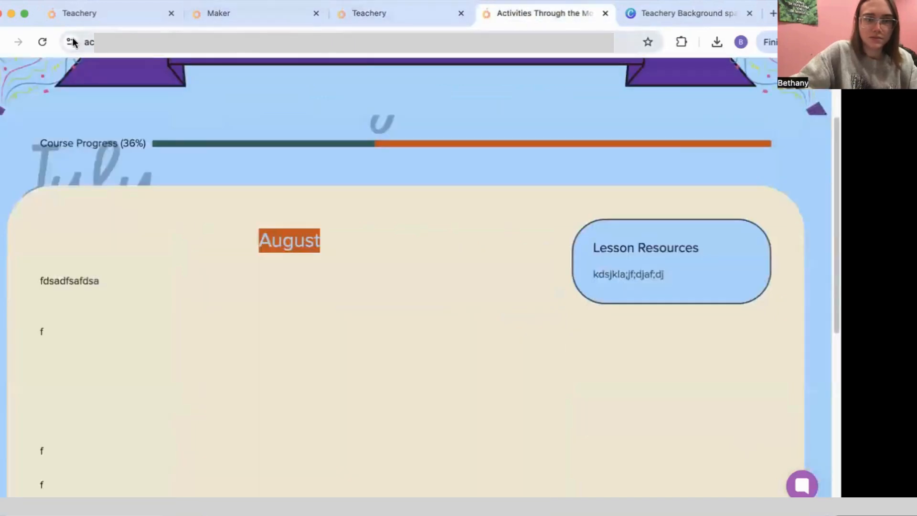
Step: Reload the live course to check the August title, then go back to the courses dashboard
click(42, 42)
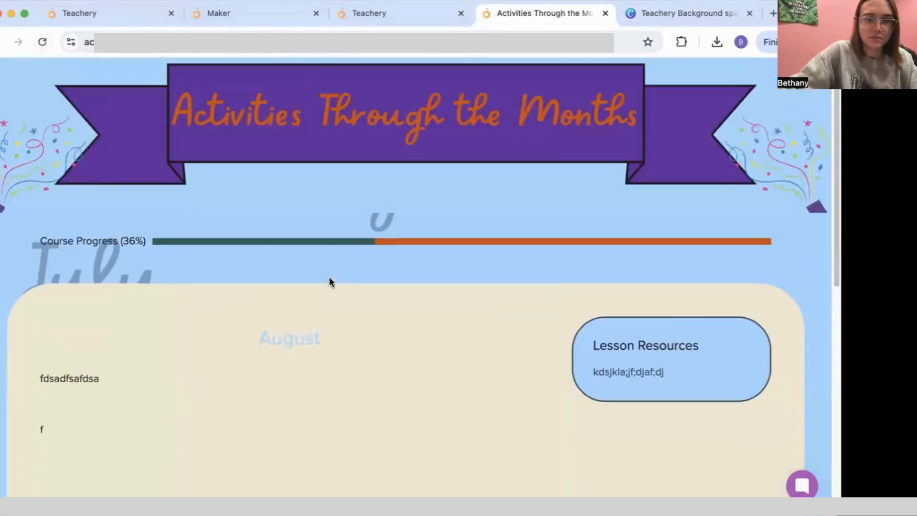
scroll(388, 291, down, 4)
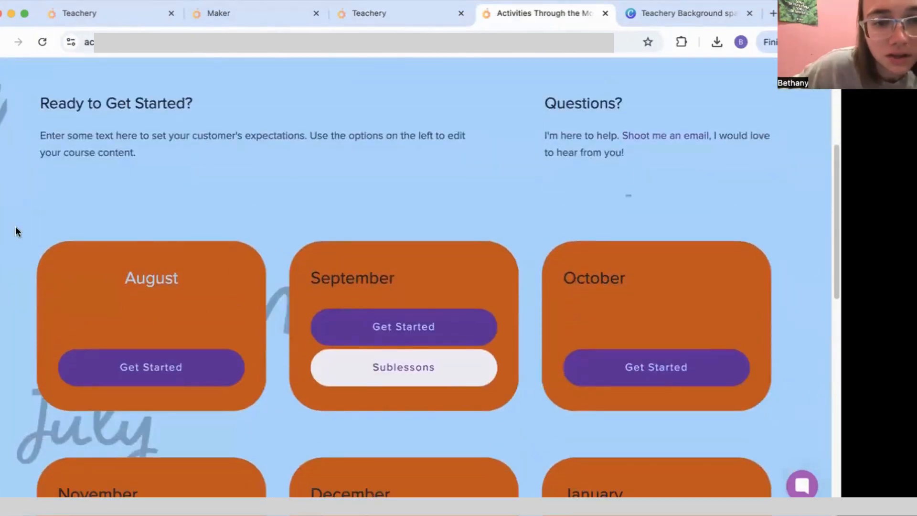
click(417, 19)
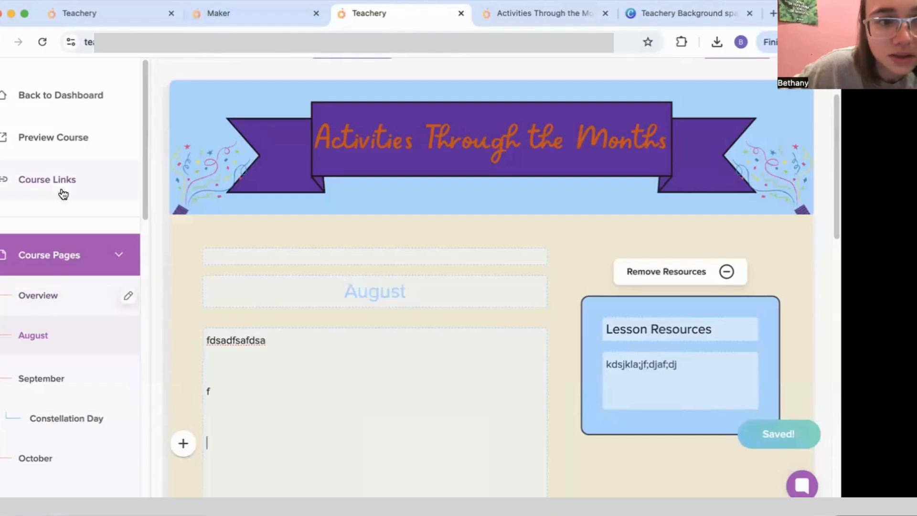
click(61, 93)
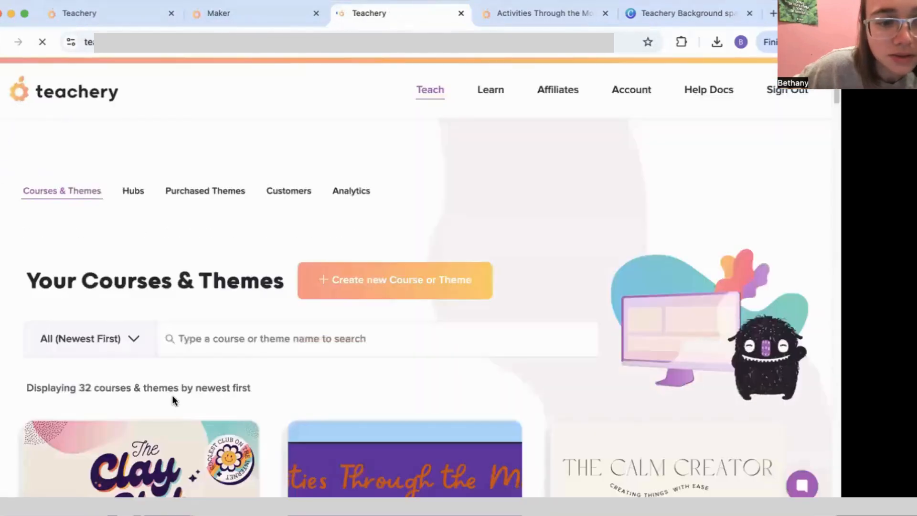
Step: In the Activities Through the Months editor, shorten the progress label from 'Course Progress' to 'Progress'
scroll(387, 289, down, 5)
click(379, 320)
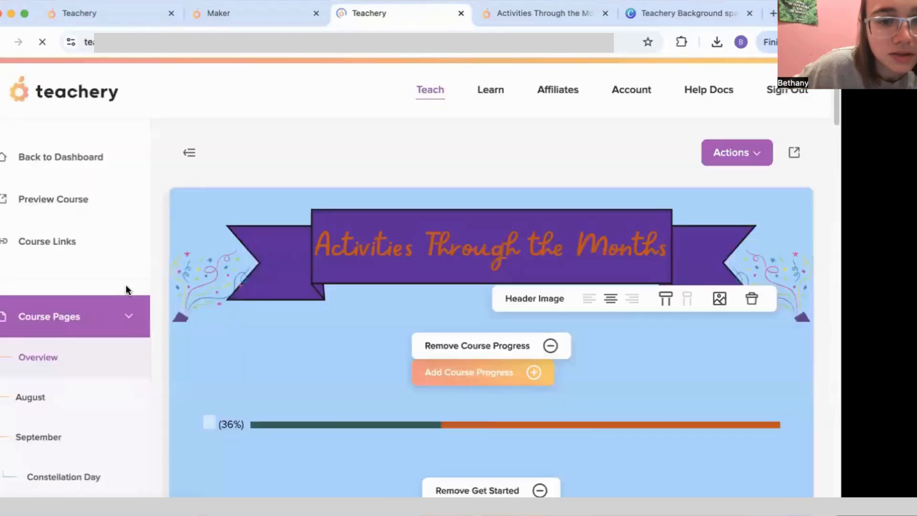
scroll(123, 289, down, 2)
scroll(89, 314, down, 1)
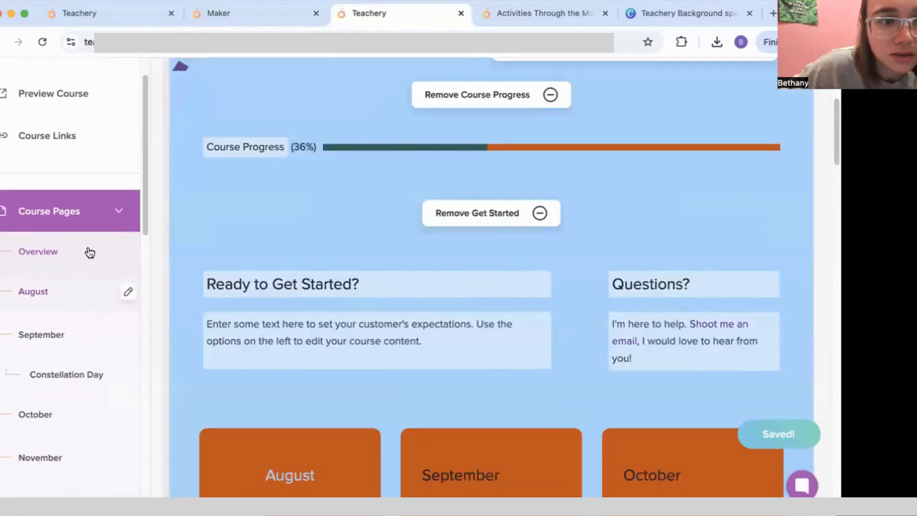
scroll(293, 274, up, 3)
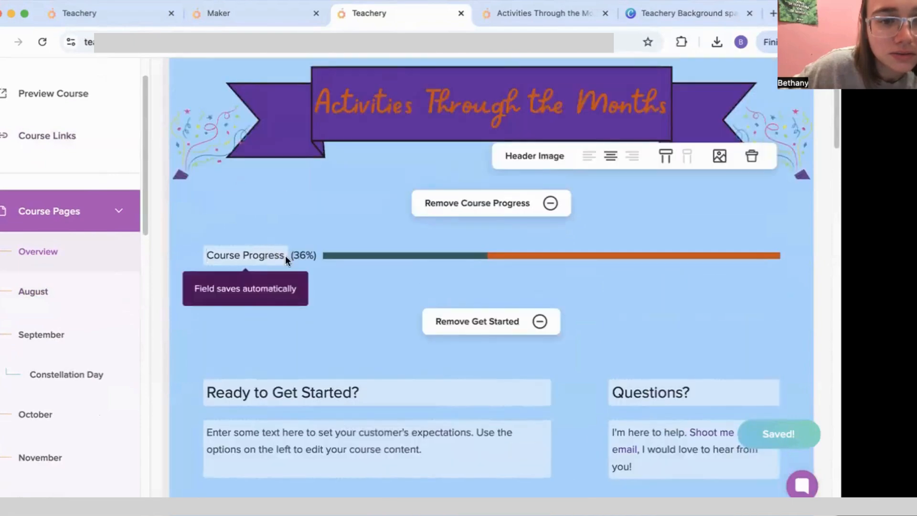
click(242, 255)
drag(242, 255, 197, 248)
key(BackSpace)
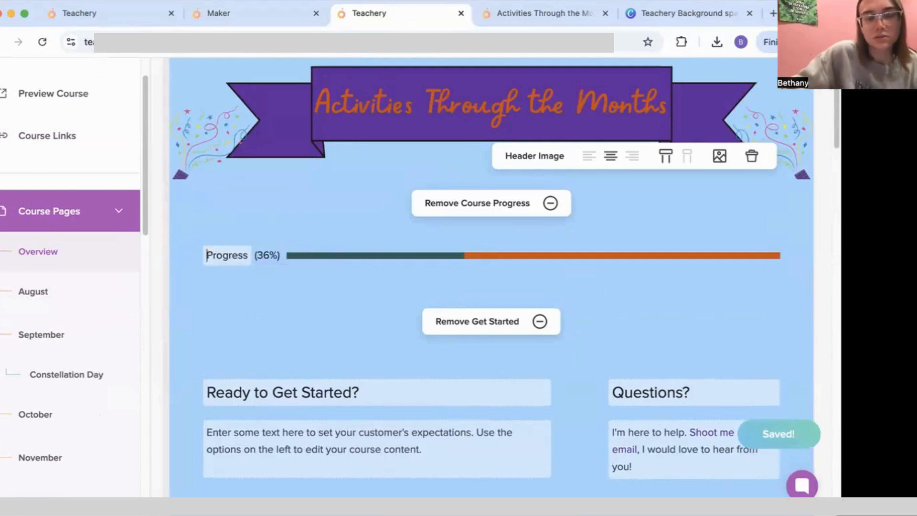
scroll(422, 303, down, 3)
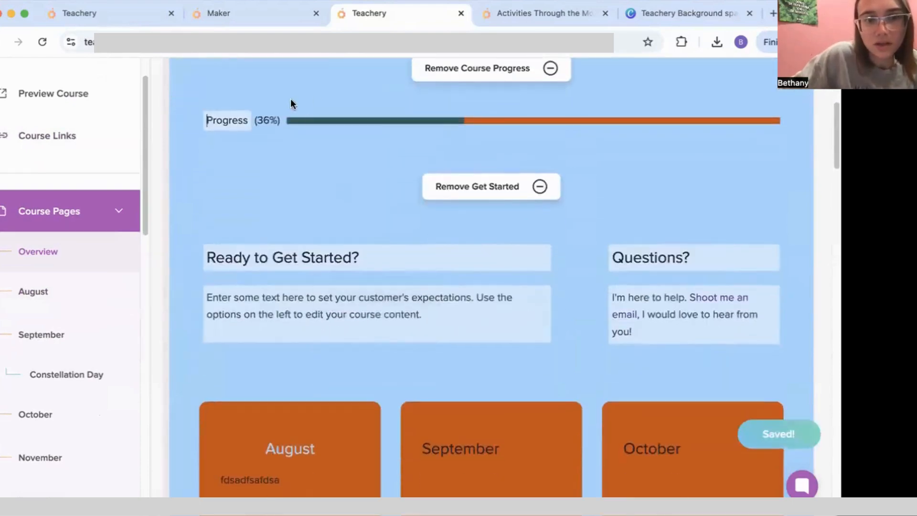
click(471, 74)
click(471, 74)
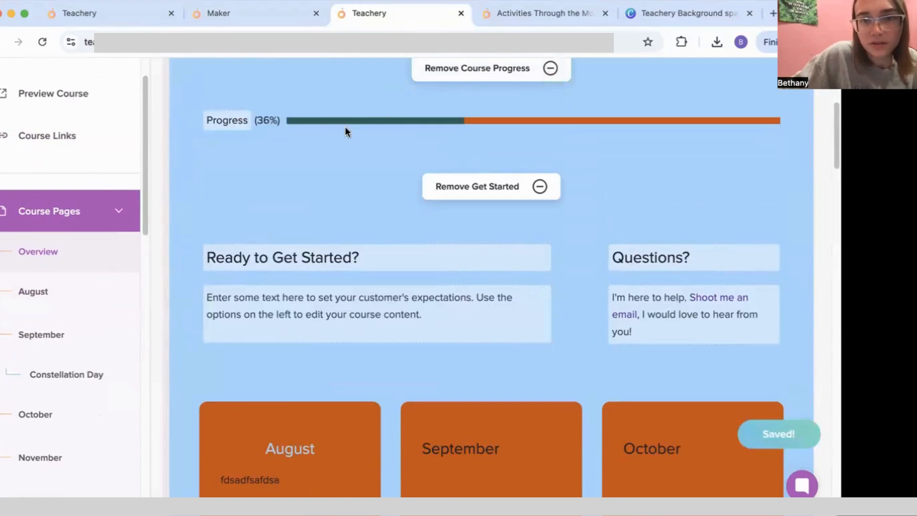
Step: Delete the 'Ready to Get Started?' heading text on the overview
scroll(363, 226, down, 1)
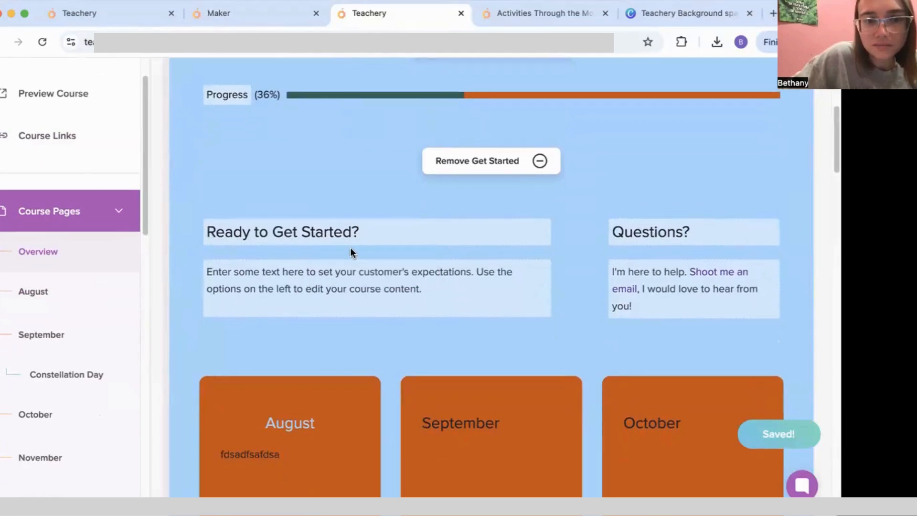
scroll(351, 247, down, 3)
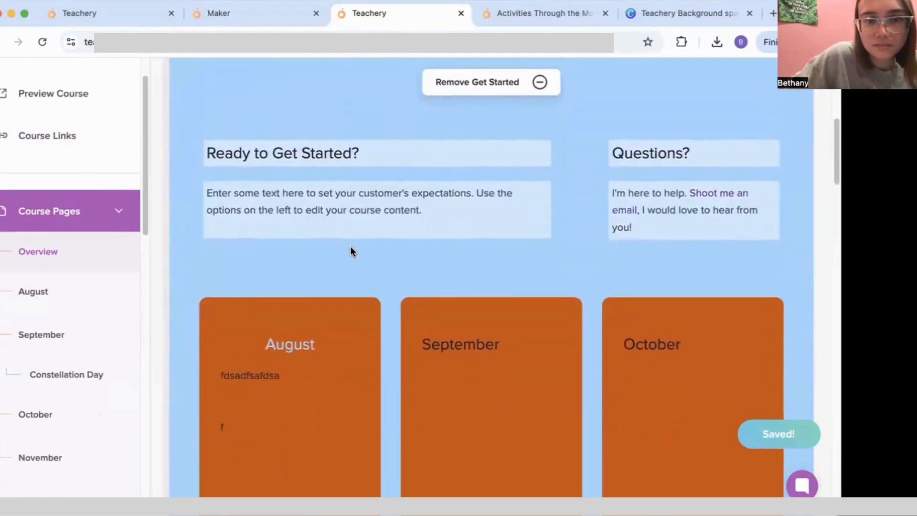
scroll(351, 248, up, 10)
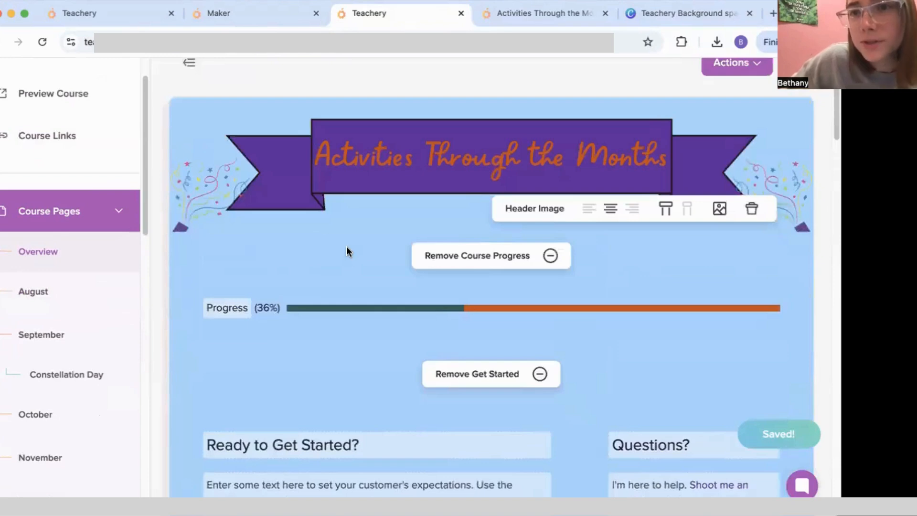
scroll(409, 326, down, 5)
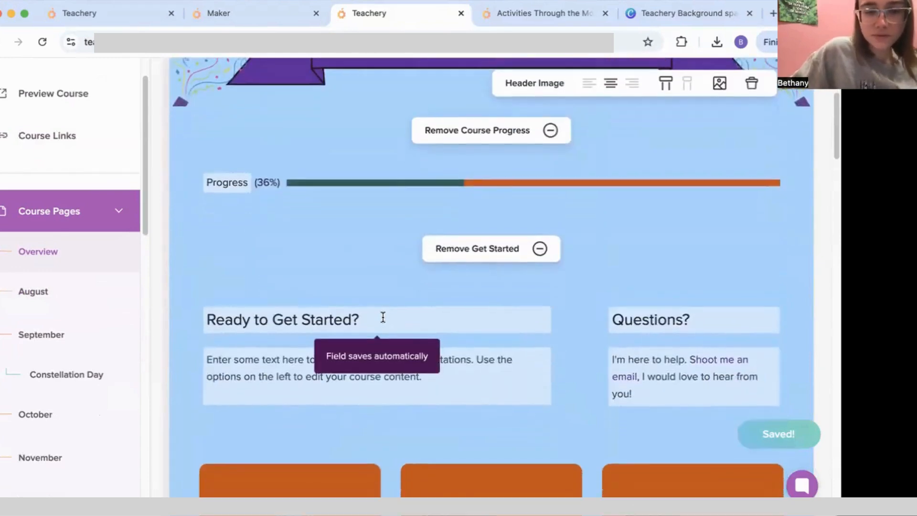
scroll(383, 317, down, 4)
drag(371, 210, 145, 211)
key(BackSpace)
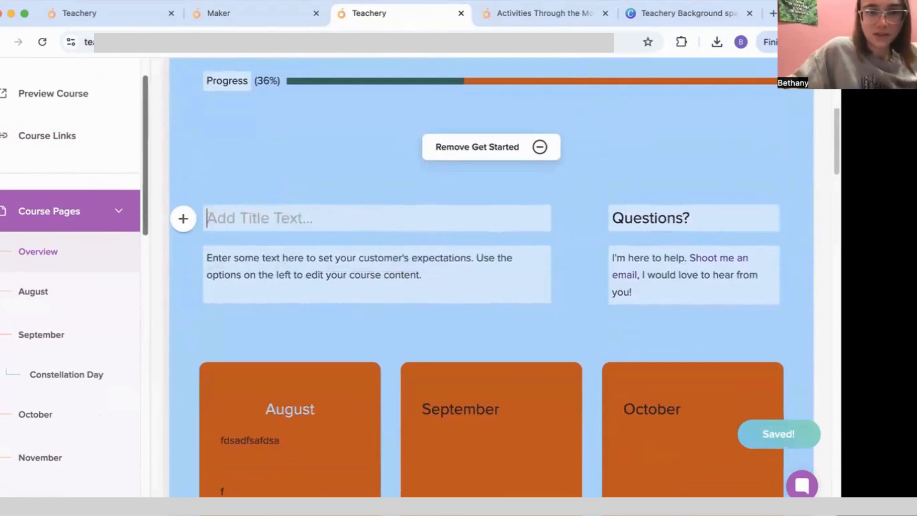
scroll(362, 308, down, 7)
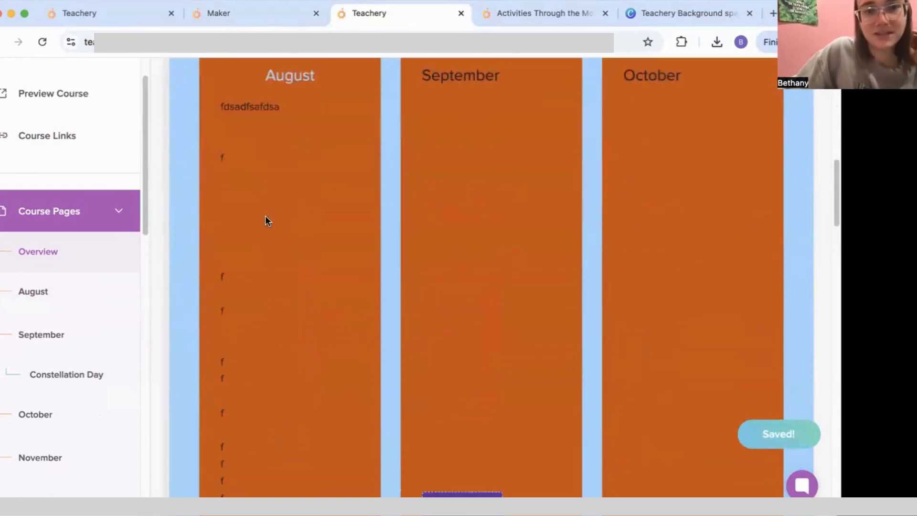
Step: Reload the live course to check the overview, then open the August lesson page in the editor
click(502, 22)
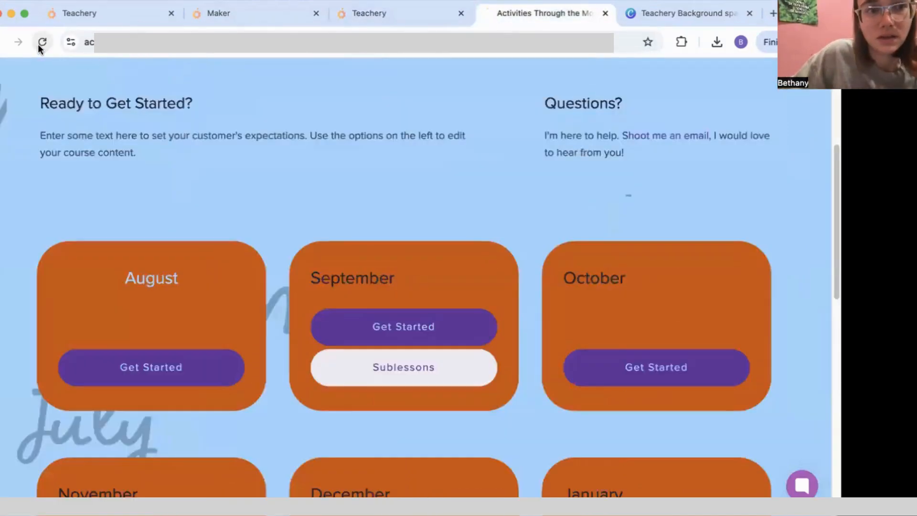
click(39, 44)
click(390, 22)
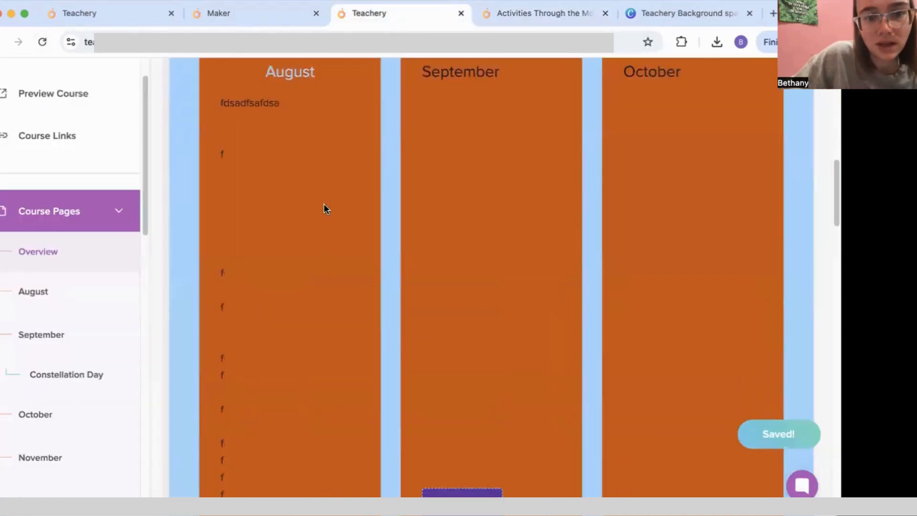
scroll(324, 204, down, 6)
scroll(305, 225, up, 8)
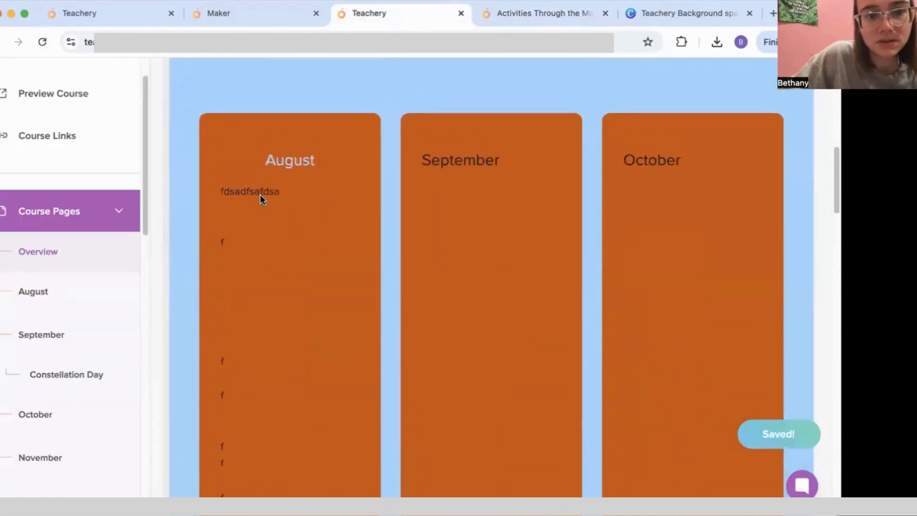
click(83, 304)
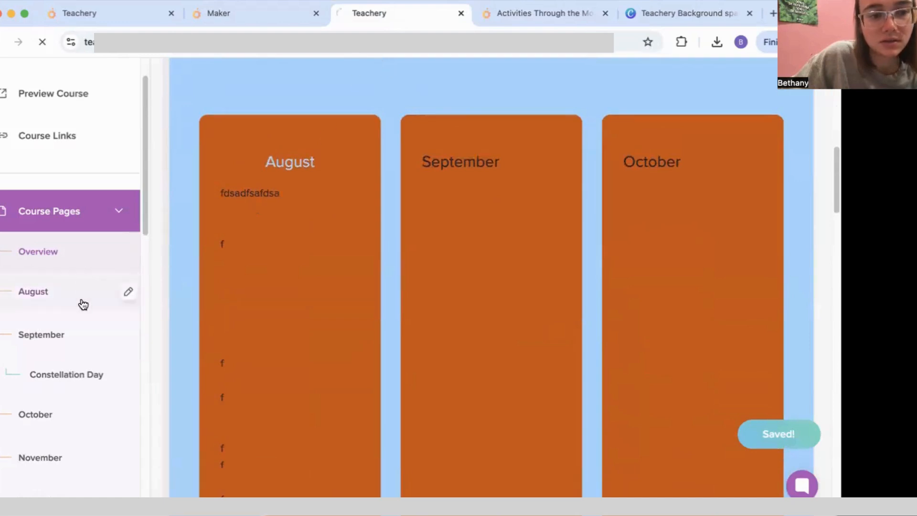
Step: Replace the August lesson's default intro text with a new text and image block
scroll(354, 301, down, 8)
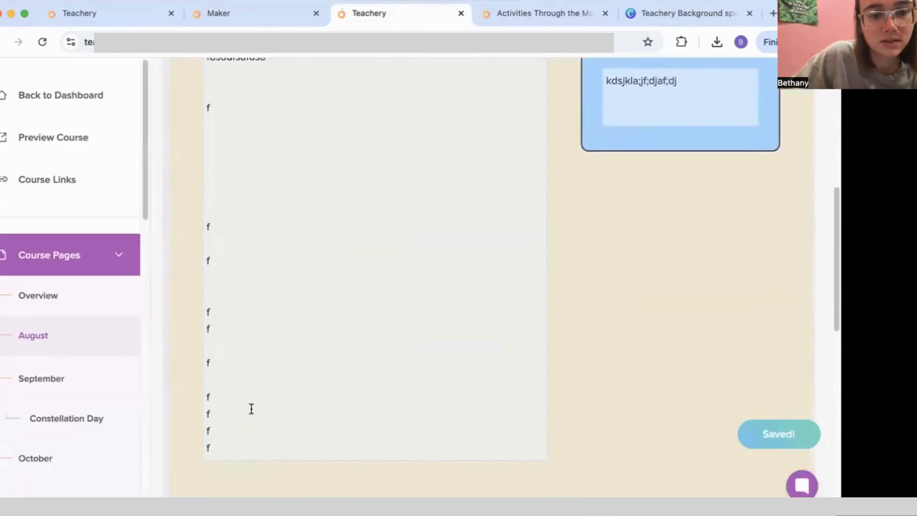
drag(224, 395, 190, 54)
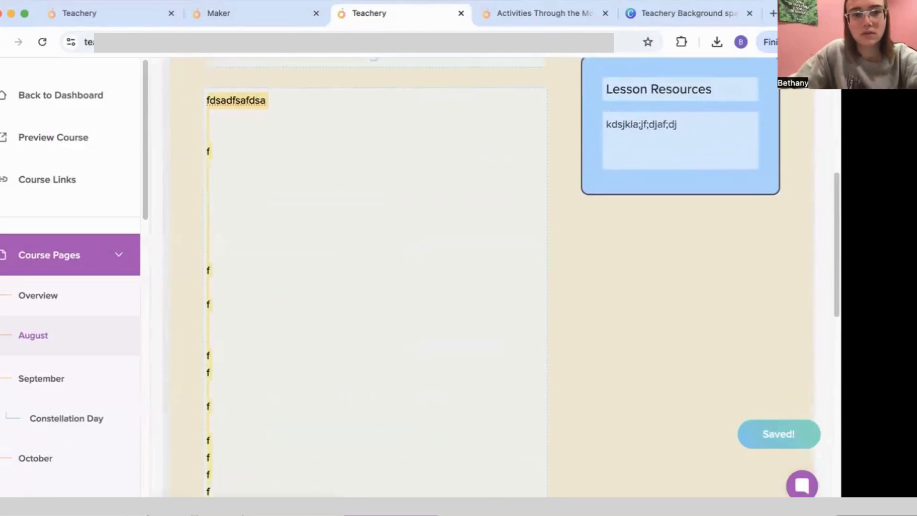
key(BackSpace)
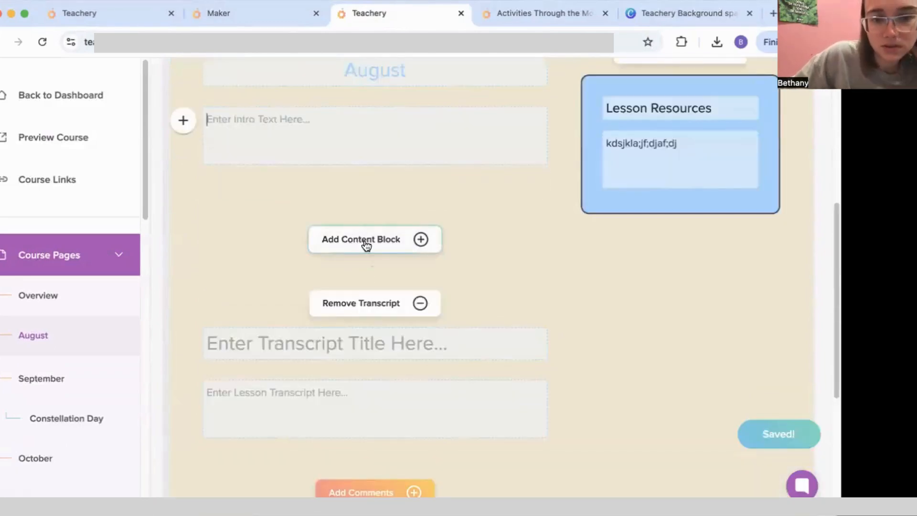
click(365, 242)
click(374, 301)
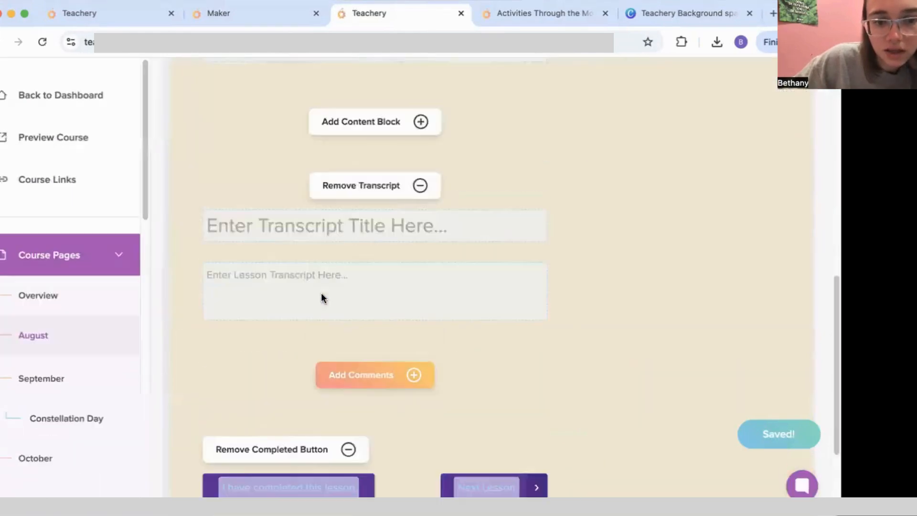
scroll(321, 293, down, 1)
scroll(313, 281, up, 4)
click(264, 242)
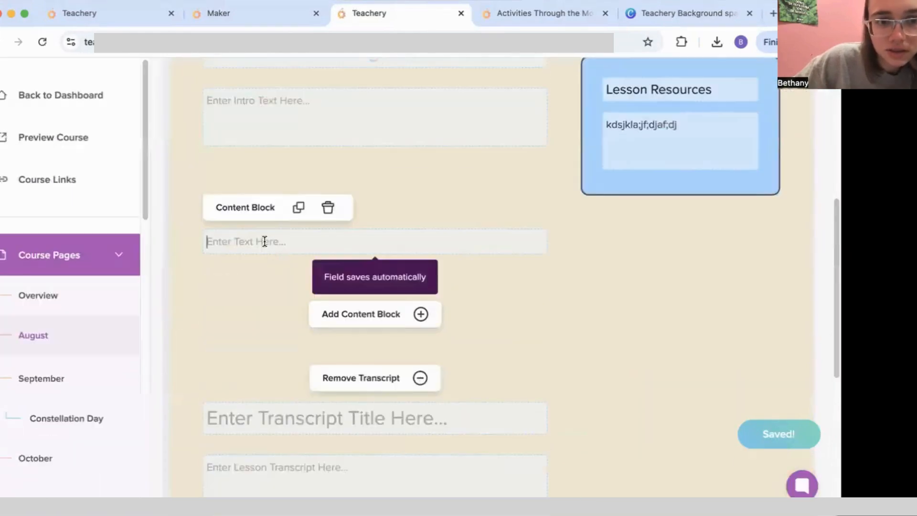
Step: Shorten the lesson resources heading to 'Resources'
scroll(268, 241, up, 2)
scroll(268, 242, up, 2)
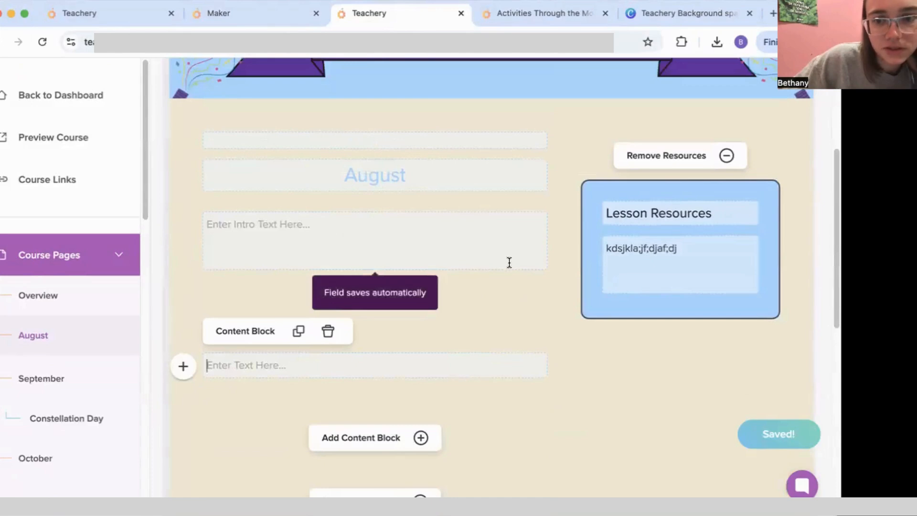
double_click(646, 210)
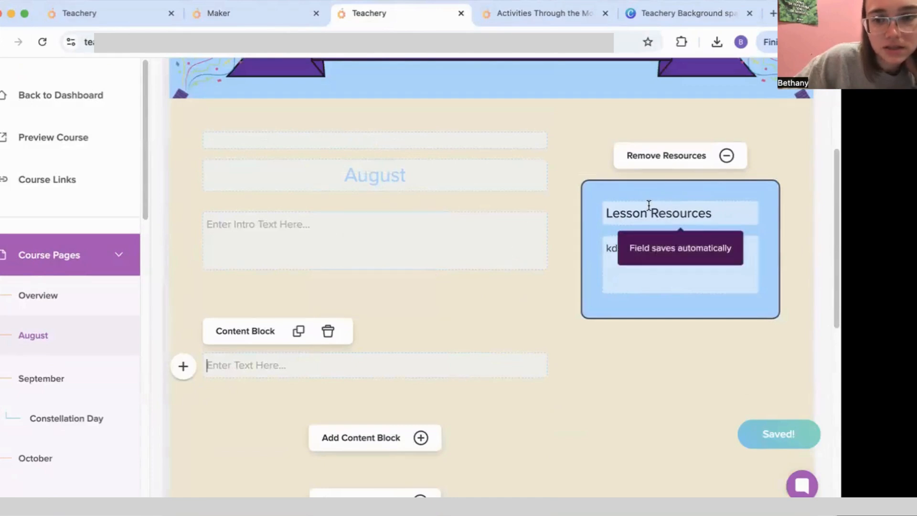
key(BackSpace)
scroll(500, 286, down, 1)
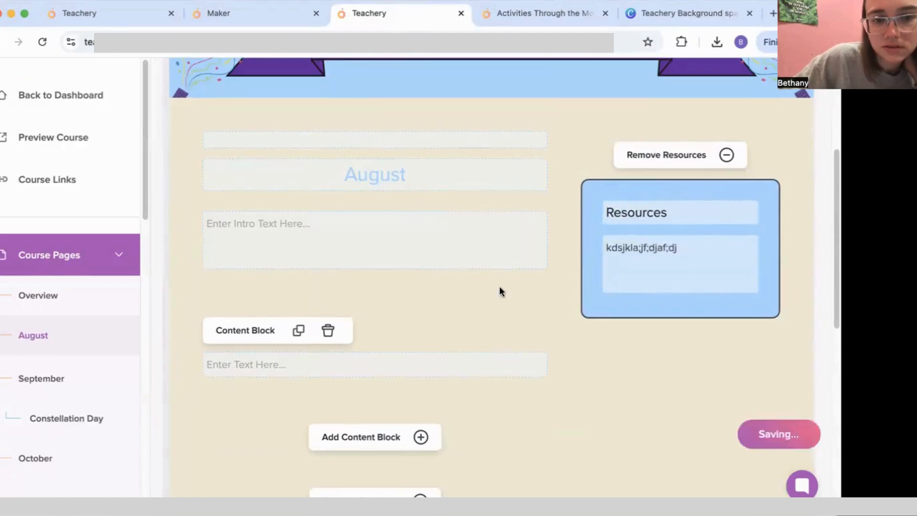
Step: Write the intro line 'Here are the activities for August'
click(377, 228)
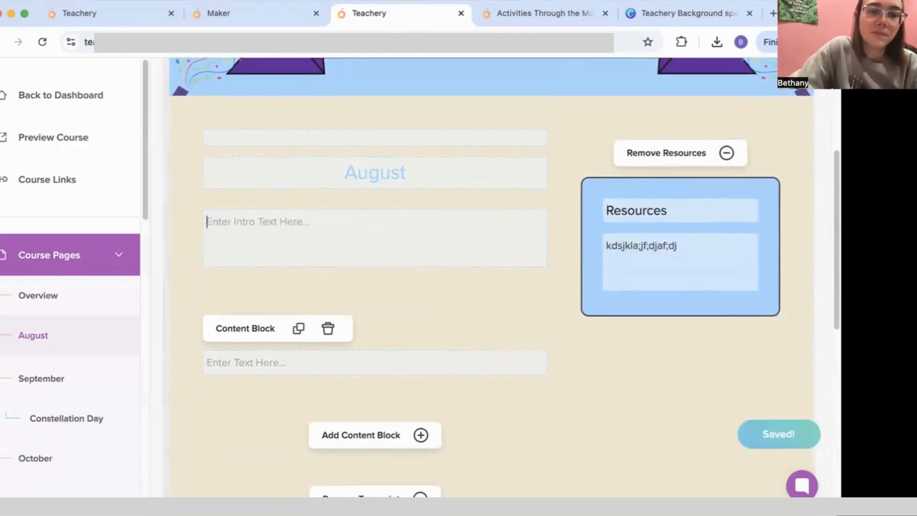
text(Here are the a)
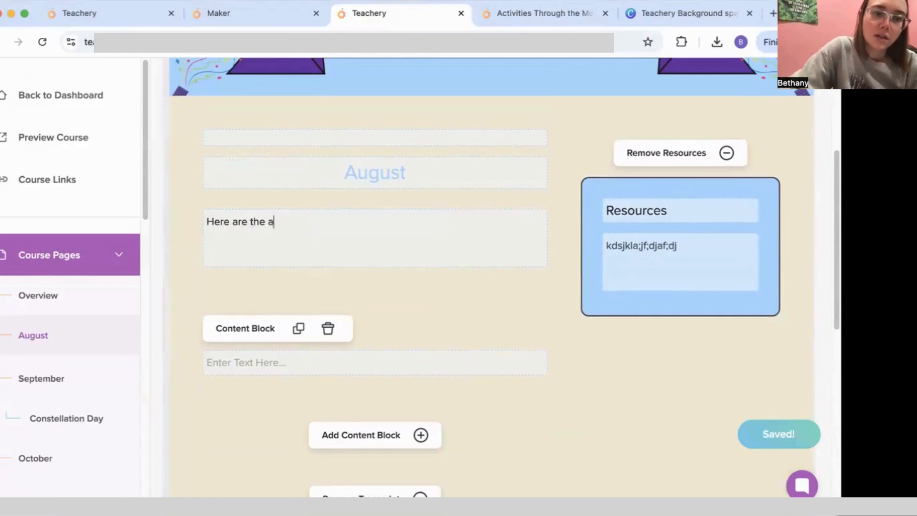
text(ctivities f)
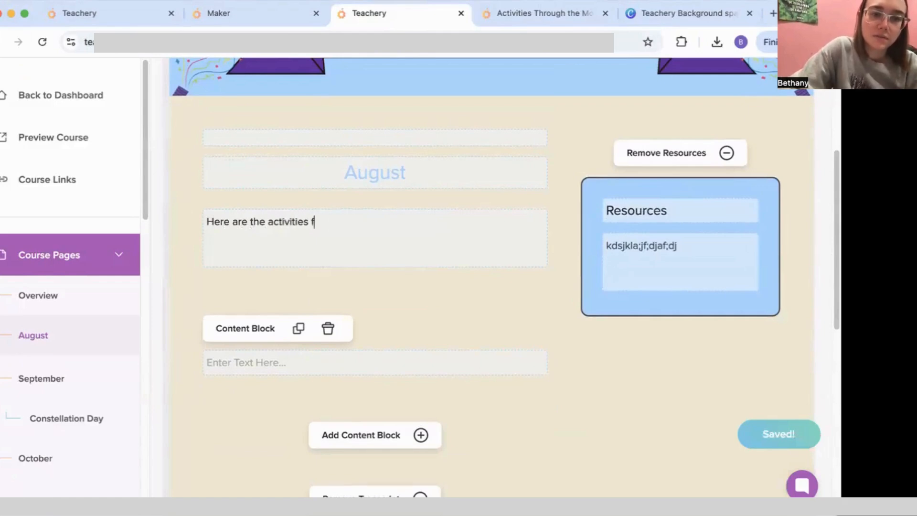
text(or Agusu)
key(BackSpace)
key(BackSpace)
text(ust:)
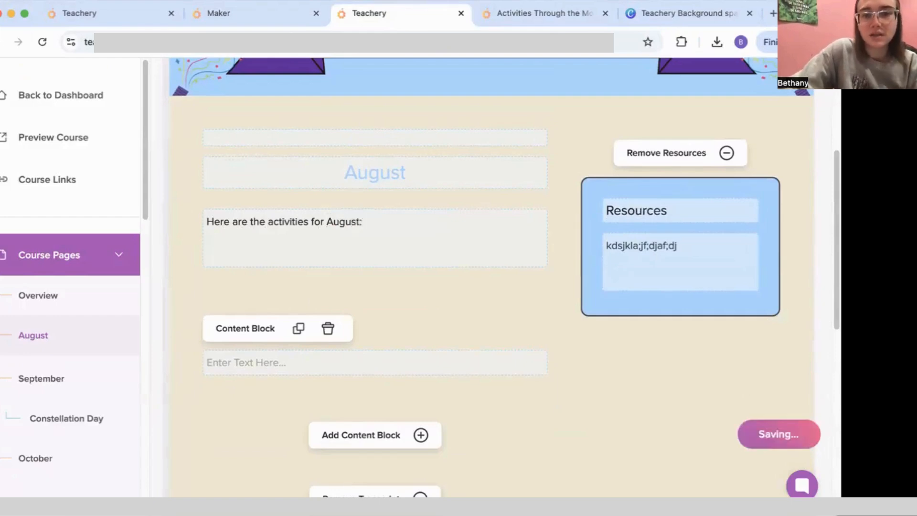
Step: Relabel the lesson buttons 'Next' and 'I have completed this activity!'
scroll(581, 350, down, 6)
scroll(399, 383, down, 4)
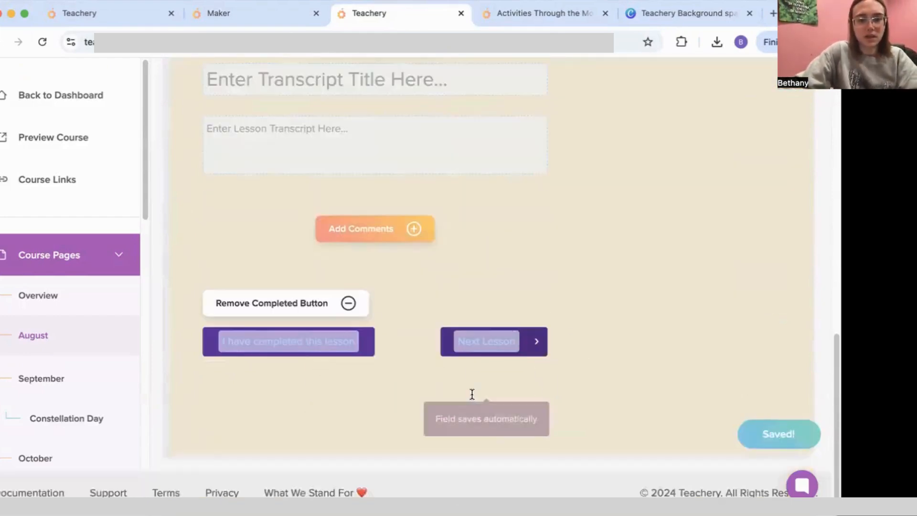
double_click(486, 335)
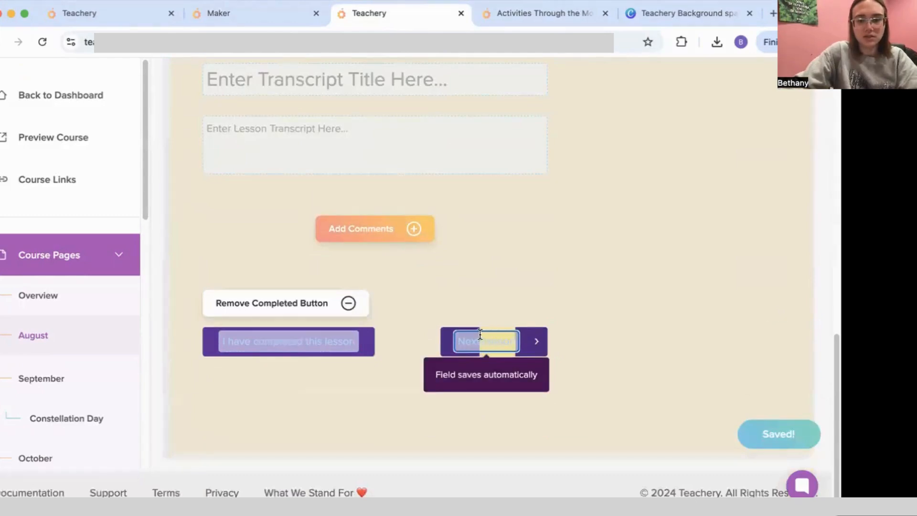
key(BackSpace)
click(356, 342)
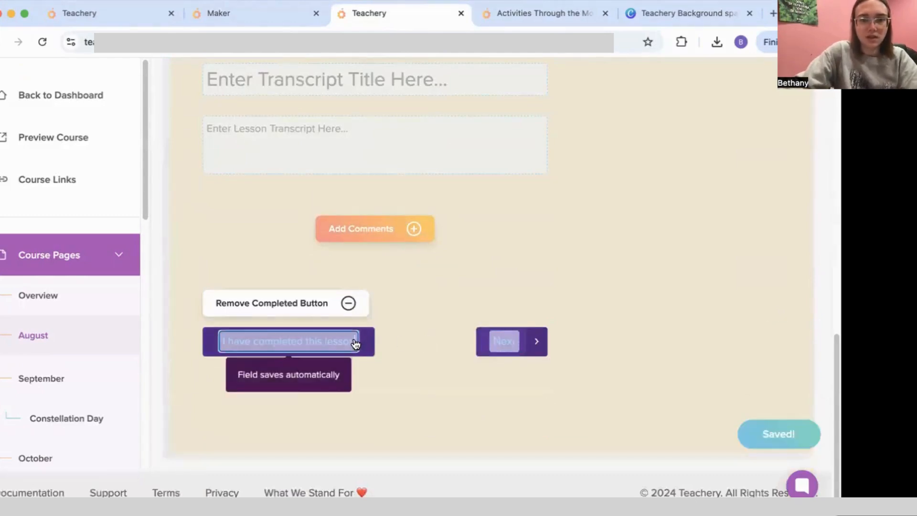
key(BackSpace)
key(BackSpace)
key(BackSpace)
key(BackSpace)
key(BackSpace)
key(BackSpace)
text(a)
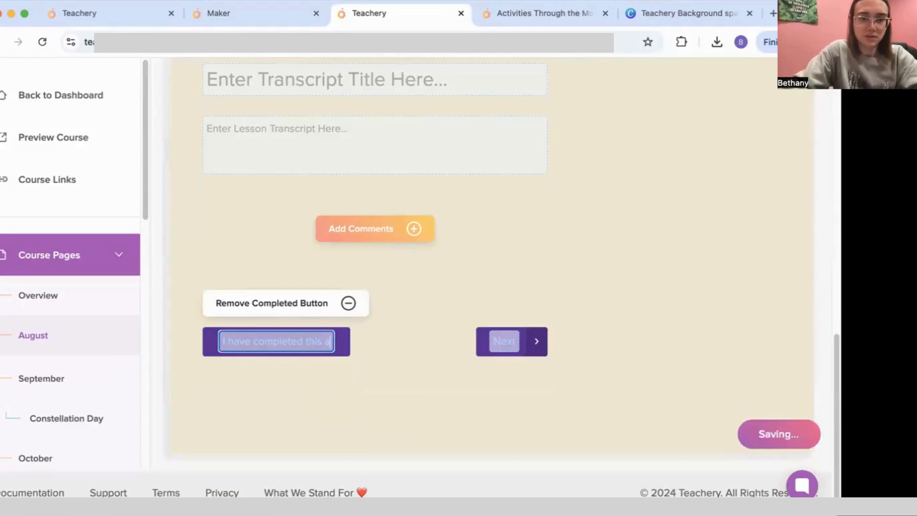
text(ctivit)
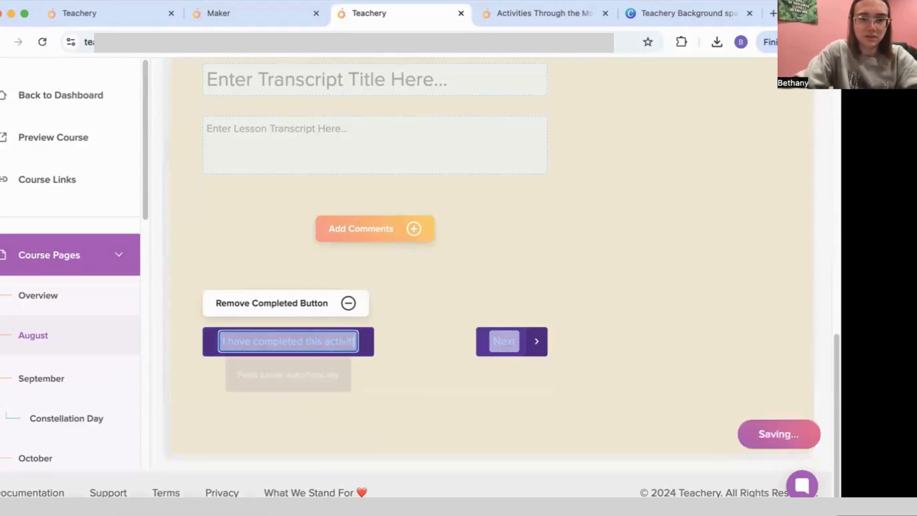
text(y)
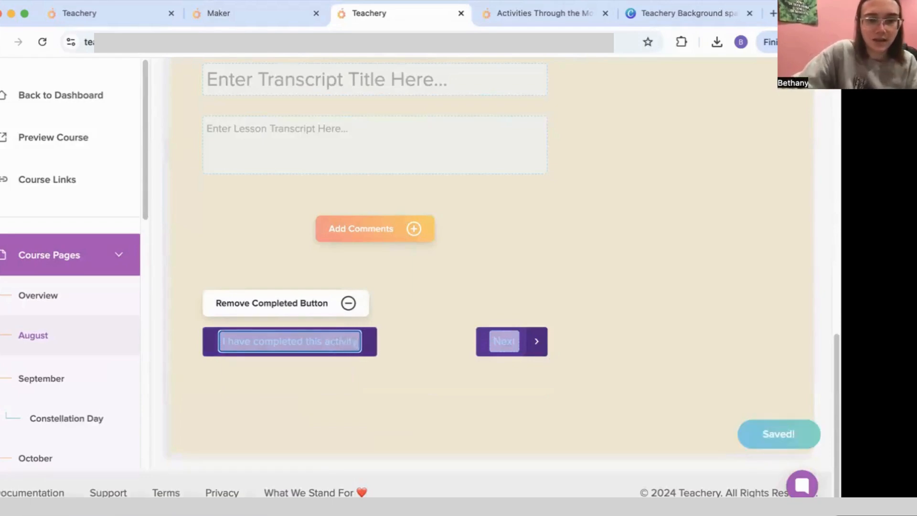
text(!)
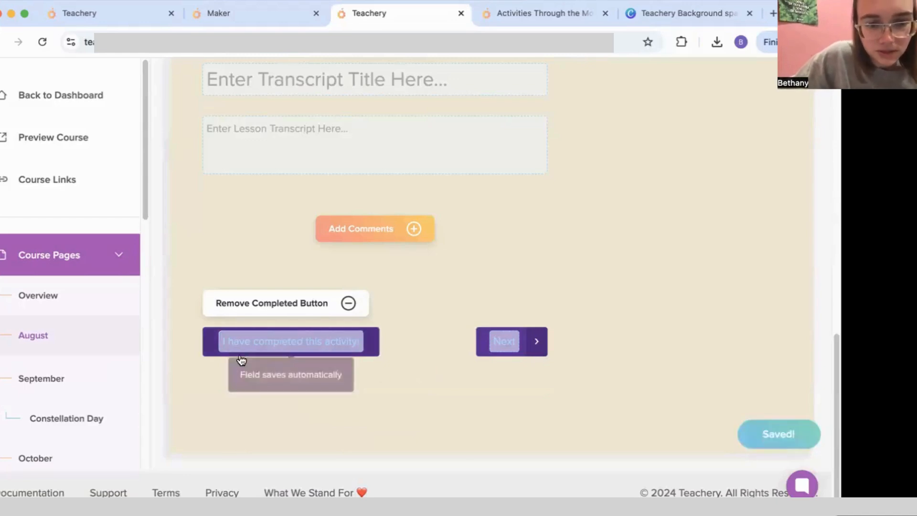
Step: In the live course preview, open August and mark the activity completed
click(521, 22)
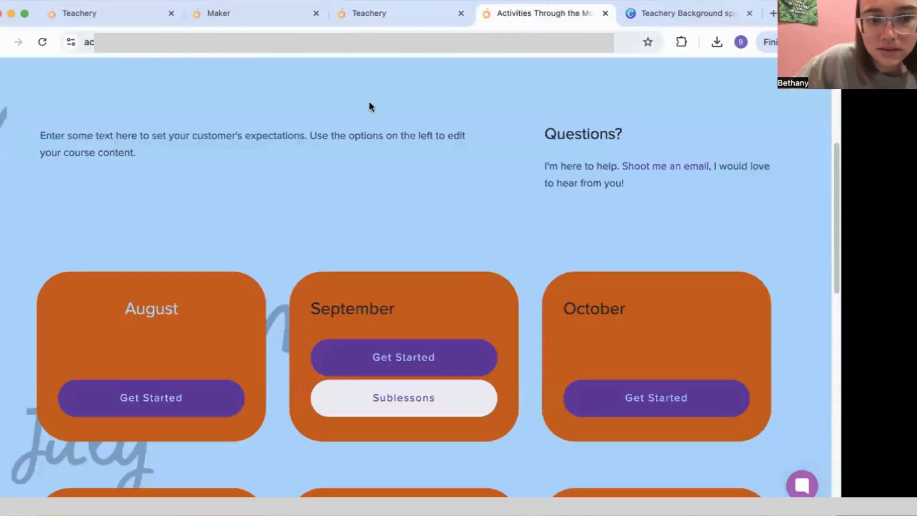
click(133, 394)
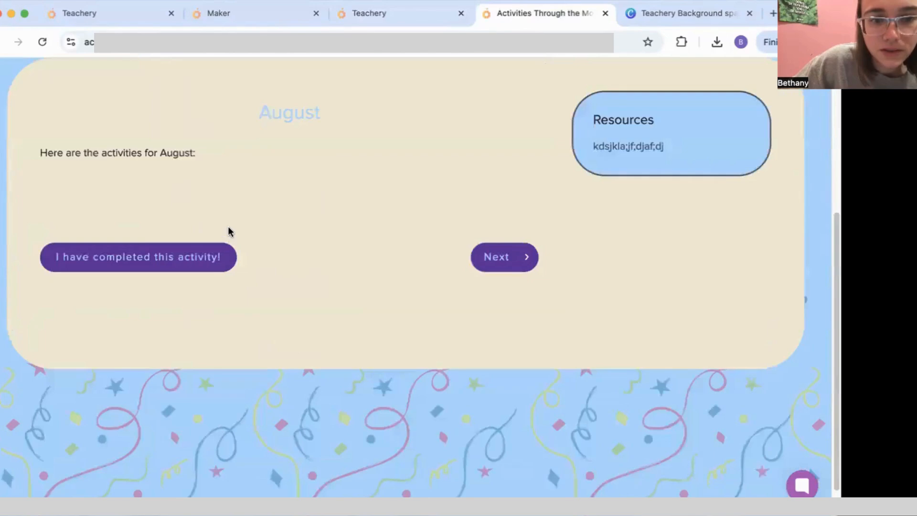
click(172, 262)
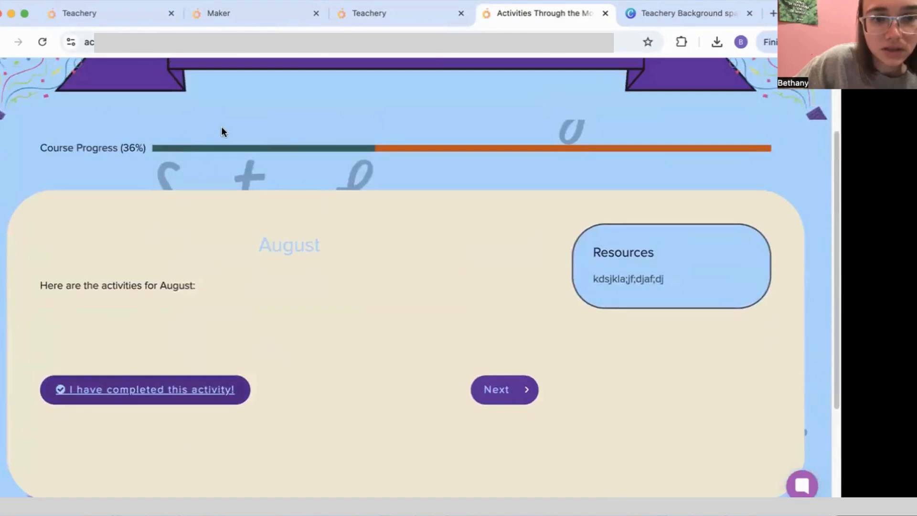
Step: Untick the August completion button, then scroll the editor's Overview to the August, September and October month cards
click(92, 399)
click(369, 13)
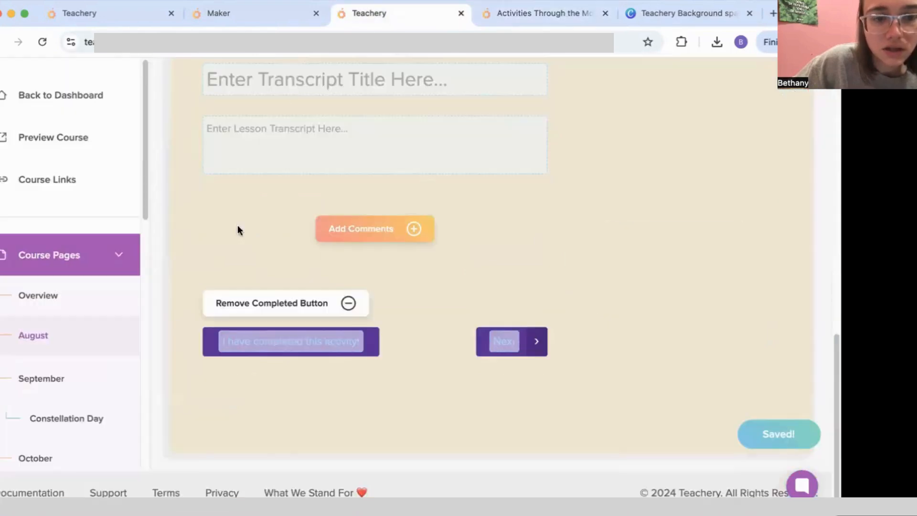
scroll(51, 348, down, 10)
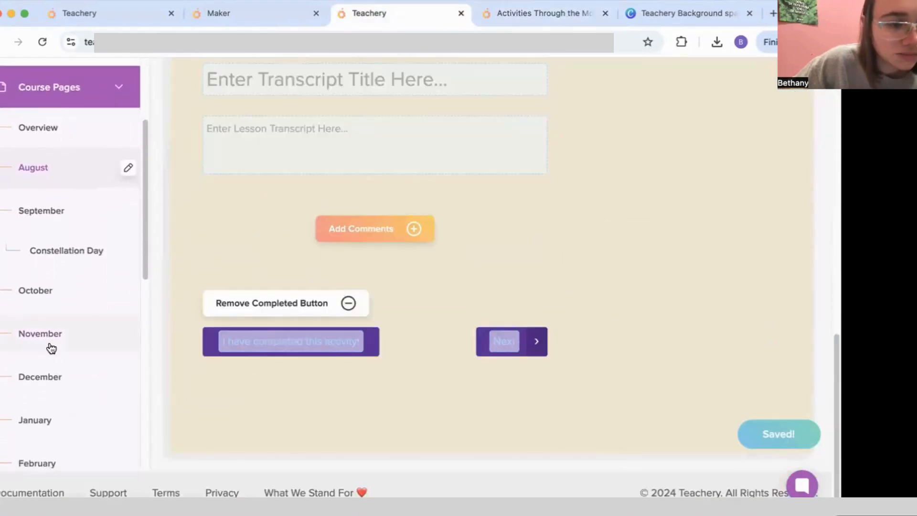
scroll(51, 349, down, 7)
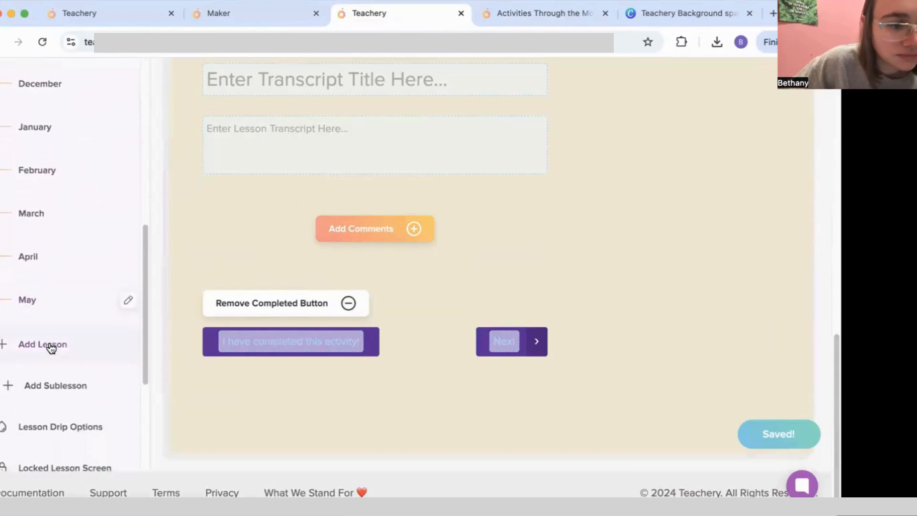
scroll(51, 349, up, 3)
scroll(51, 349, up, 7)
scroll(219, 282, up, 15)
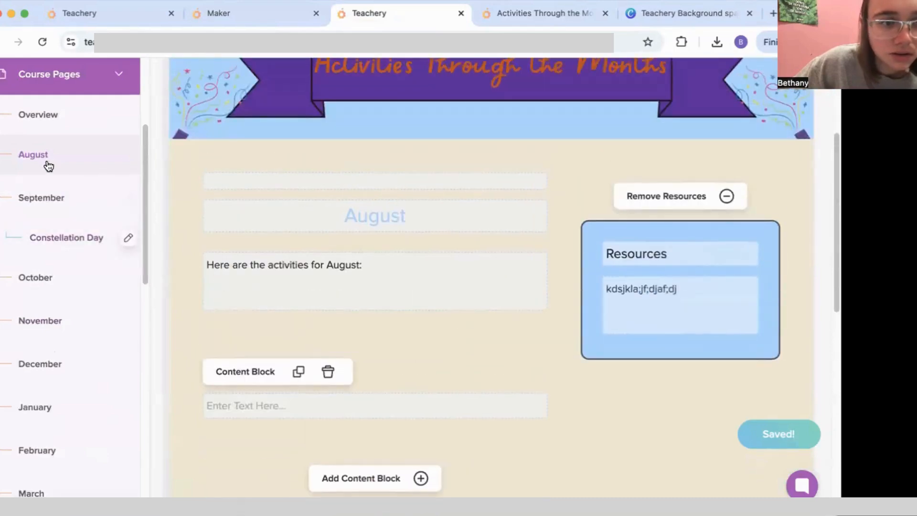
scroll(72, 210, up, 3)
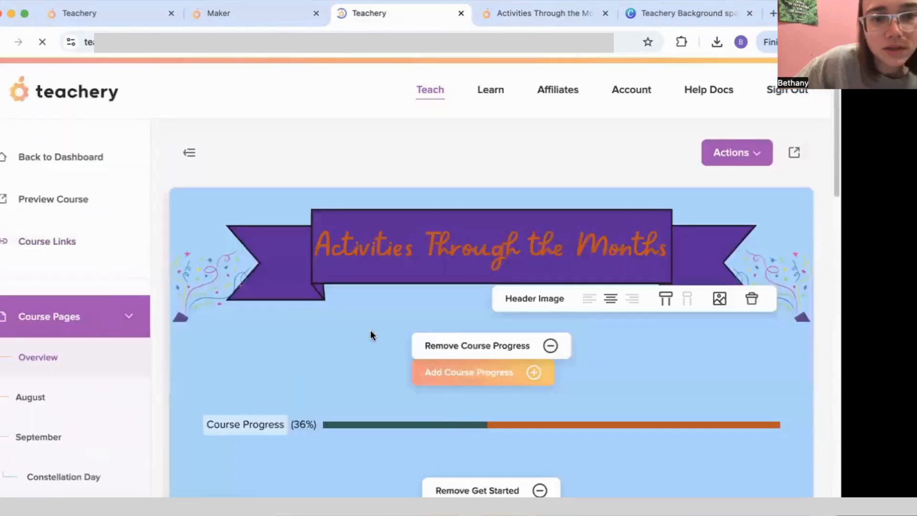
scroll(353, 331, down, 8)
Step: Change the August card's 'Get Started' button label to 'See Activities'
click(289, 455)
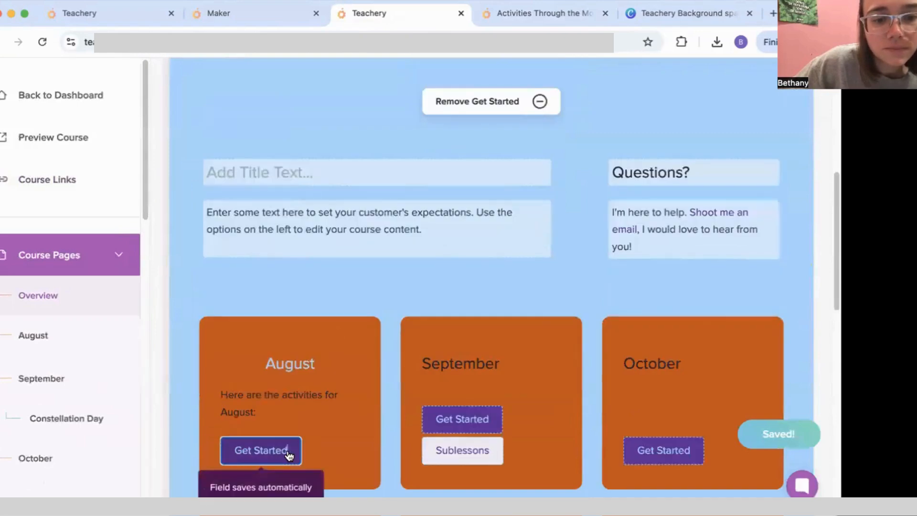
key(BackSpace)
key(BackSpace)
key(BackSpace)
key(BackSpace)
key(BackSpace)
key(BackSpace)
key(BackSpace)
key(BackSpace)
key(BackSpace)
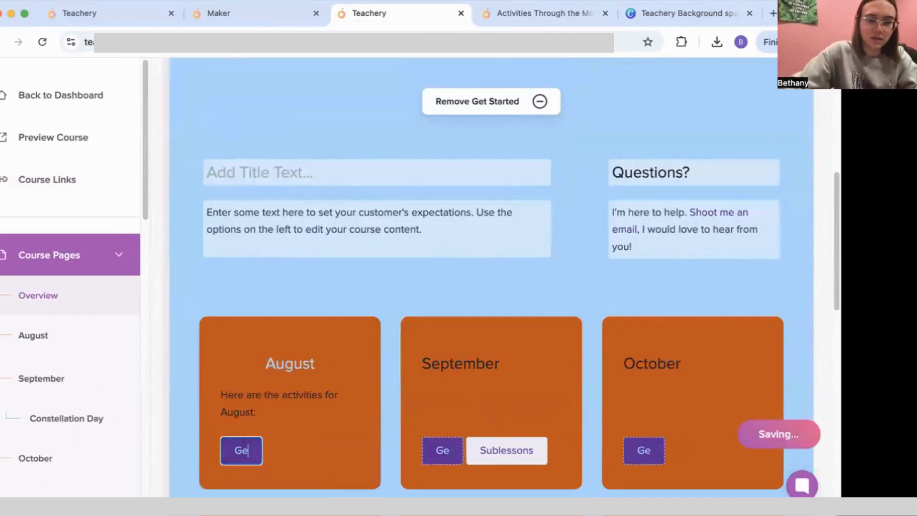
key(BackSpace)
key(BackSpace)
text(See A)
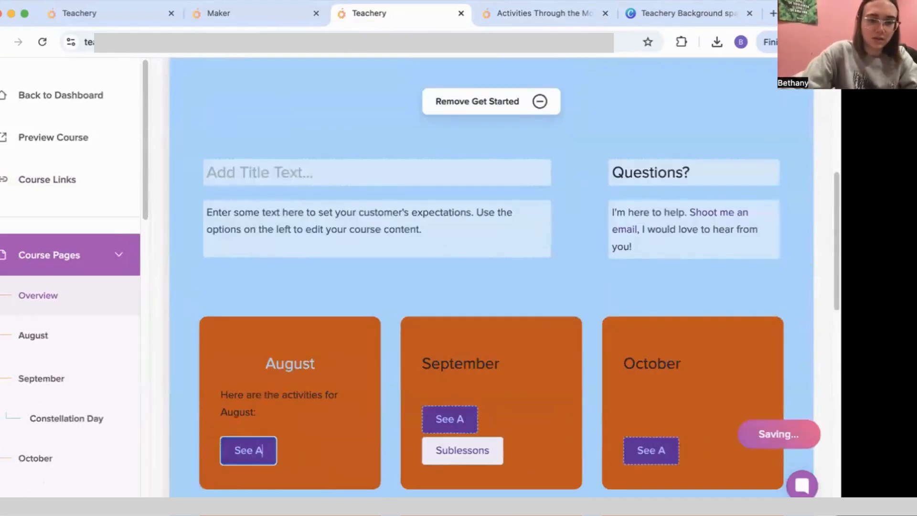
text(ctivities)
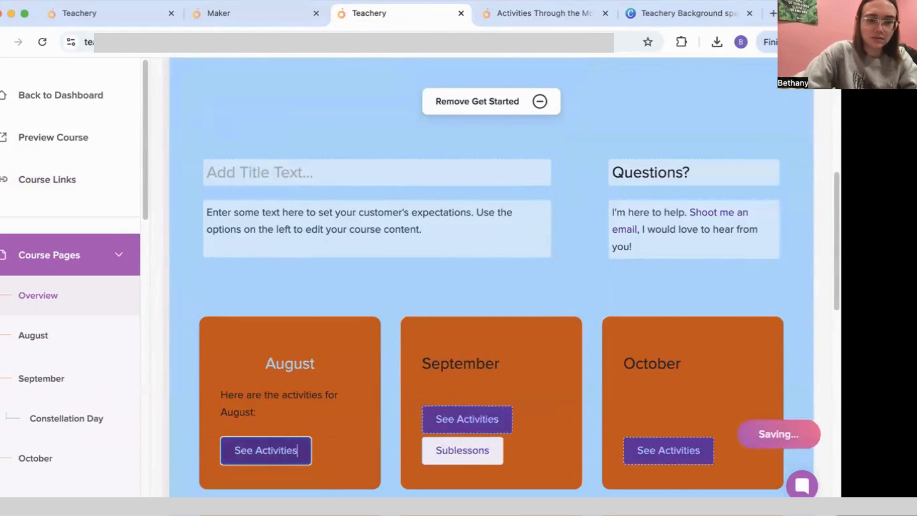
Step: Rename September's 'Sublessons' button to 'More Activities' and view the course preview
click(483, 451)
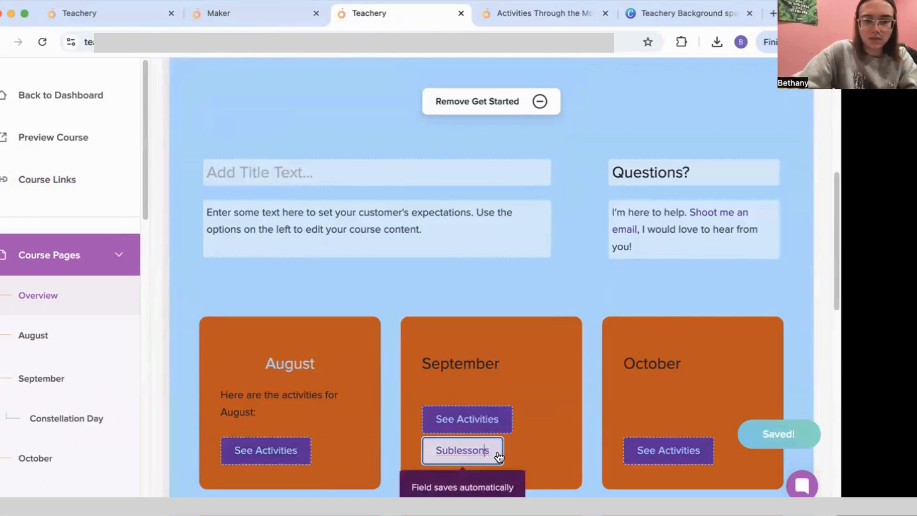
drag(498, 456, 411, 440)
key(BackSpace)
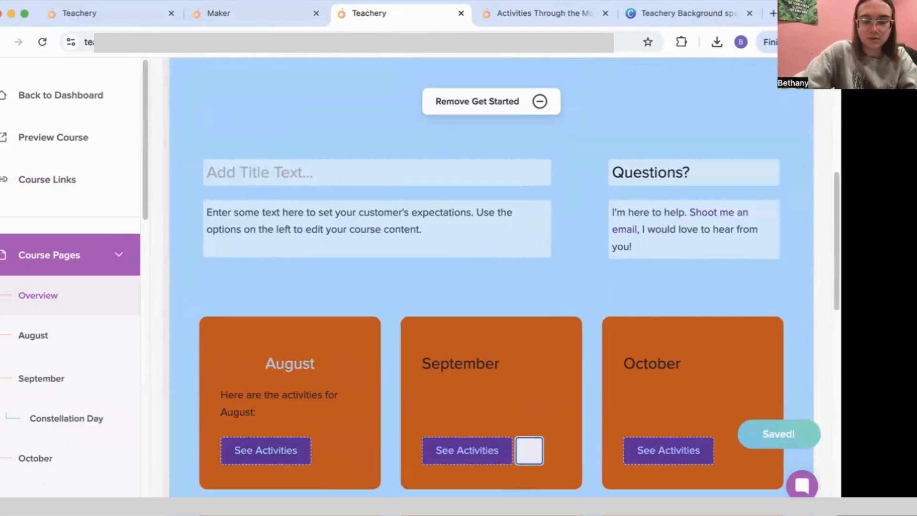
text(More)
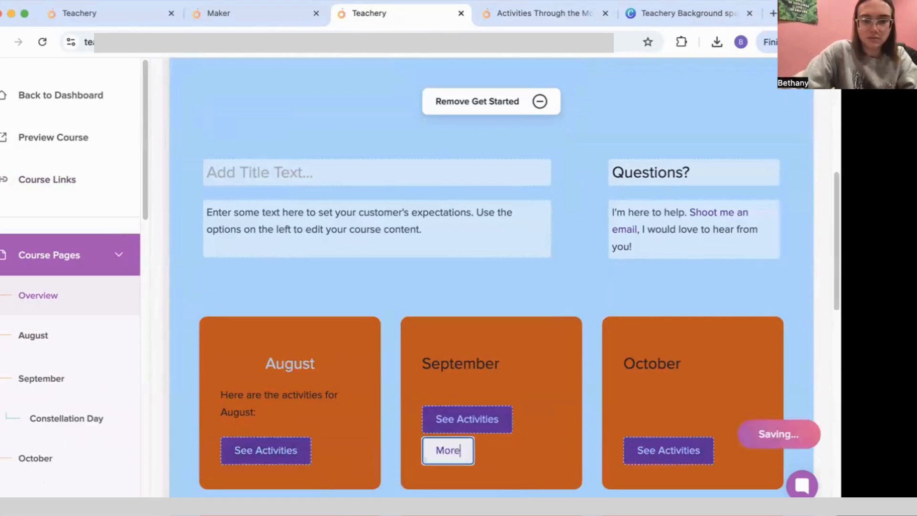
text( Activities)
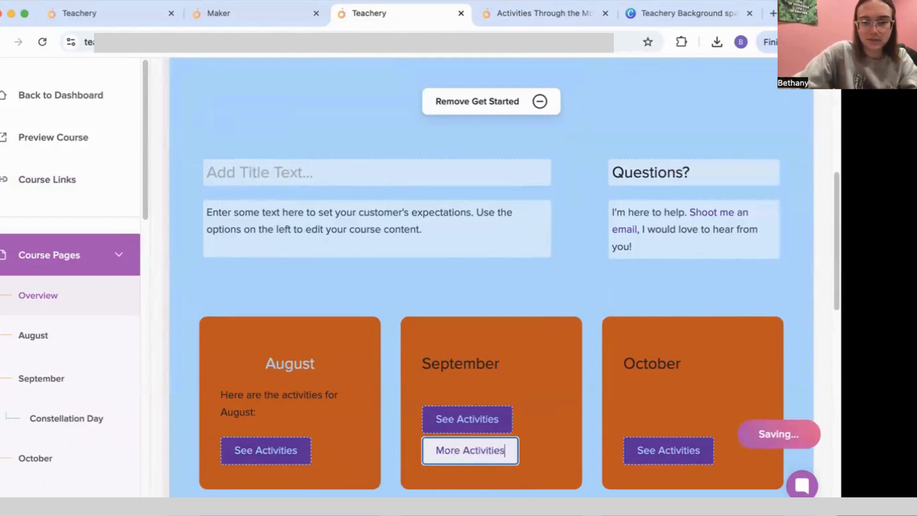
click(535, 16)
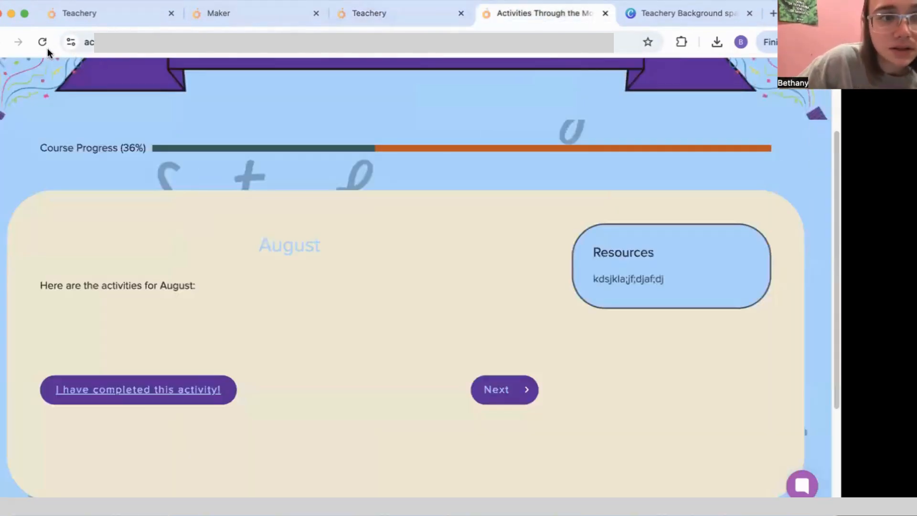
Step: In the live course, open the Constellation Day sublesson and the September lesson
scroll(316, 261, down, 8)
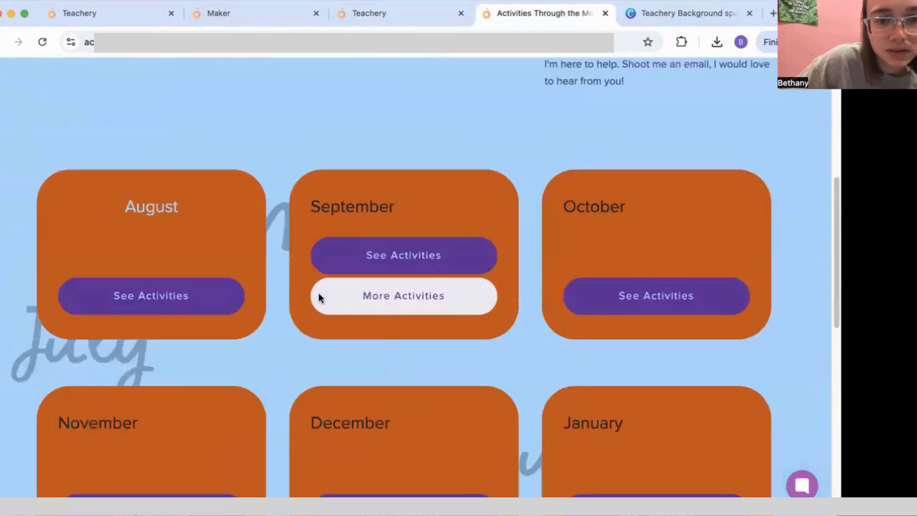
mouse_move(388, 305)
click(387, 324)
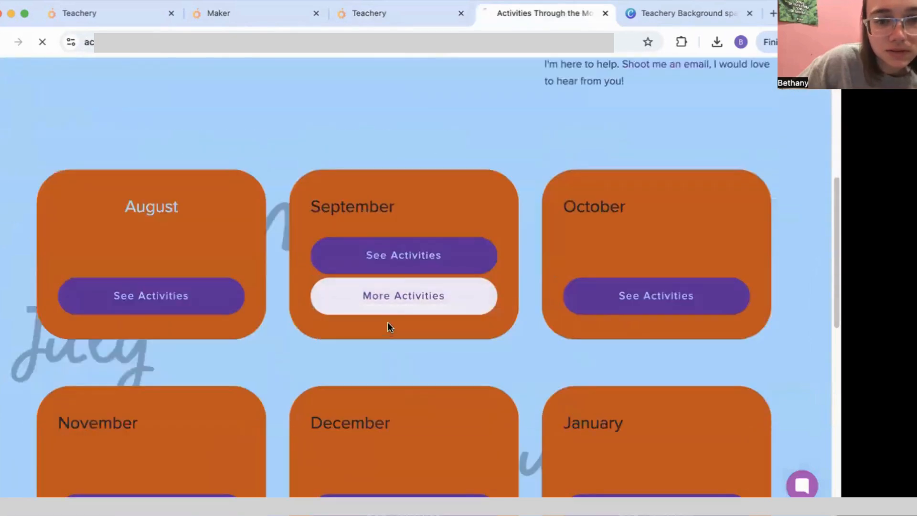
scroll(293, 187, down, 3)
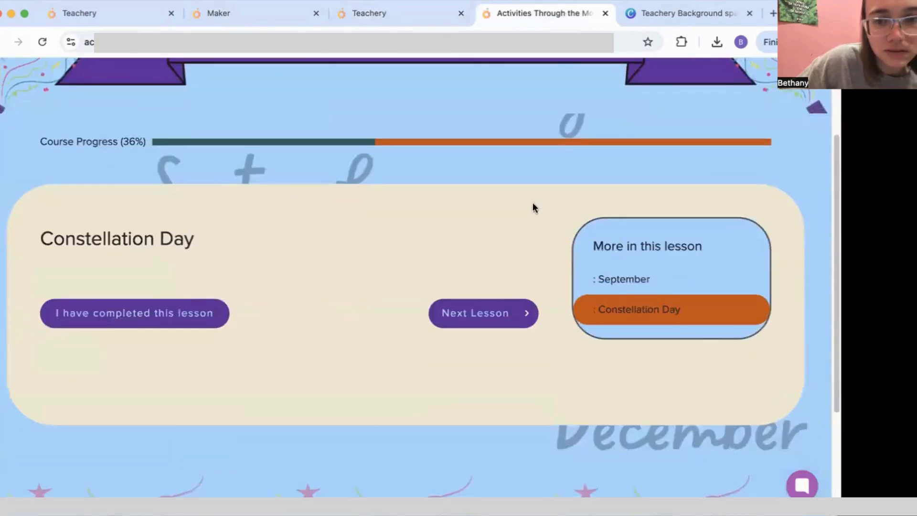
click(669, 277)
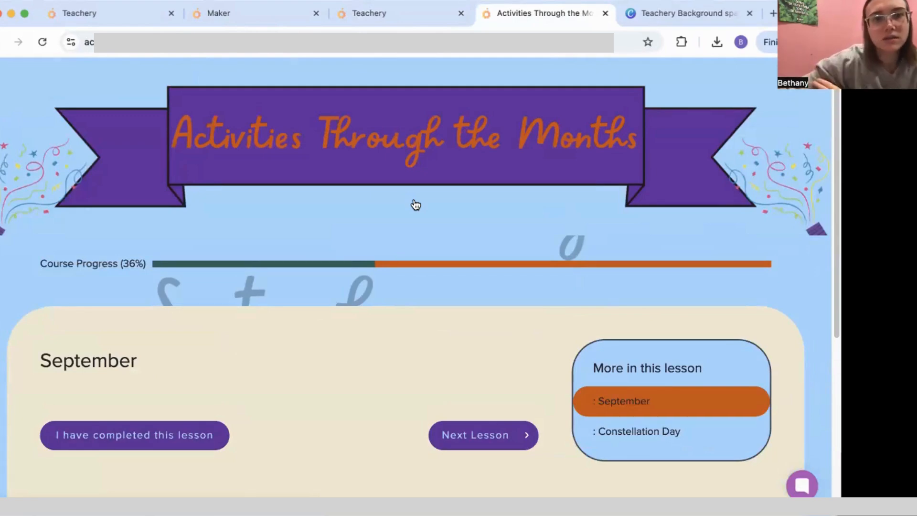
click(411, 13)
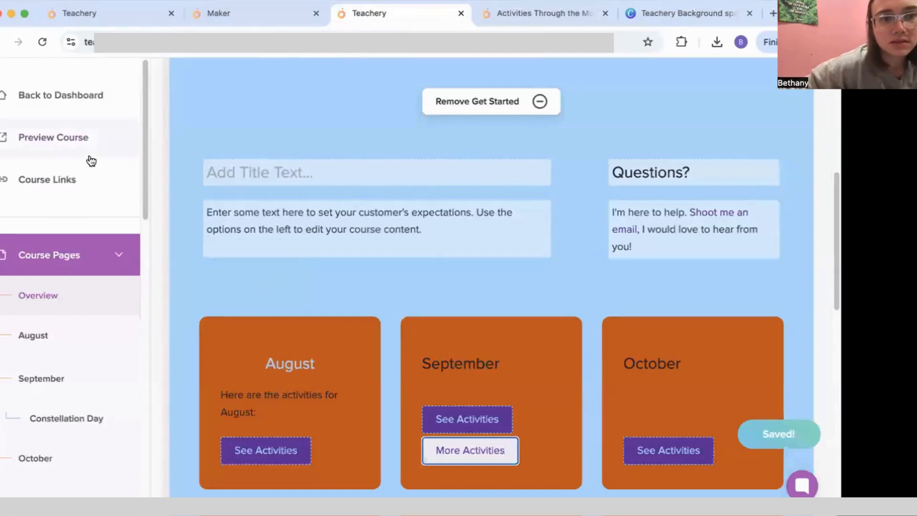
click(514, 16)
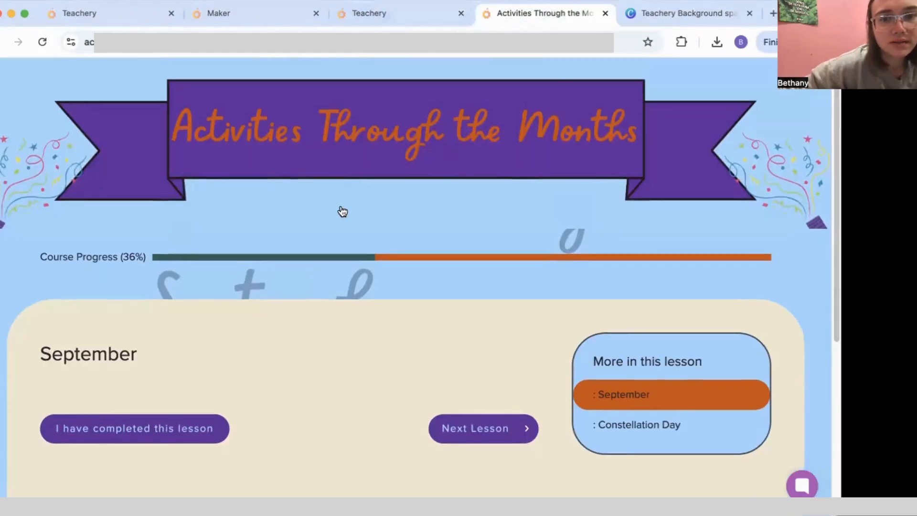
Step: Return to the course home page, open the March lesson, then go back to the editor
scroll(342, 209, down, 4)
scroll(341, 206, up, 5)
click(333, 170)
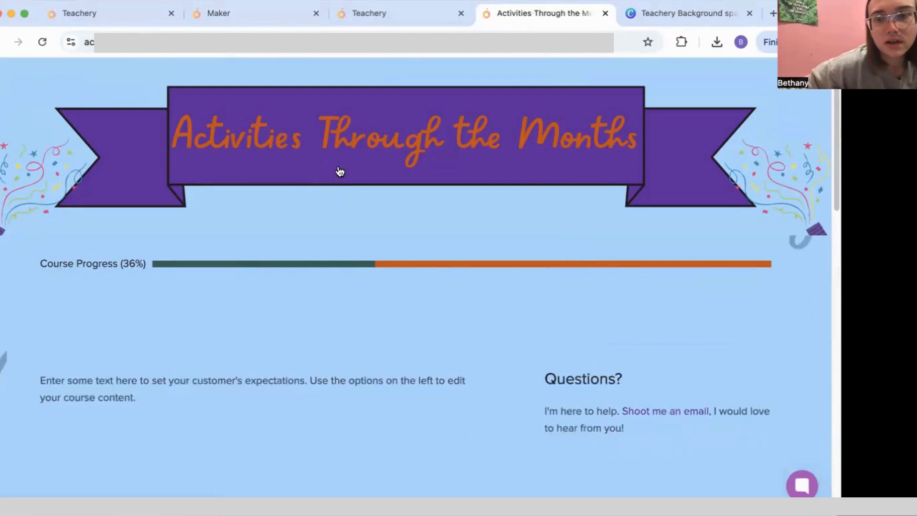
scroll(339, 171, down, 15)
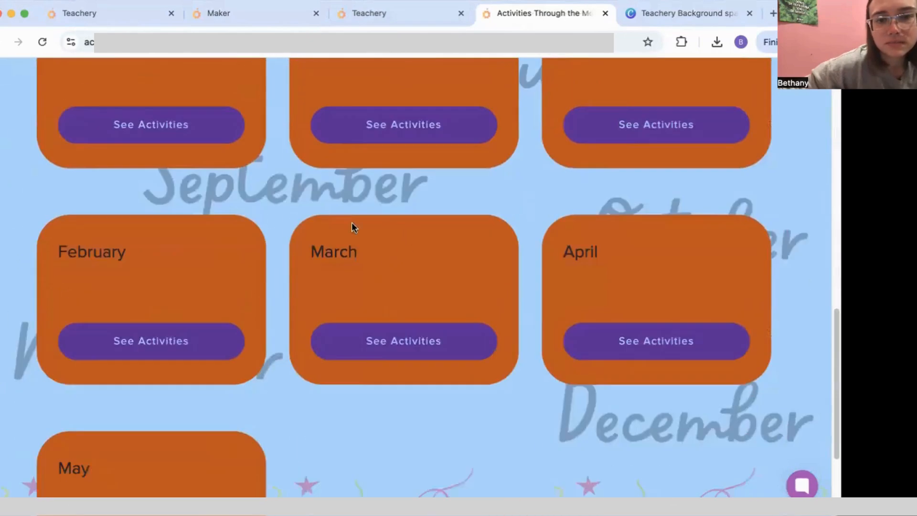
scroll(372, 244, down, 3)
click(398, 229)
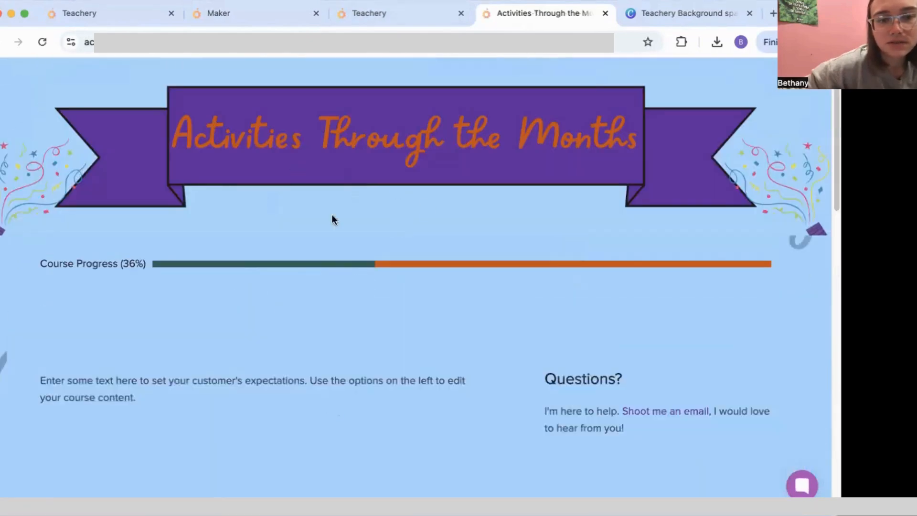
click(367, 17)
Step: Add the welcome title and replace the description with 'Click through each month to see activity ideas for your classroom!'
click(370, 175)
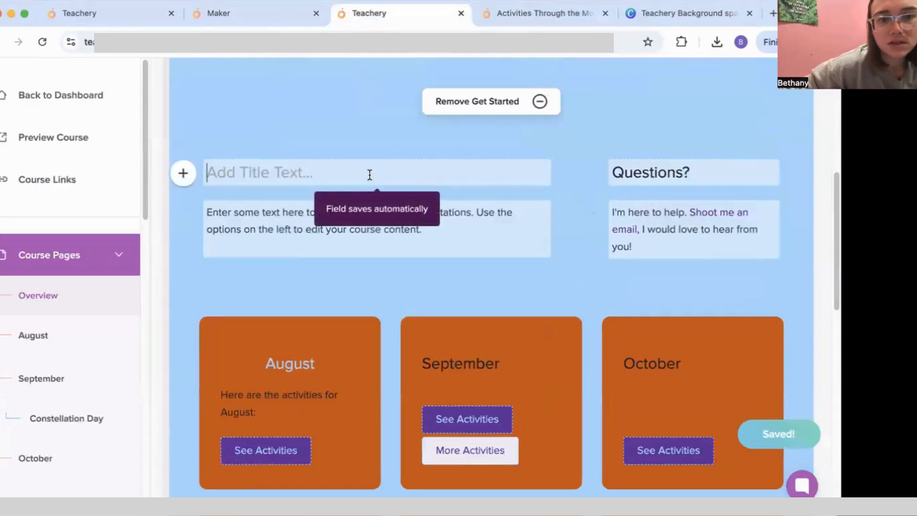
text(We)
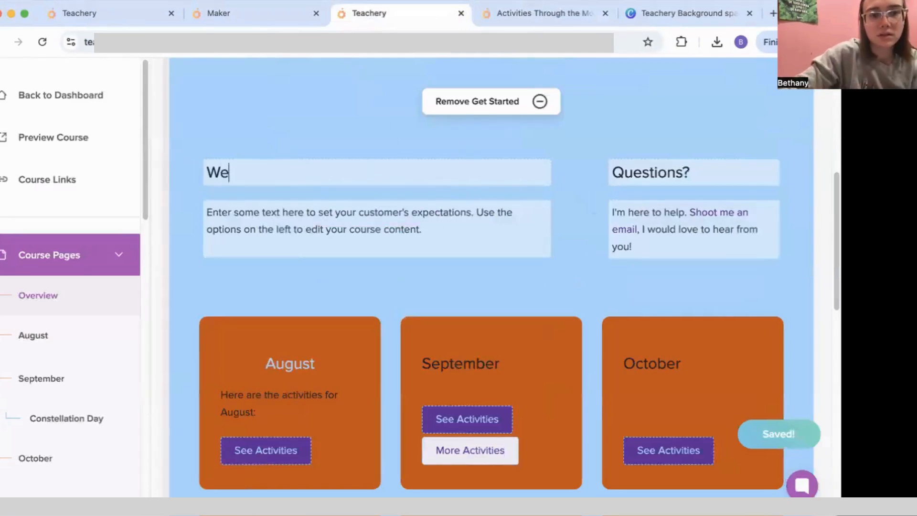
text(lcoe)
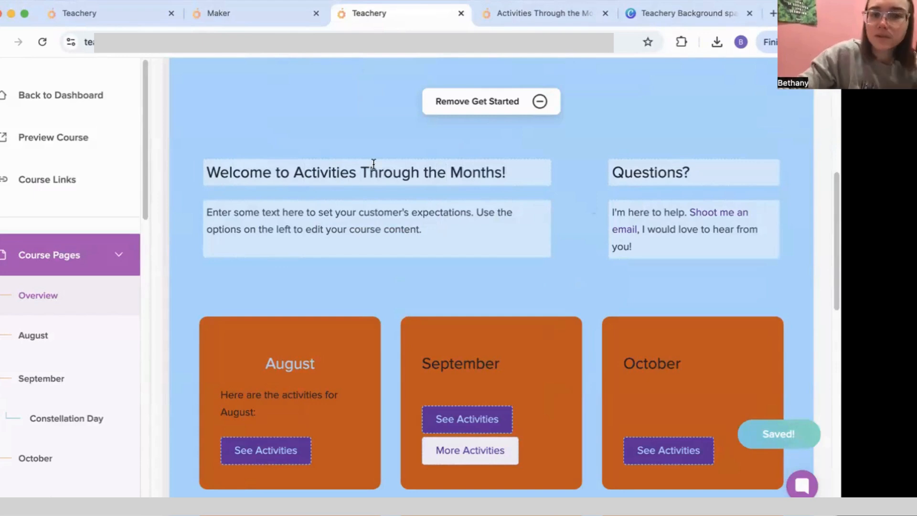
drag(440, 231, 166, 182)
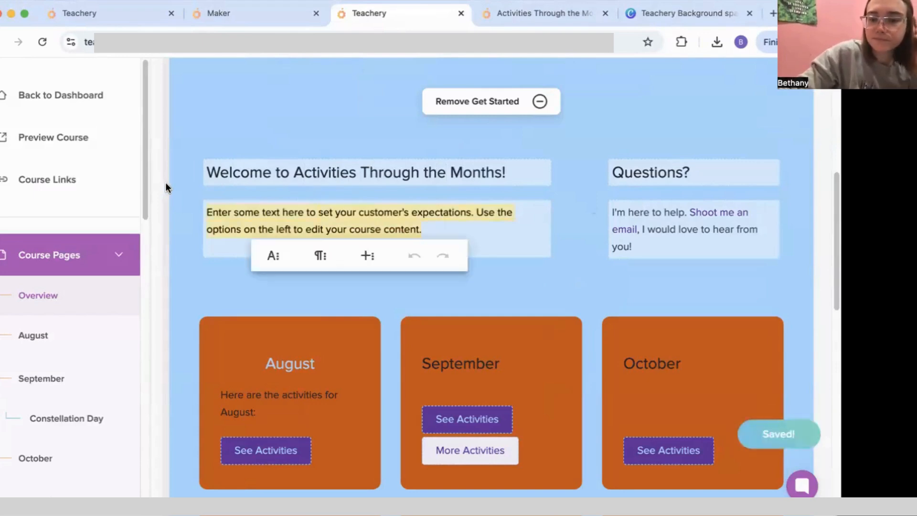
key(BackSpace)
text(Click )
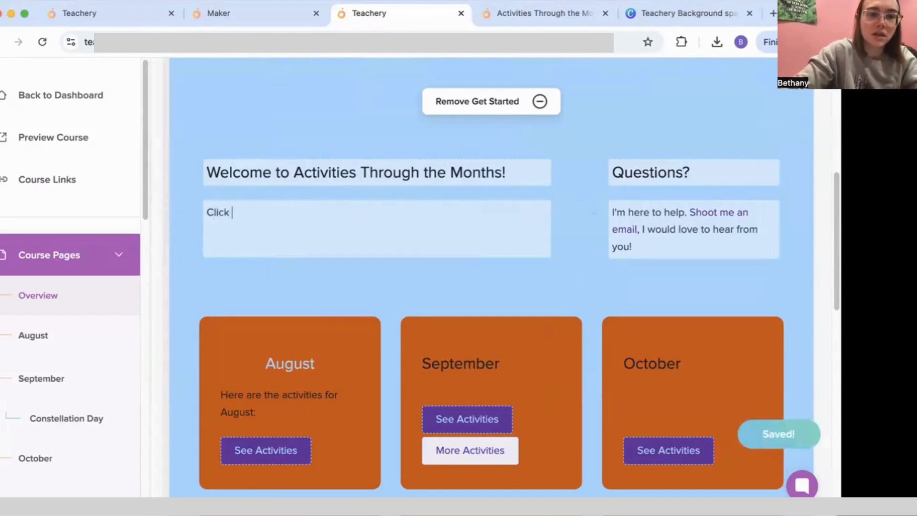
text(through each month to see what activities)
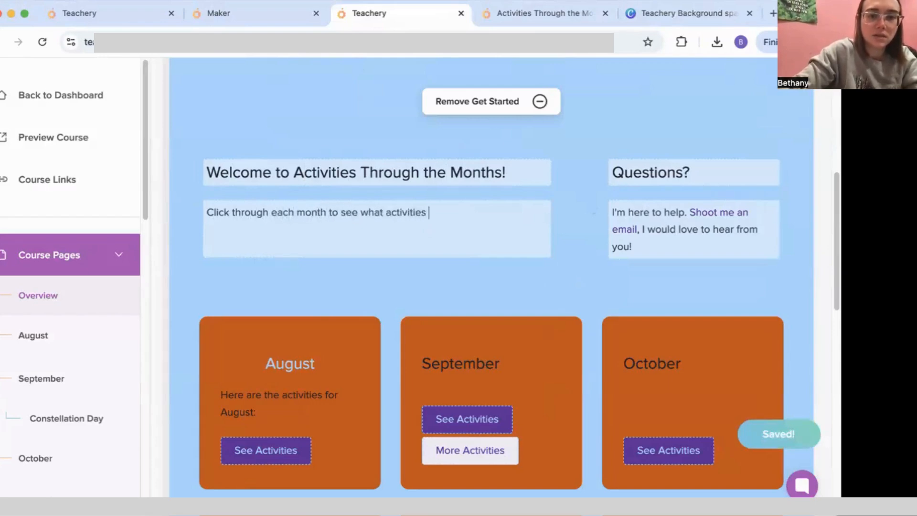
text(y)
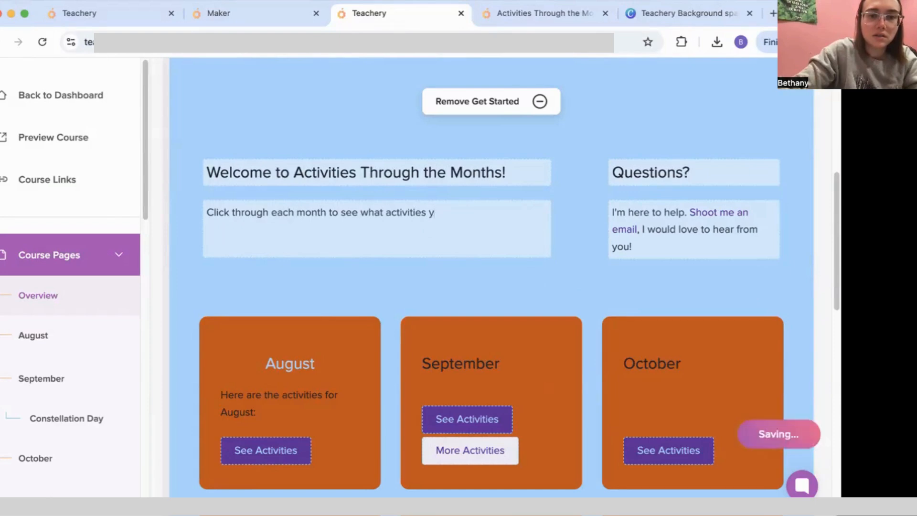
key(BackSpace)
key(BackSpace)
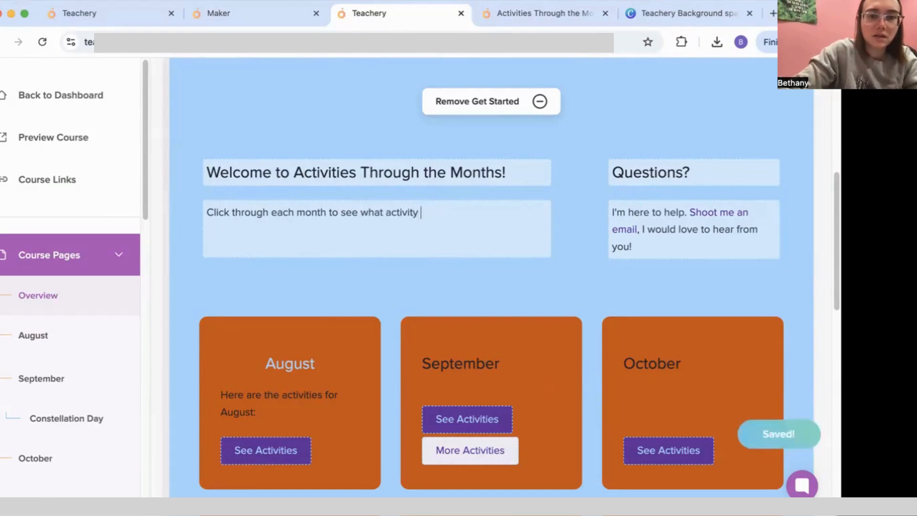
text(ideas for your classroom!)
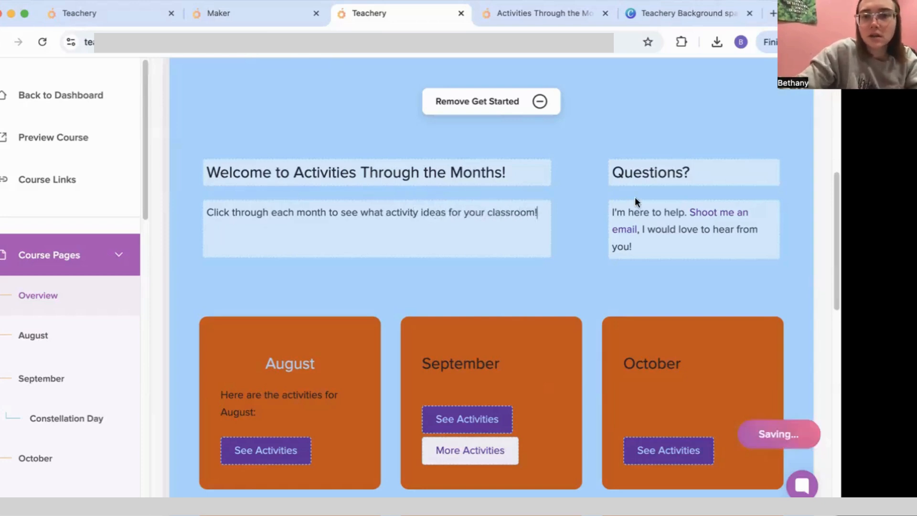
Step: Replace the 'Questions?' heading with 'Hi!' and add a line inviting visitors to email questions to the contact address
drag(658, 251, 599, 213)
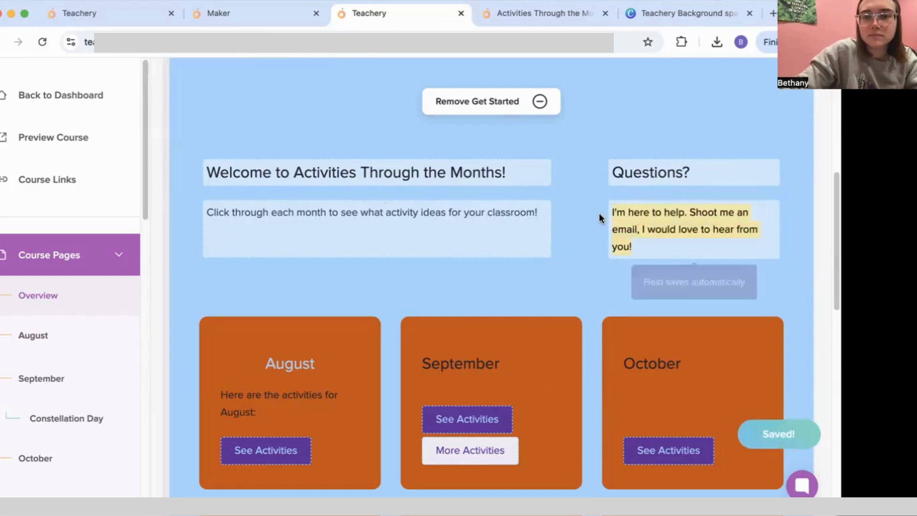
click(753, 172)
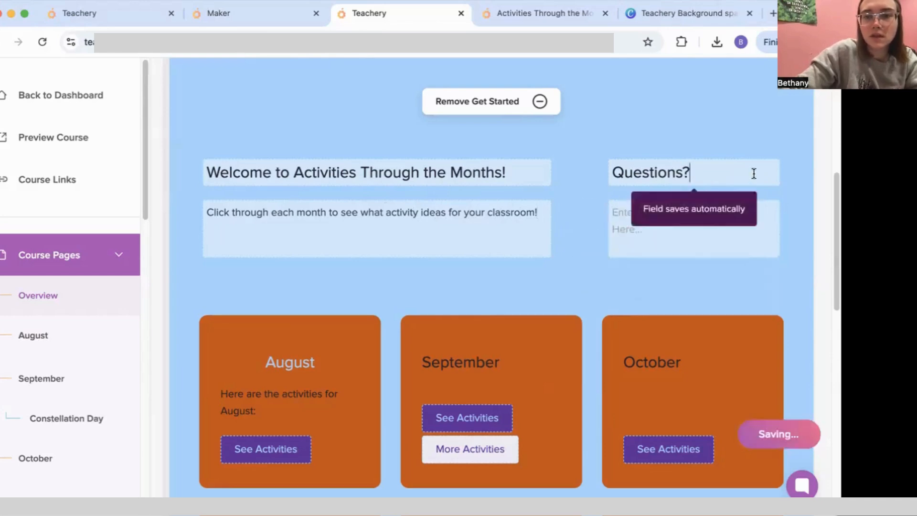
key(super+a)
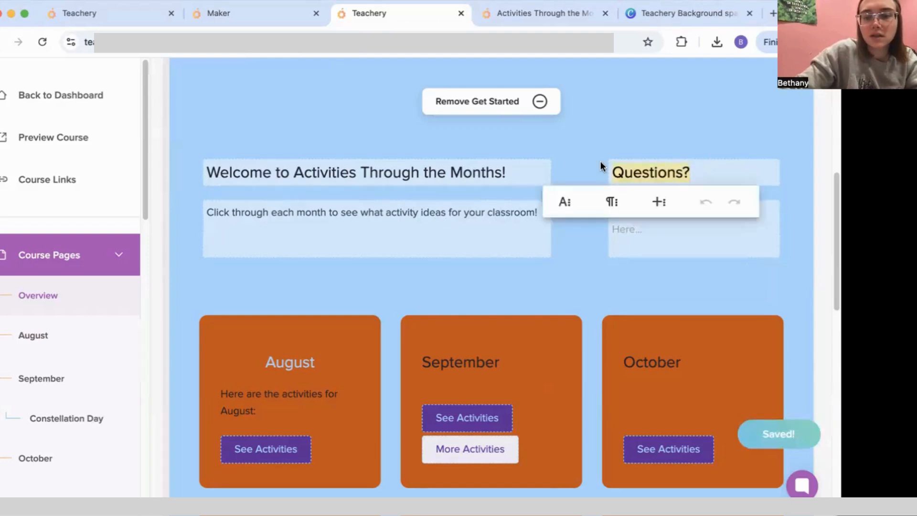
key(BackSpace)
text(Hi! I'm Bethany!)
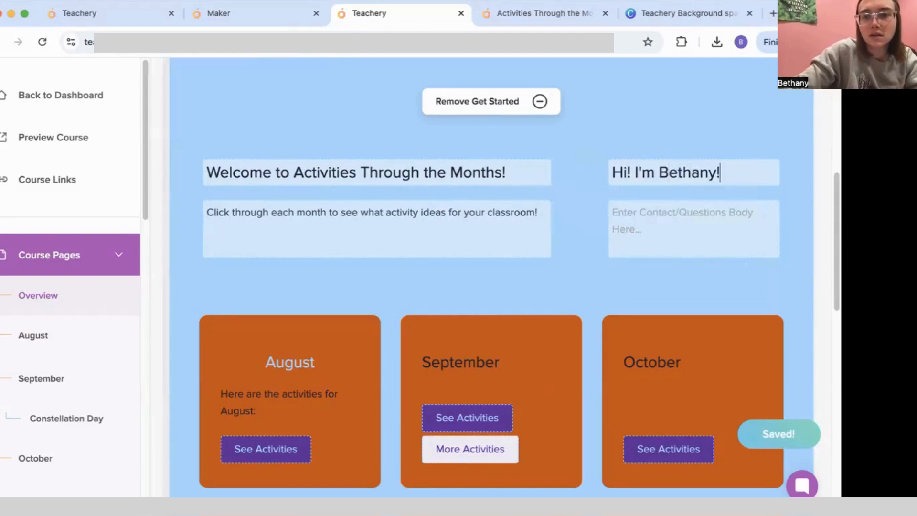
click(669, 225)
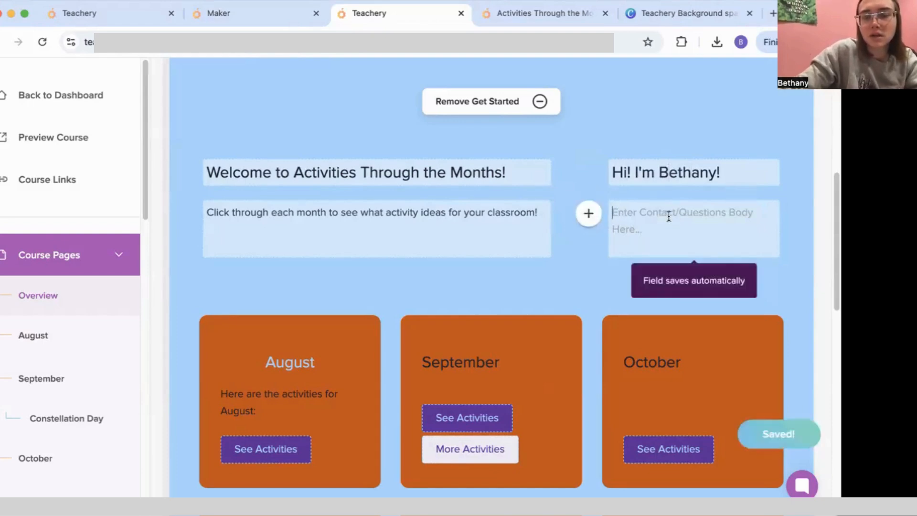
text(If you have any question)
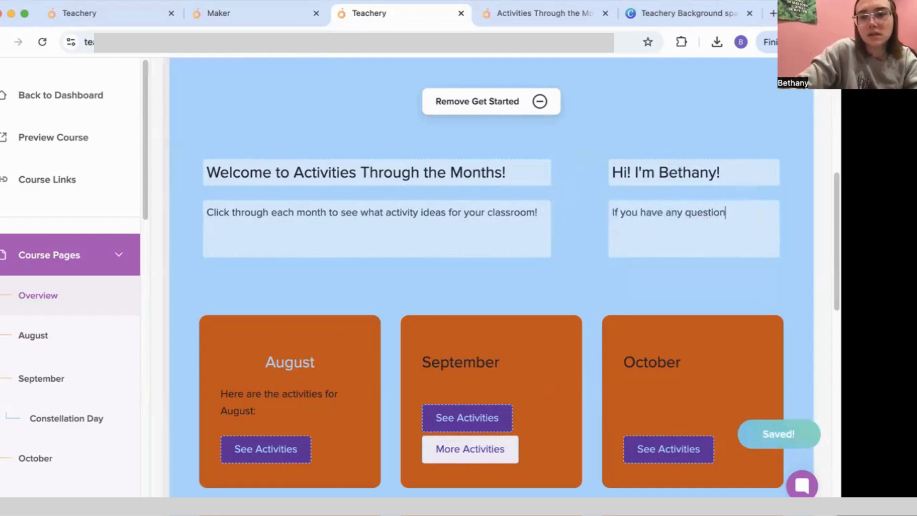
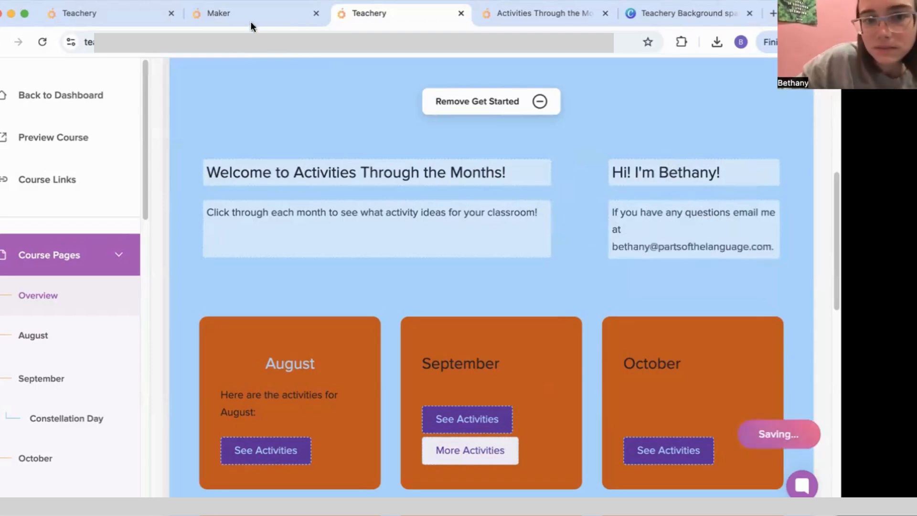
Step: Reload the live course and open the August activities page to review the edits
click(544, 13)
click(42, 43)
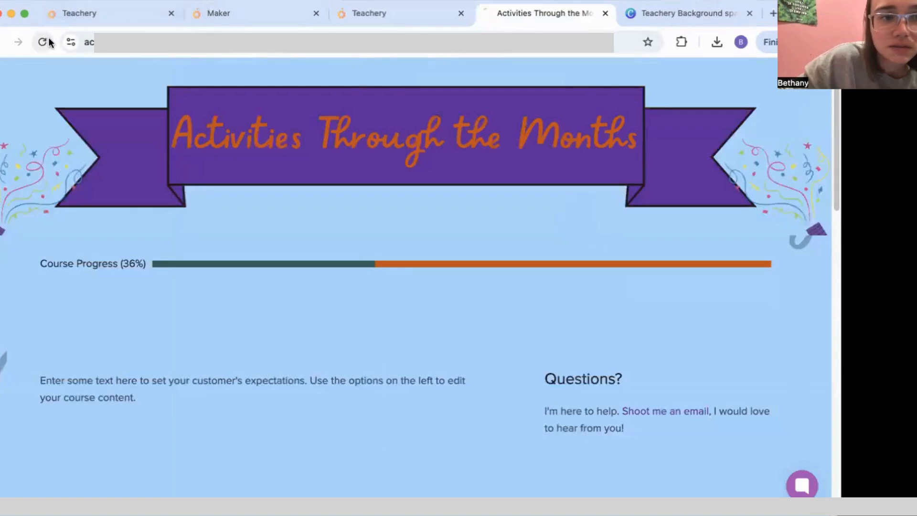
scroll(366, 274, down, 5)
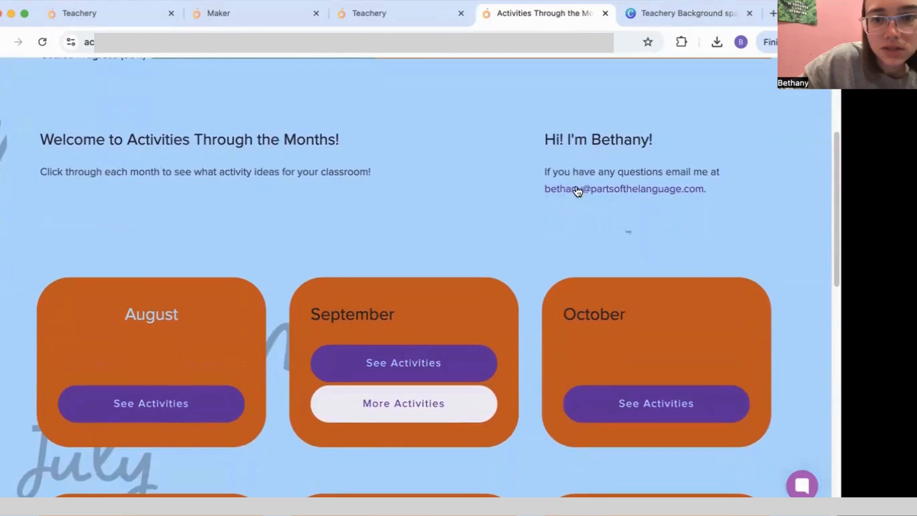
scroll(270, 234, down, 5)
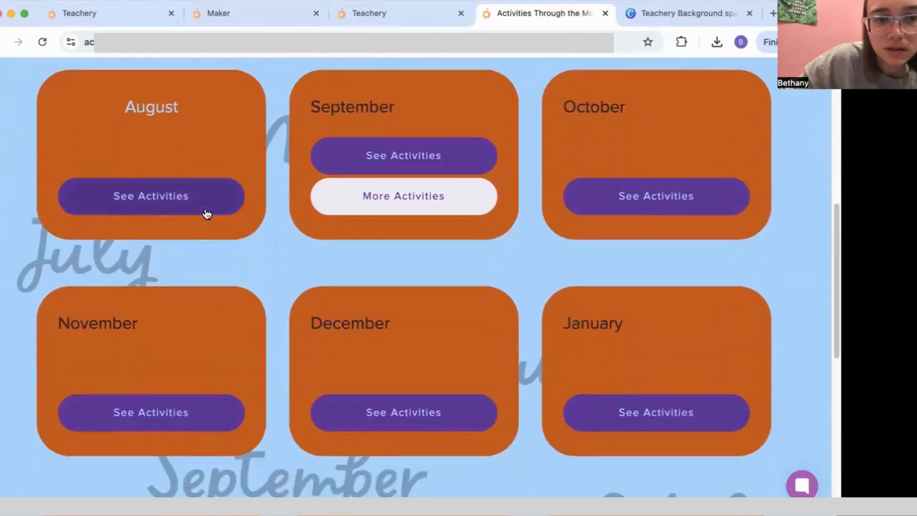
click(206, 214)
scroll(348, 305, down, 5)
scroll(349, 307, up, 5)
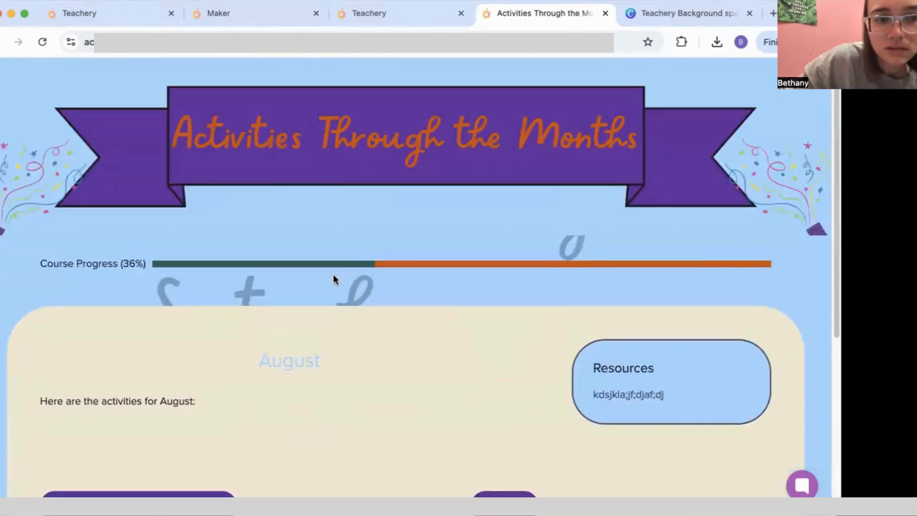
Step: Go back to the live course home page, then return to the Activities Through the Months editor
click(331, 188)
scroll(367, 368, down, 15)
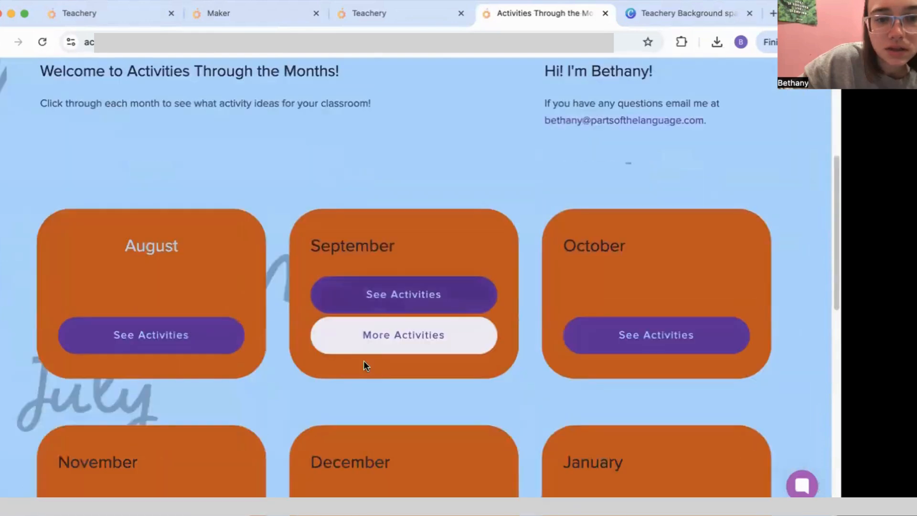
scroll(359, 349, down, 3)
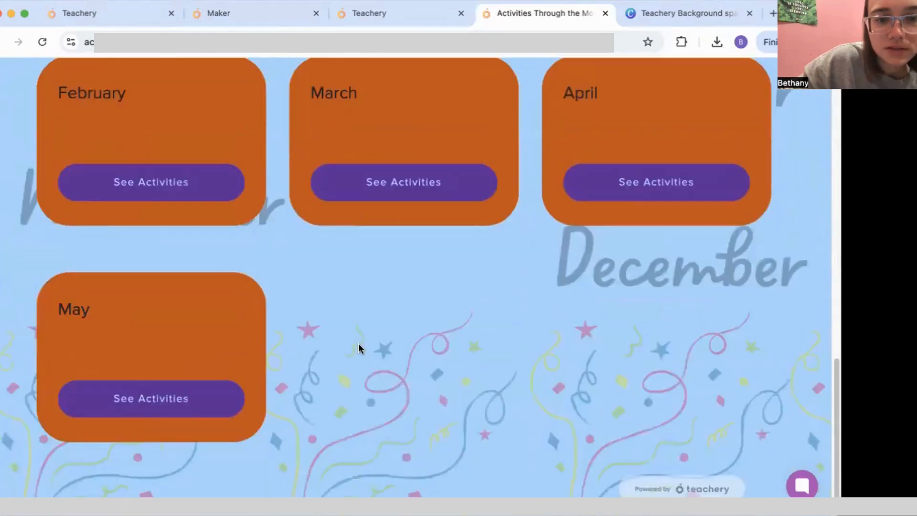
scroll(361, 348, up, 18)
scroll(384, 315, down, 5)
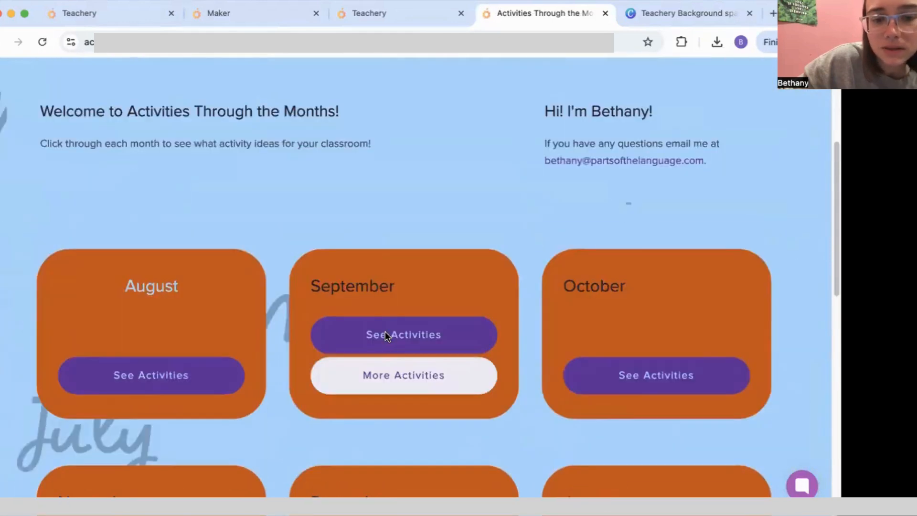
click(345, 21)
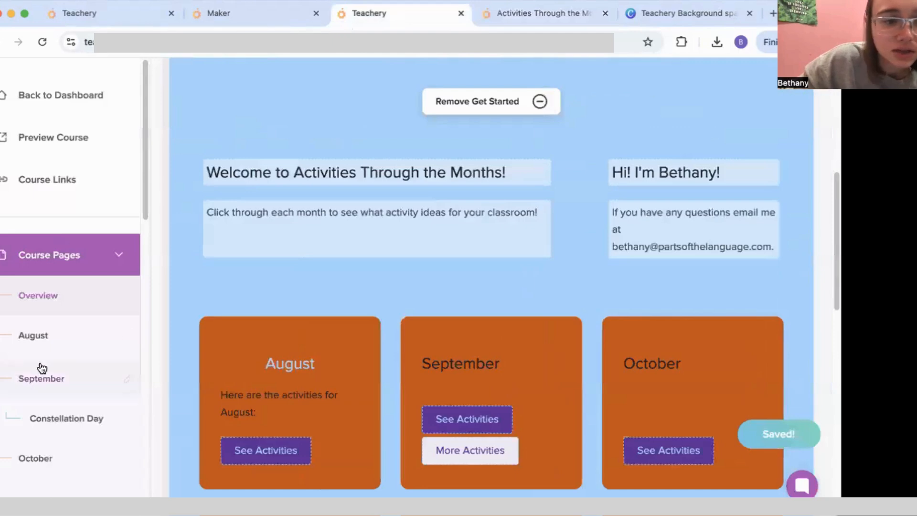
scroll(82, 364, down, 3)
Step: Add a text block to Constellation Day announcing a full Constellations day and 'Watch the YouTube video here:'
click(85, 319)
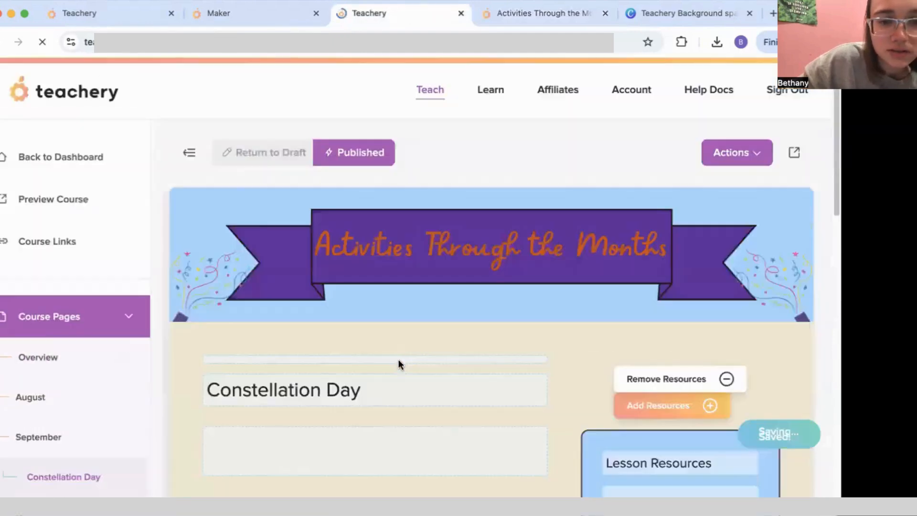
scroll(397, 363, down, 5)
scroll(439, 363, down, 2)
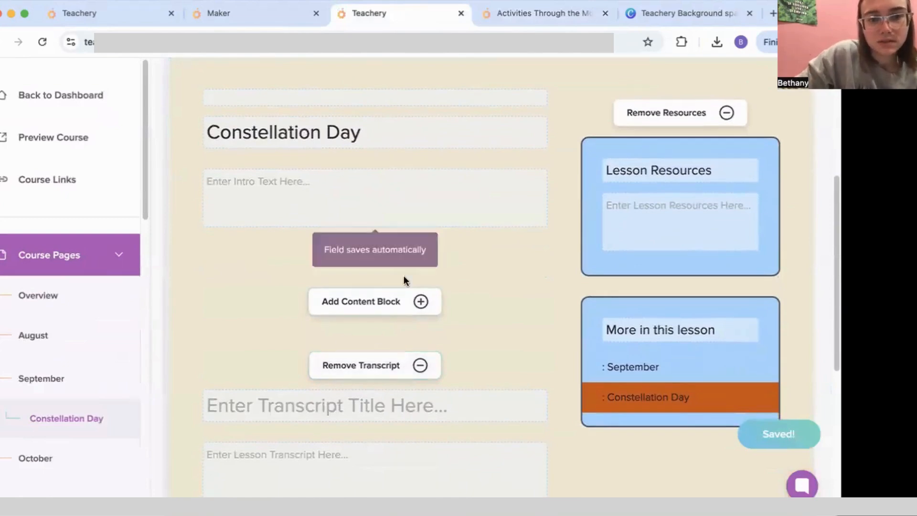
click(370, 306)
click(393, 366)
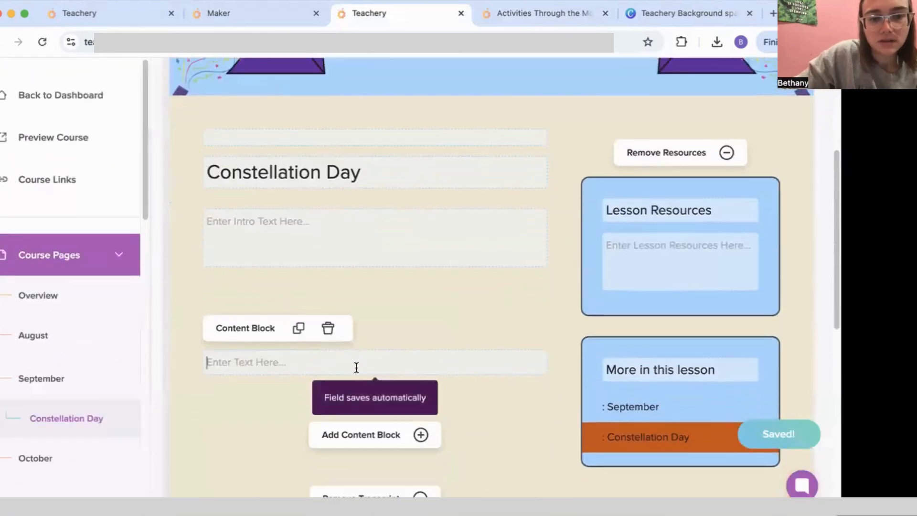
text(While stu)
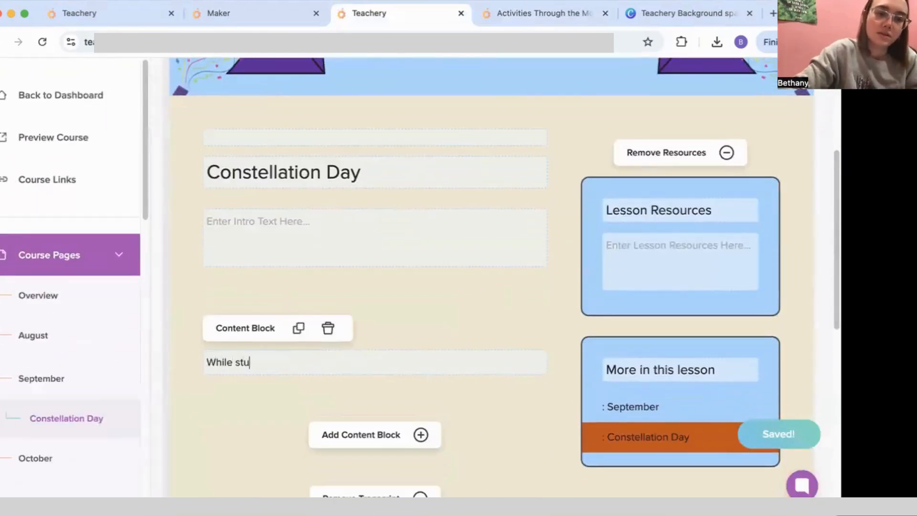
text(dying the universe and solar system)
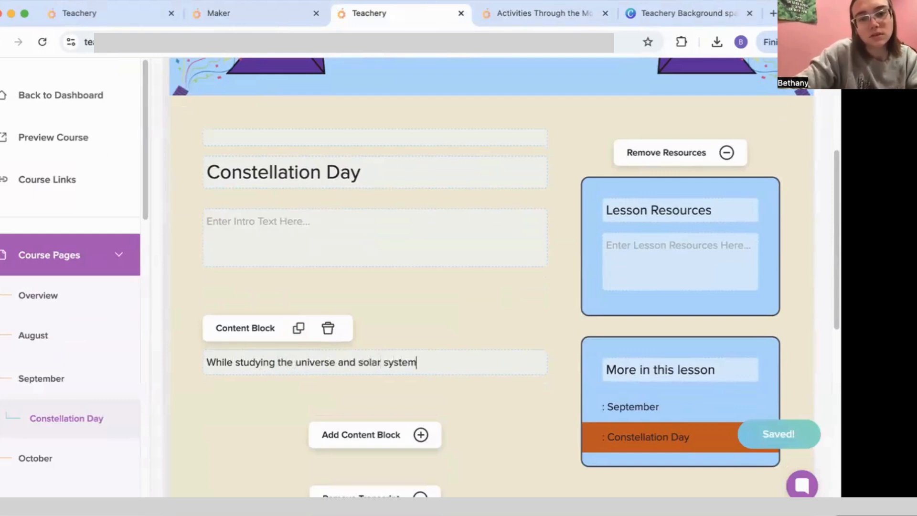
text(, I decide to)
key(BackSpace)
key(BackSpace)
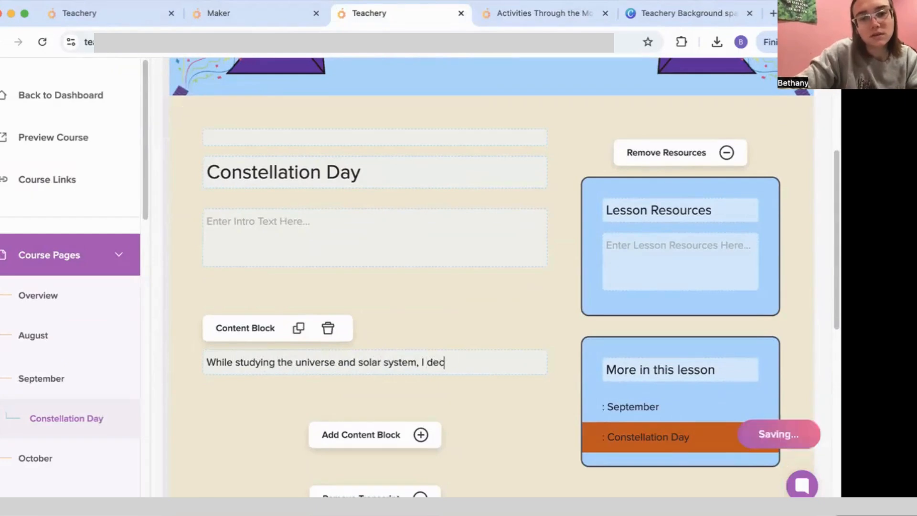
text(cide to have a full)
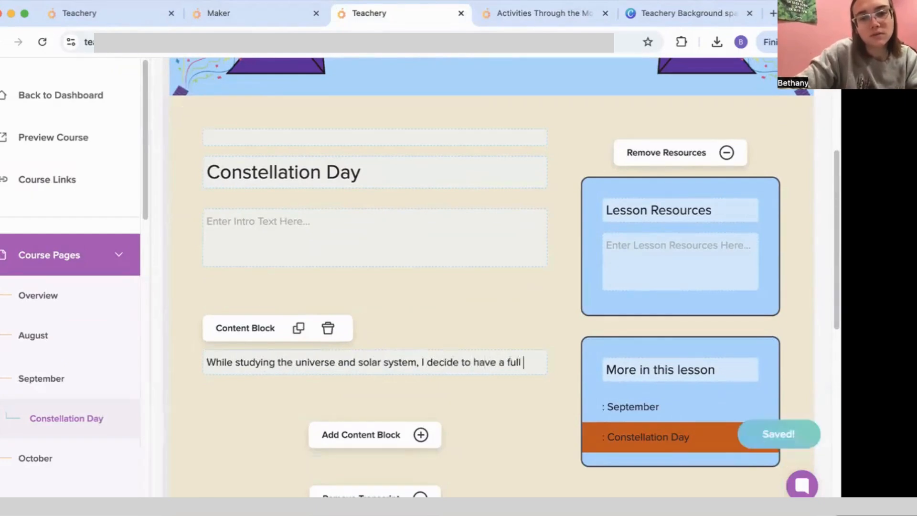
text( day a)
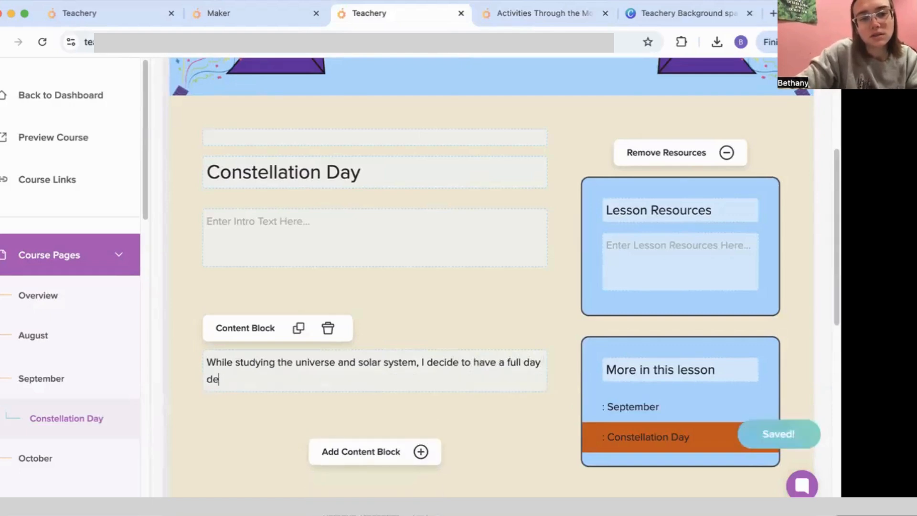
text(icated to)
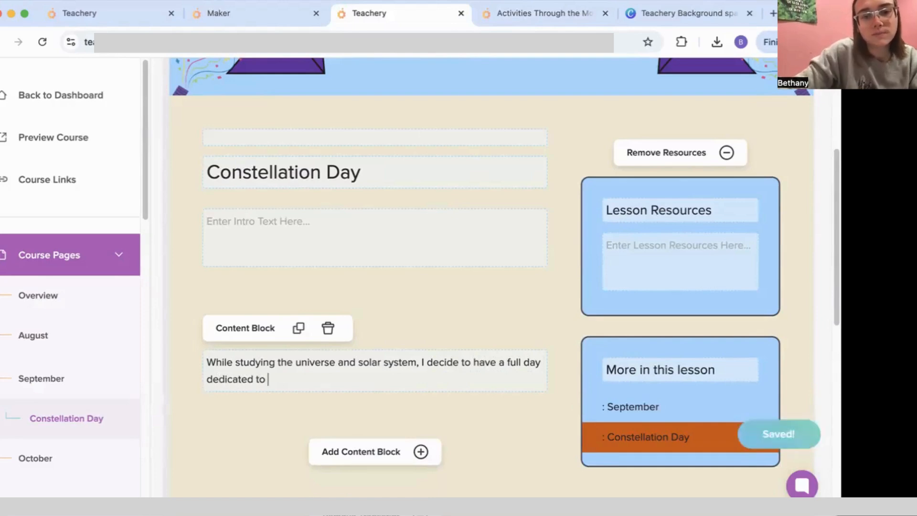
text(Constellations)
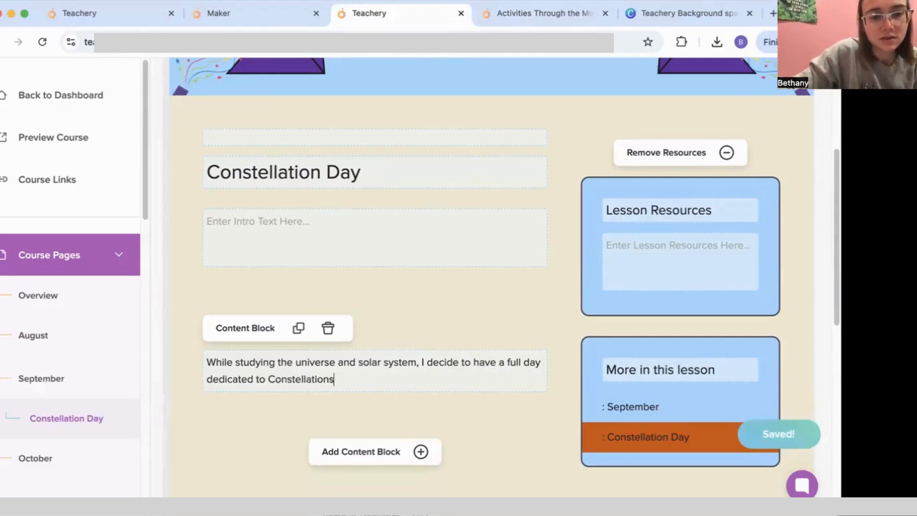
text(! Watch the YouTube v)
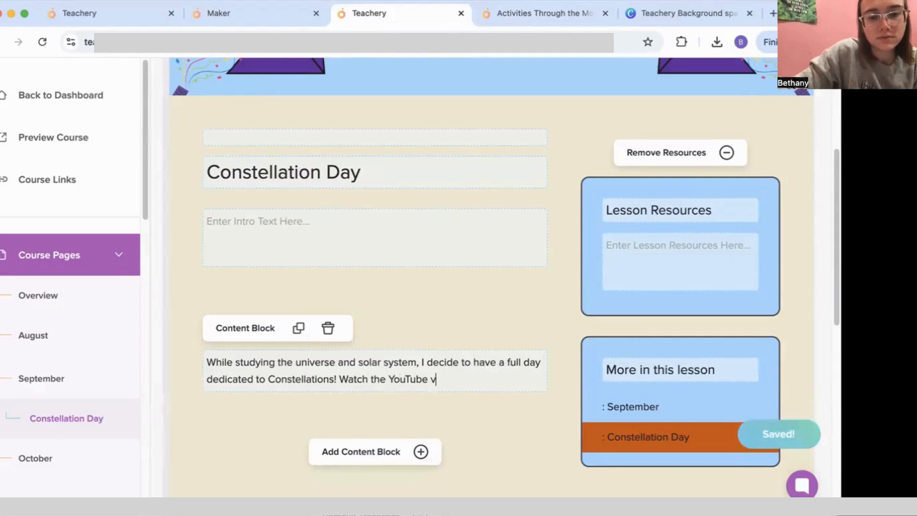
text(ideo here:)
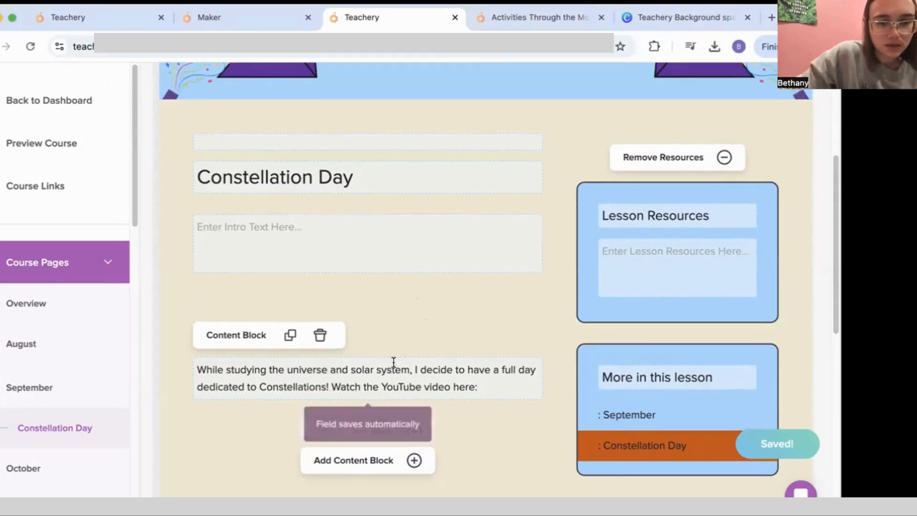
scroll(393, 362, down, 5)
Step: Add an embed block with the pasted 'Constellation Day in my Classroom' YouTube code and save it
click(356, 179)
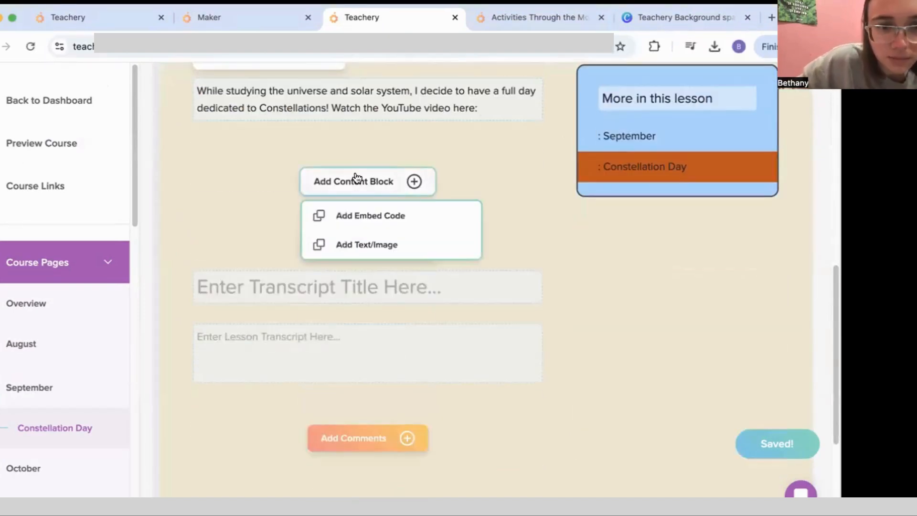
click(392, 225)
right_click(338, 254)
click(356, 336)
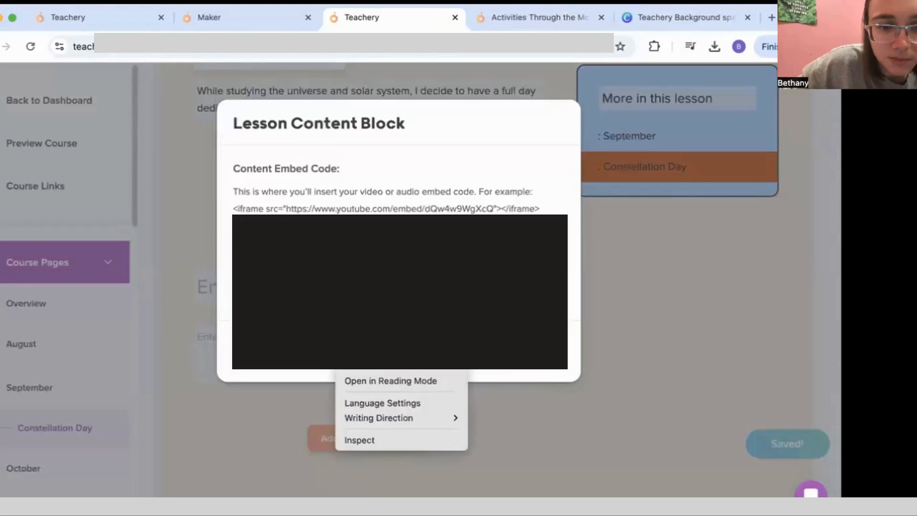
click(538, 440)
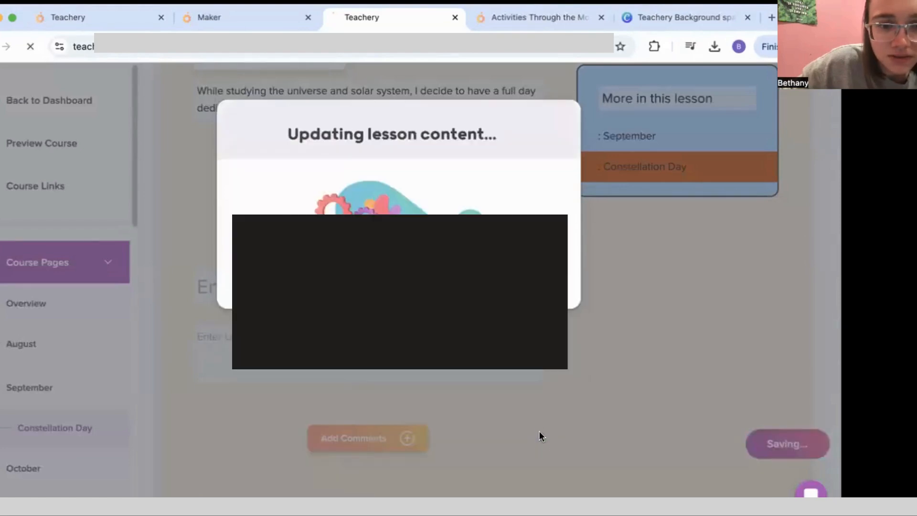
scroll(534, 397, down, 12)
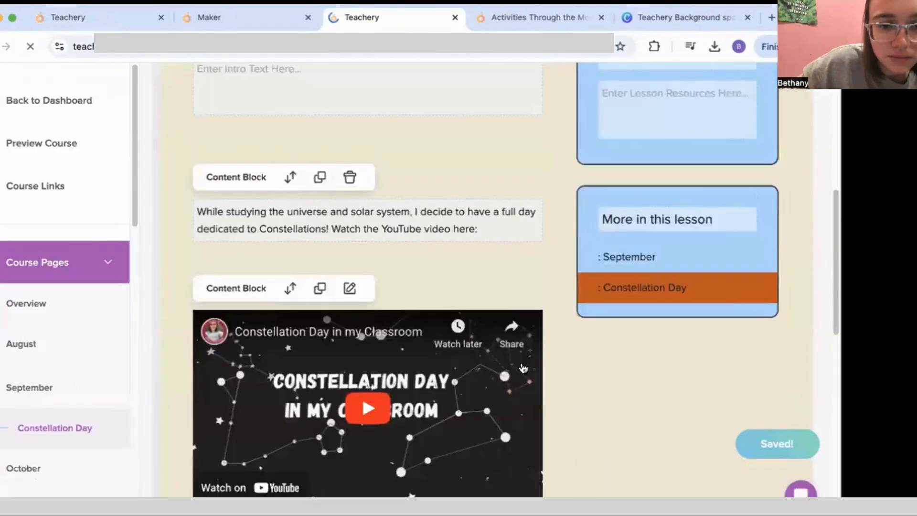
scroll(568, 333, up, 2)
scroll(653, 205, up, 3)
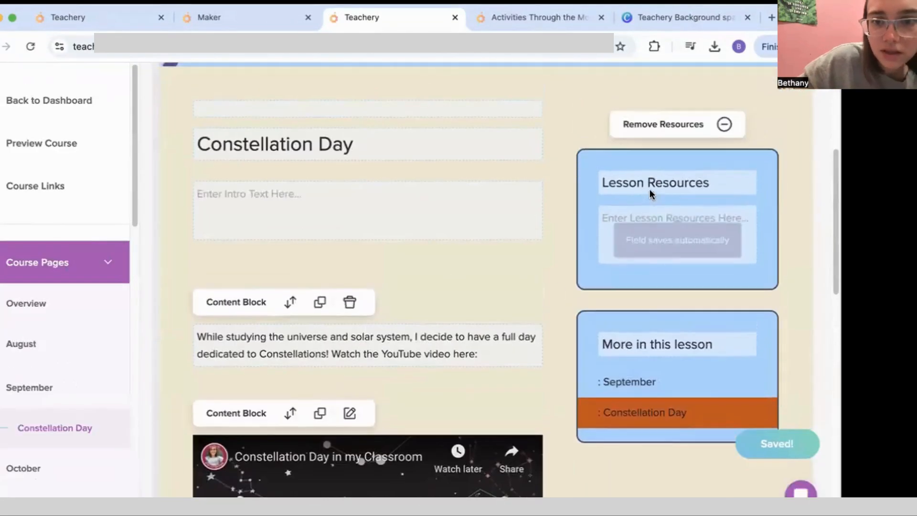
Step: Retitle the box 'Resources', add 'Download the constellation math page here:' and upload Constellation Math Page.pdf
key(BackSpace)
click(649, 225)
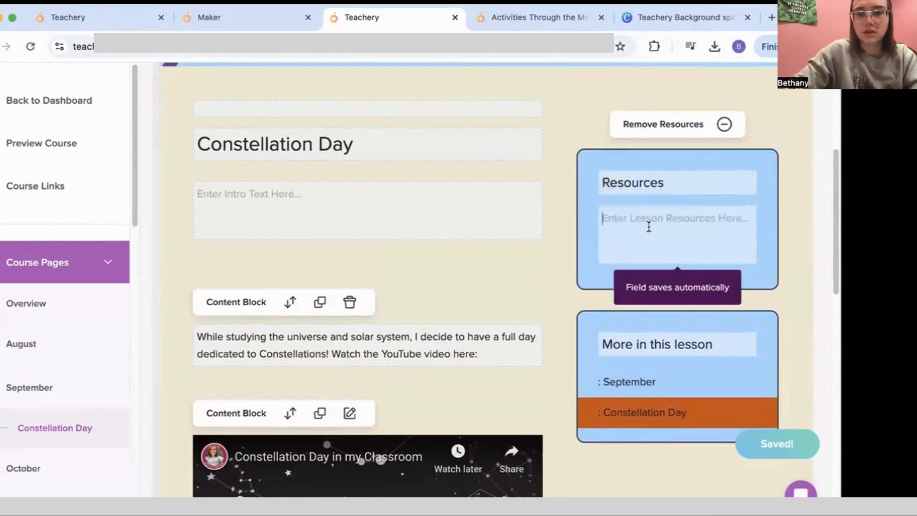
text(Download the math)
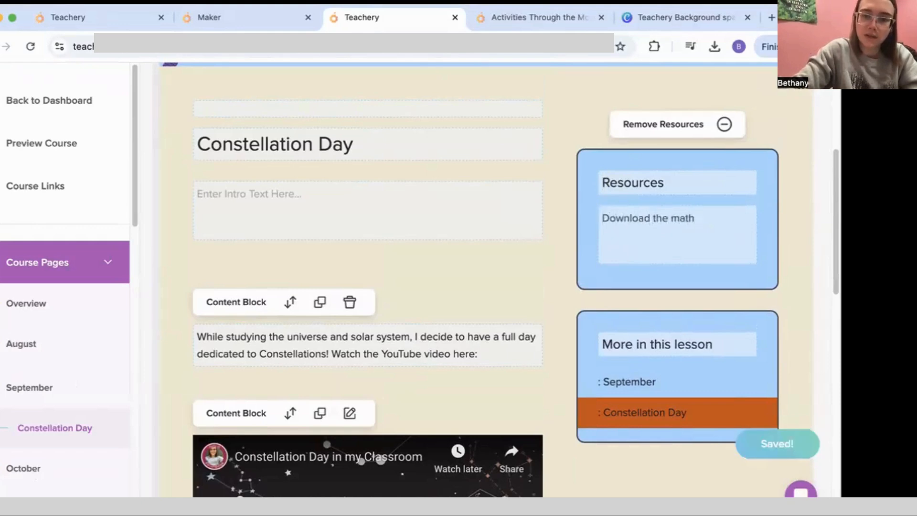
key(BackSpace)
key(BackSpace)
key(BackSpace)
key(BackSpace)
text(constellation math page)
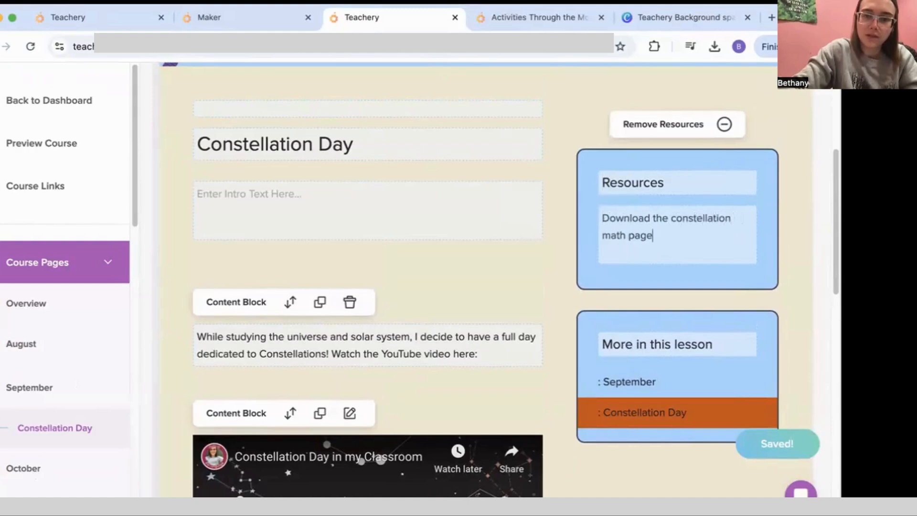
text( here: f)
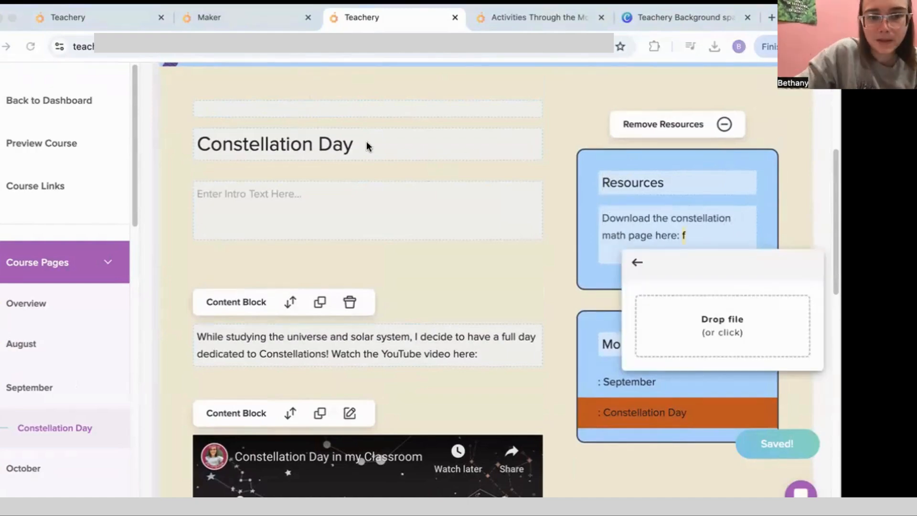
drag(290, 180, 720, 316)
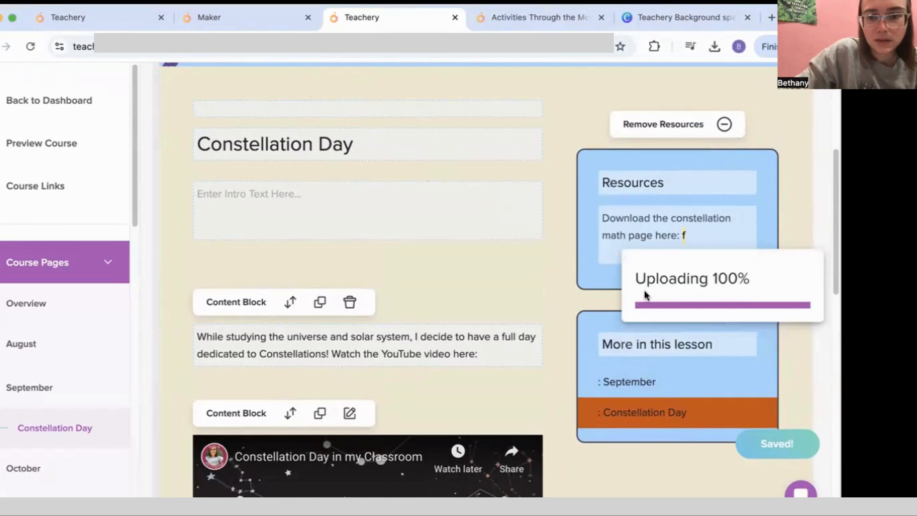
click(516, 17)
Step: Open the live Constellation Day lesson from September's More Activities and review its text, video and PDF
click(401, 374)
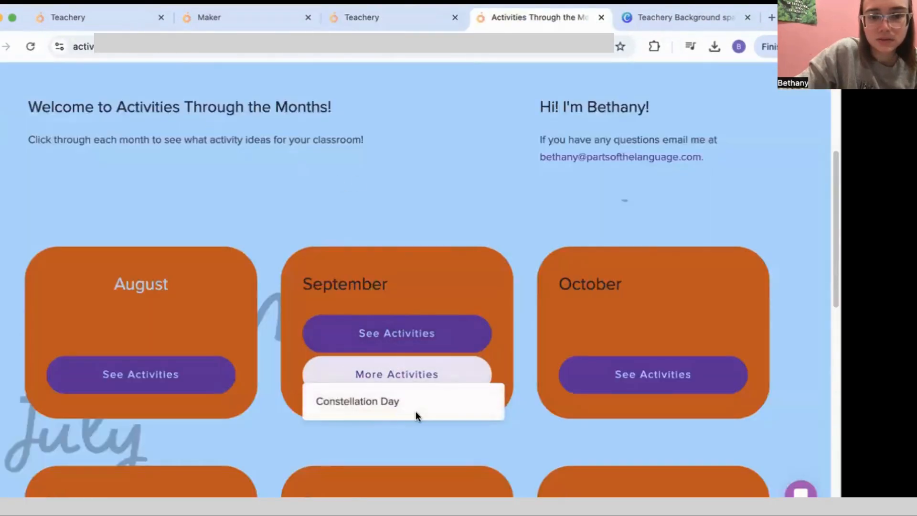
click(415, 408)
scroll(401, 354, down, 5)
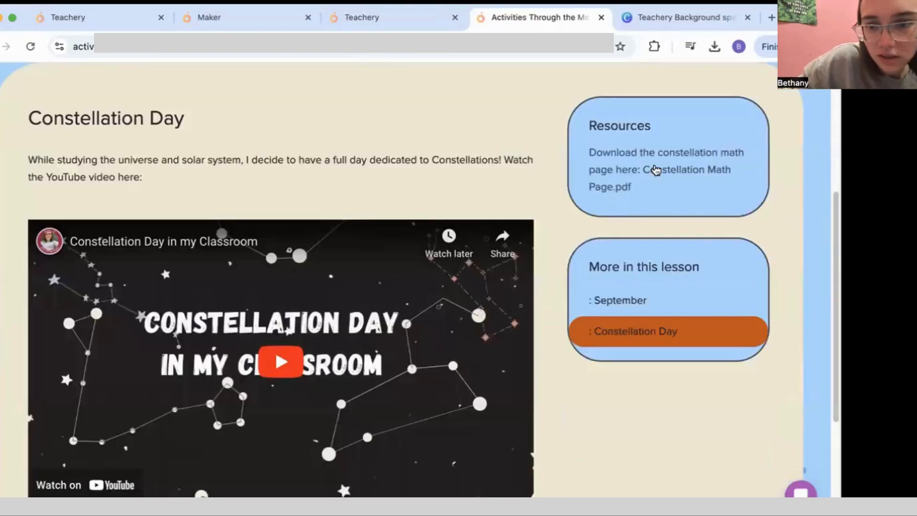
scroll(619, 196, down, 4)
scroll(356, 235, up, 9)
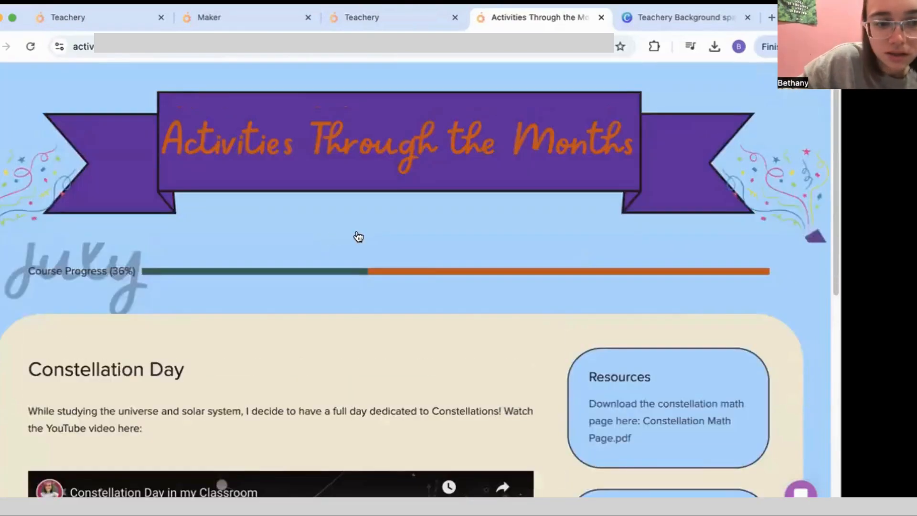
scroll(267, 186, down, 5)
scroll(268, 210, down, 1)
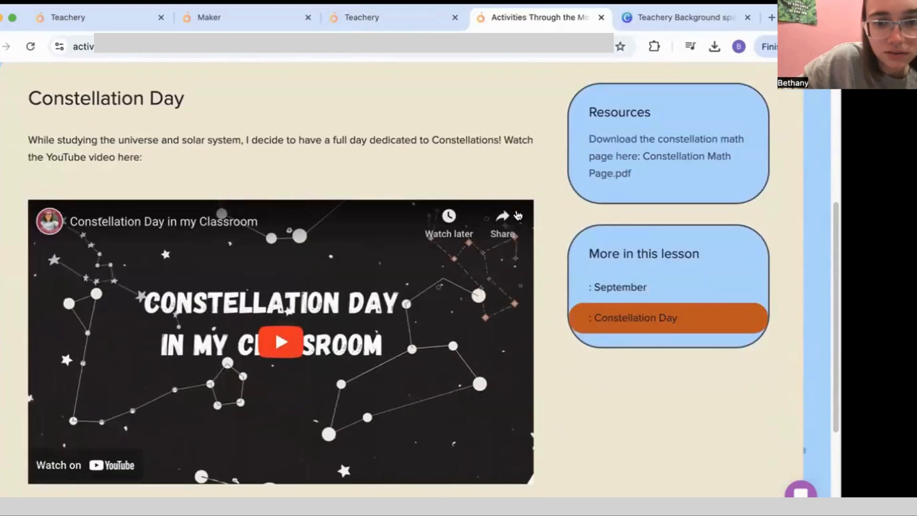
scroll(430, 210, down, 4)
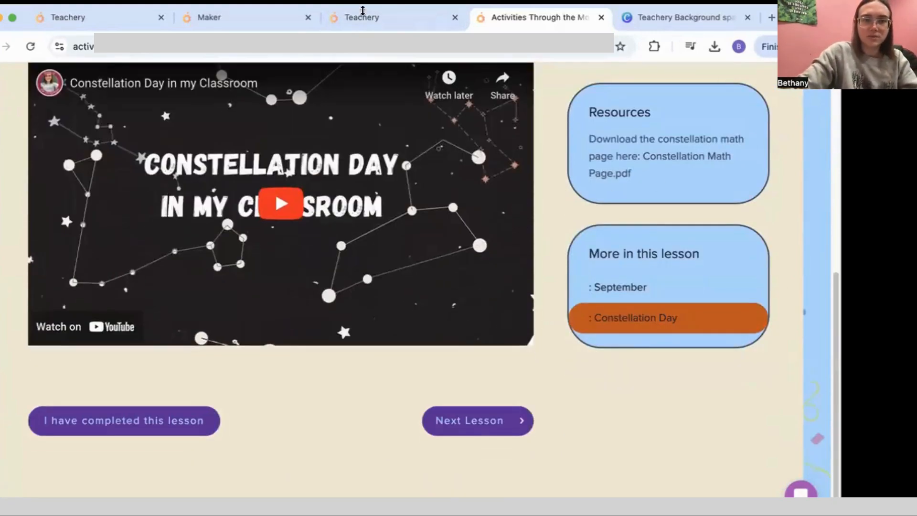
Step: Relabel the lesson buttons to 'Next' and 'I have completed this activity!'
click(363, 10)
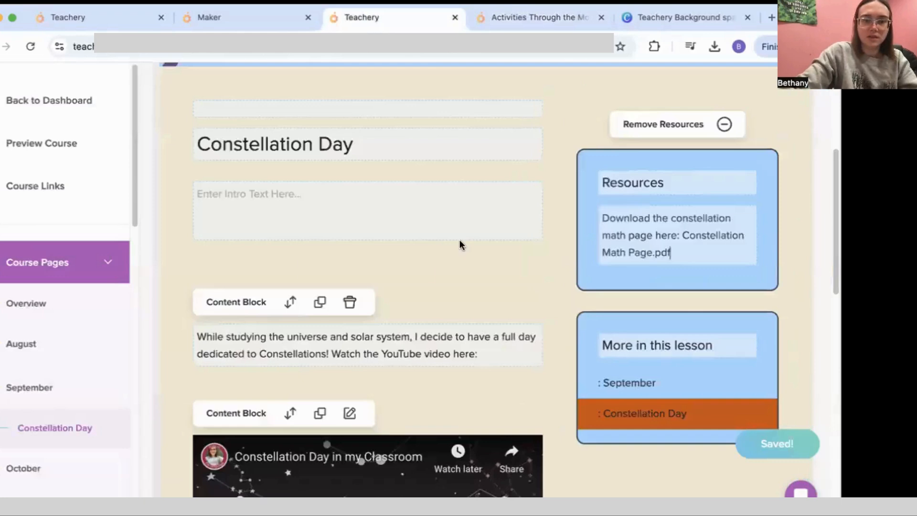
scroll(459, 243, down, 10)
triple_click(476, 343)
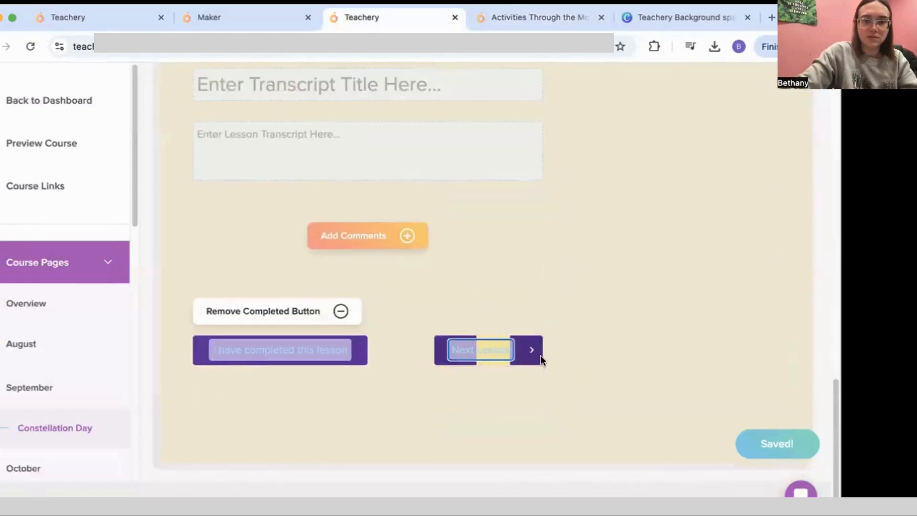
text(Next)
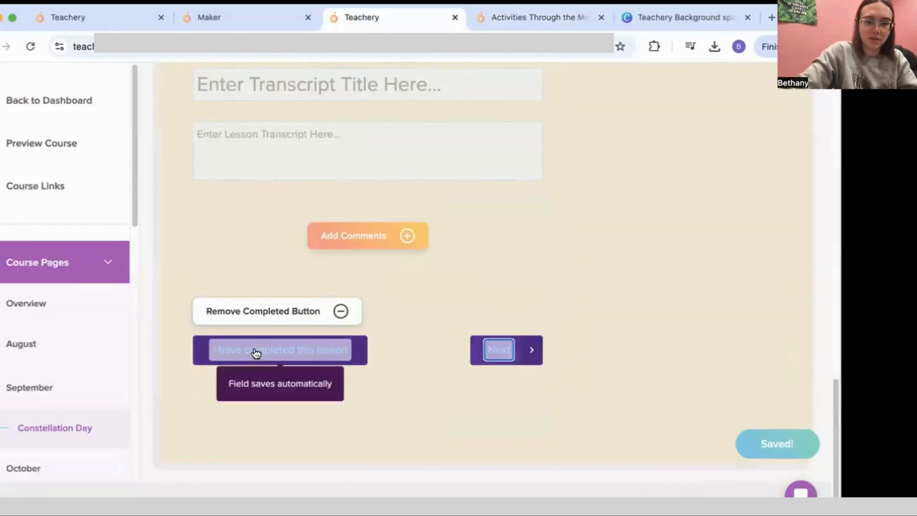
click(347, 353)
key(BackSpace)
key(BackSpace)
key(BackSpace)
key(BackSpace)
key(BackSpace)
key(BackSpace)
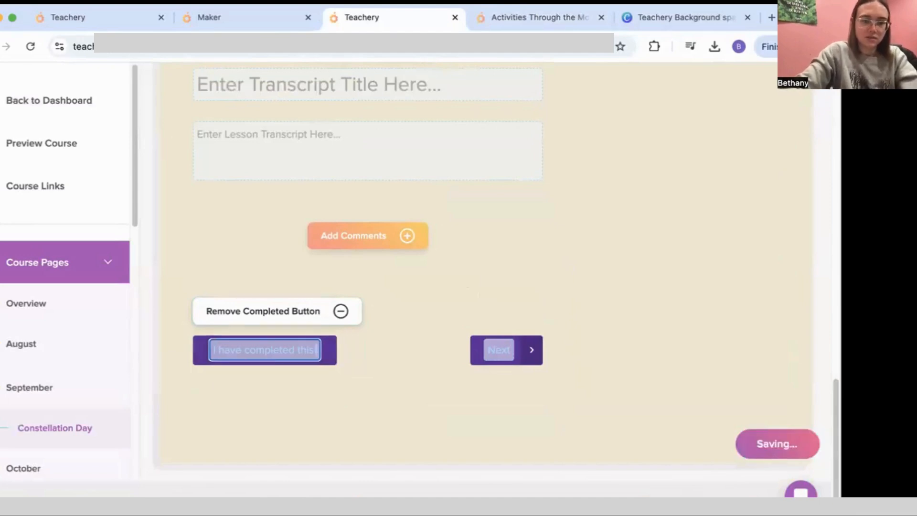
text(activity)
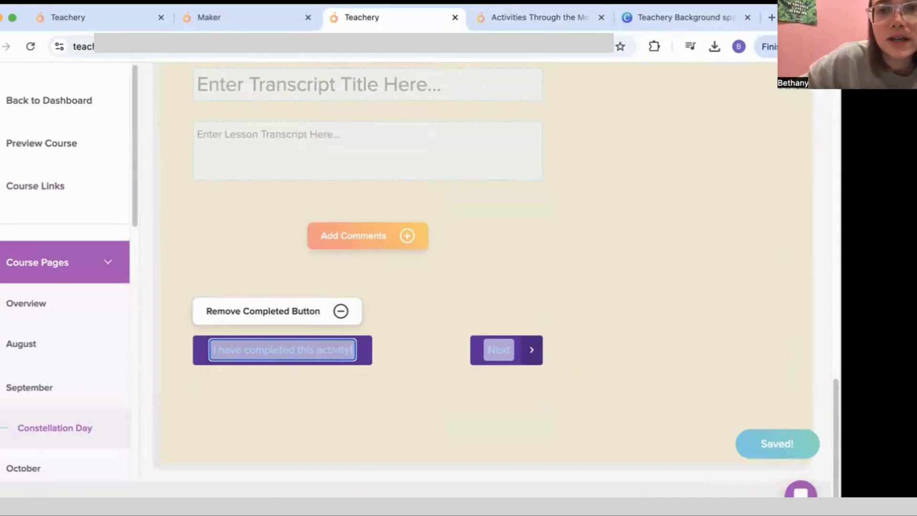
scroll(66, 329, down, 10)
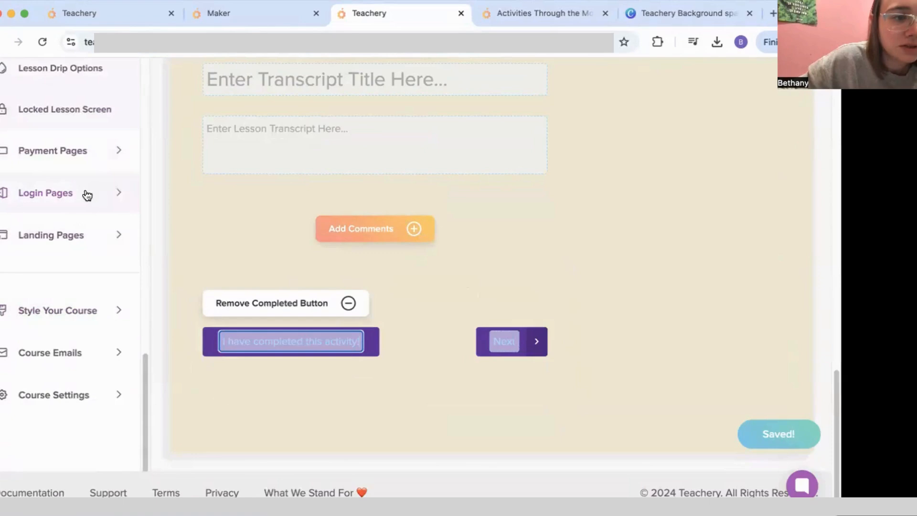
Step: Expand the login pages section and view the course login page
click(87, 194)
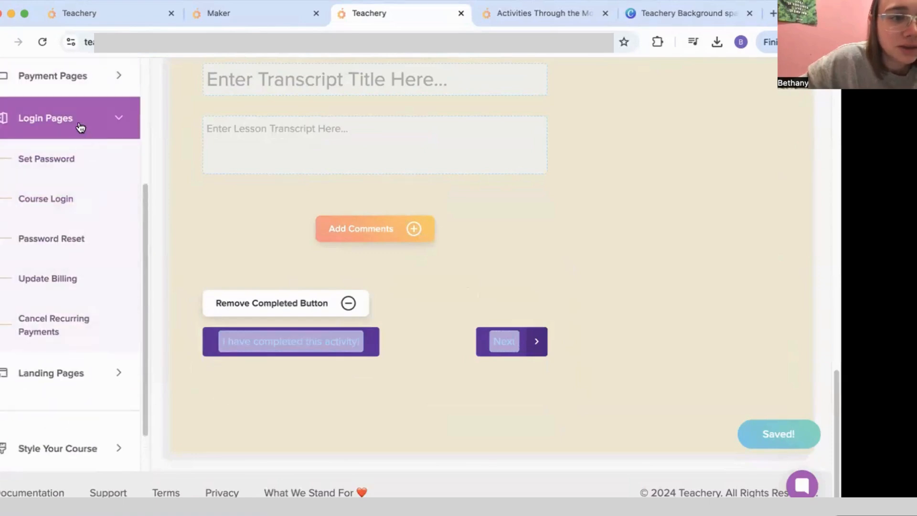
click(80, 127)
click(86, 192)
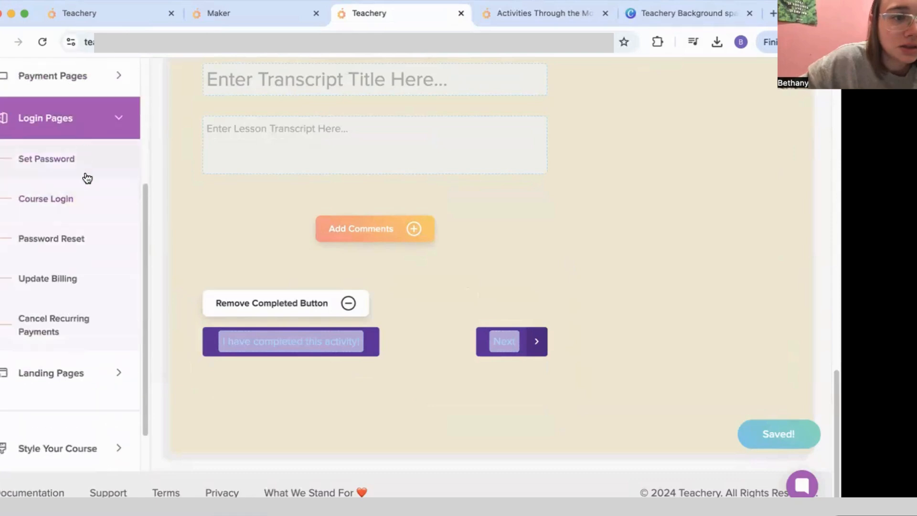
scroll(415, 324, down, 5)
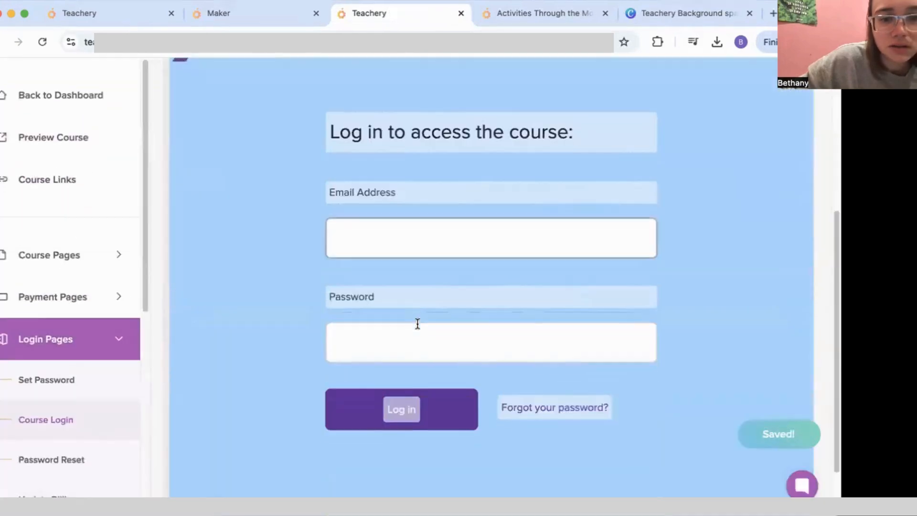
scroll(86, 293, down, 10)
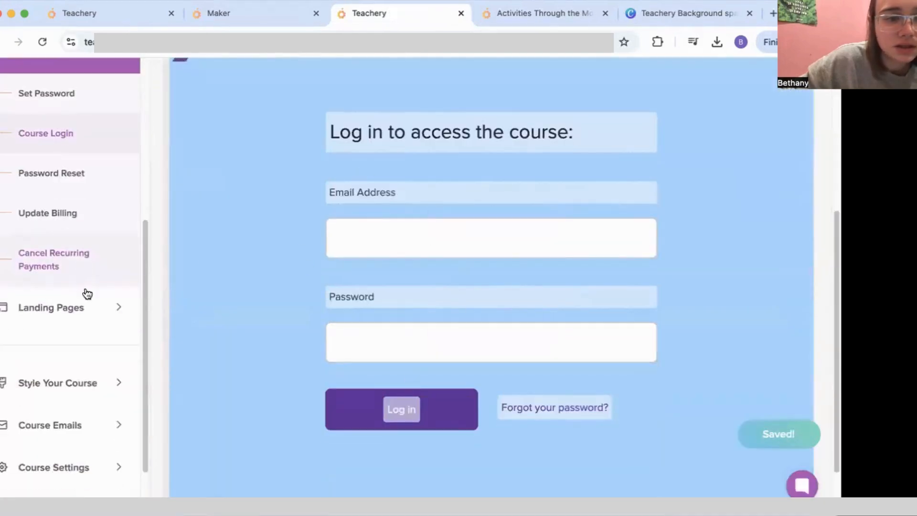
Step: In Manage Options, keep it a standard course and make it public with no signup required
click(78, 395)
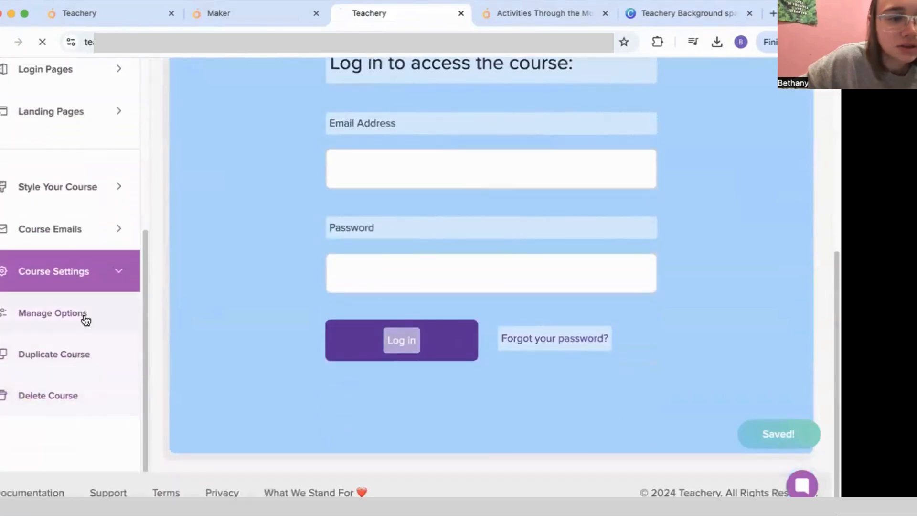
scroll(409, 339, down, 15)
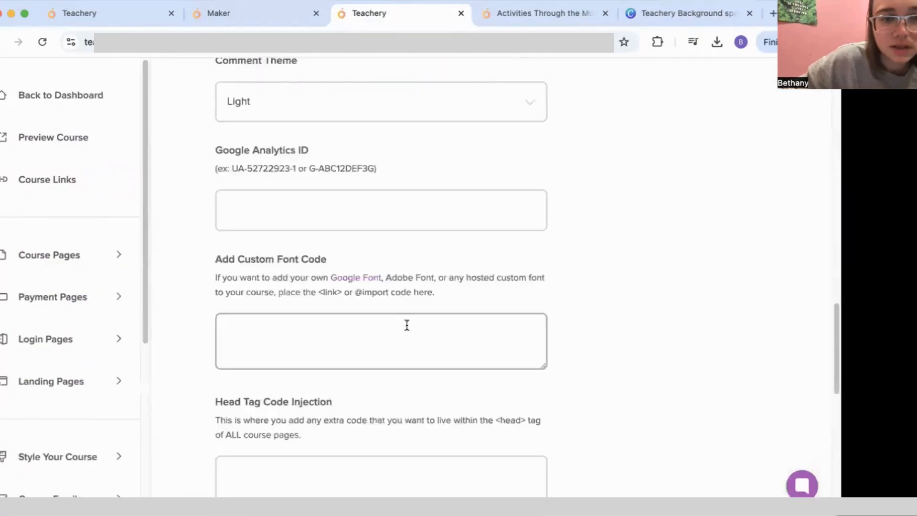
scroll(407, 325, up, 10)
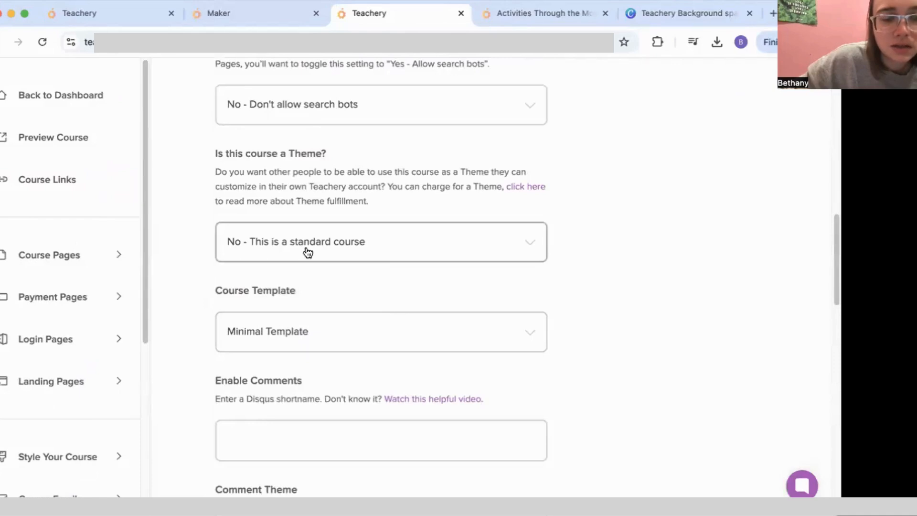
click(377, 248)
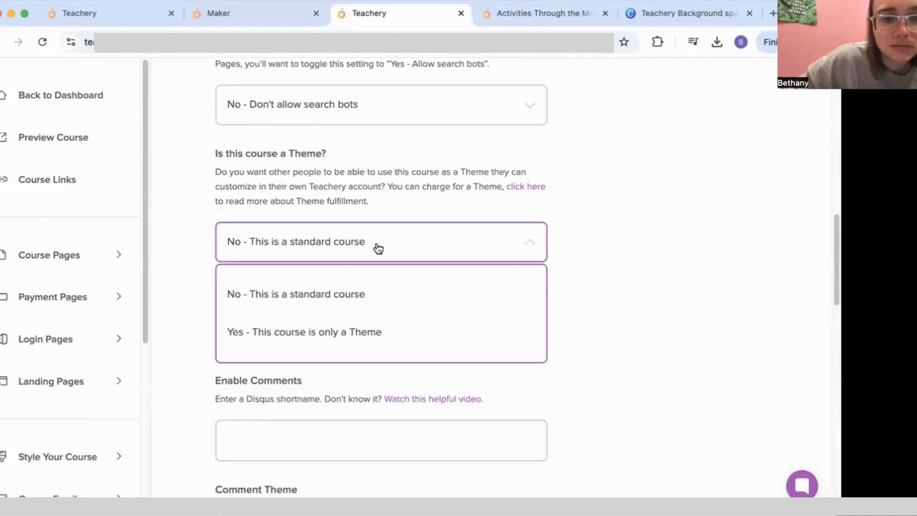
click(378, 248)
scroll(403, 239, up, 1)
scroll(401, 244, down, 8)
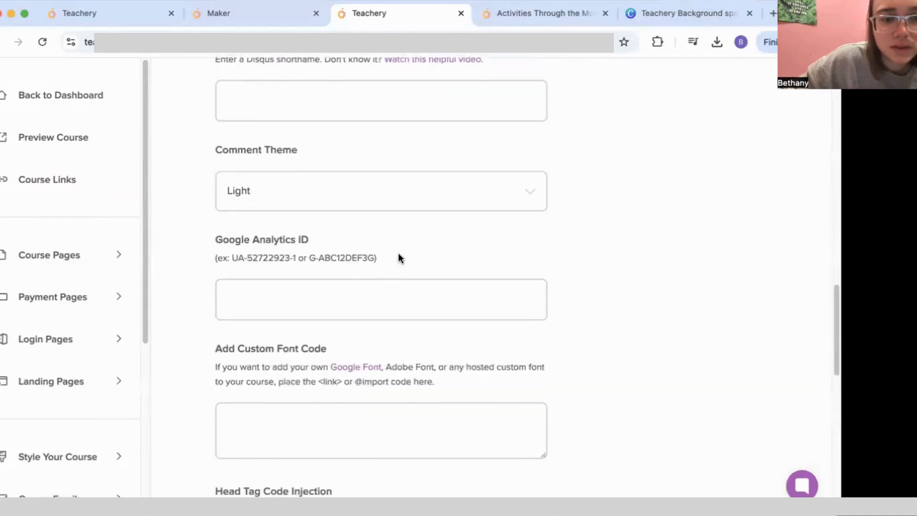
scroll(398, 254, down, 5)
scroll(398, 253, up, 16)
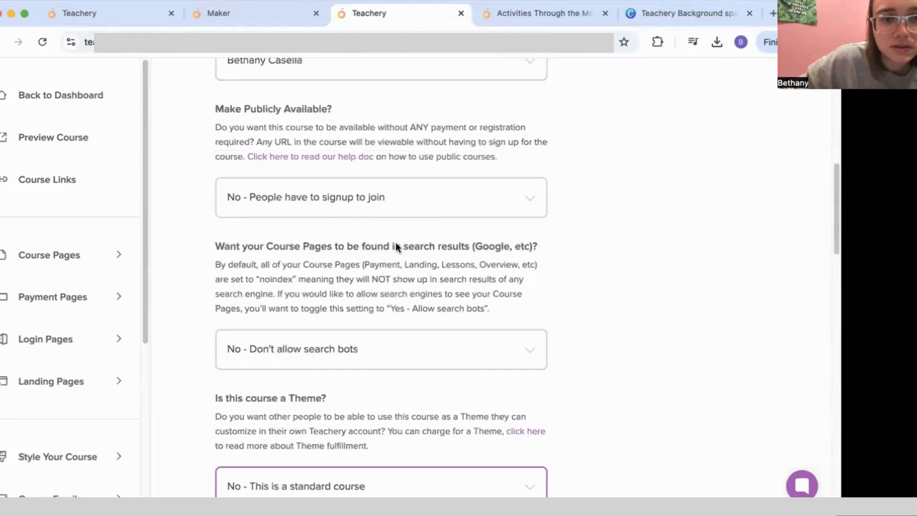
click(419, 209)
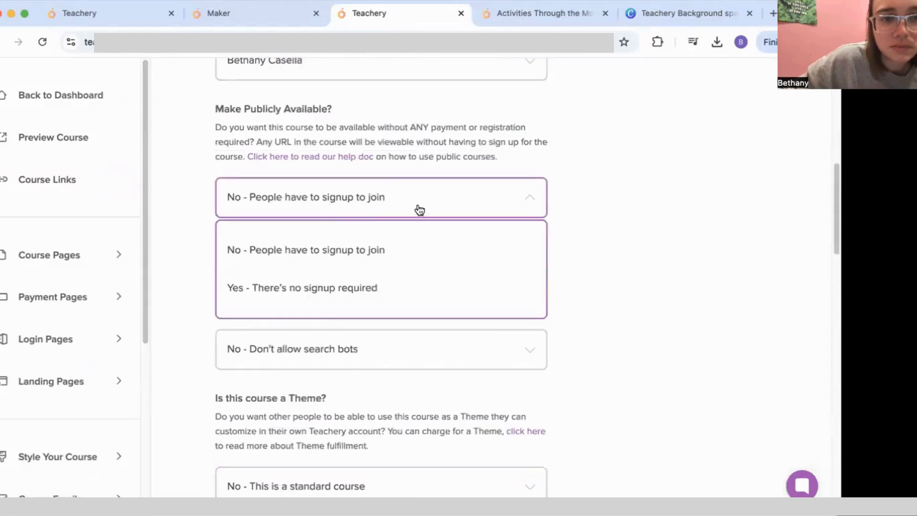
click(362, 294)
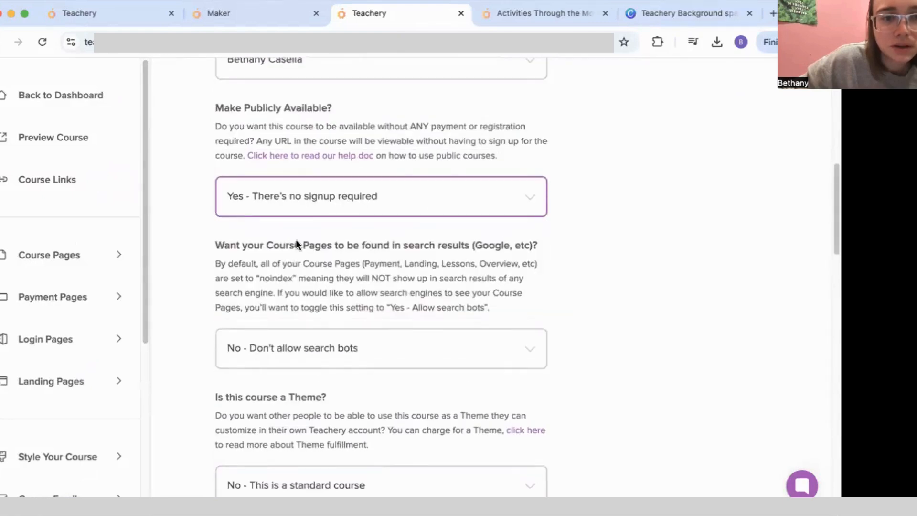
Step: Copy the Activities Through the Months course URL from Course Links
click(91, 180)
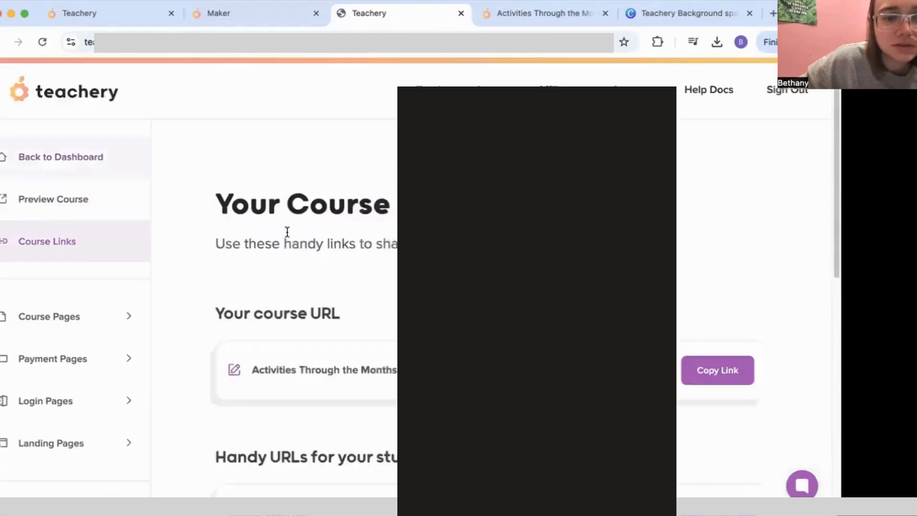
scroll(377, 278, down, 5)
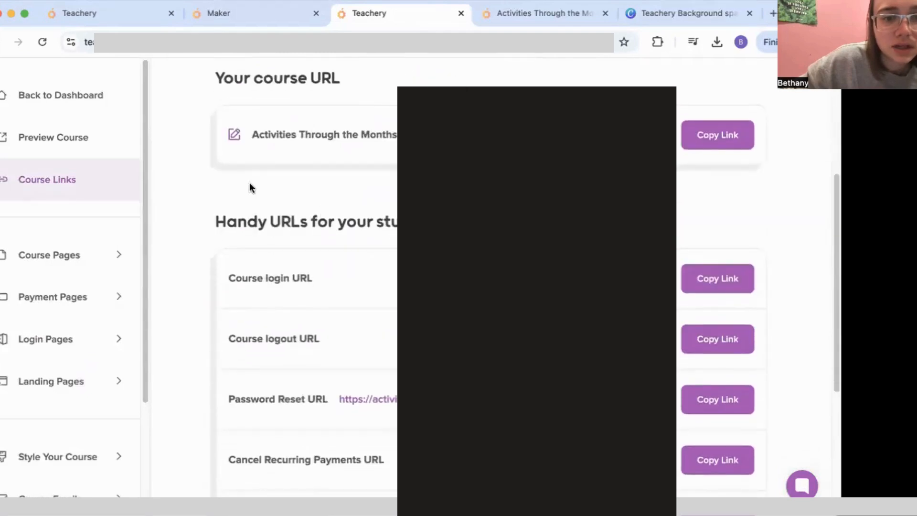
scroll(338, 203, up, 2)
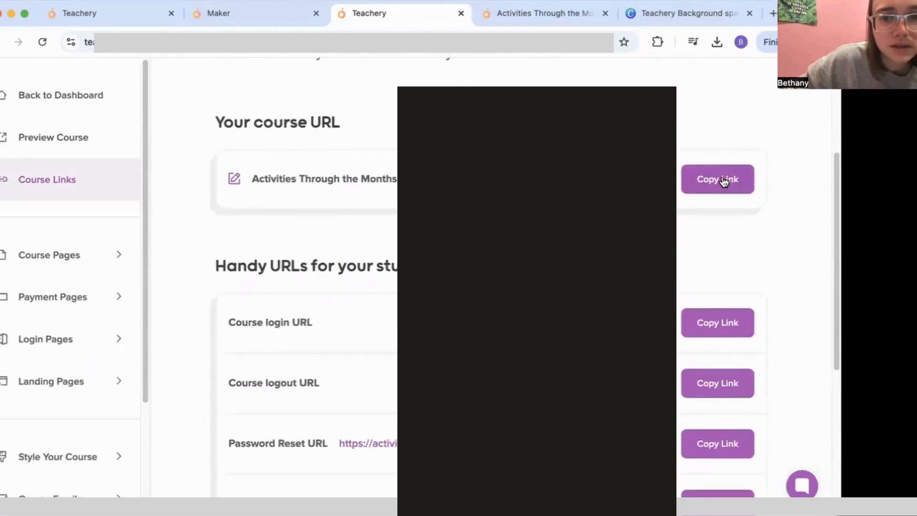
click(724, 180)
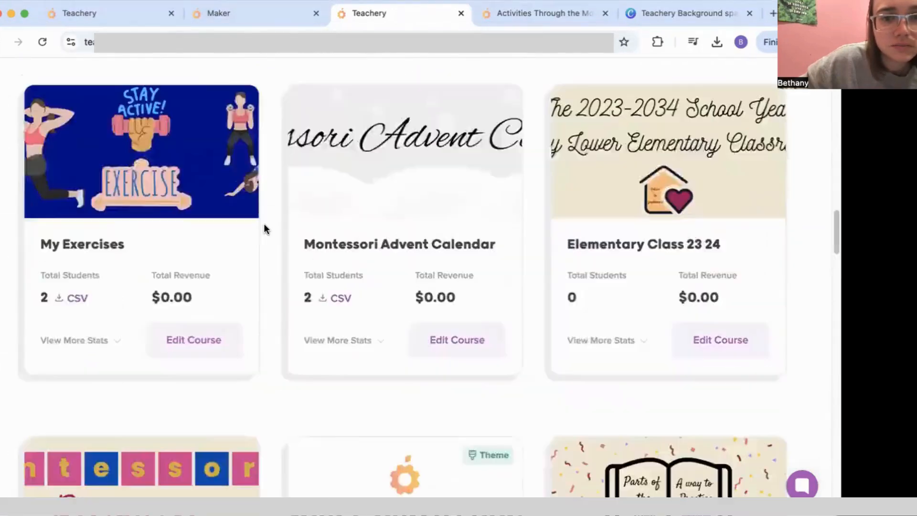
Step: Enter 'Activities Through the Months' as the new sublesson's title
scroll(264, 229, down, 7)
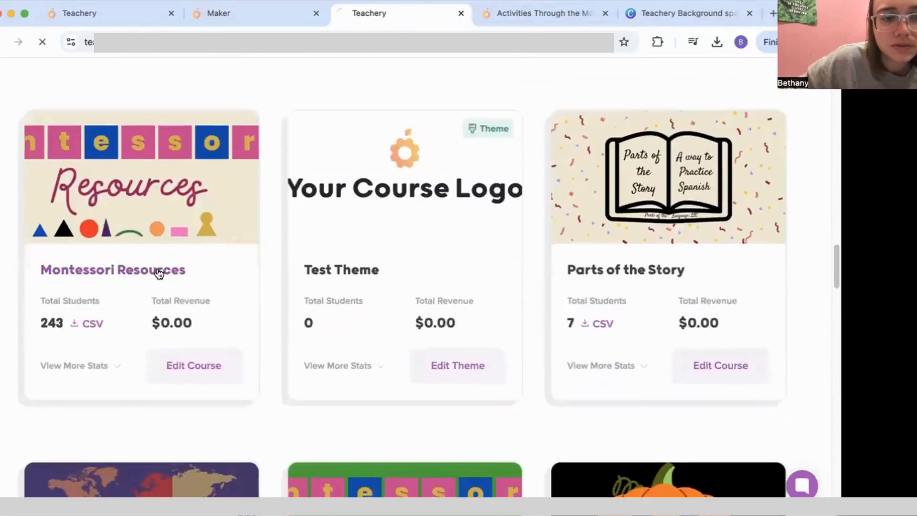
scroll(103, 290, down, 3)
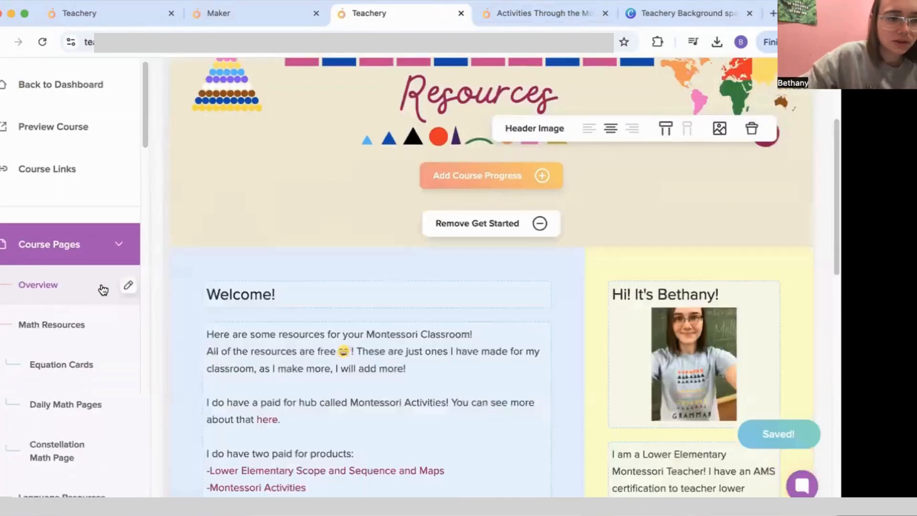
scroll(103, 290, down, 20)
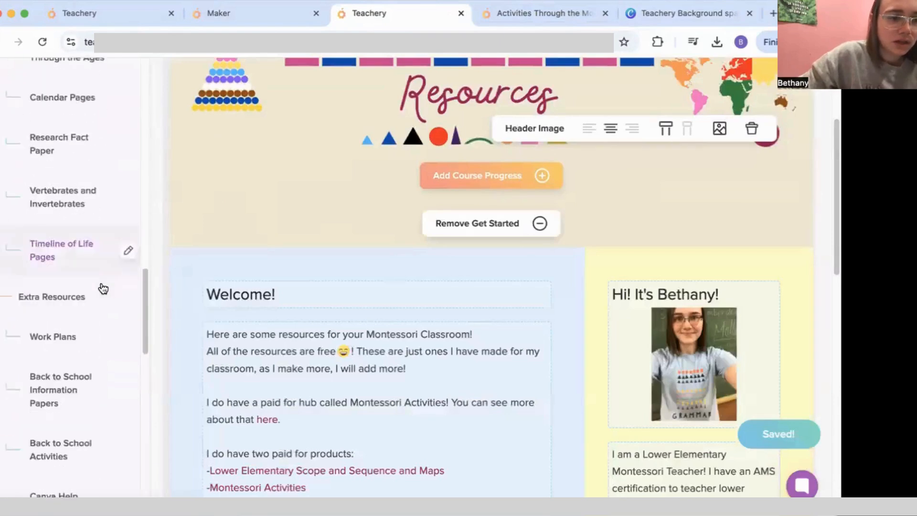
scroll(102, 289, down, 10)
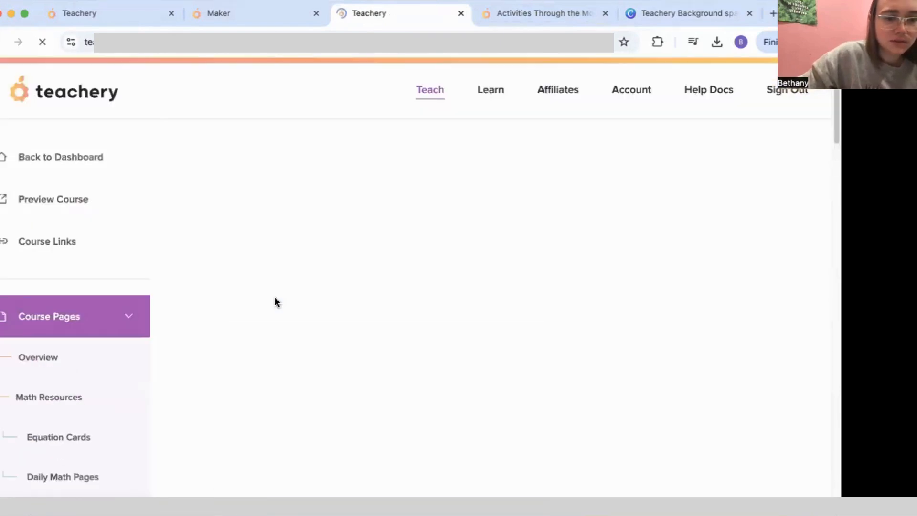
click(291, 297)
text(Activities)
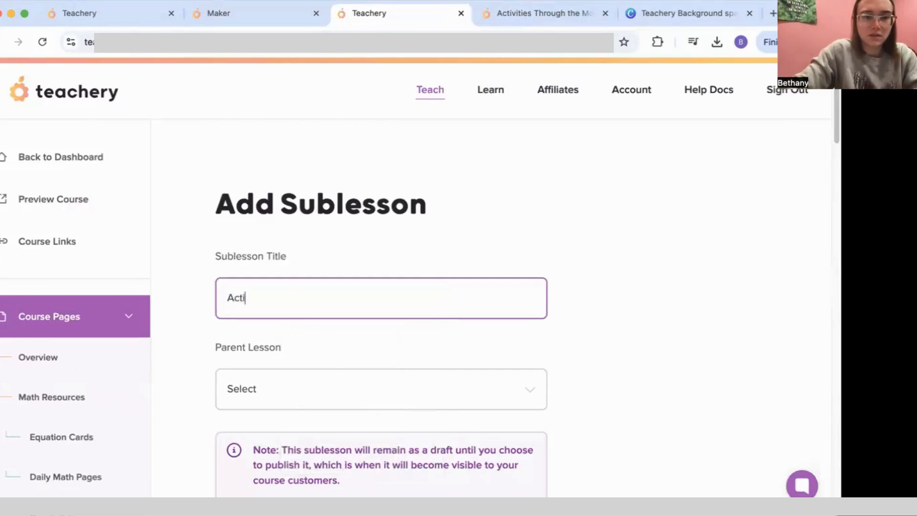
key(BackSpace)
key(BackSpace)
key(BackSpace)
text(ies T)
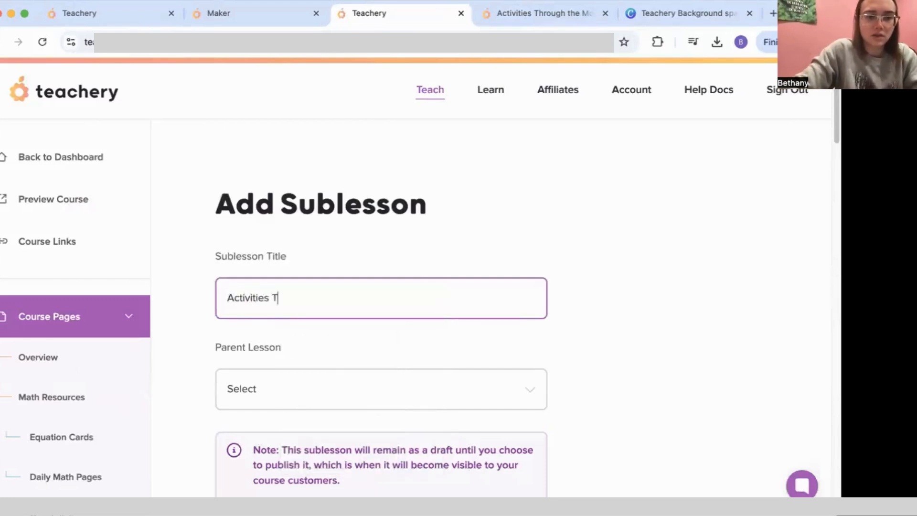
text(hrough the Months)
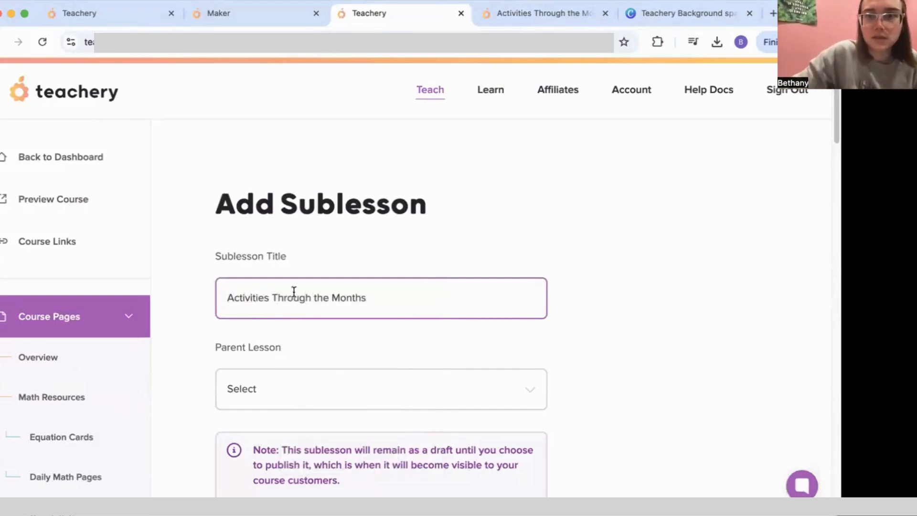
Step: Choose Extra Resources as the parent lesson and create the sublesson
click(329, 389)
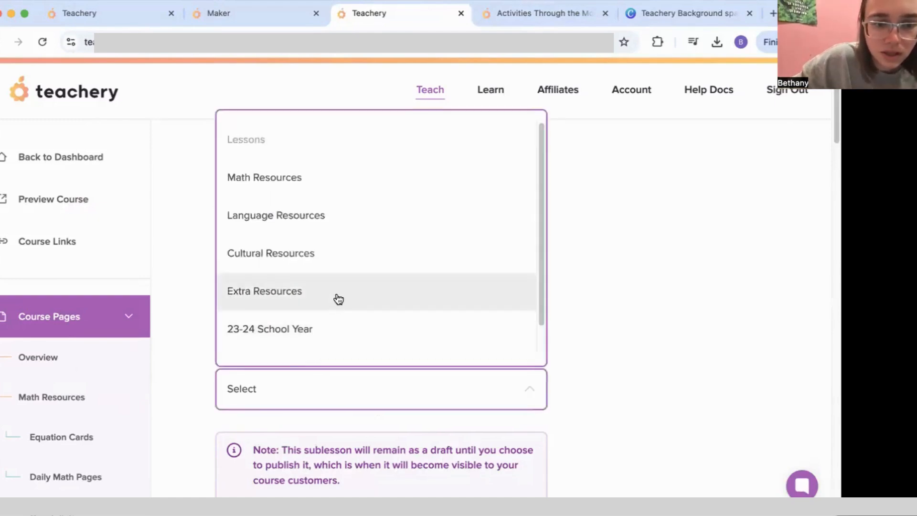
scroll(335, 299, down, 1)
click(335, 254)
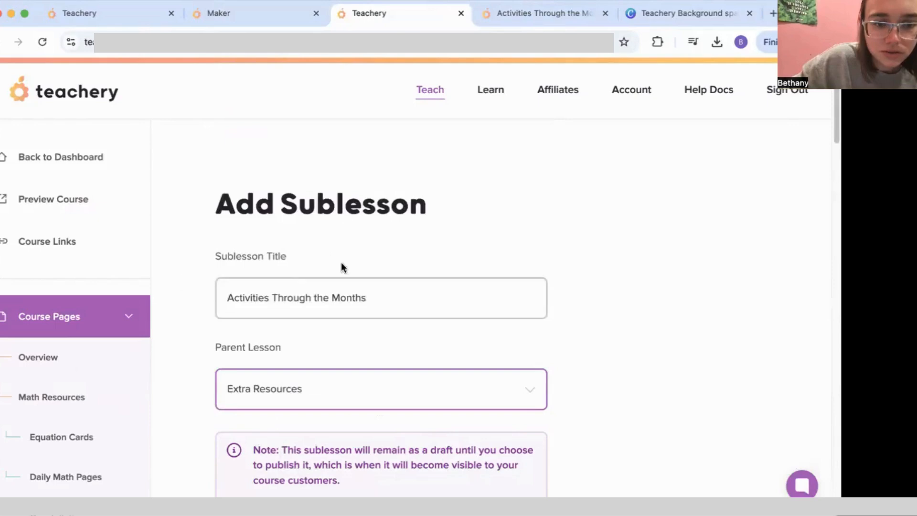
scroll(388, 324, down, 2)
scroll(388, 324, down, 1)
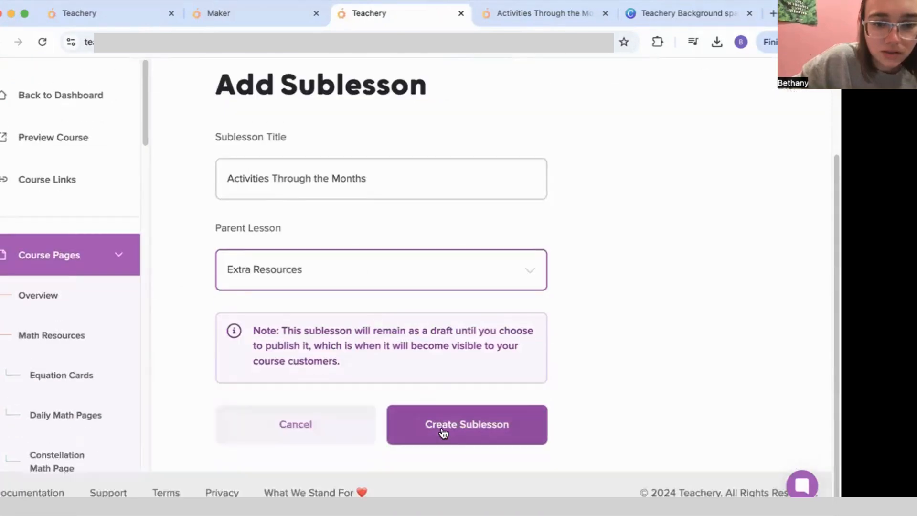
click(440, 432)
Step: Paste the course name as the lesson title and shorten the resources heading to 'Resources'
scroll(313, 286, down, 5)
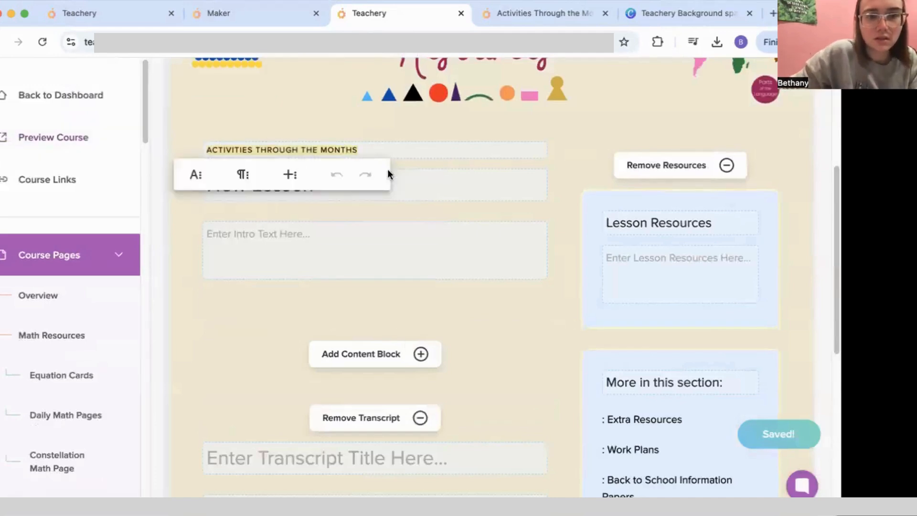
drag(373, 180, 94, 186)
text(Activities Through the Months)
key(BackSpace)
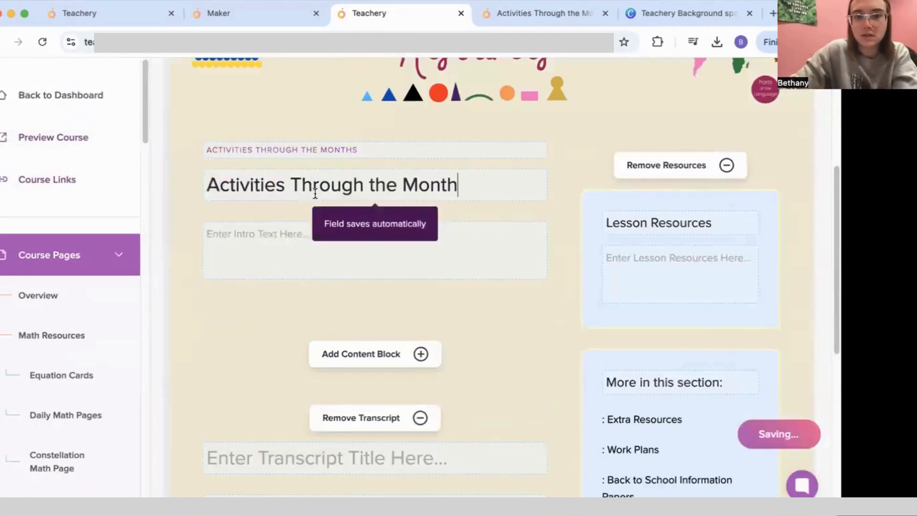
click(645, 222)
drag(651, 222, 581, 213)
key(BackSpace)
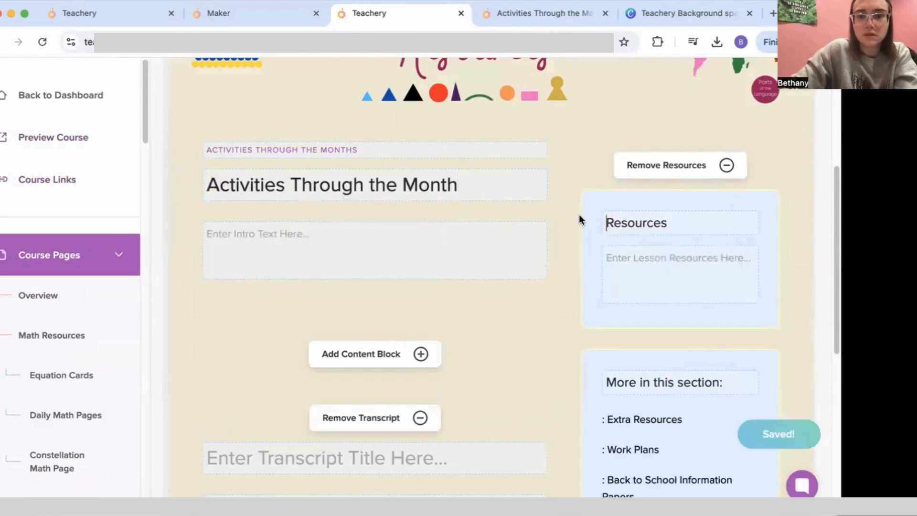
Step: Add a text block introducing a hub of resources for each month
scroll(419, 287, down, 3)
click(376, 239)
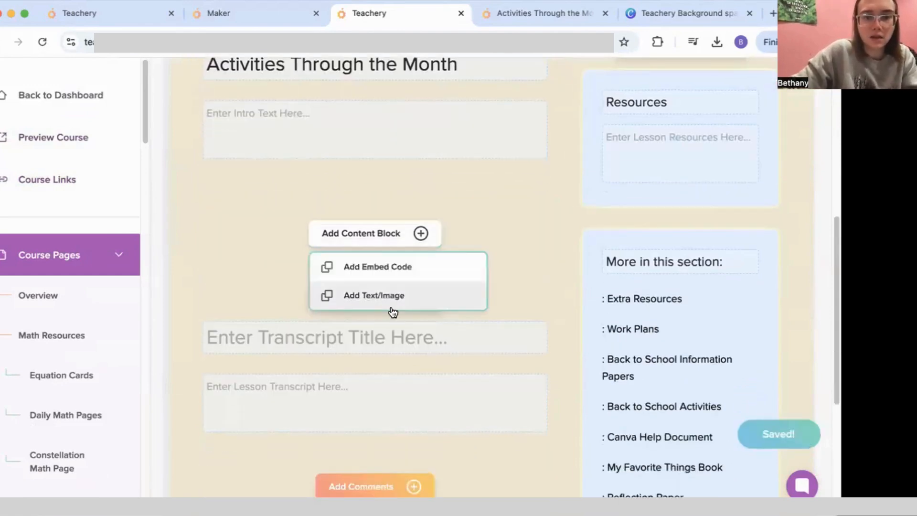
click(390, 297)
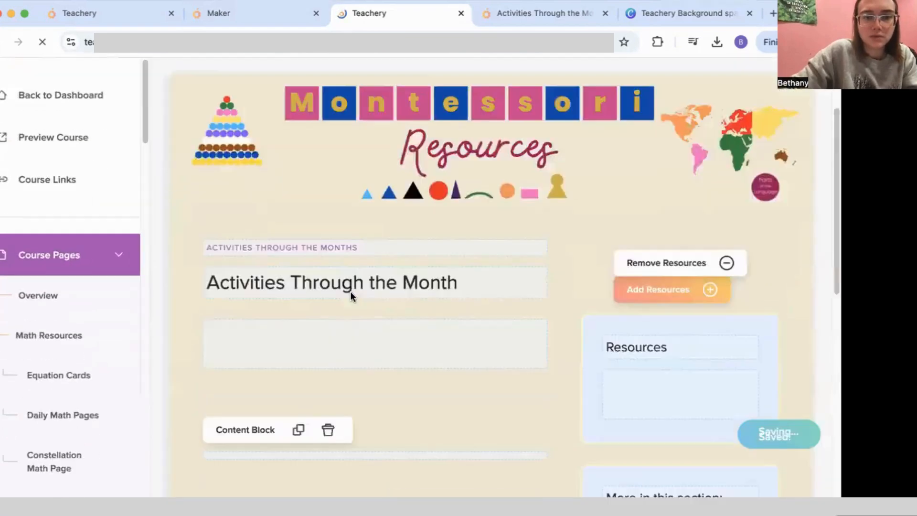
scroll(351, 291, down, 3)
click(302, 341)
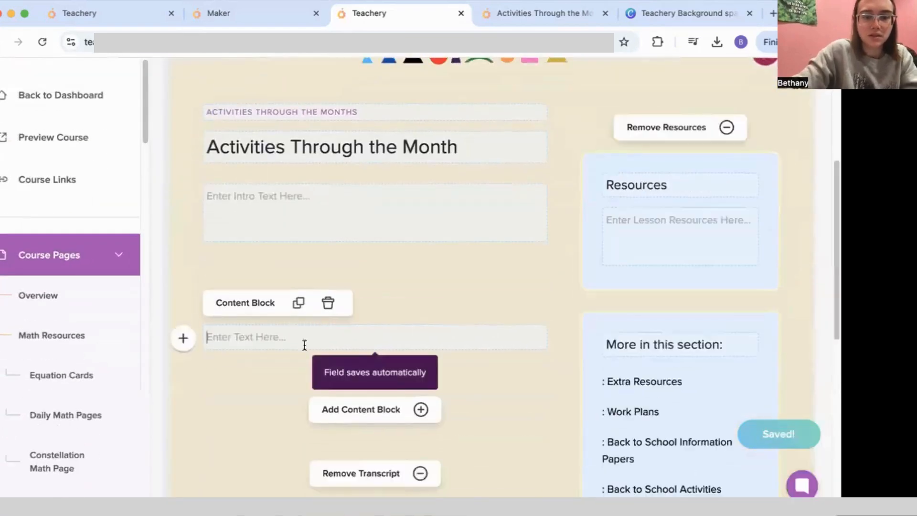
text(I have )
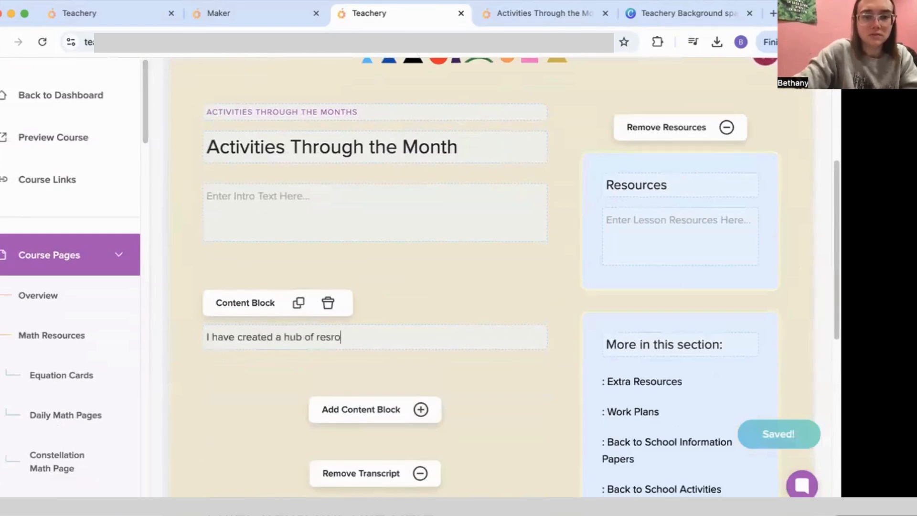
text(created a hub of resources )
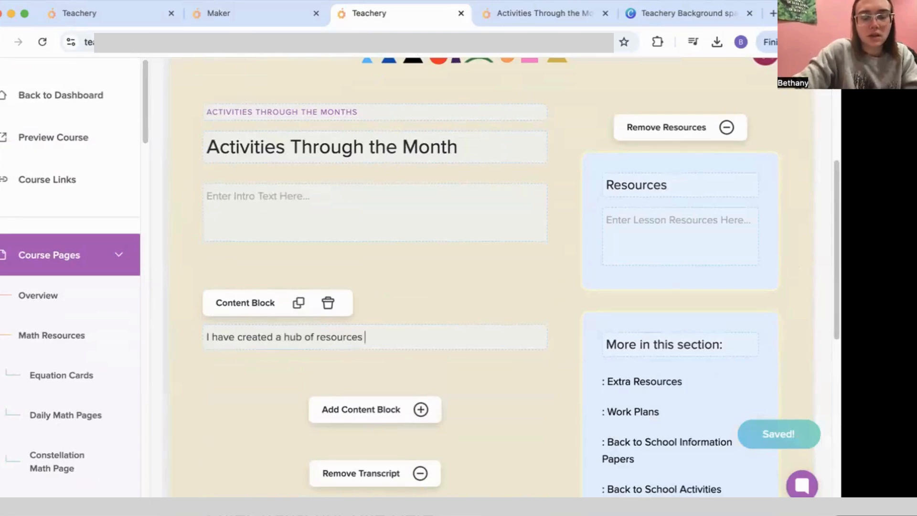
text(and special activit)
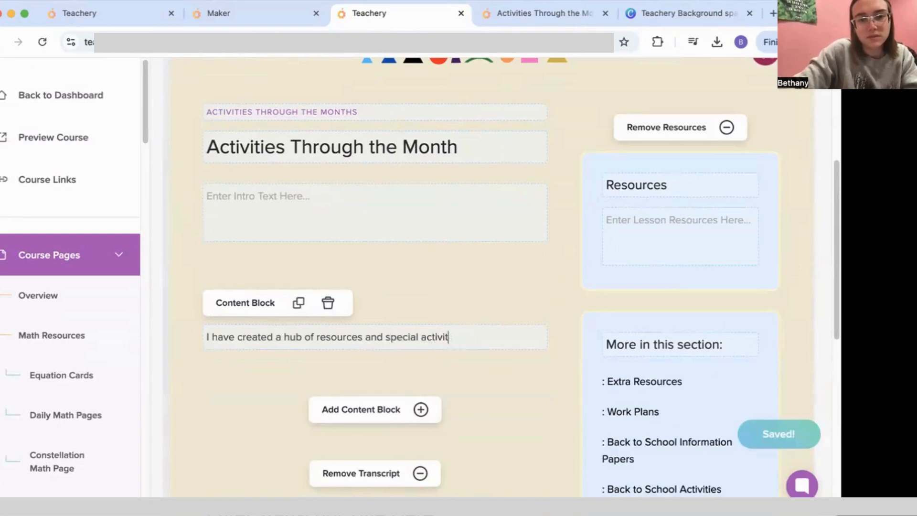
text(ch month of school, click here to see)
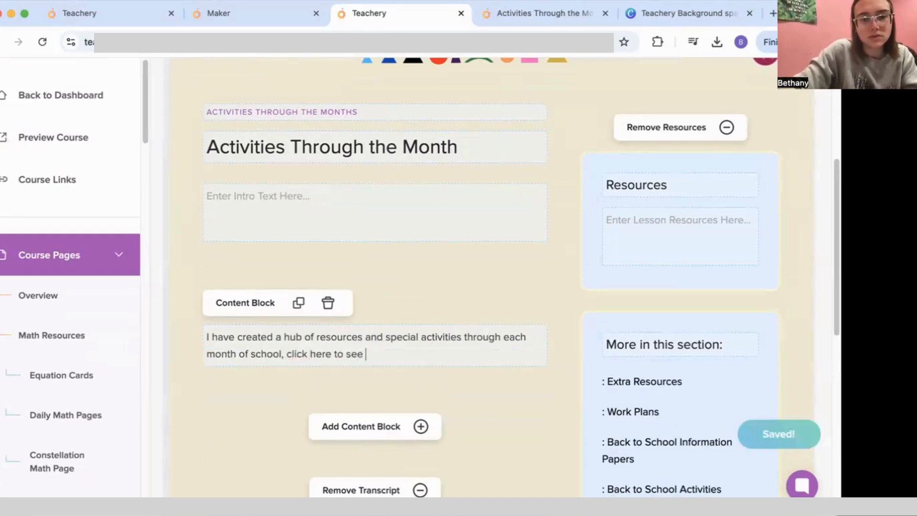
text(hub:)
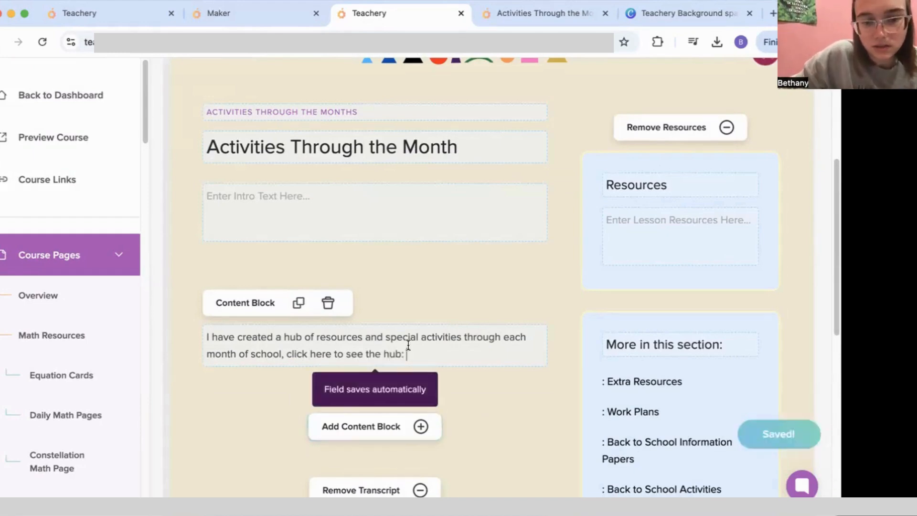
key(BackSpace)
key(BackSpace)
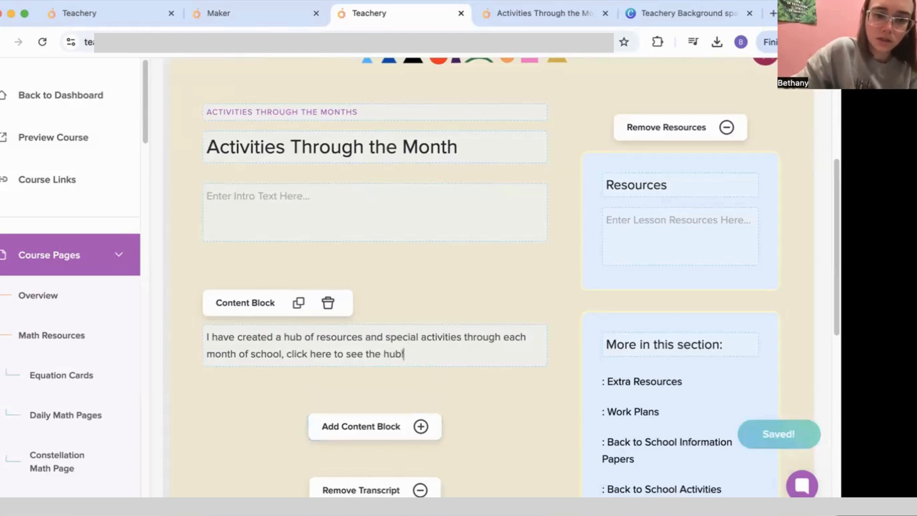
text(!)
Step: Link the phrase 'click here to see the hub' to the pasted hub URL
drag(287, 354, 402, 354)
click(352, 382)
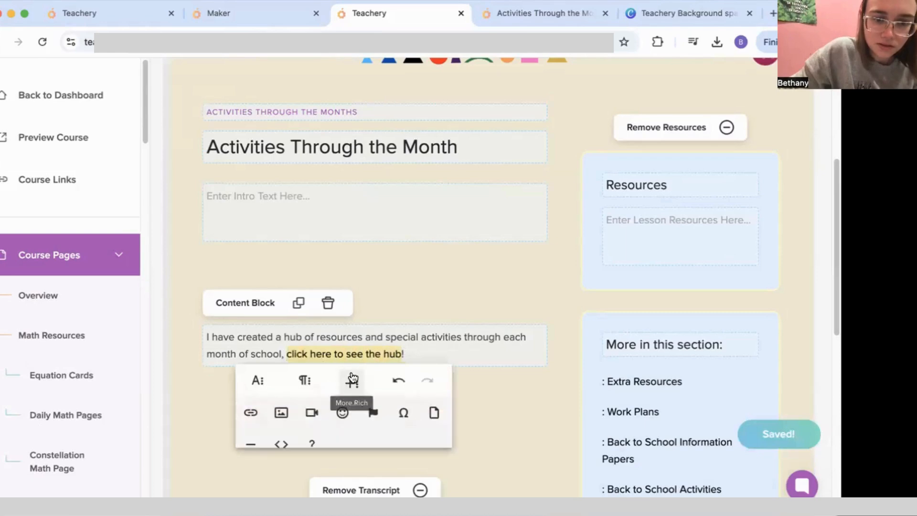
click(250, 412)
text(Activities Through the Months)
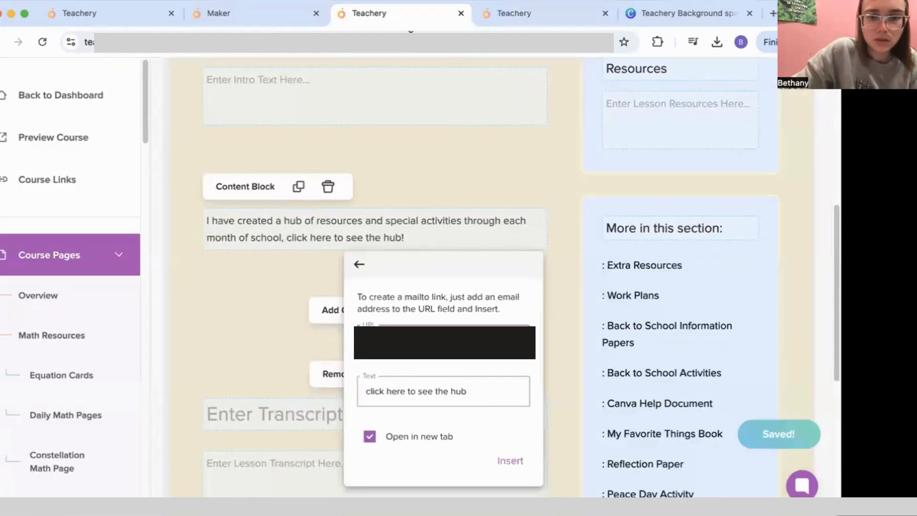
click(462, 345)
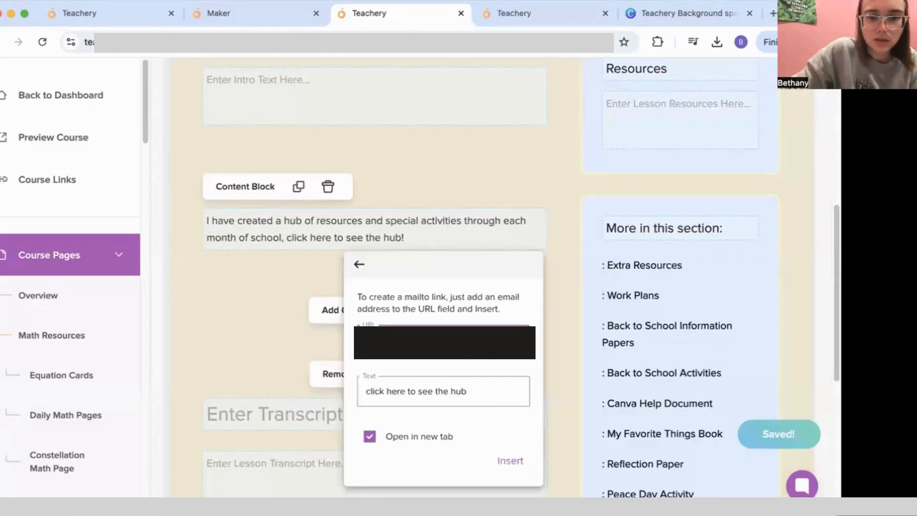
click(511, 461)
Step: Add 'Access the hub here!' to the resources box and link it to the hub
click(698, 117)
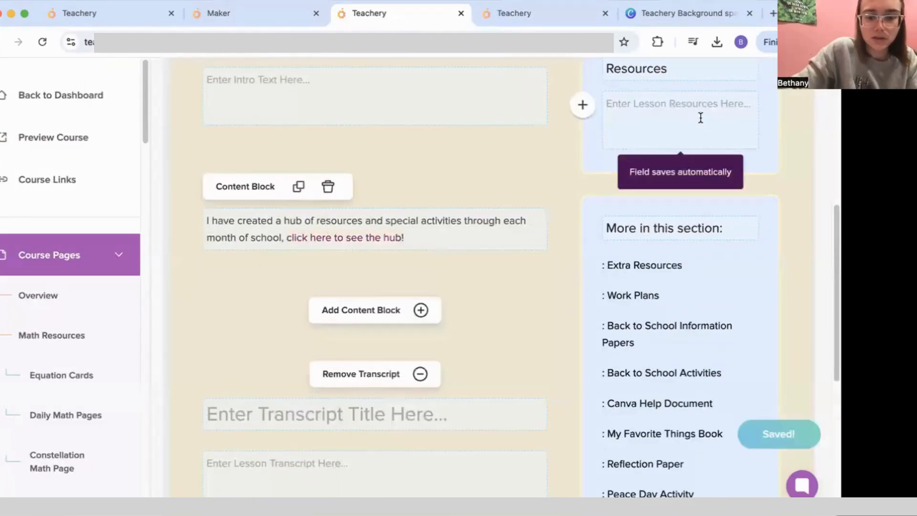
text(Access teh t)
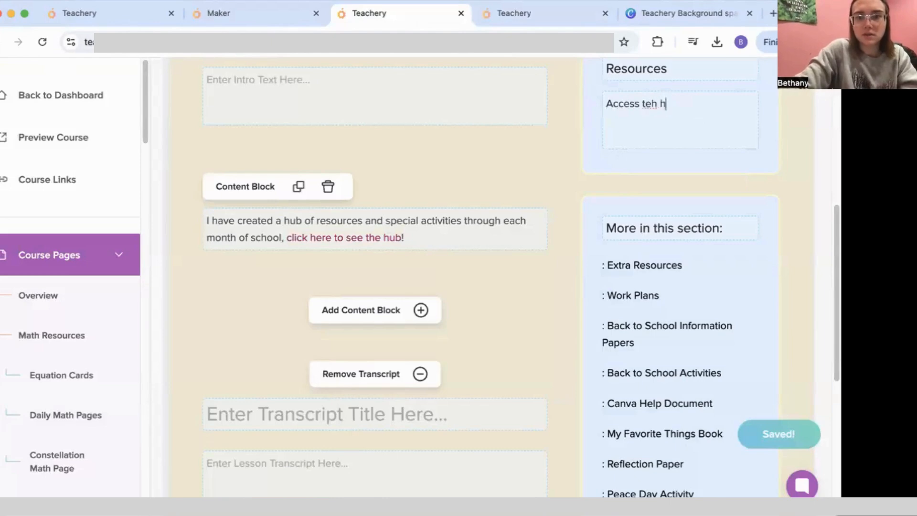
key(BackSpace)
key(BackSpace)
key(BackSpace)
text(he hub:)
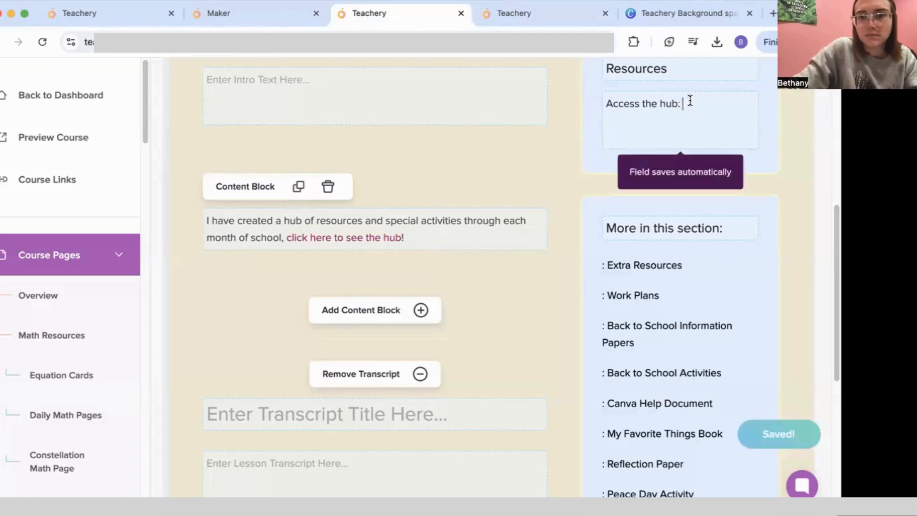
key(BackSpace)
key(BackSpace)
text(here)
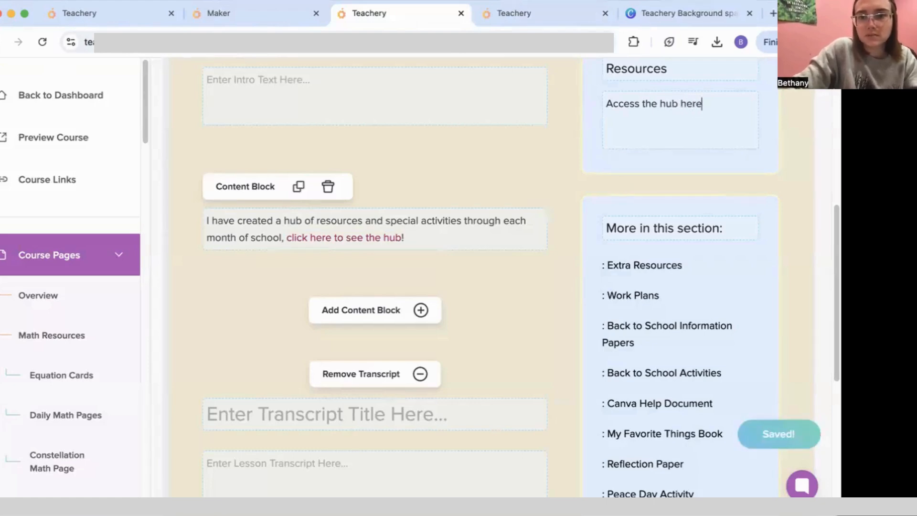
text(!)
drag(700, 104, 585, 98)
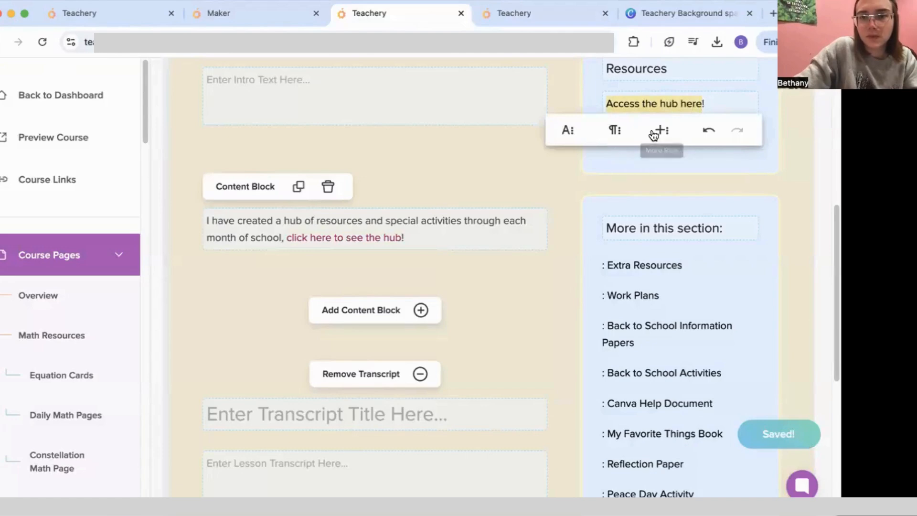
click(660, 133)
click(561, 162)
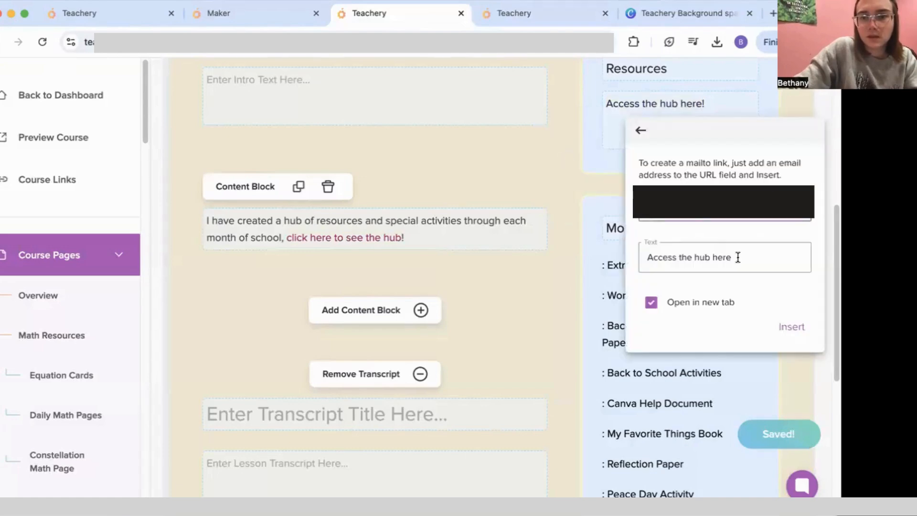
click(790, 324)
Step: Preview Montessori Resources and check the new lesson in the Extra Resources list
click(373, 238)
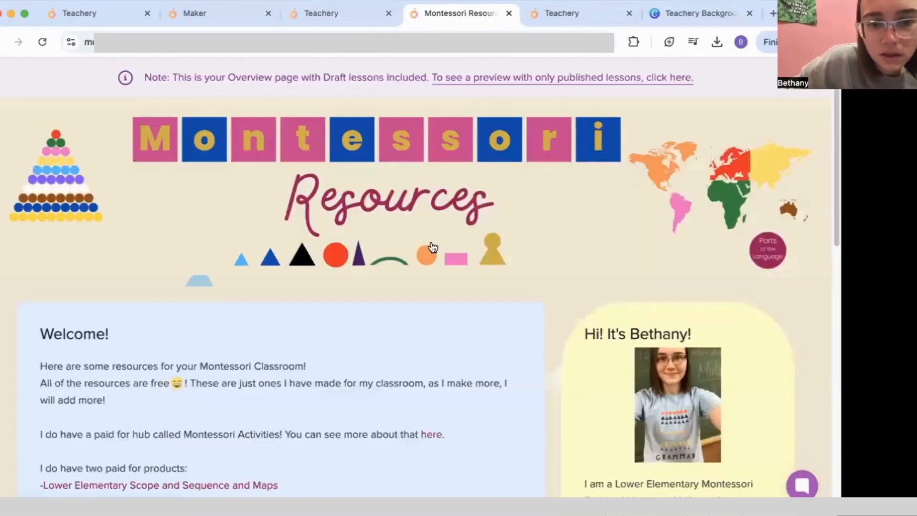
scroll(430, 243, down, 5)
scroll(428, 245, down, 10)
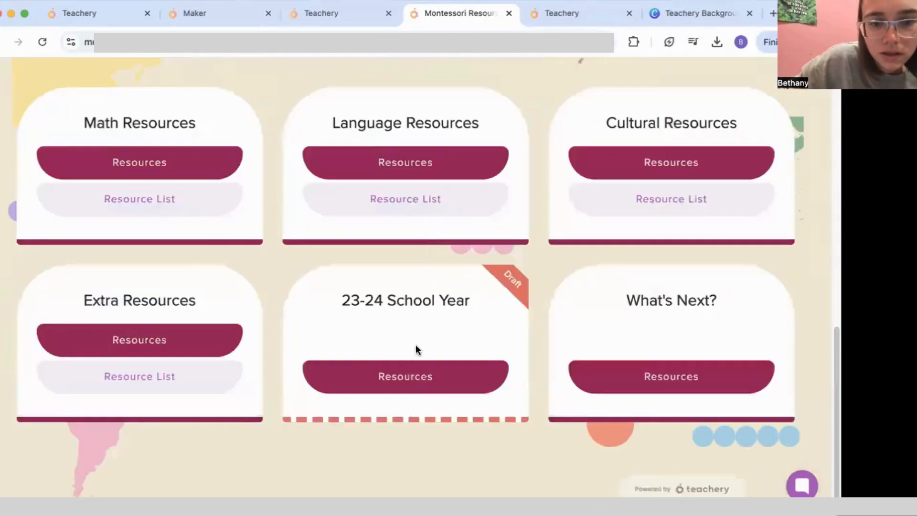
click(217, 376)
scroll(194, 414, down, 3)
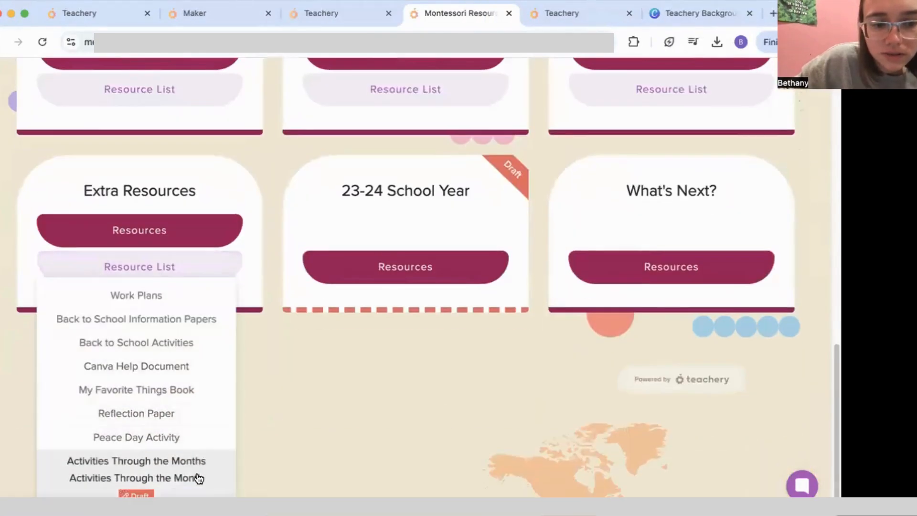
click(215, 463)
Step: Delete the small heading and correct the title to 'Activities Through the Months'
click(337, 13)
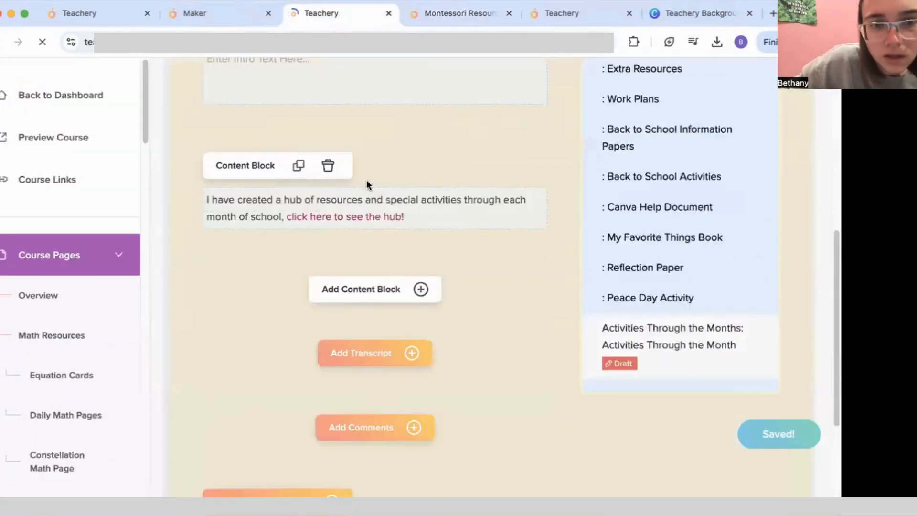
scroll(363, 191, up, 6)
drag(359, 260, 165, 262)
key(BackSpace)
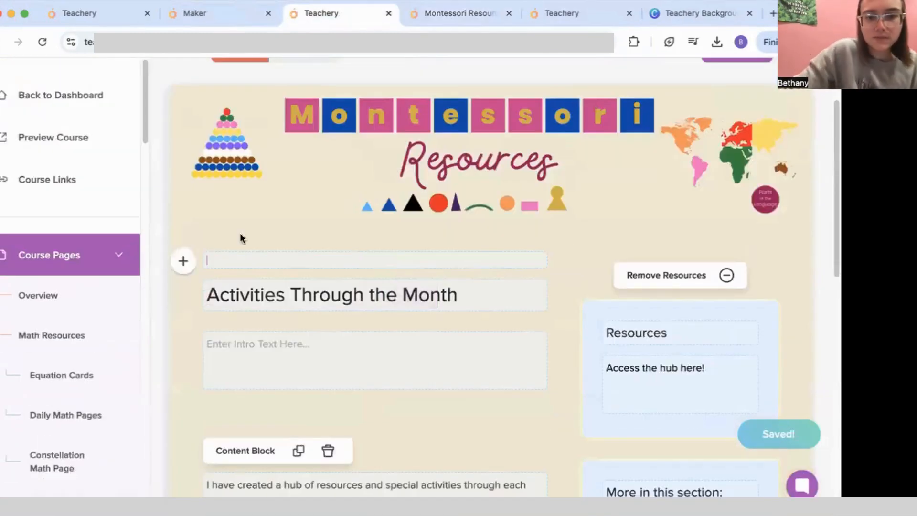
click(462, 292)
text(s)
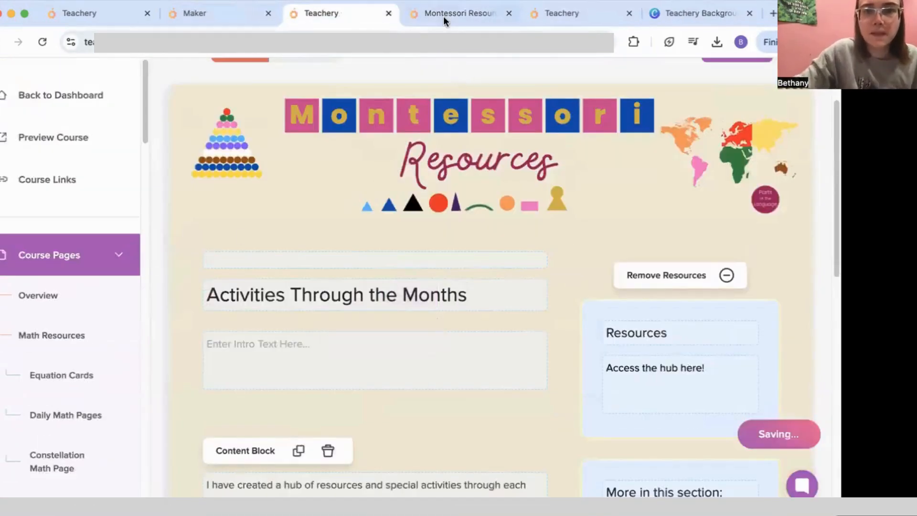
Step: Follow the hub link in the preview to the live Activities Through the Months month cards
click(443, 16)
scroll(198, 350, down, 3)
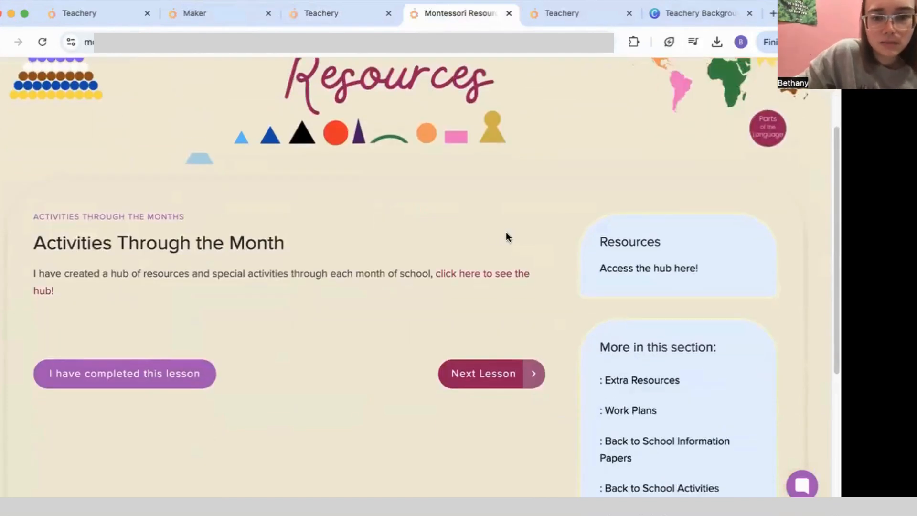
click(480, 276)
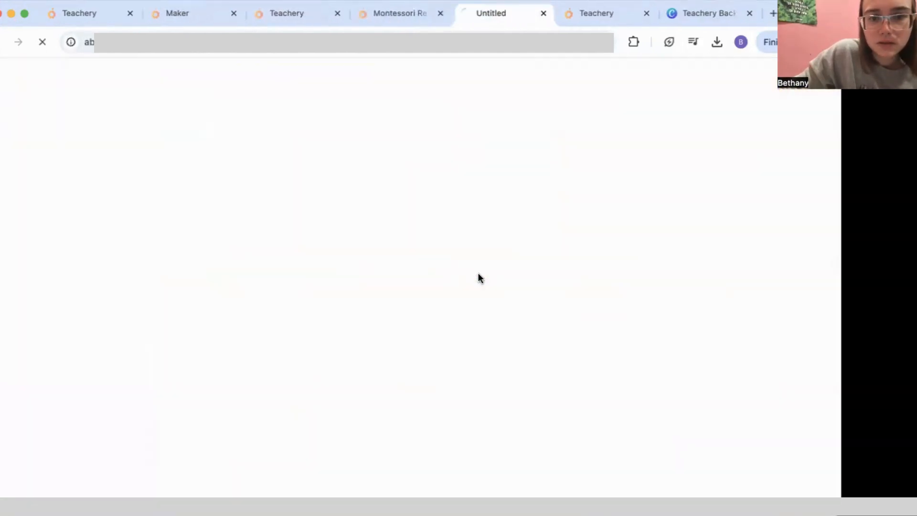
scroll(385, 309, down, 3)
scroll(384, 308, down, 15)
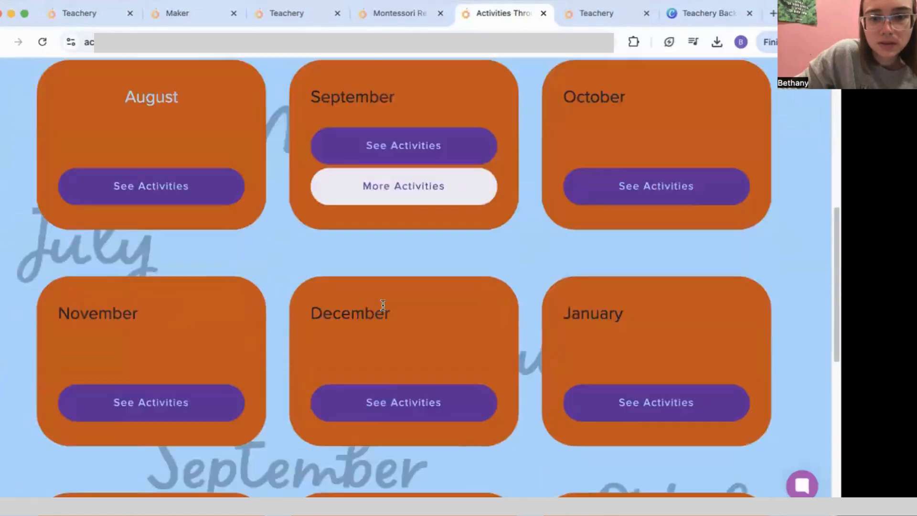